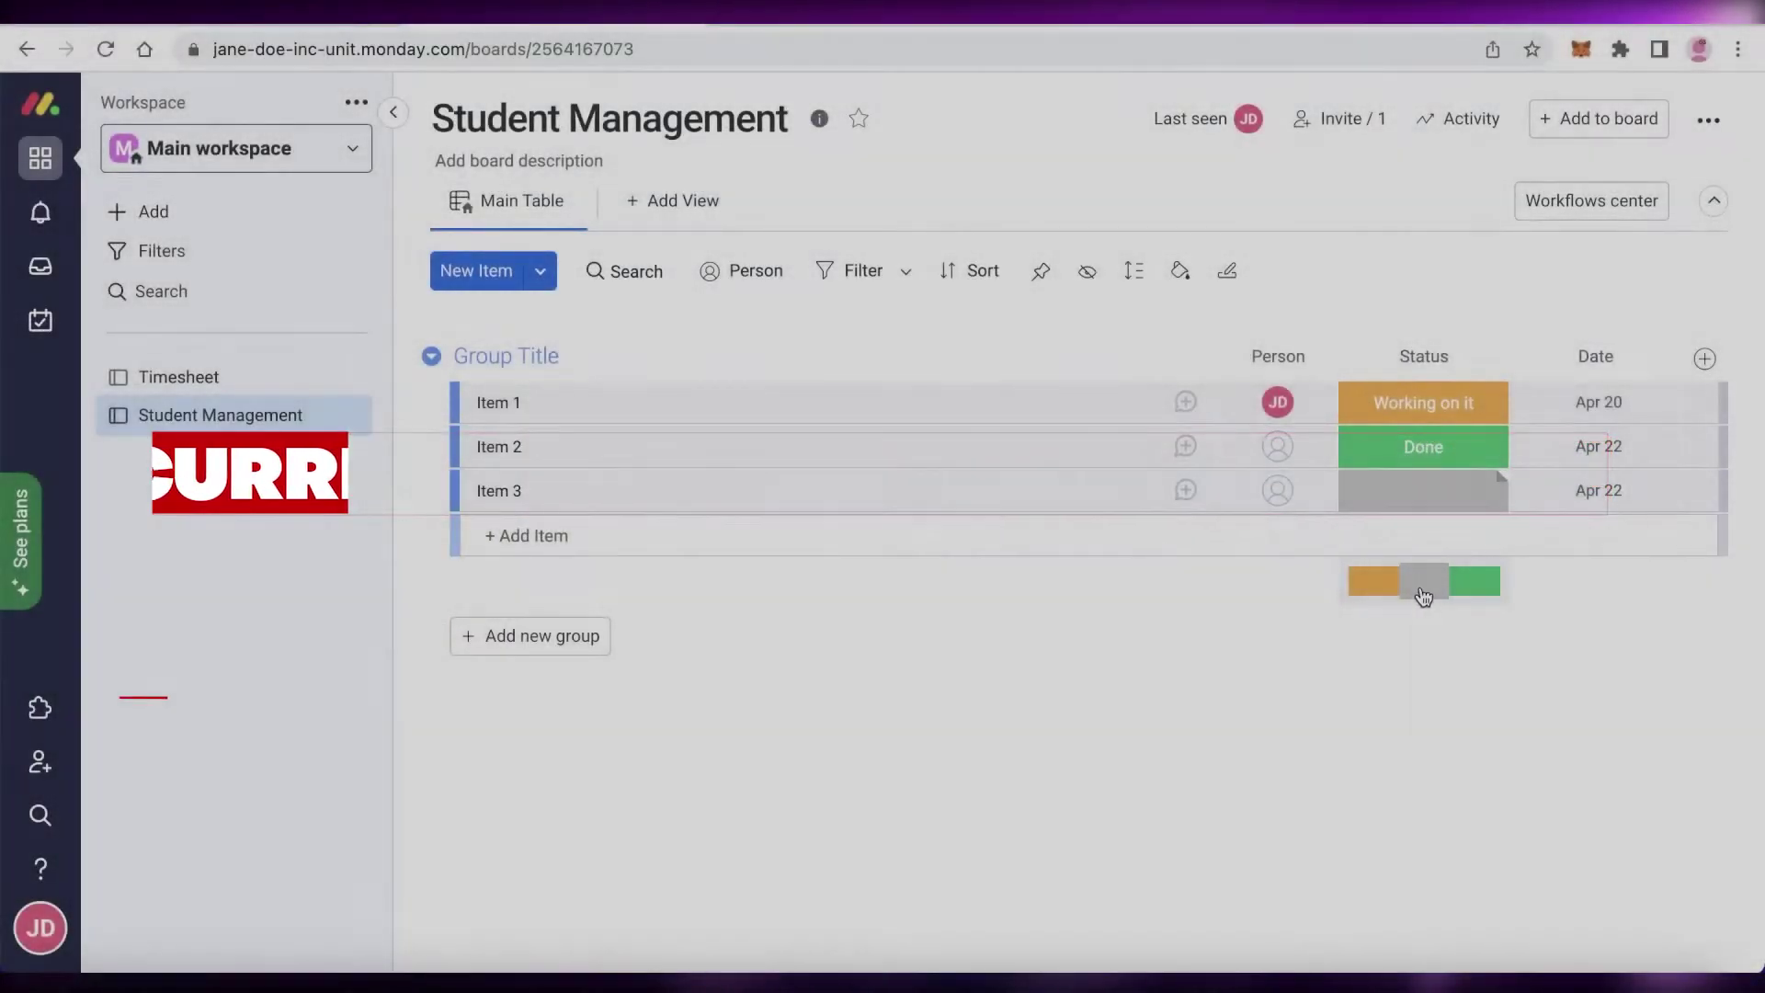
Rename the 'Group Title' group to 'Tasks', then open Item 1's detail panel.
{"action": "mouse_move", "coordinate": [1422, 595]}
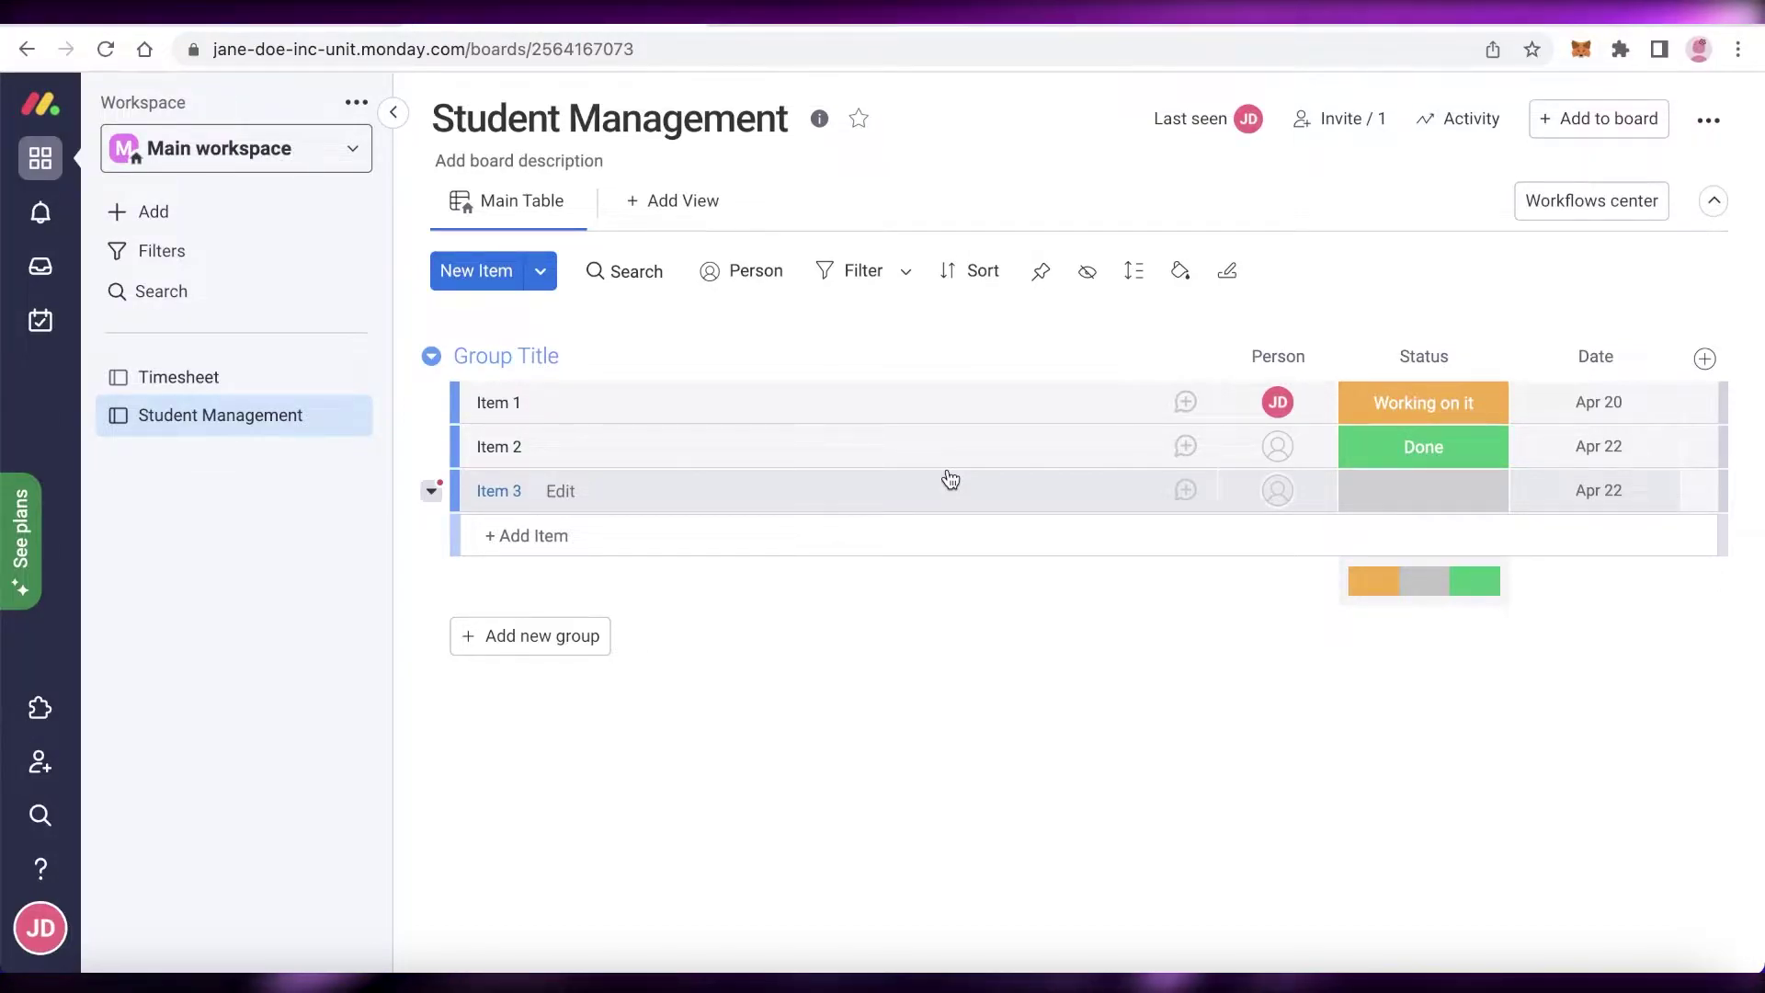
{"action": "left_click", "coordinate": [531, 342]}
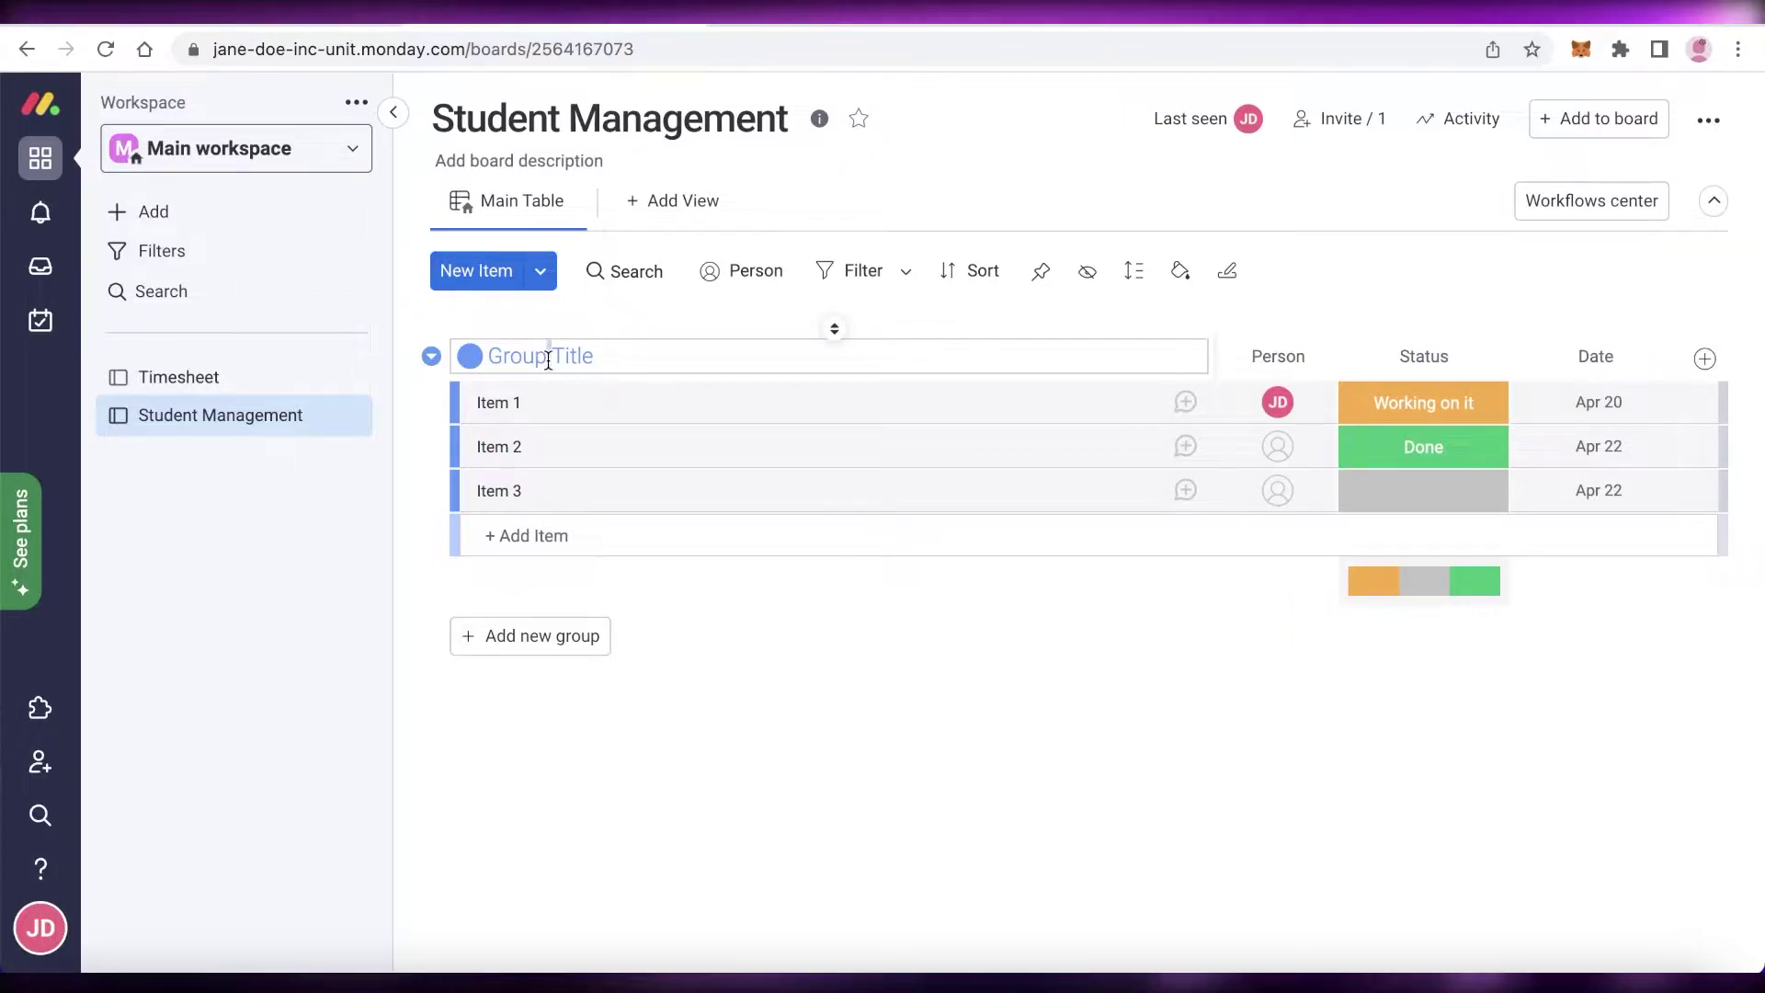
{"action": "triple_click", "coordinate": [549, 360]}
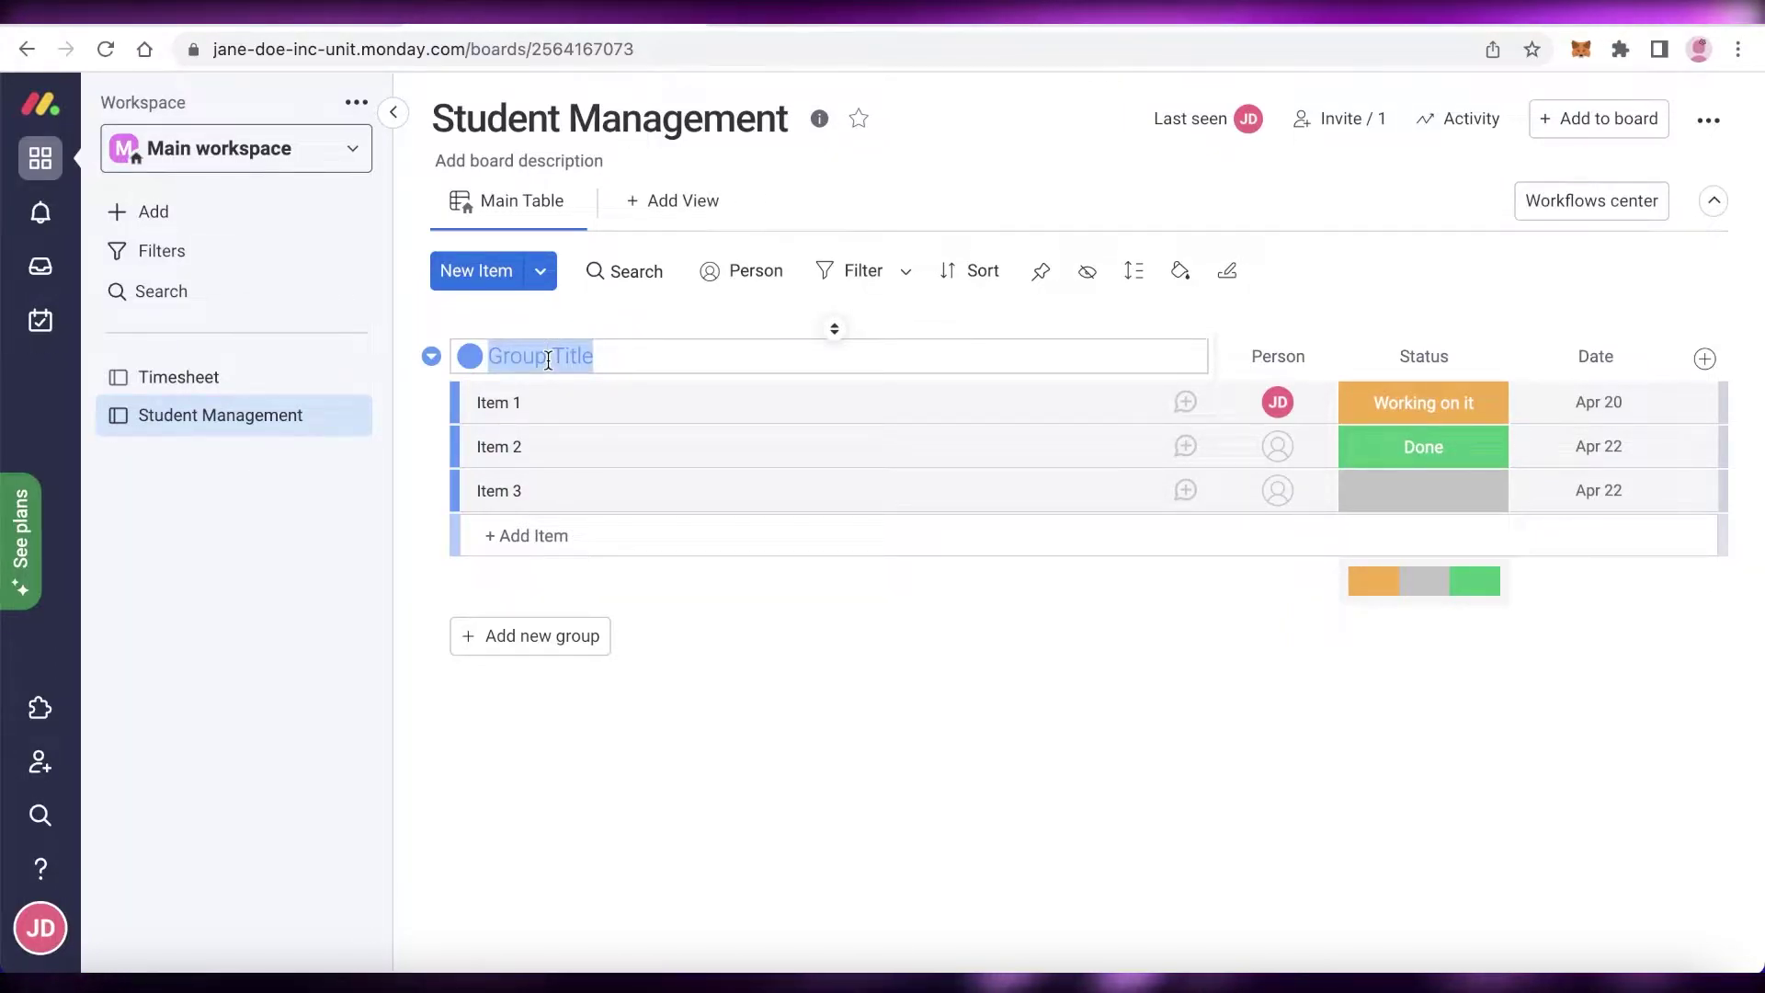
{"action": "key", "text": "BackSpace"}
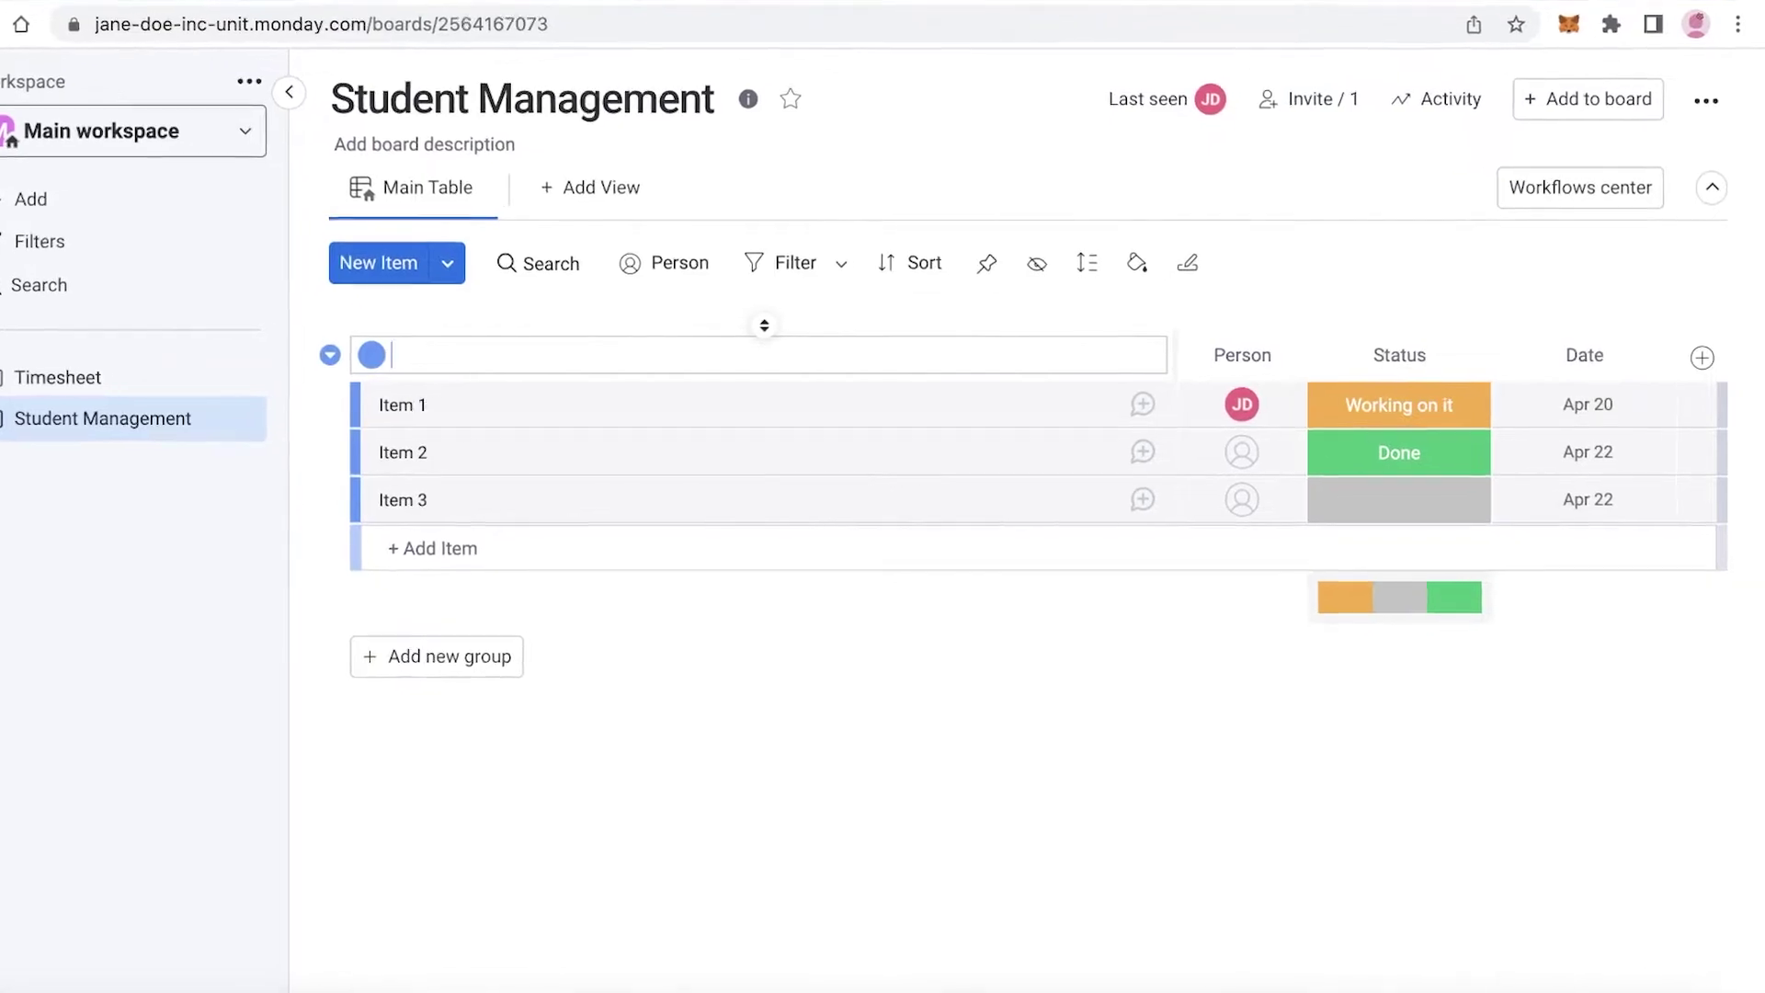
{"action": "type", "text": "Tasks"}
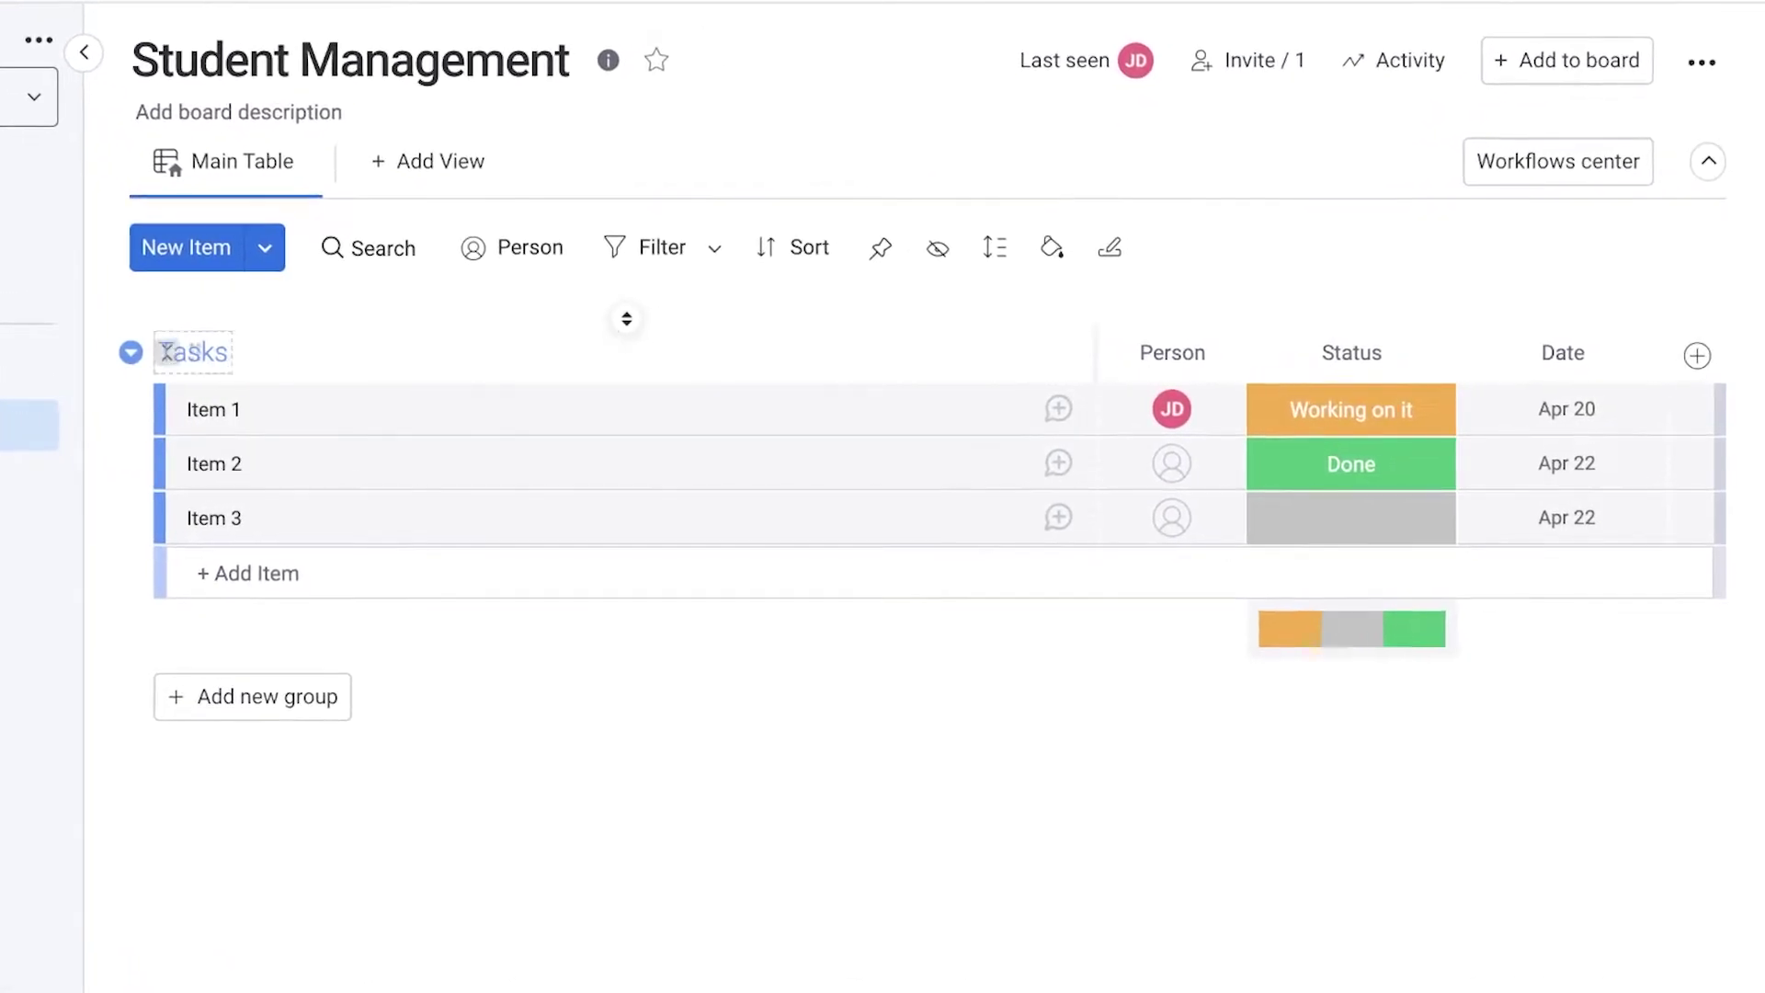
{"action": "key", "text": "Return"}
{"action": "left_click", "coordinate": [229, 411]}
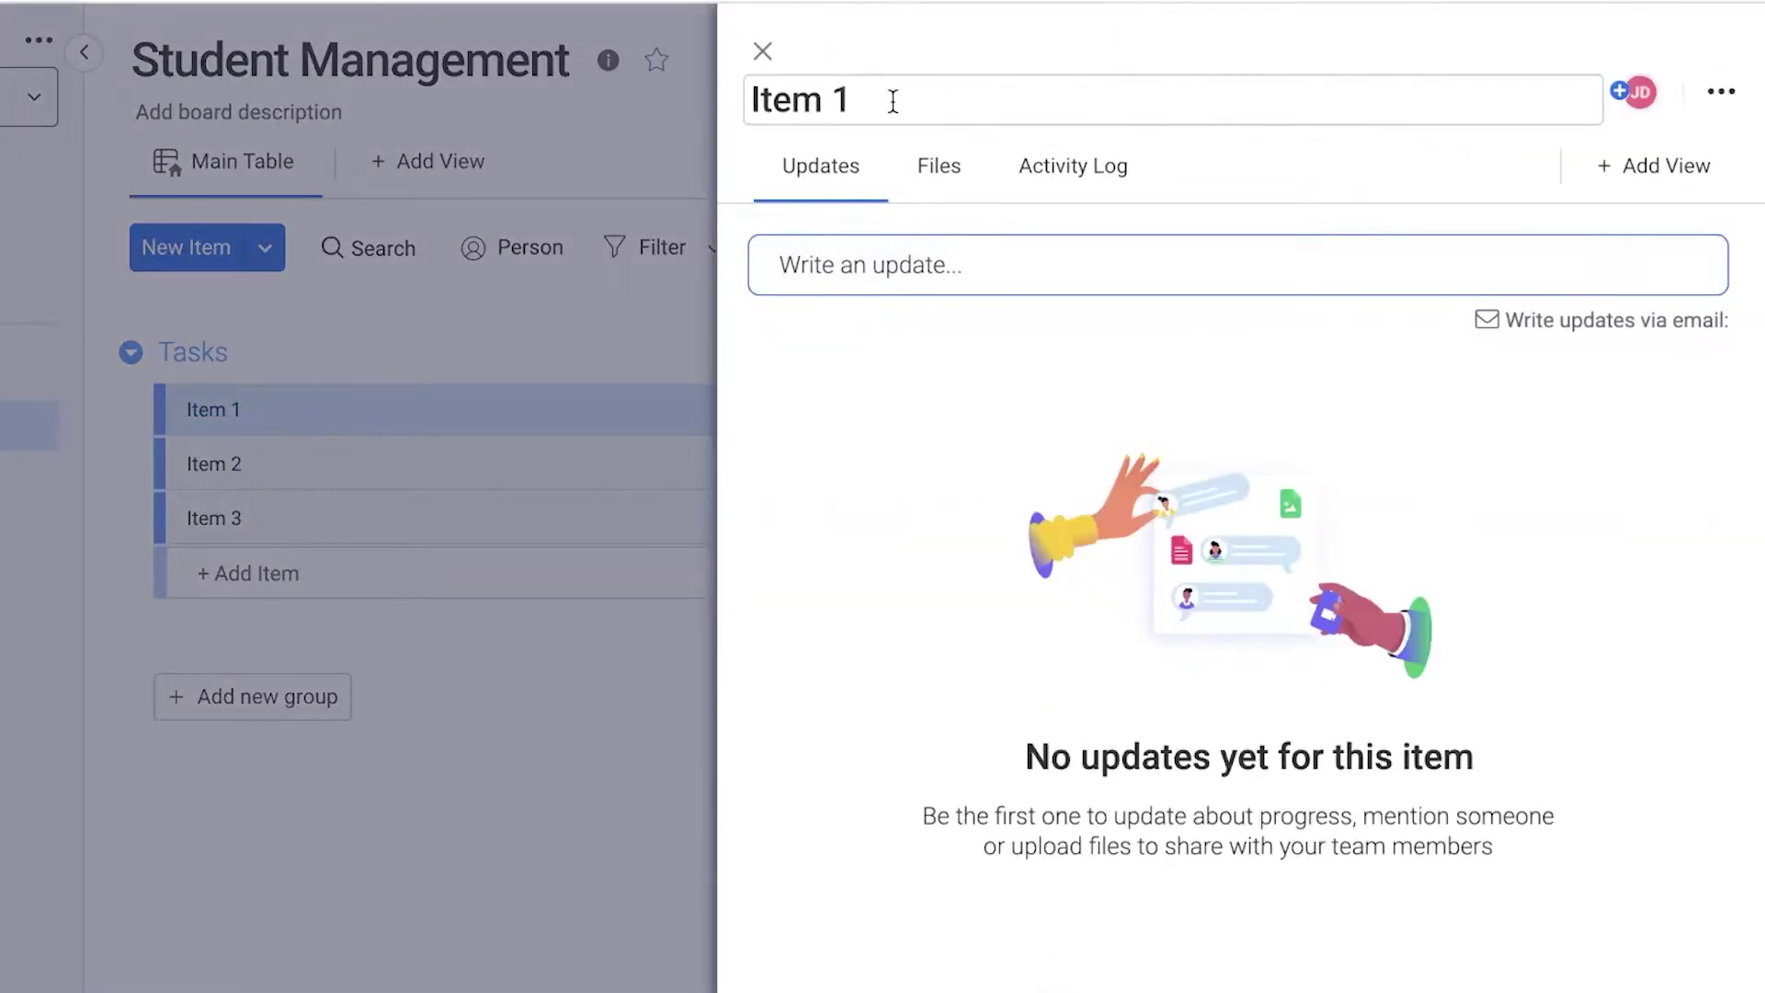
Retitle Item 1 as 'Team Meeting' in its side panel, then close the panel.
{"action": "left_click", "coordinate": [892, 101]}
{"action": "key", "text": "BackSpace"}
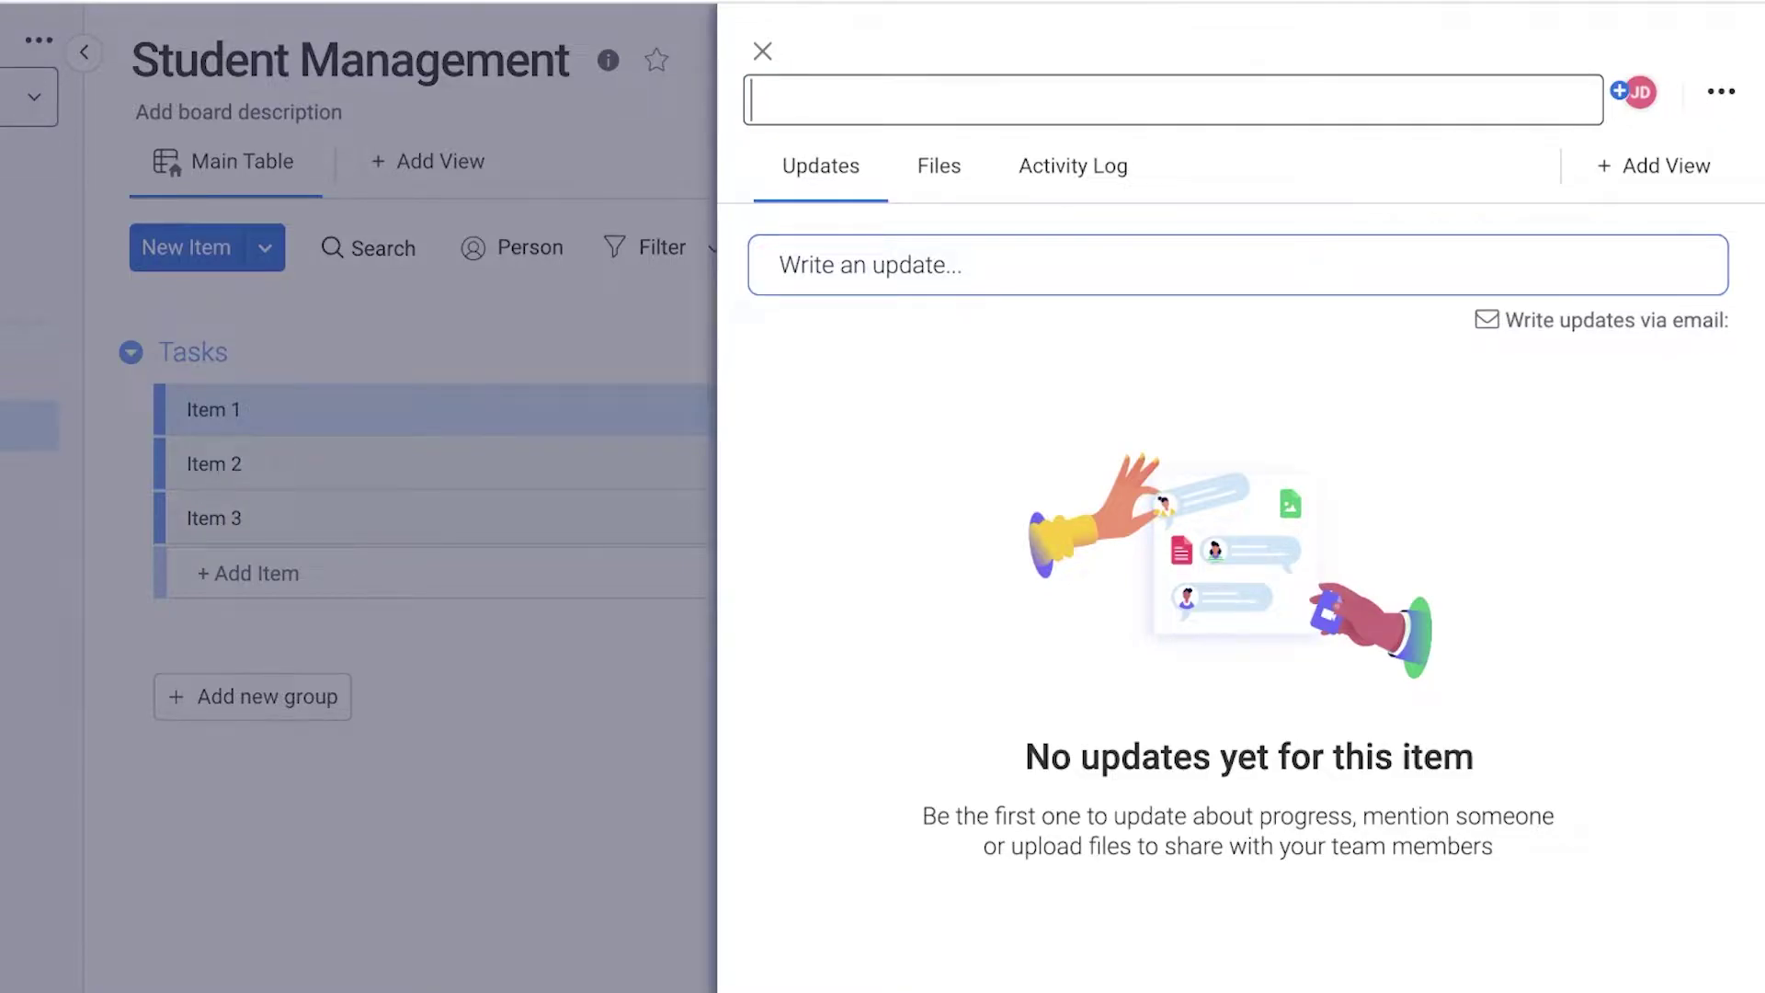
{"action": "type", "text": "Team Meeting"}
{"action": "key", "text": "Return"}
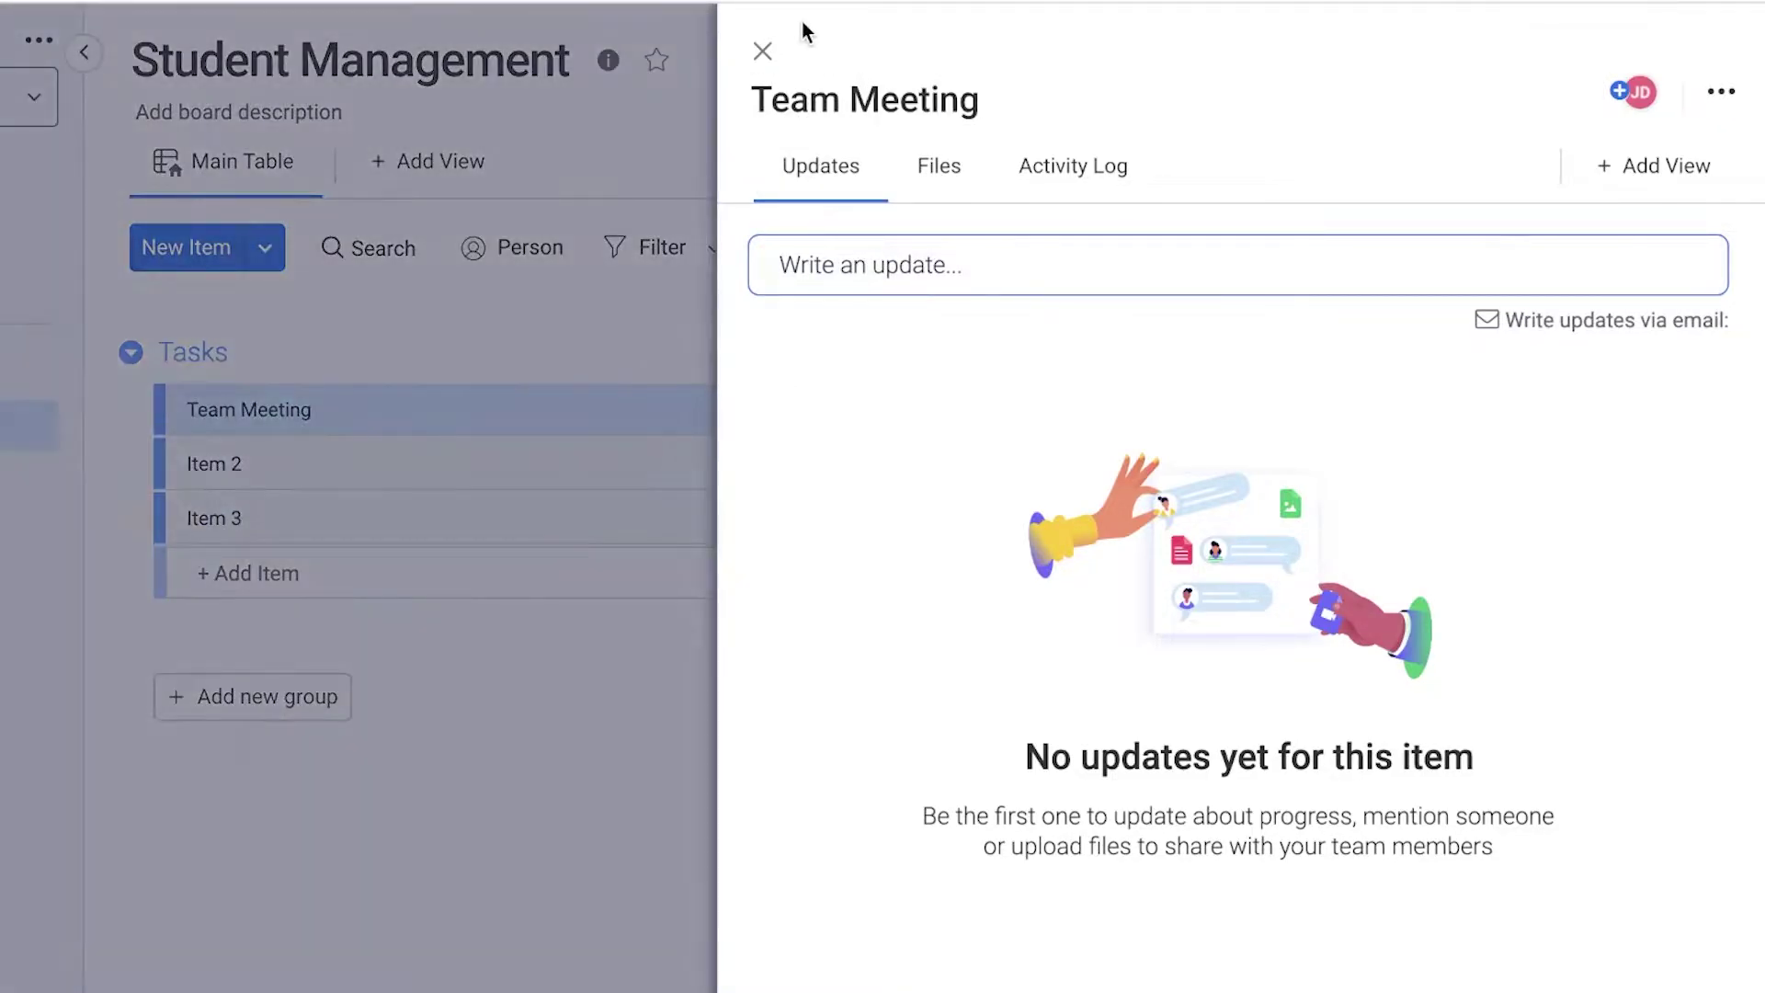
{"action": "left_click", "coordinate": [763, 50]}
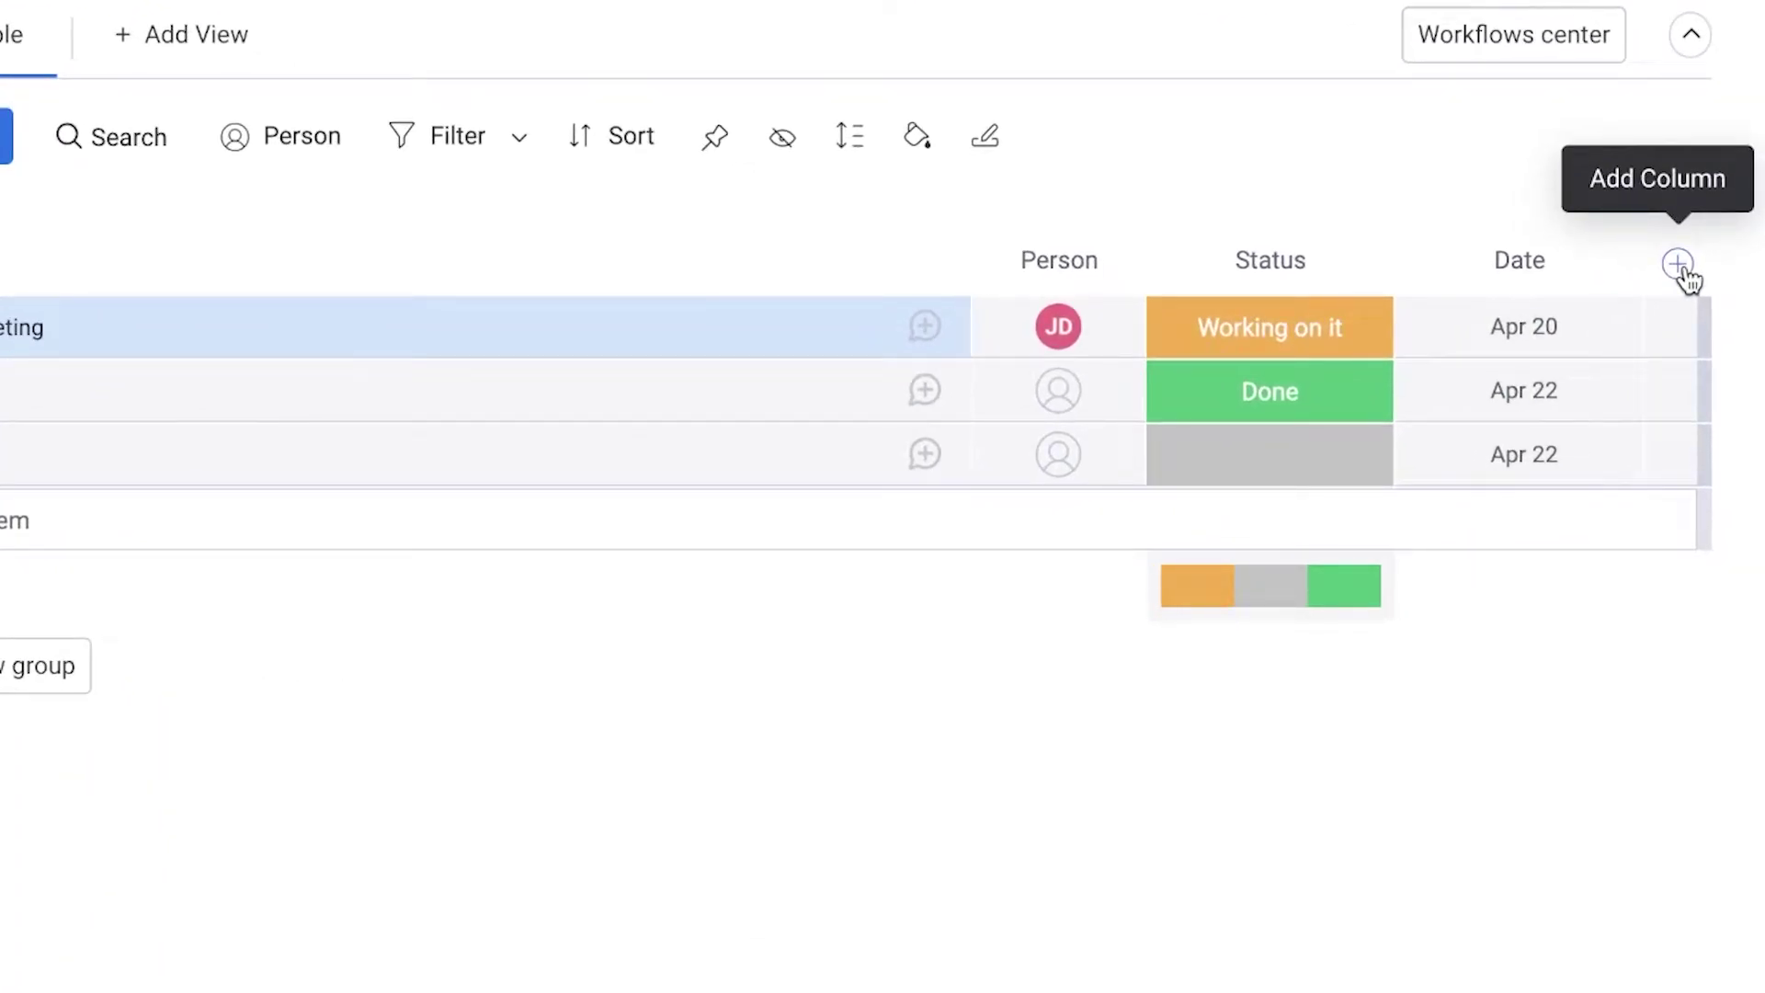
Add a Status column and rename its 'Status 1' header to 'Recurring'.
{"action": "left_click", "coordinate": [1678, 266]}
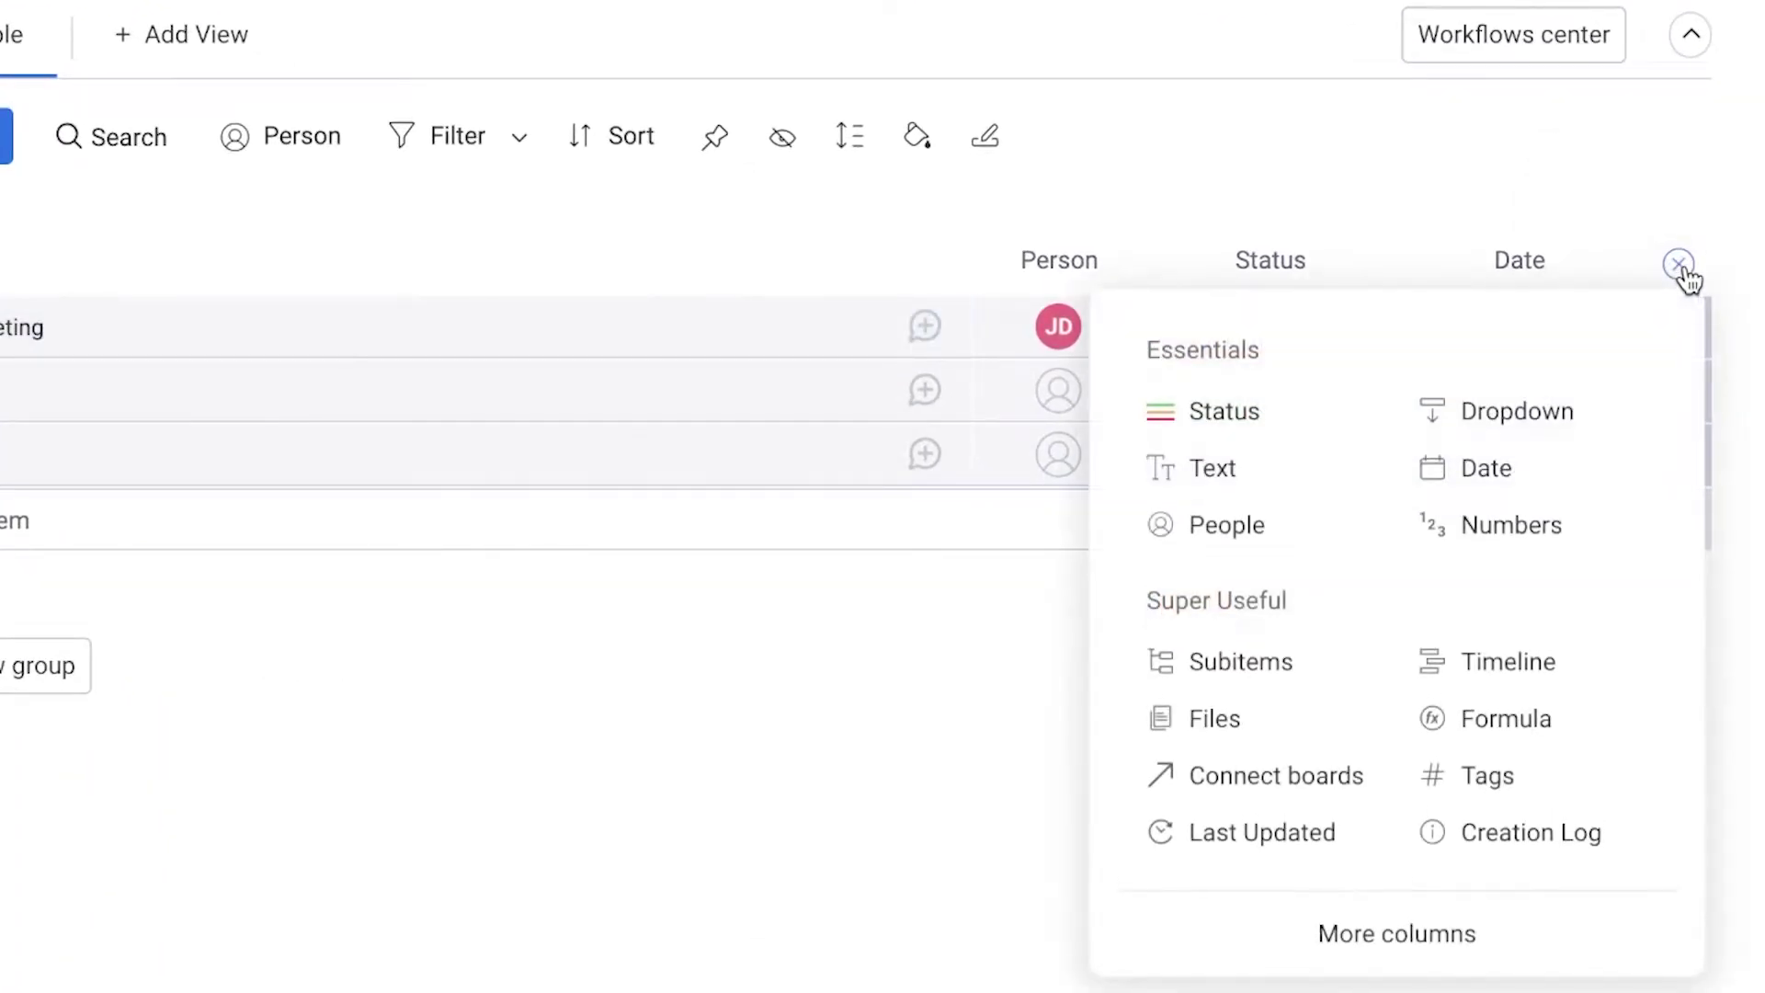
{"action": "left_click", "coordinate": [1261, 410]}
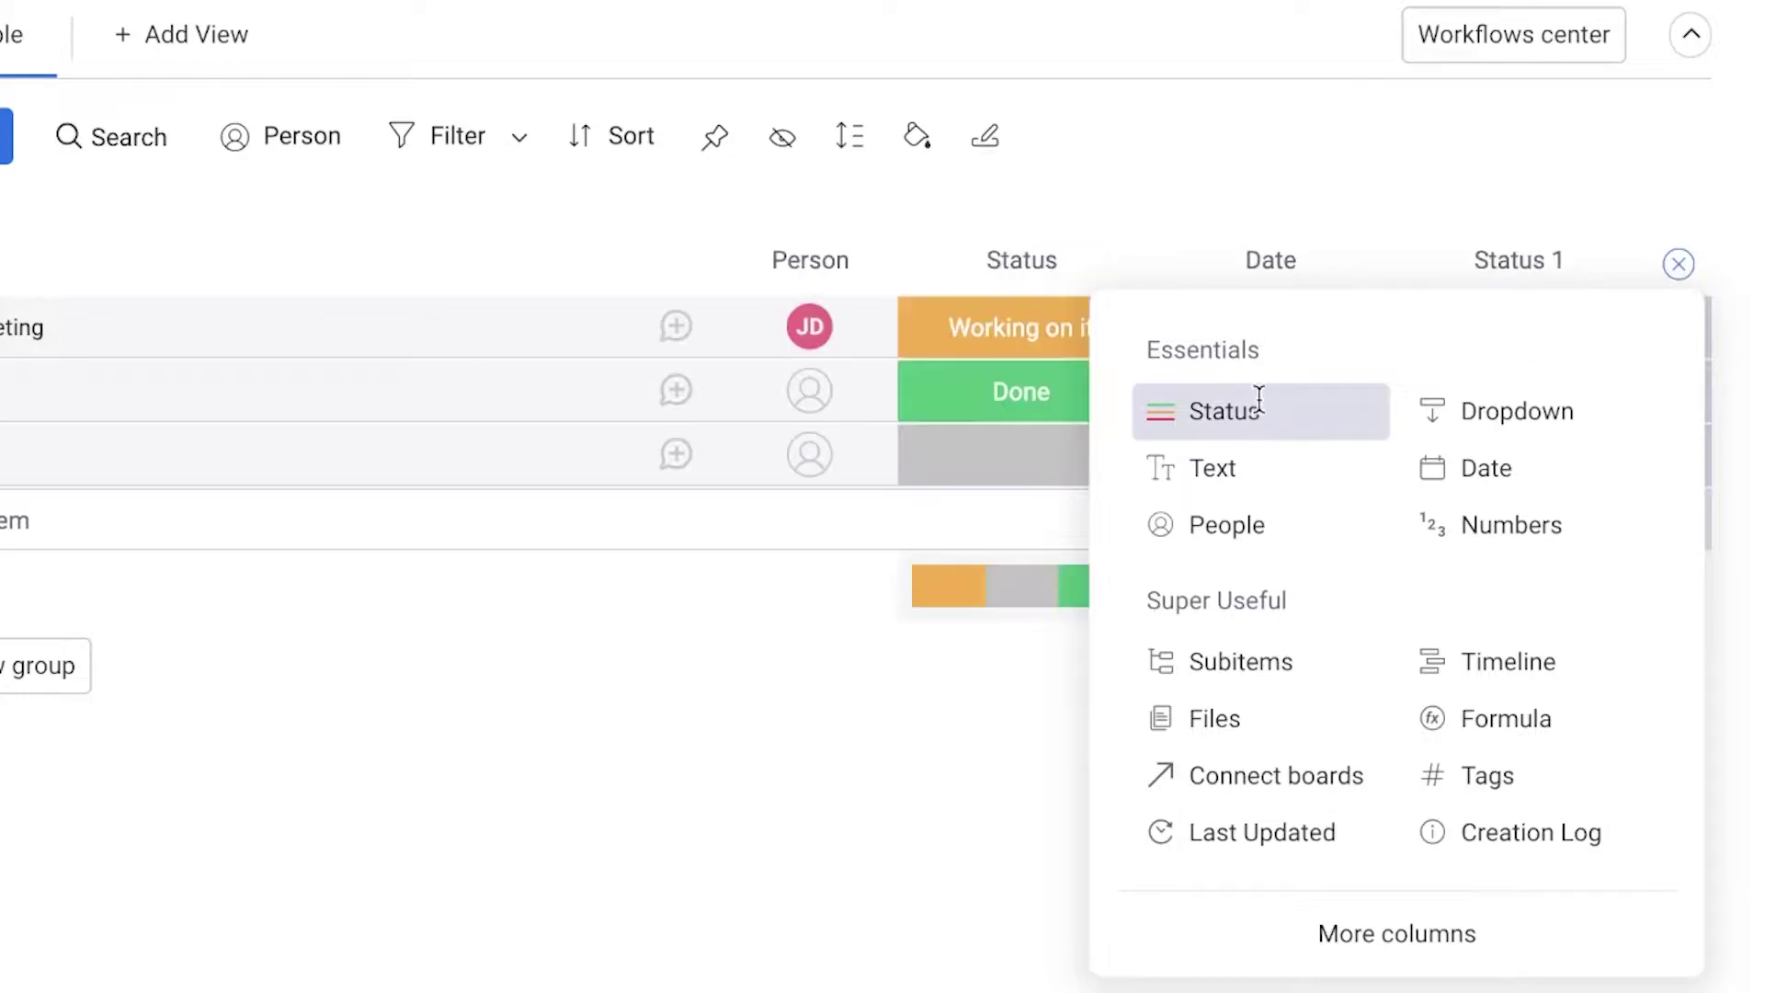
{"action": "left_click", "coordinate": [1504, 274]}
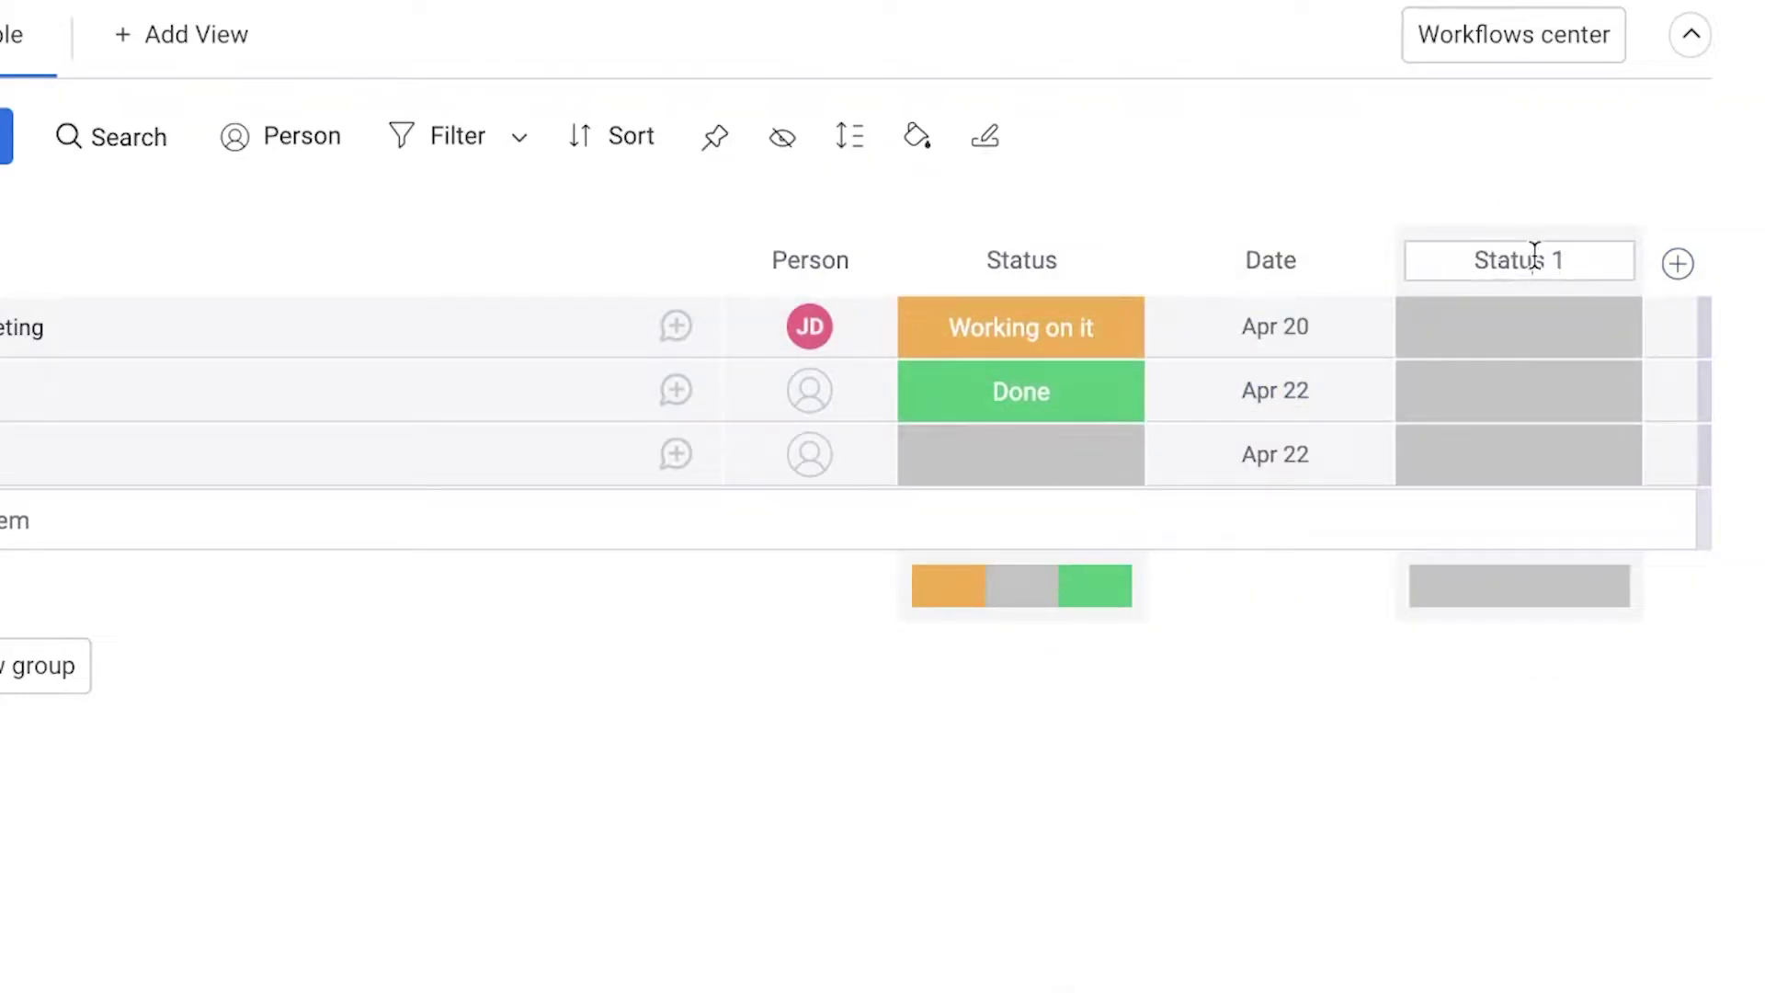
{"action": "left_click_drag", "start_coordinate": [1566, 253], "coordinate": [1483, 253]}
{"action": "type", "text": "Recurring"}
{"action": "key", "text": "Return"}
Delete the Stuck label and rename the Working on it label to 'recurring'.
{"action": "left_click", "coordinate": [1514, 323]}
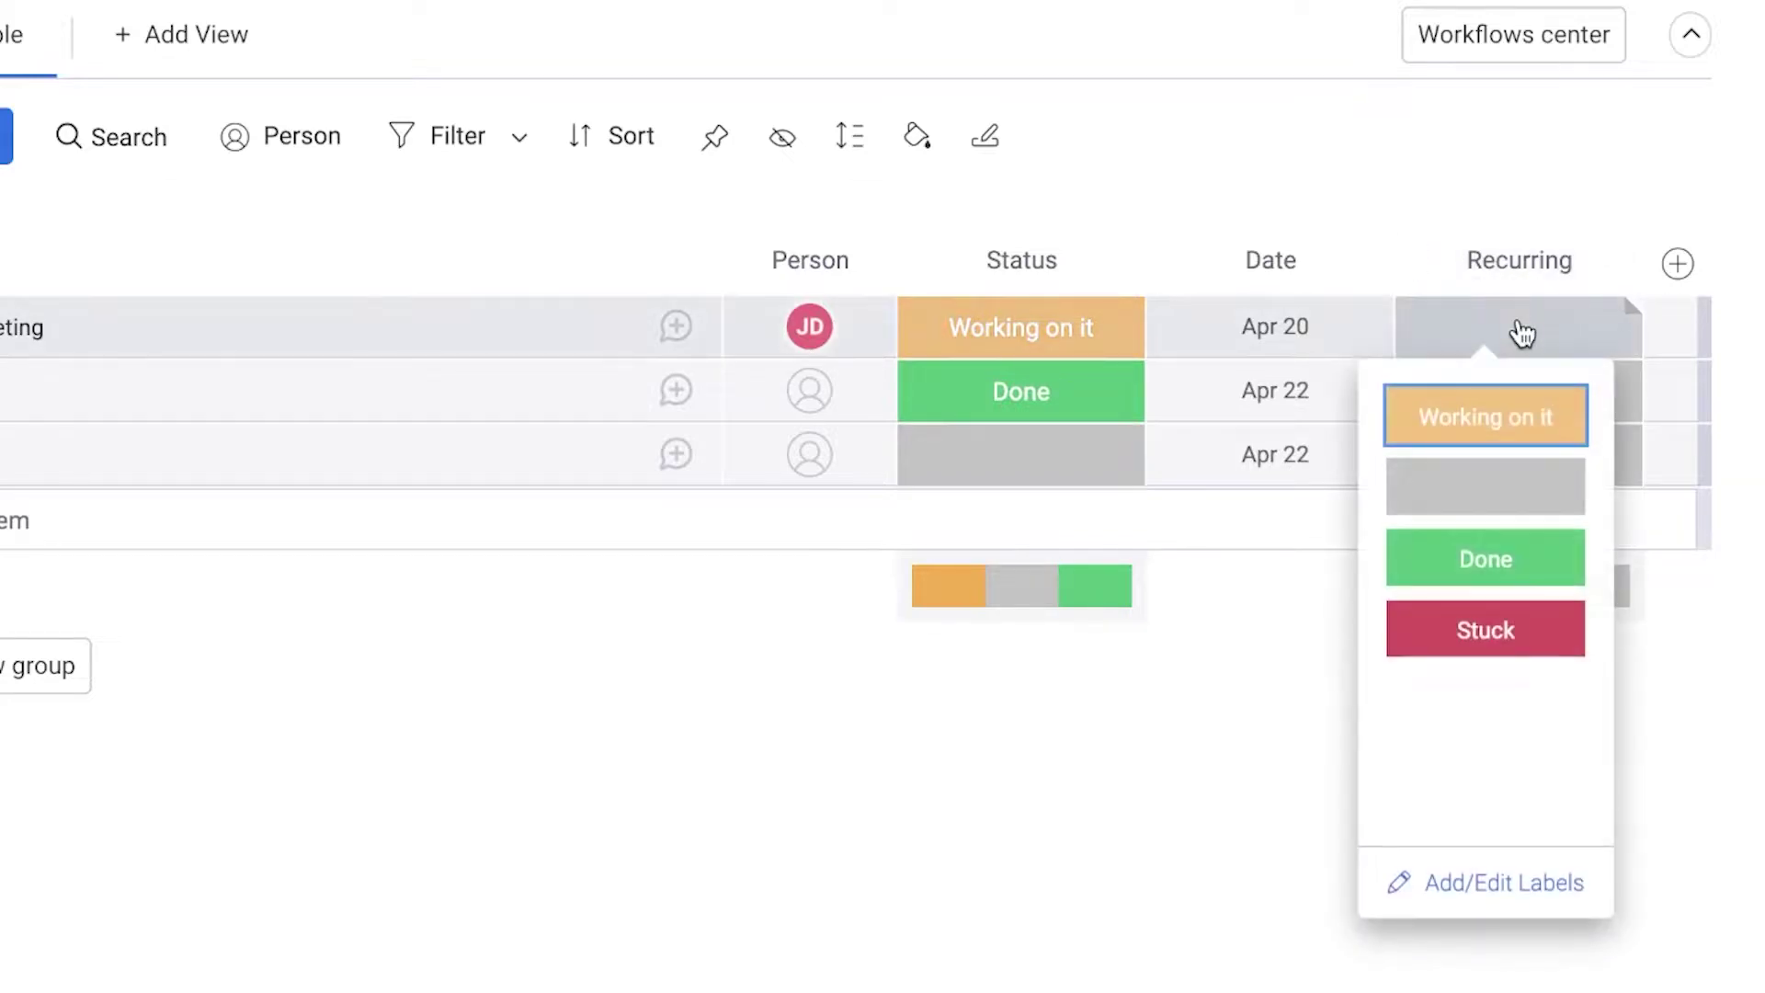
{"action": "left_click", "coordinate": [1481, 910]}
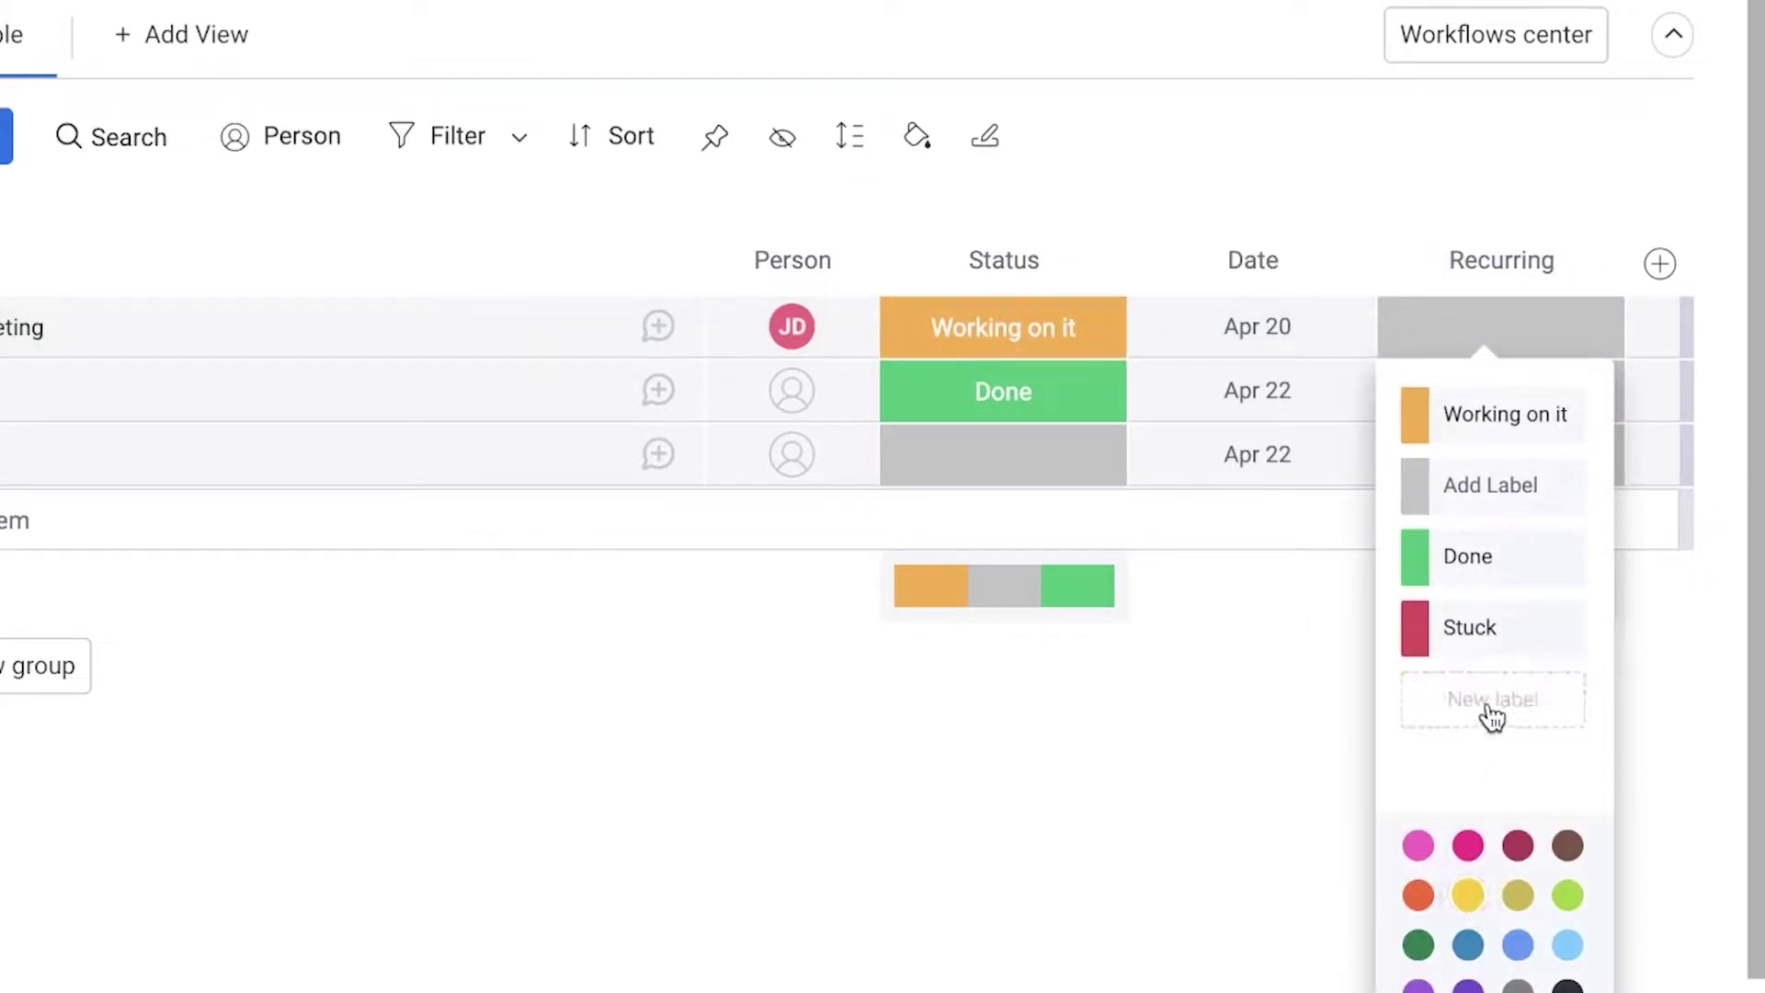
{"action": "left_click", "coordinate": [1598, 629]}
{"action": "scroll", "coordinate": [1595, 642], "scroll_direction": "down", "scroll_amount": 3}
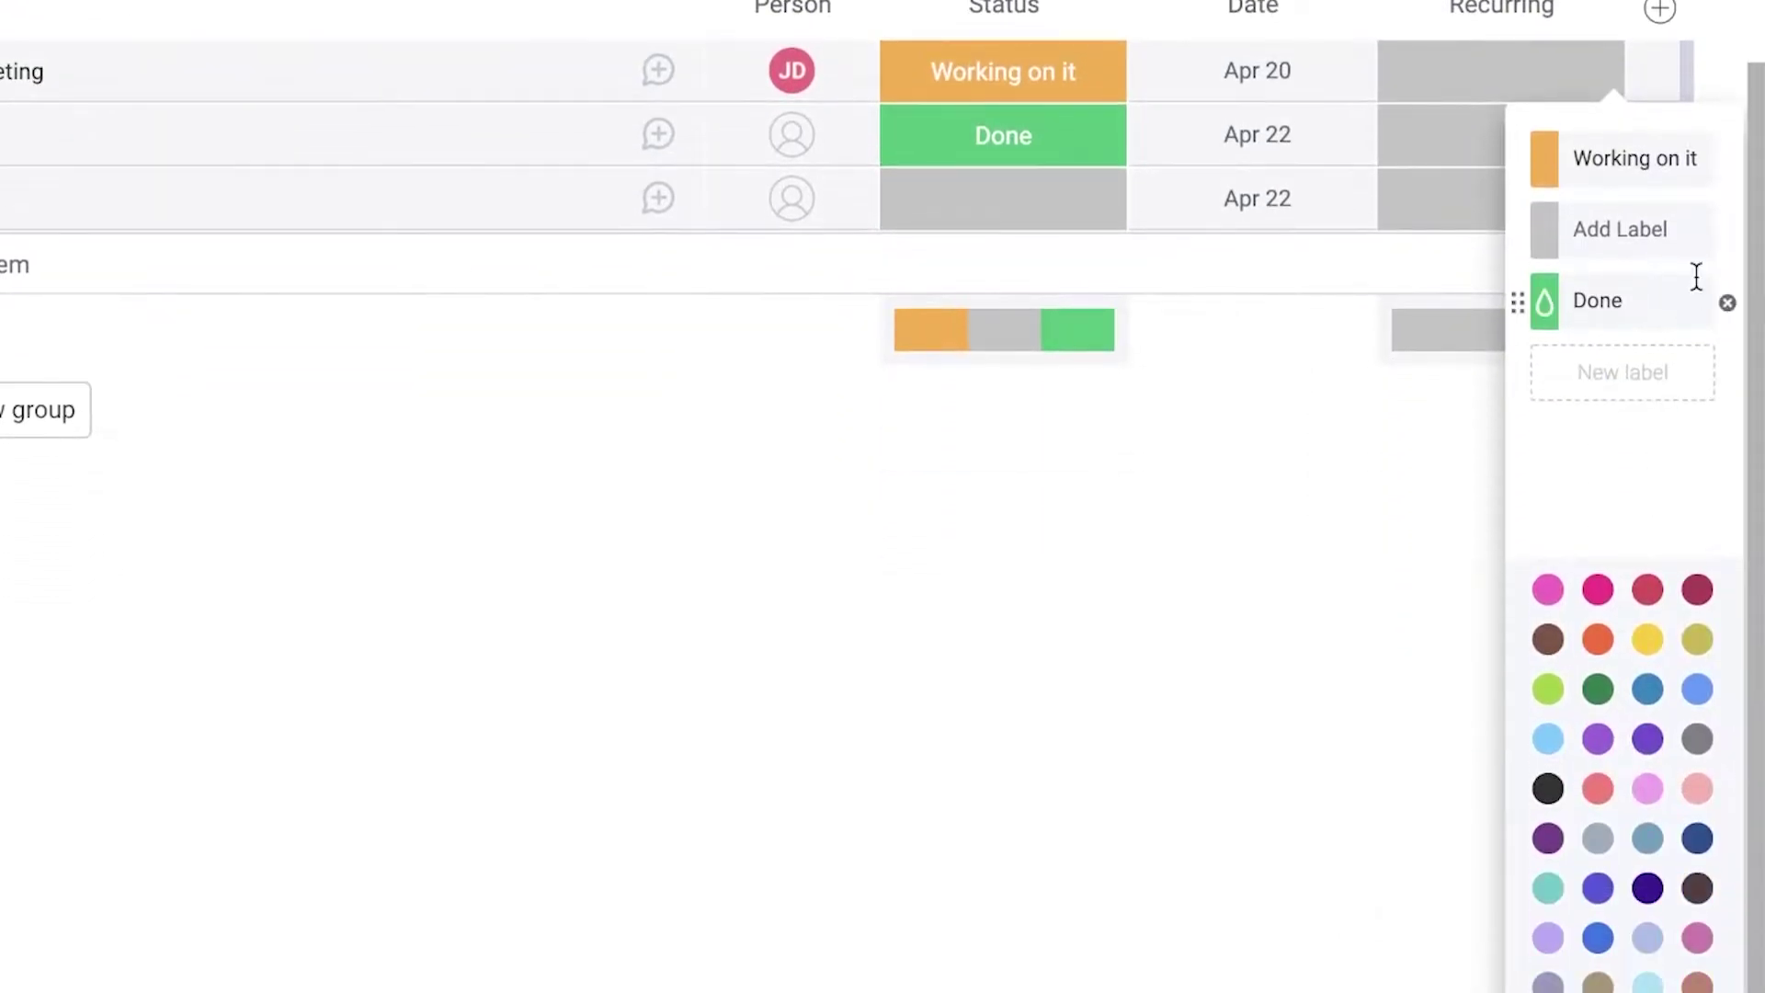
{"action": "triple_click", "coordinate": [1592, 176]}
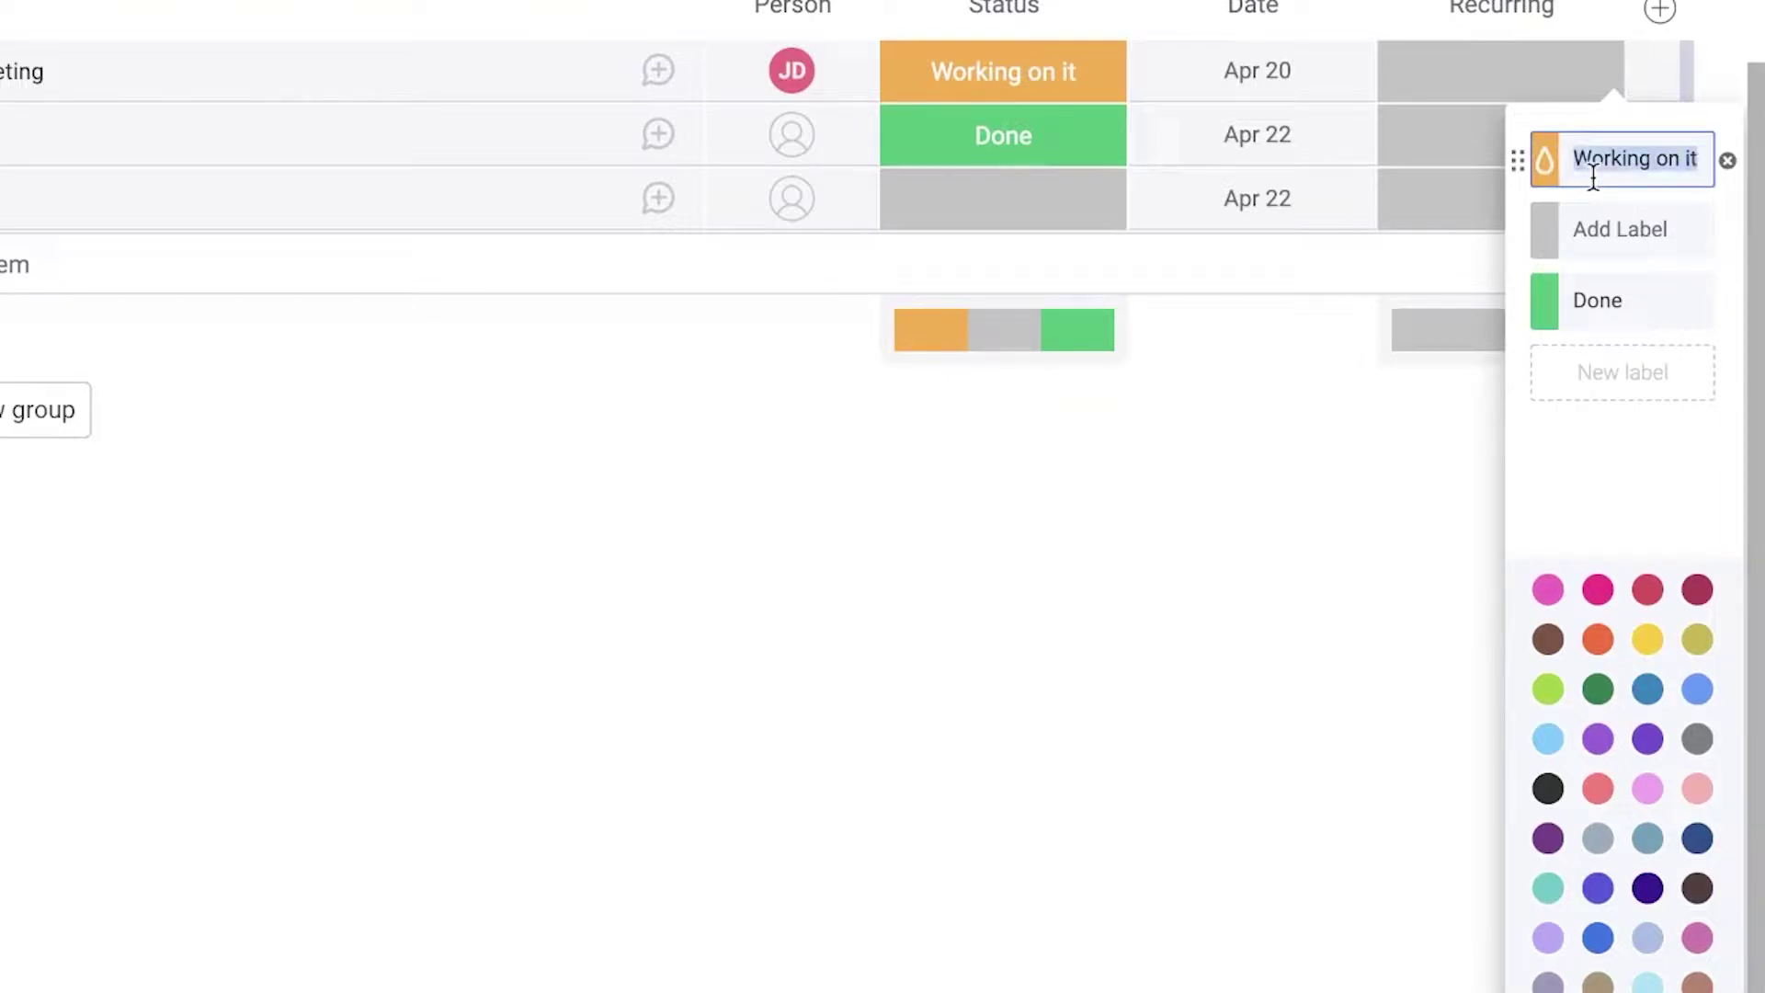
{"action": "key", "text": "BackSpace"}
{"action": "type", "text": "recurring"}
{"action": "key", "text": "Return"}
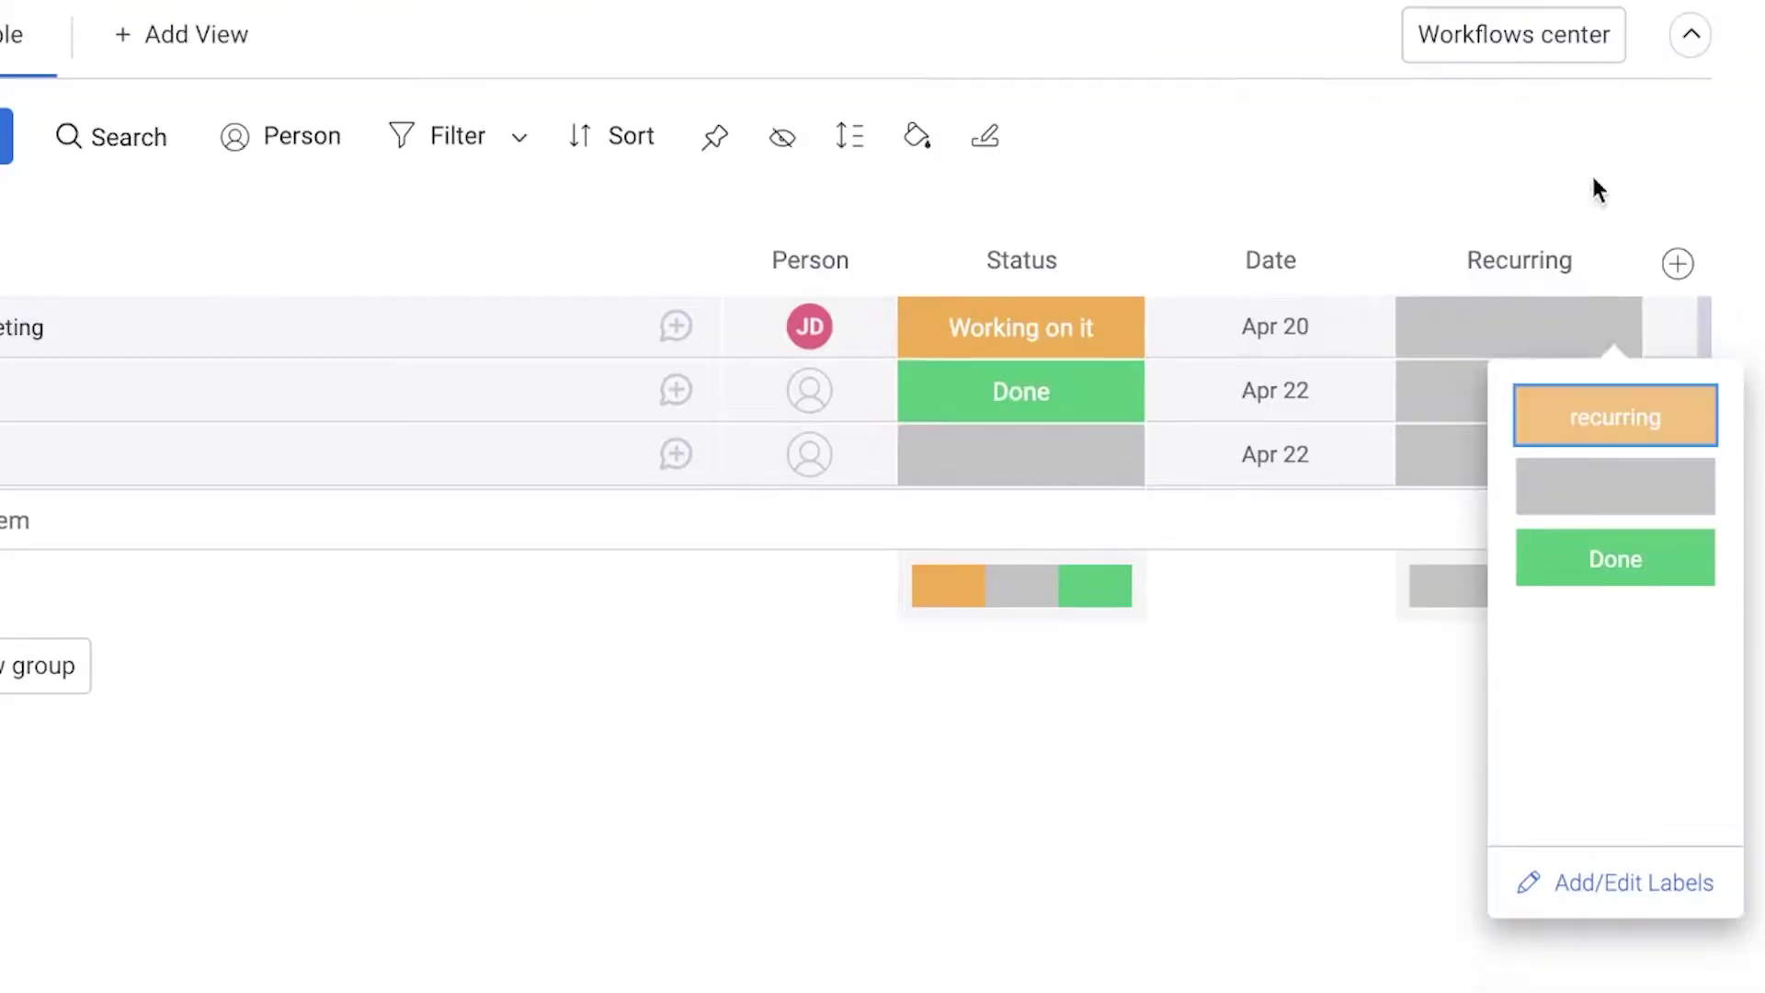
{"action": "left_click", "coordinate": [1599, 500]}
Add a new 'Working on it' label and assign it to Team Meeting's Recurring cell.
{"action": "left_click", "coordinate": [1573, 379]}
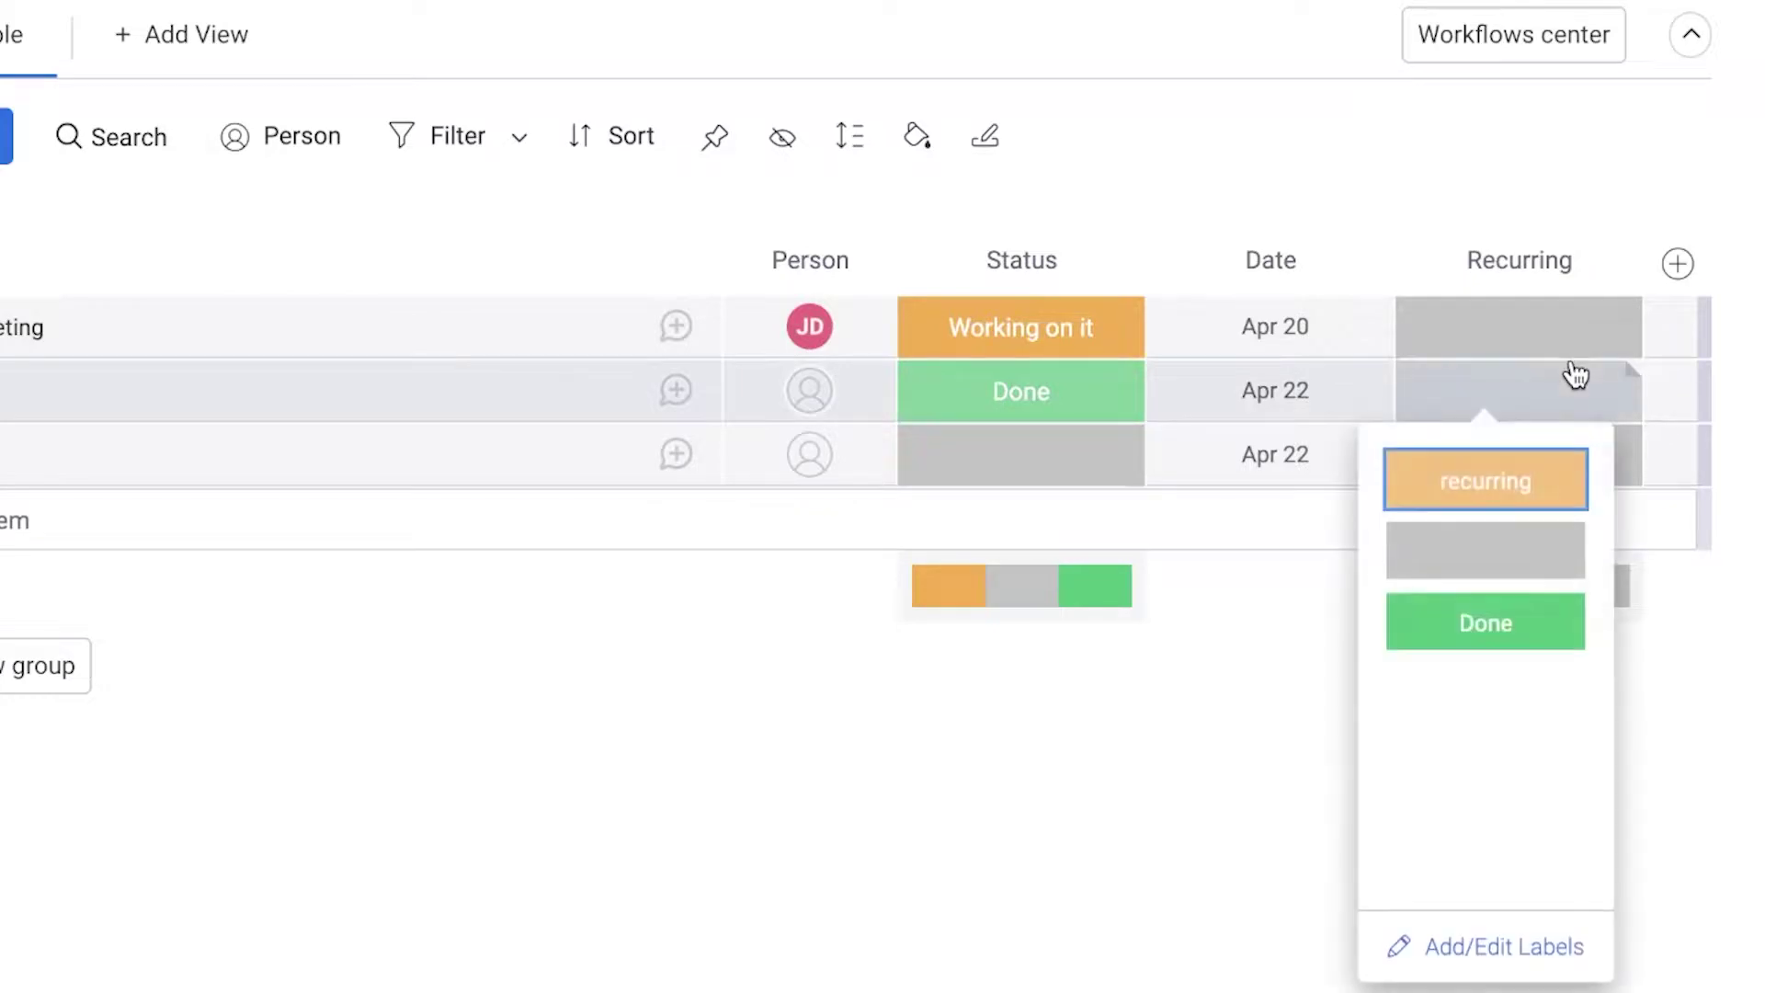
{"action": "left_click", "coordinate": [1621, 261]}
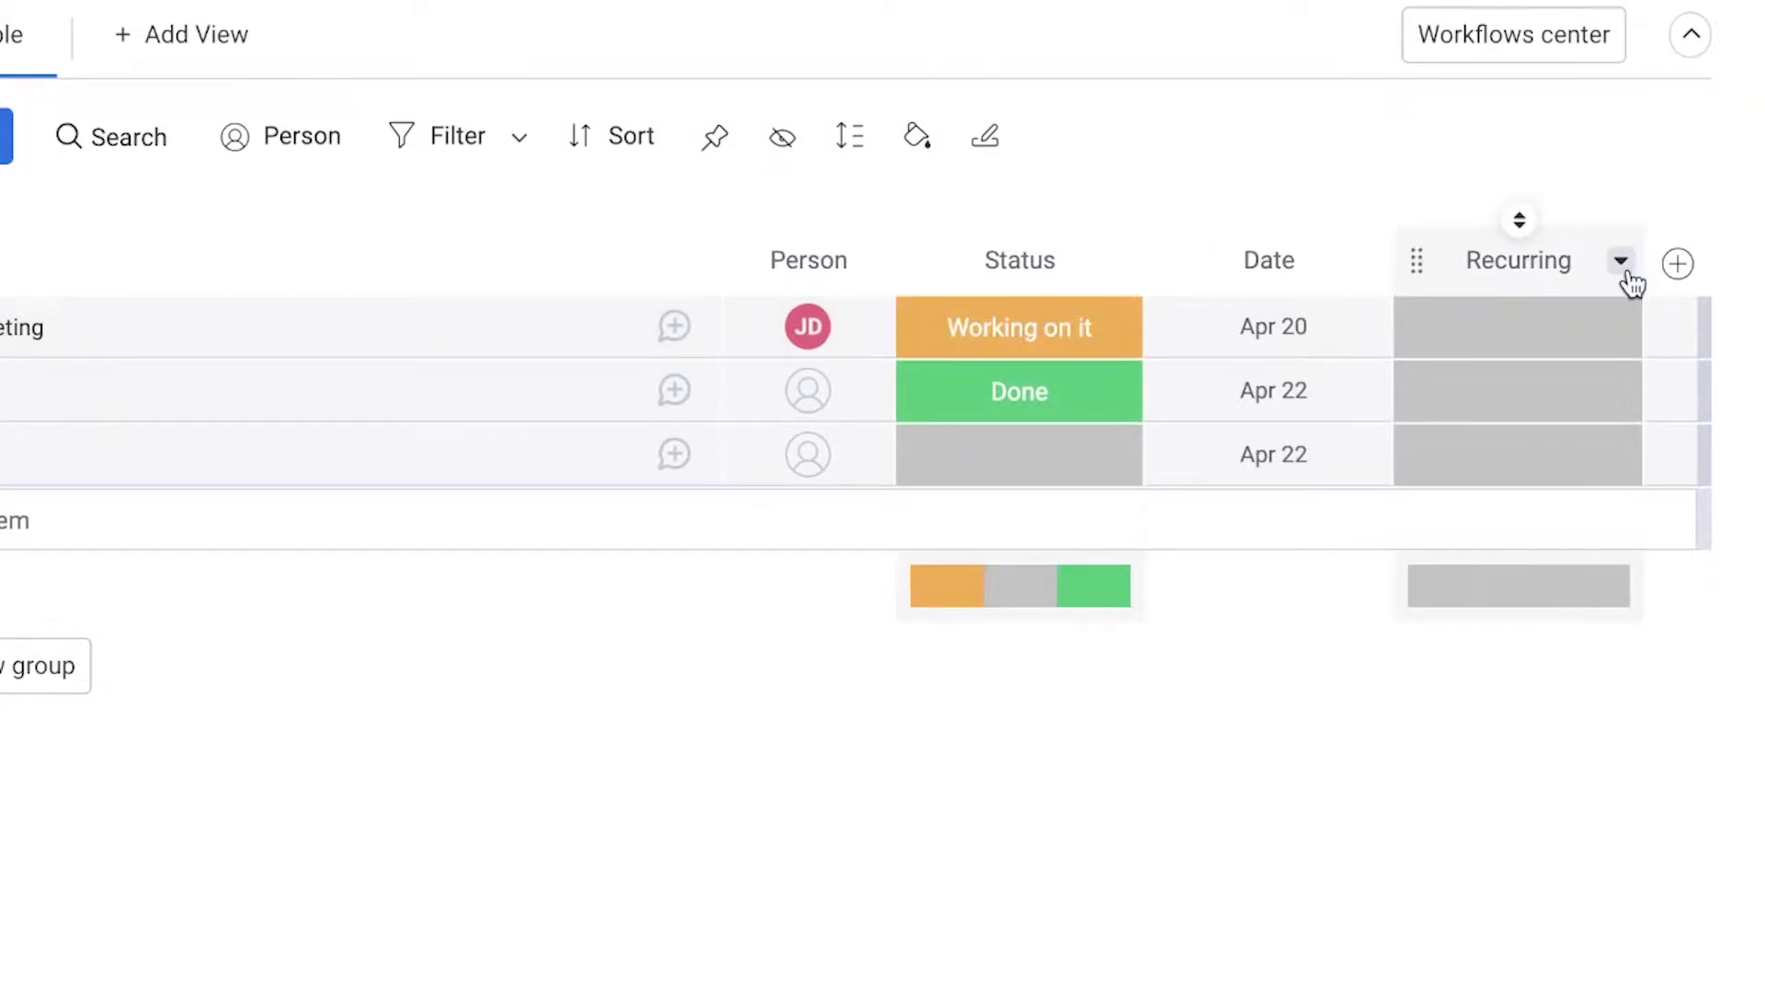
{"action": "mouse_move", "coordinate": [1554, 320]}
{"action": "left_click", "coordinate": [1608, 219]}
{"action": "left_click", "coordinate": [1488, 341]}
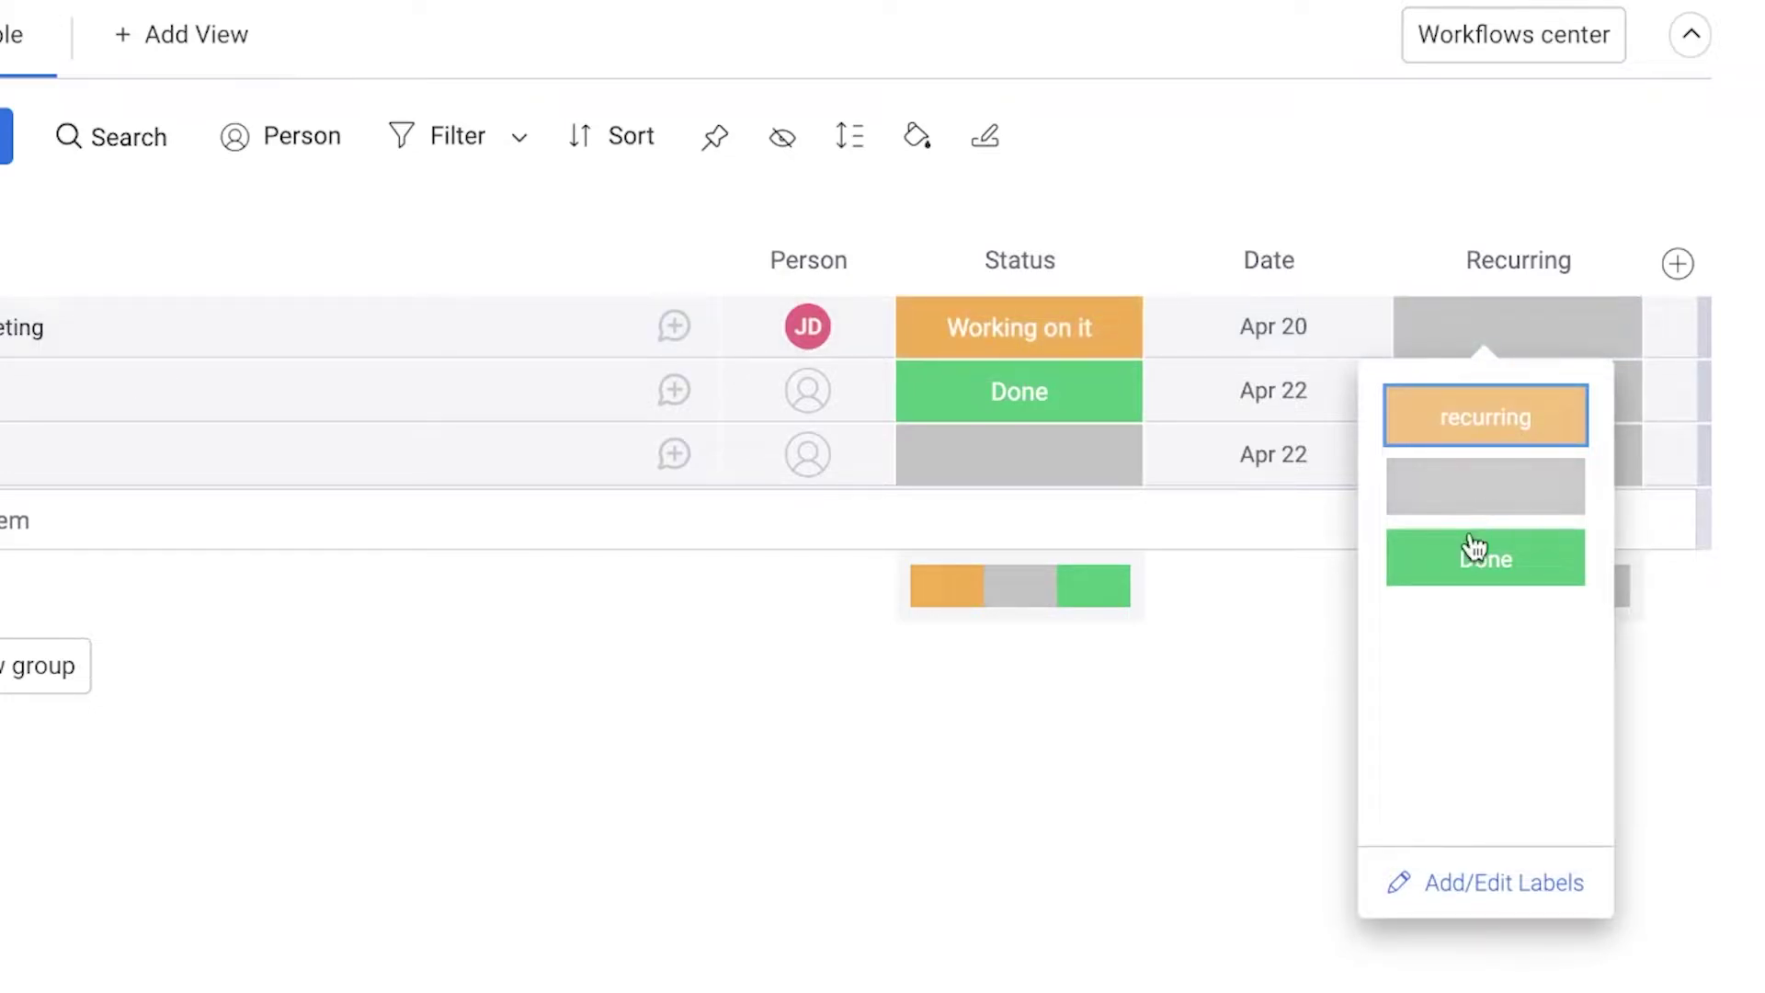
{"action": "left_click", "coordinate": [1450, 899]}
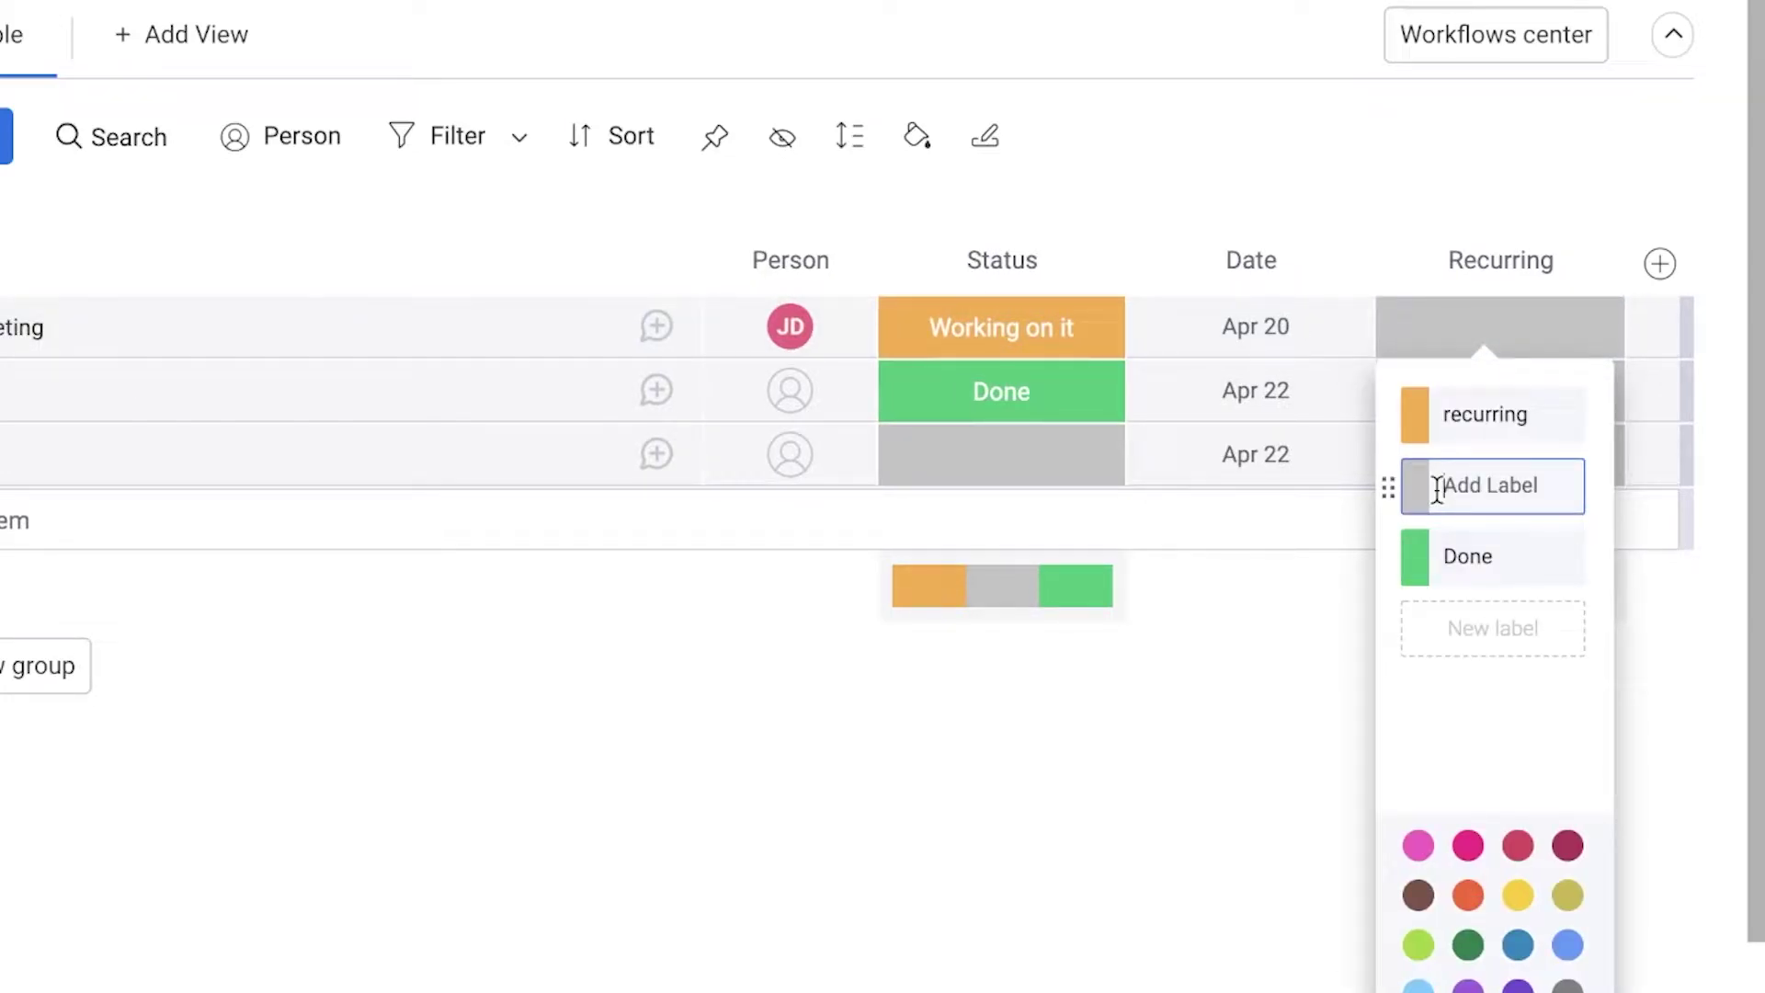
{"action": "type", "text": "Working on "}
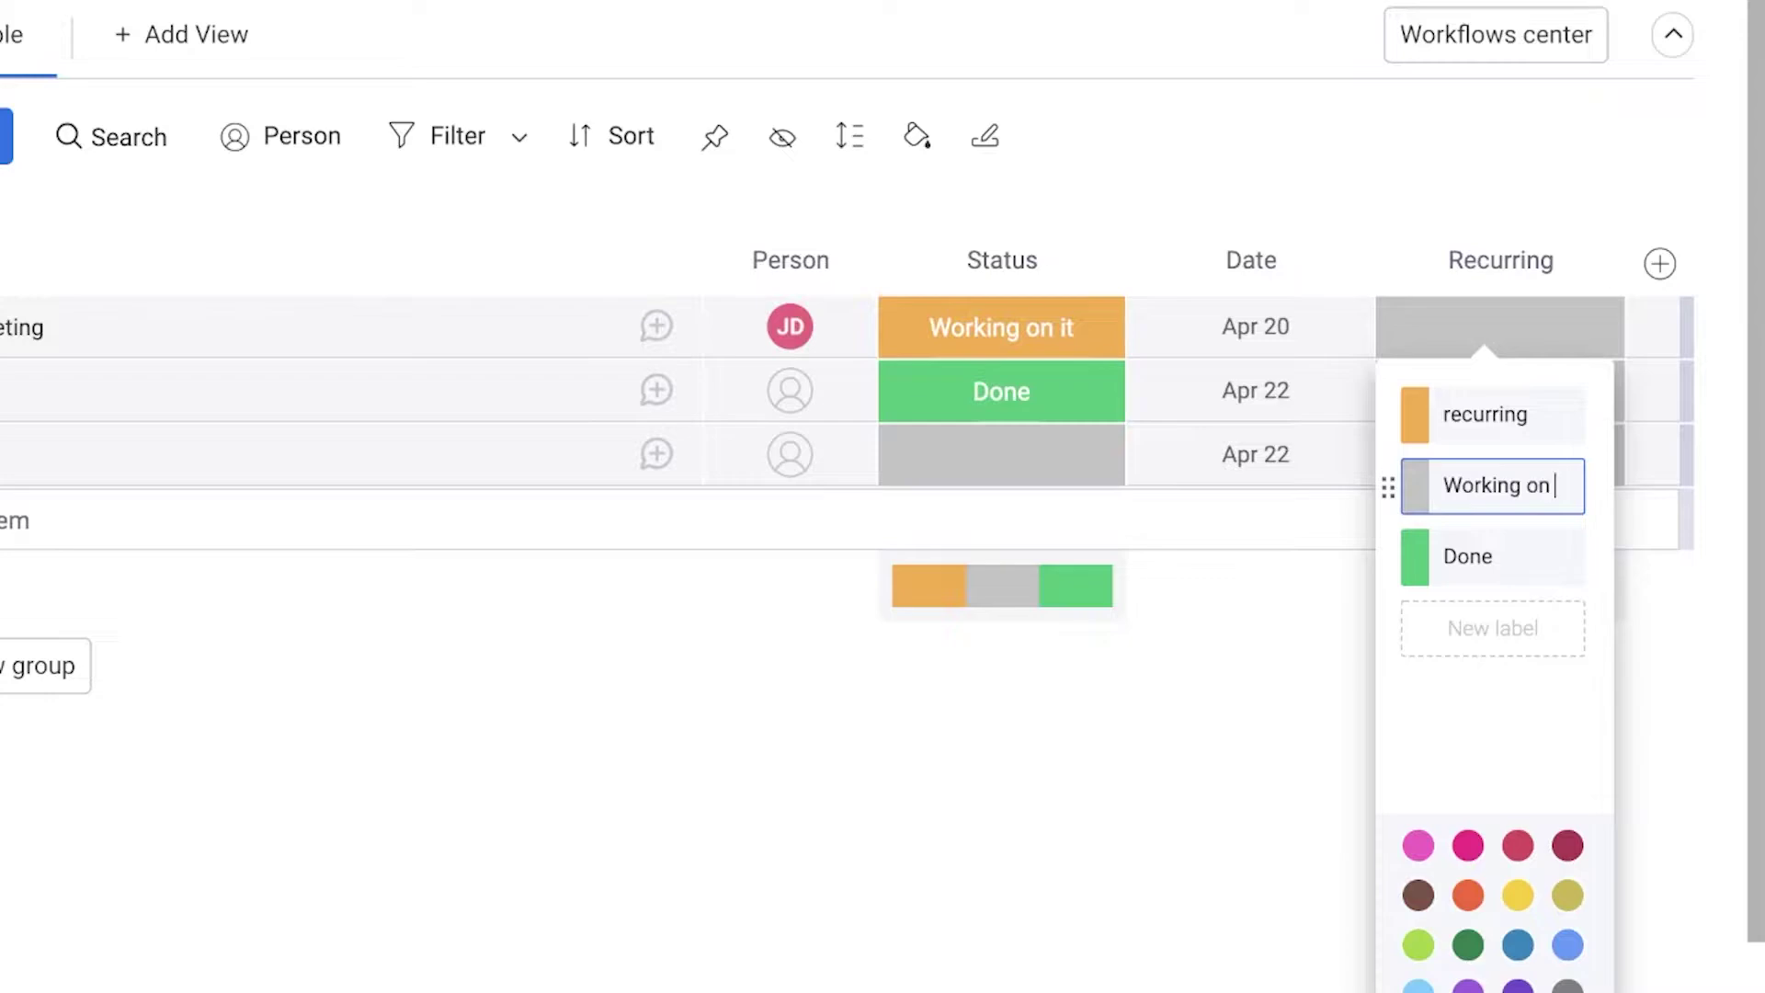
{"action": "type", "text": "it"}
{"action": "left_click", "coordinate": [1351, 883]}
{"action": "left_click", "coordinate": [1525, 324]}
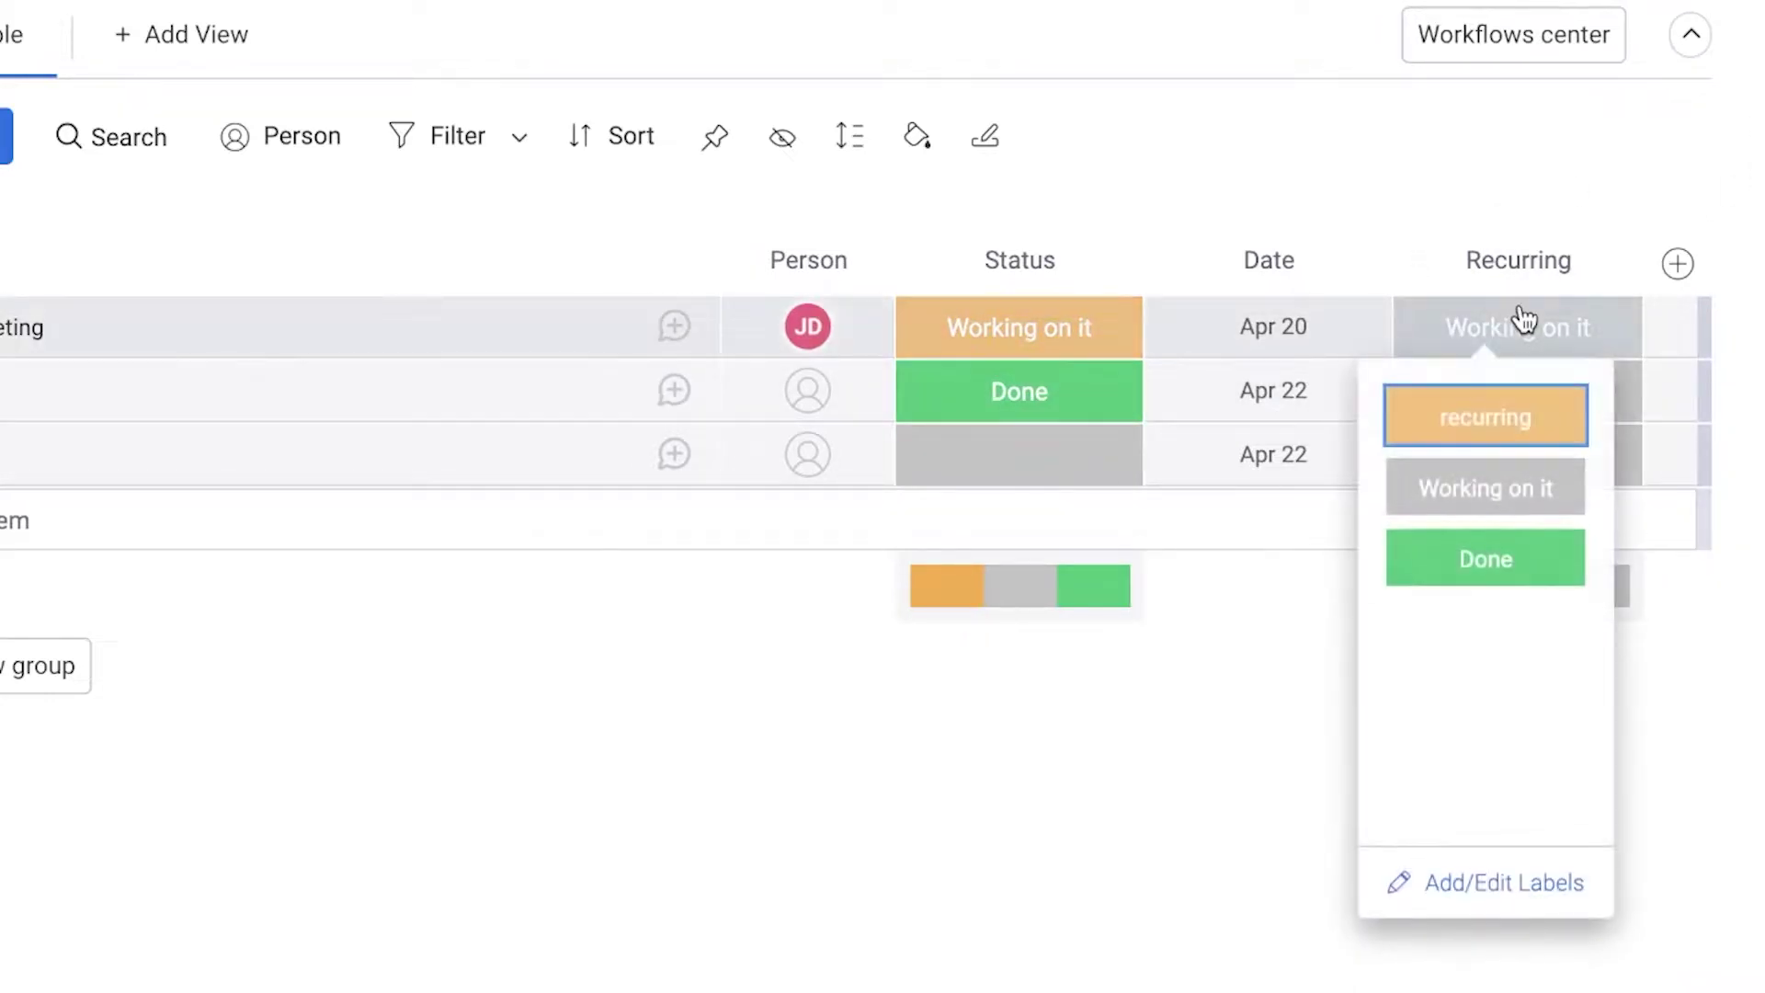
{"action": "left_click", "coordinate": [1478, 496]}
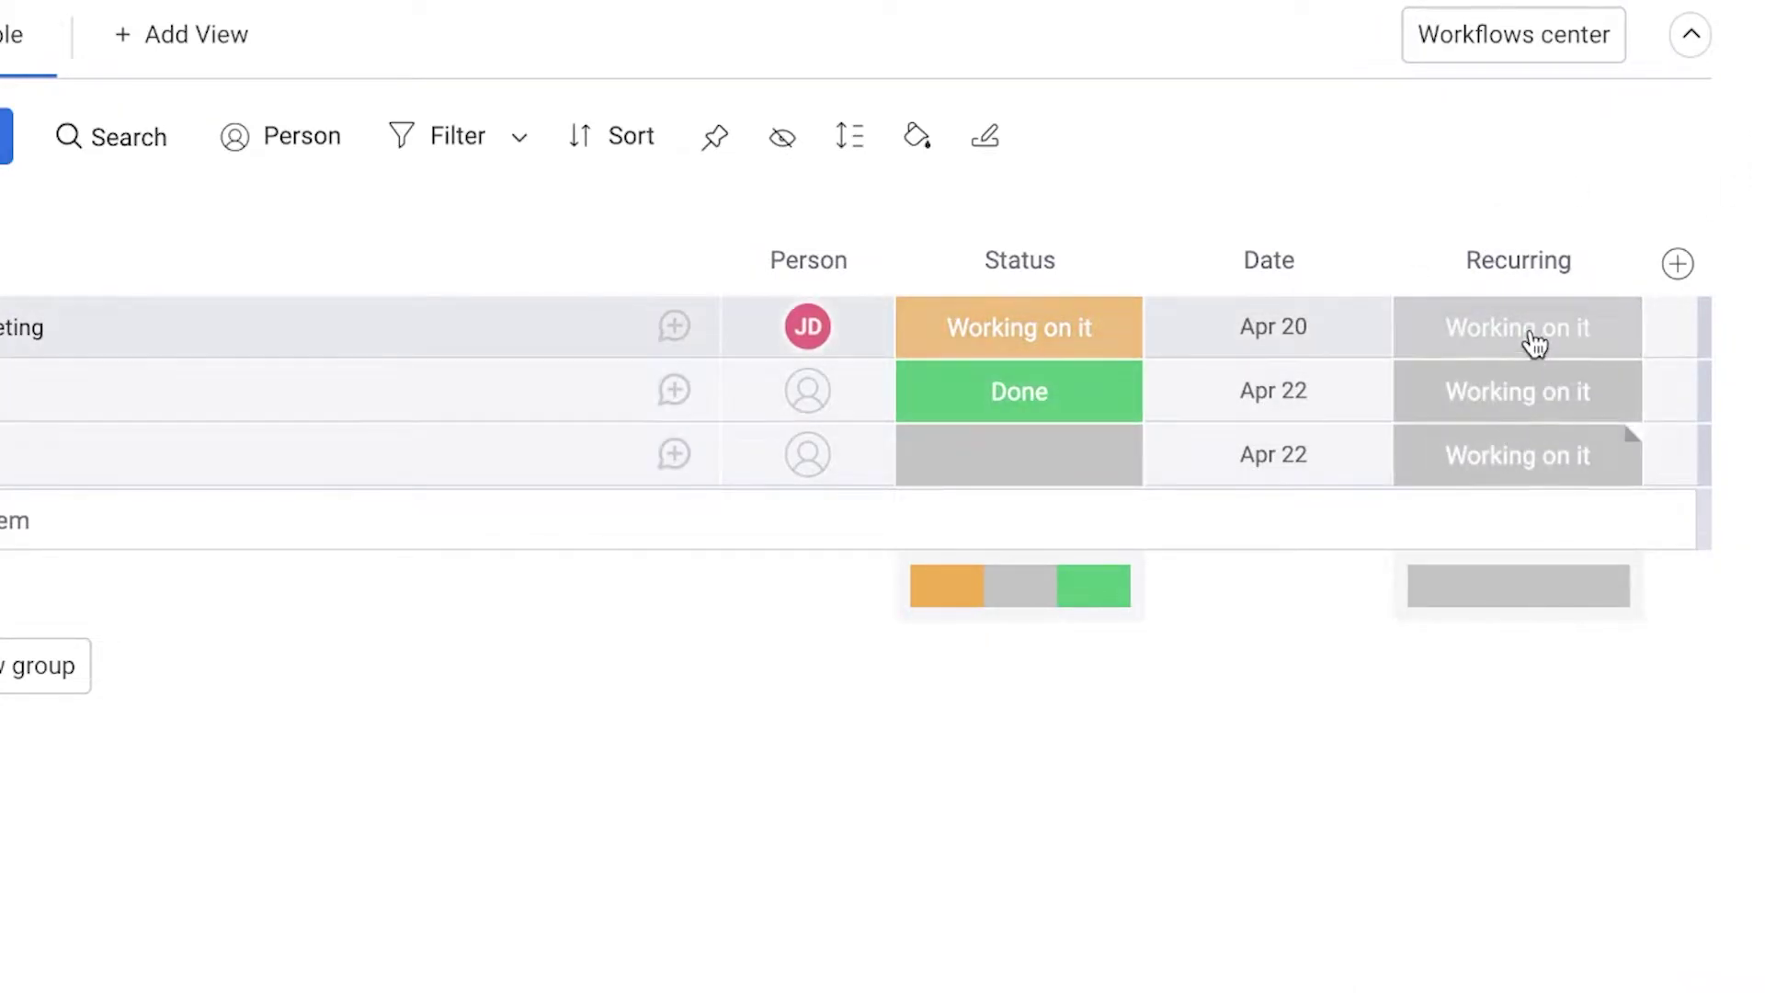
Add a new pink label and change the Done label's colour in the label editor.
{"action": "left_click", "coordinate": [1530, 341]}
{"action": "left_click", "coordinate": [1427, 915]}
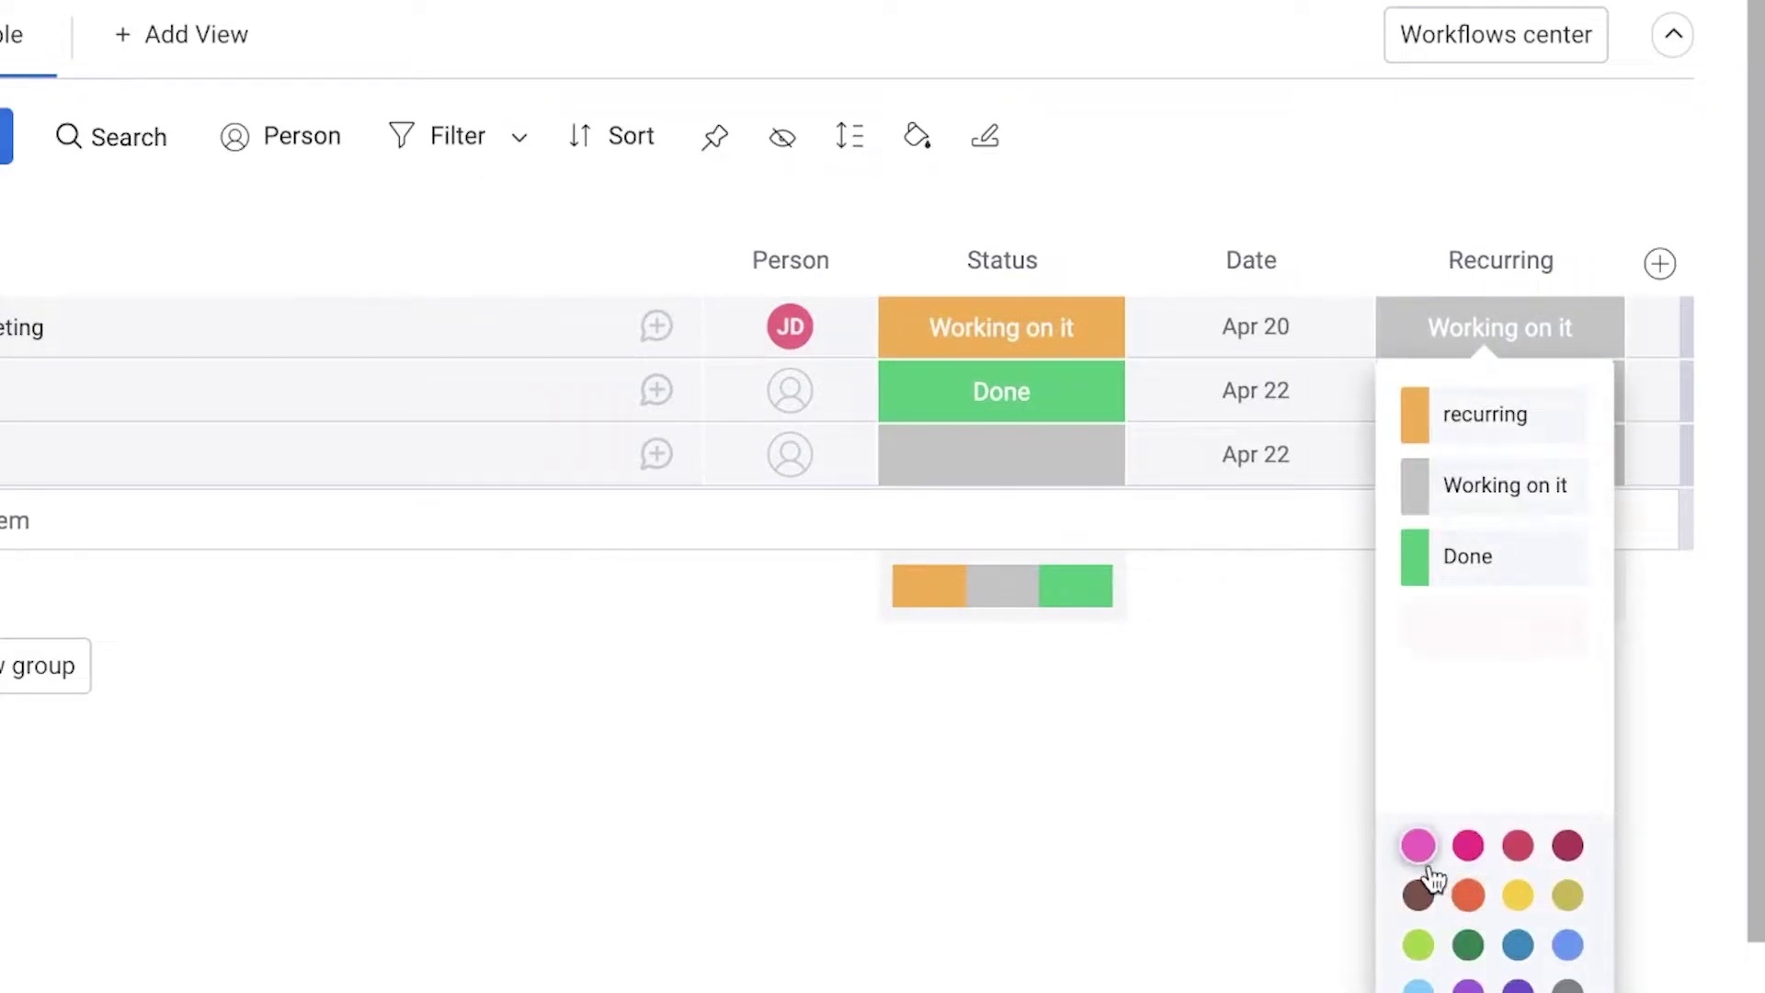
{"action": "left_click", "coordinate": [1450, 495]}
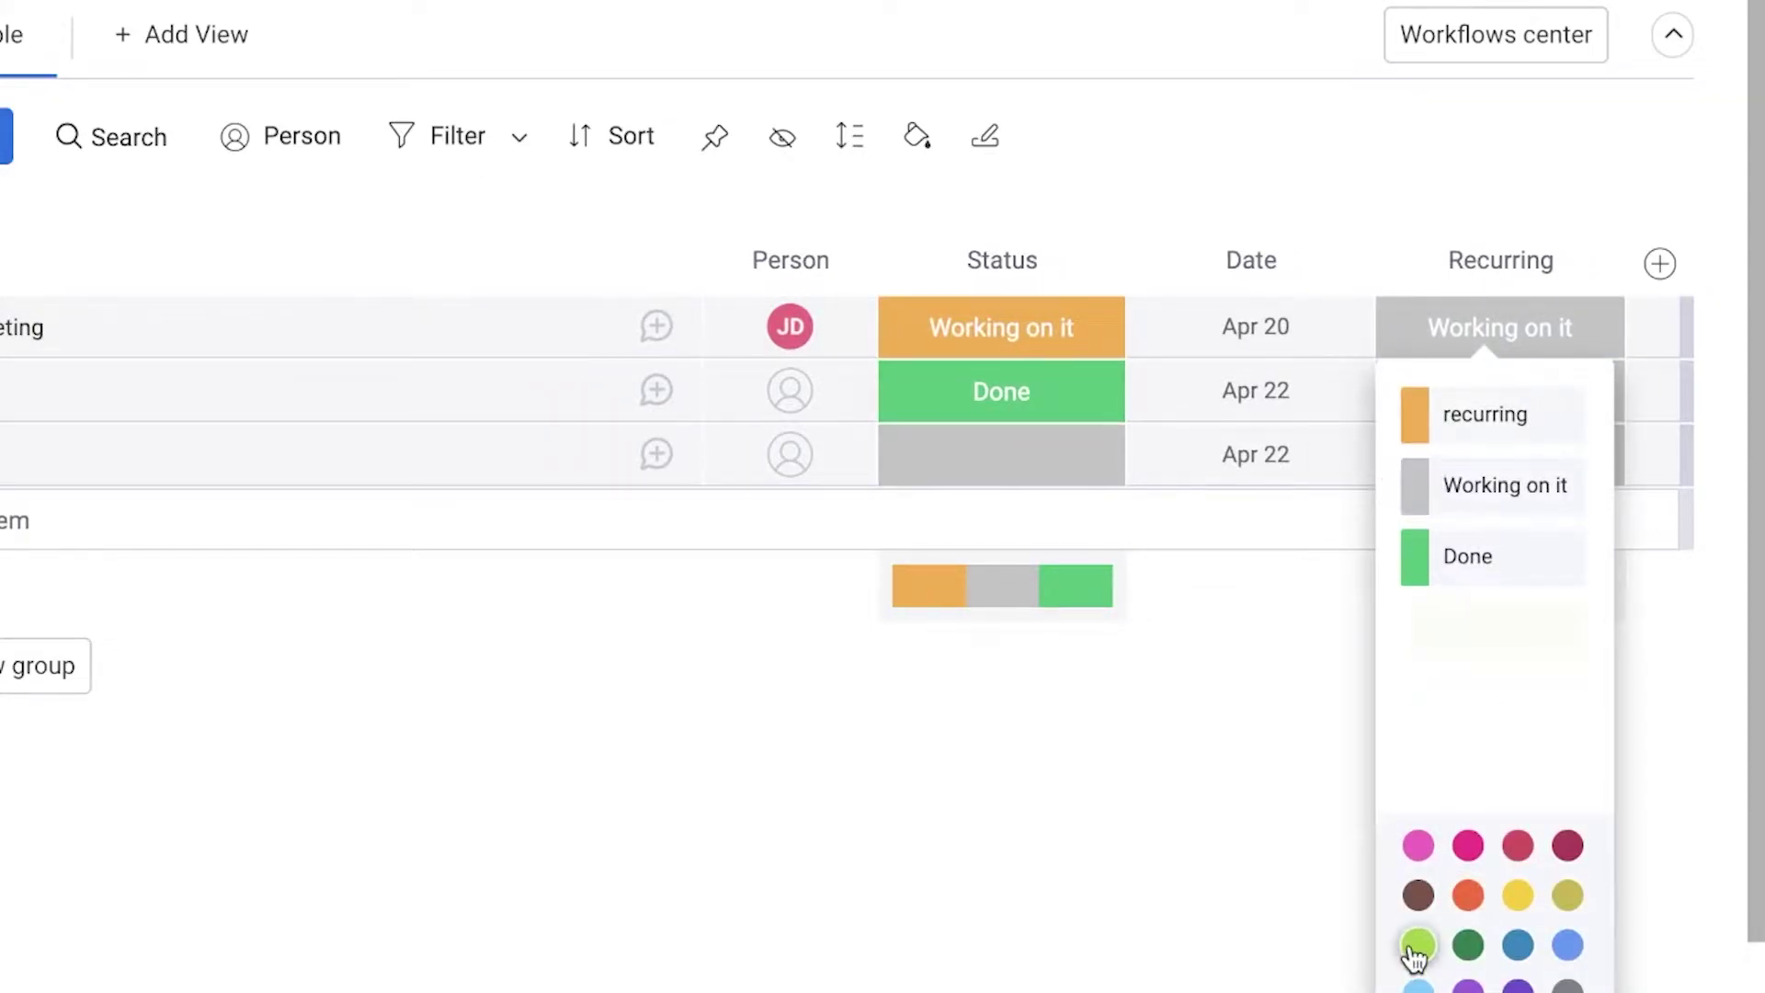
{"action": "left_click", "coordinate": [1418, 845]}
{"action": "left_click", "coordinate": [1624, 285]}
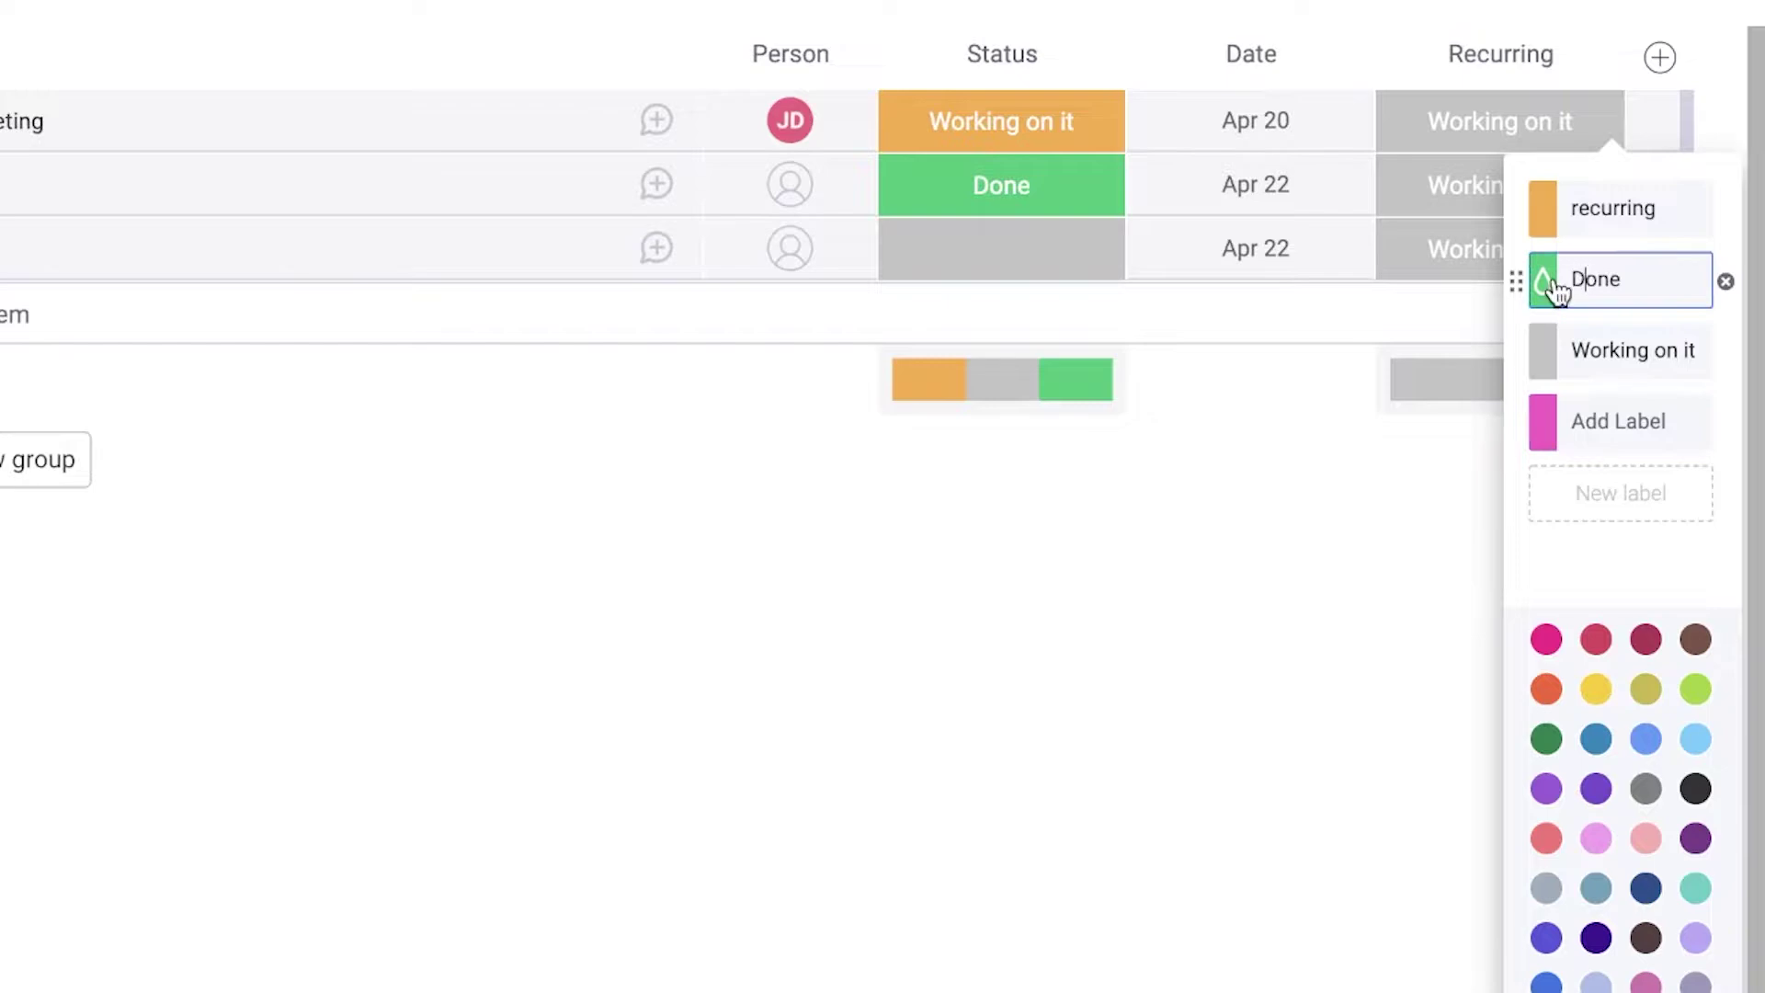
{"action": "left_click", "coordinate": [1543, 281]}
{"action": "left_click", "coordinate": [1232, 712]}
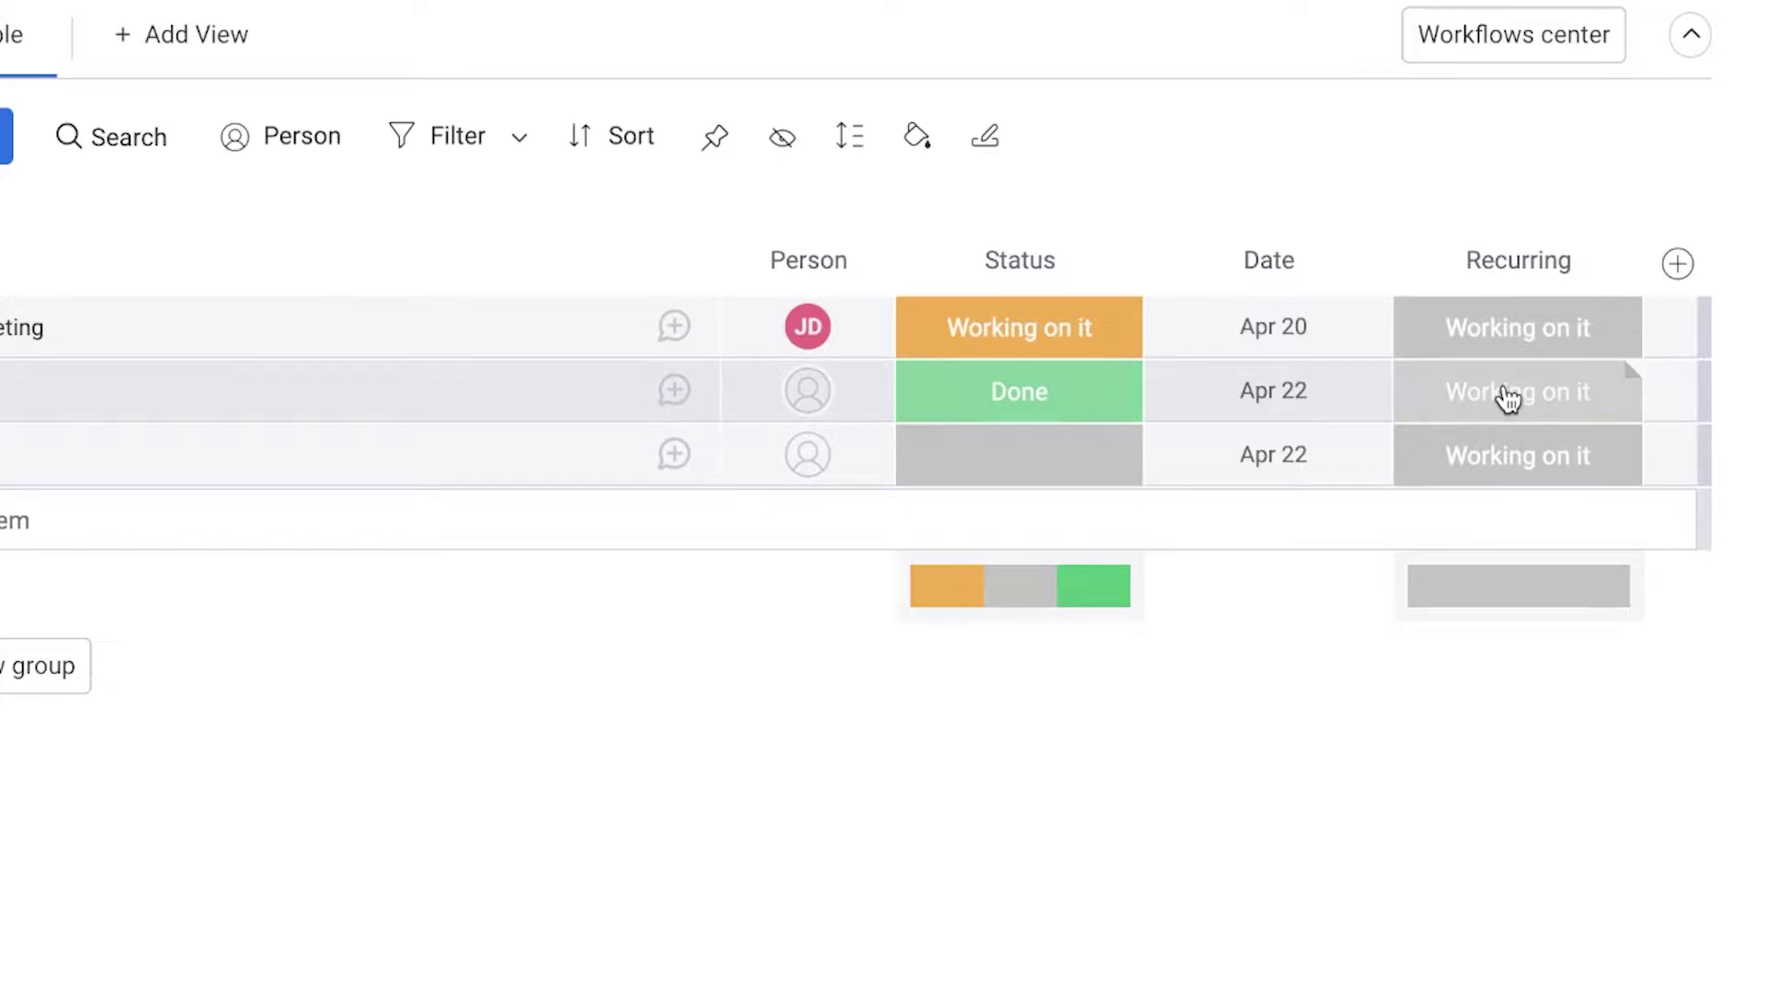
{"action": "left_click", "coordinate": [1316, 342]}
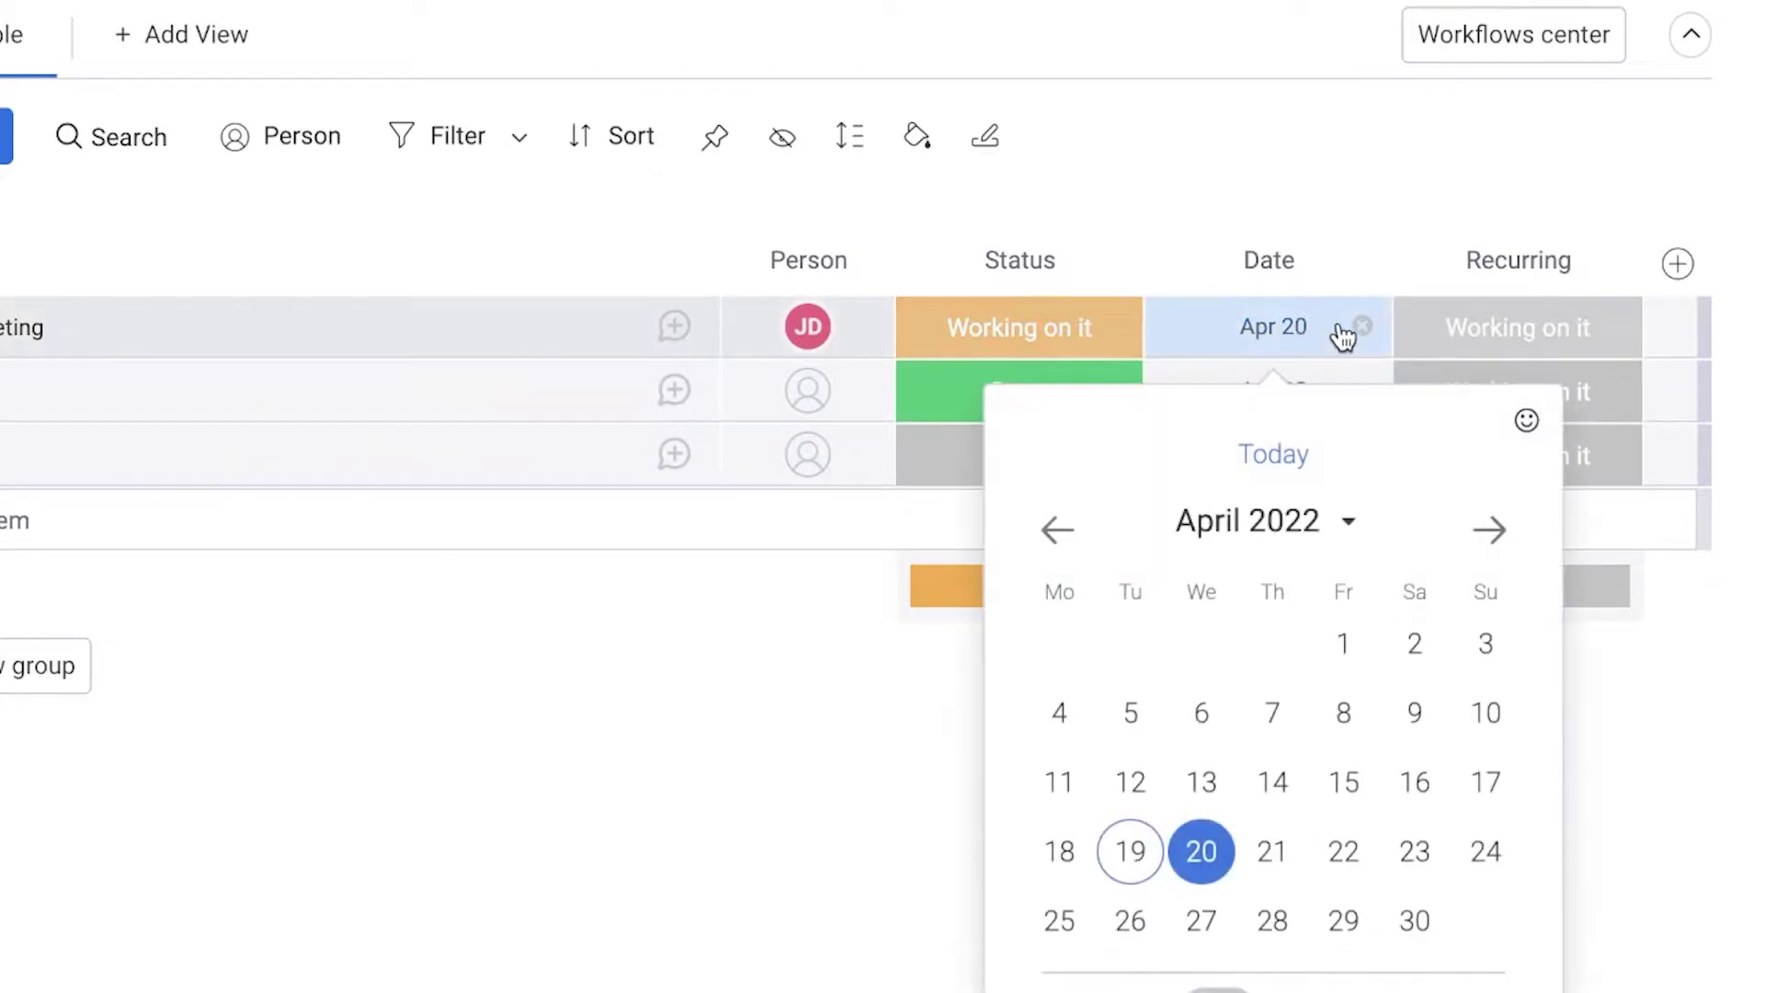
{"action": "left_click", "coordinate": [1348, 333]}
{"action": "left_click", "coordinate": [1361, 391]}
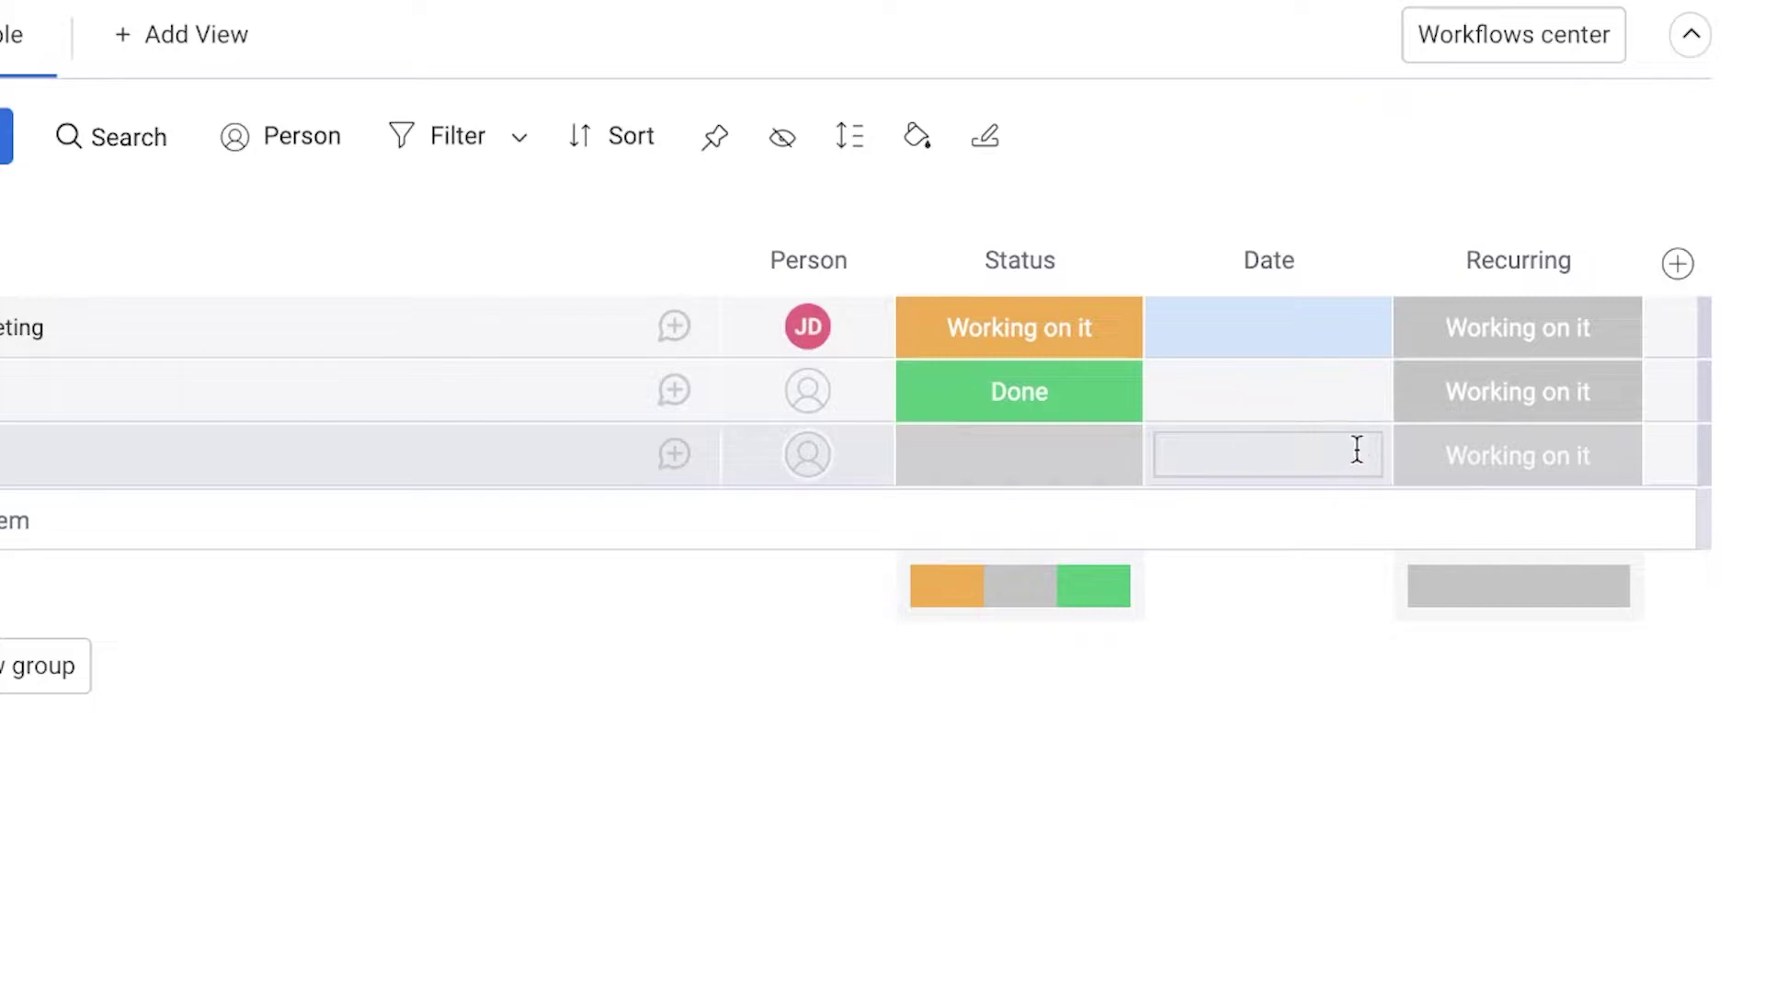
{"action": "left_click", "coordinate": [1504, 333]}
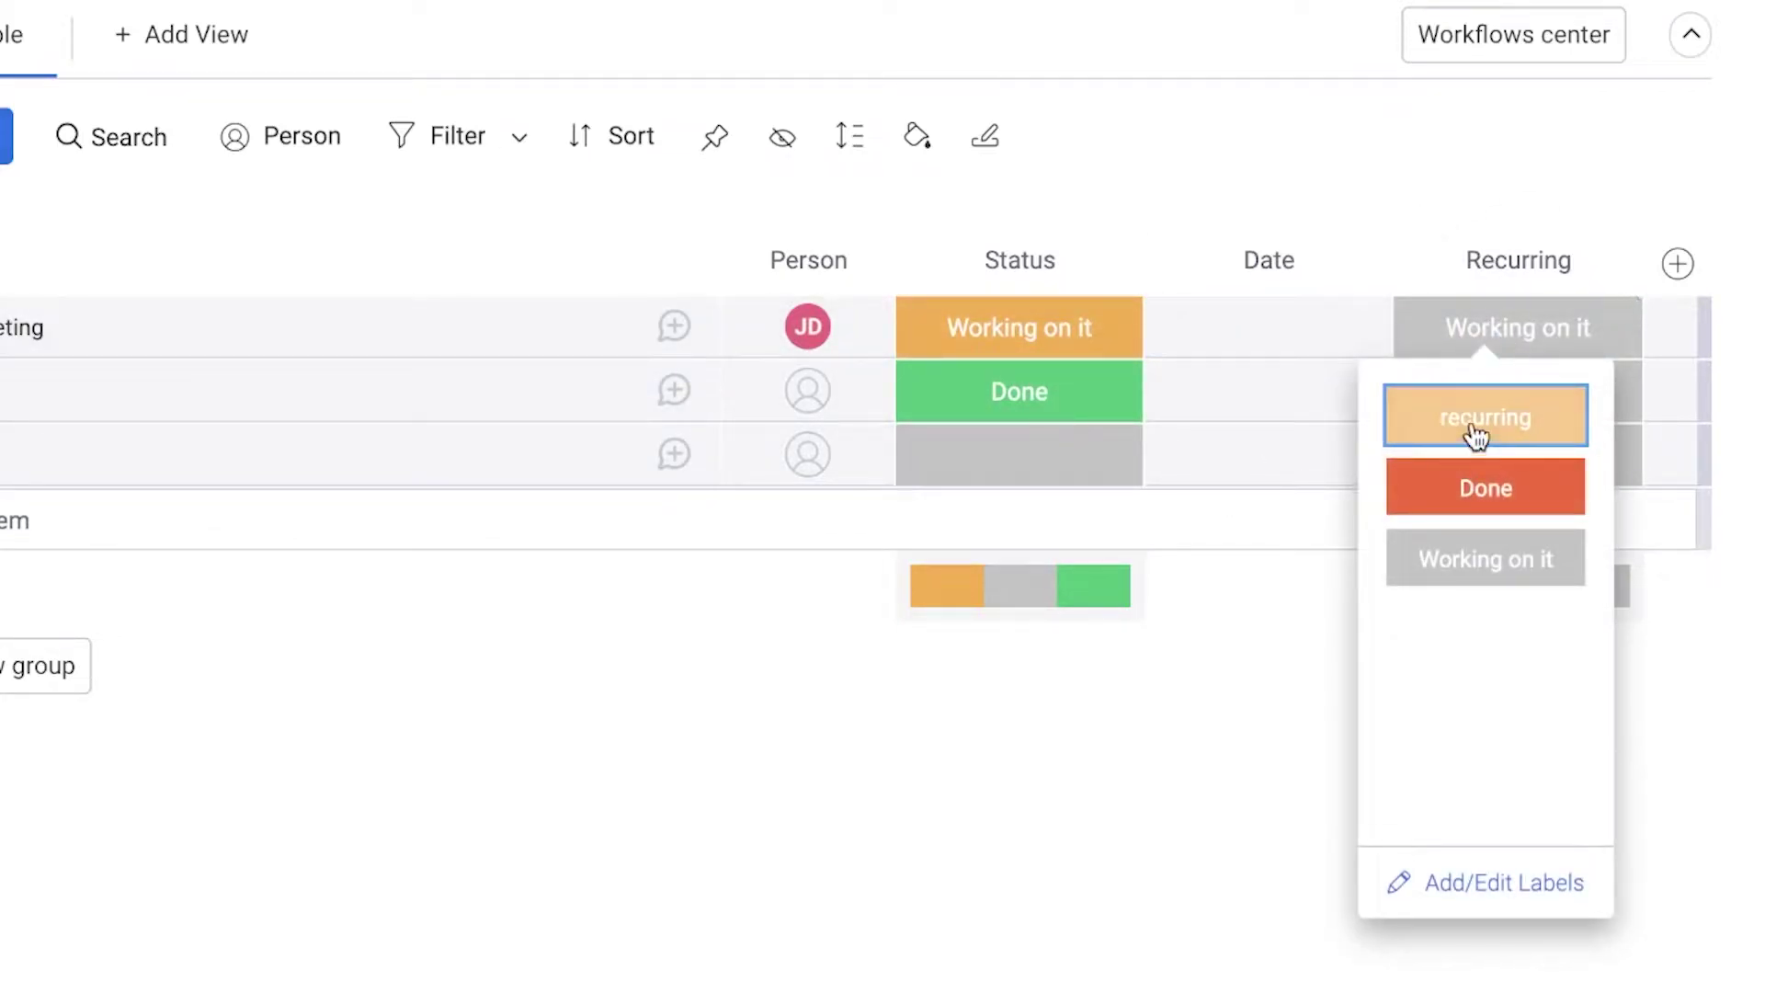
{"action": "left_click", "coordinate": [1476, 436]}
{"action": "left_click", "coordinate": [1501, 398]}
{"action": "left_click", "coordinate": [1518, 257]}
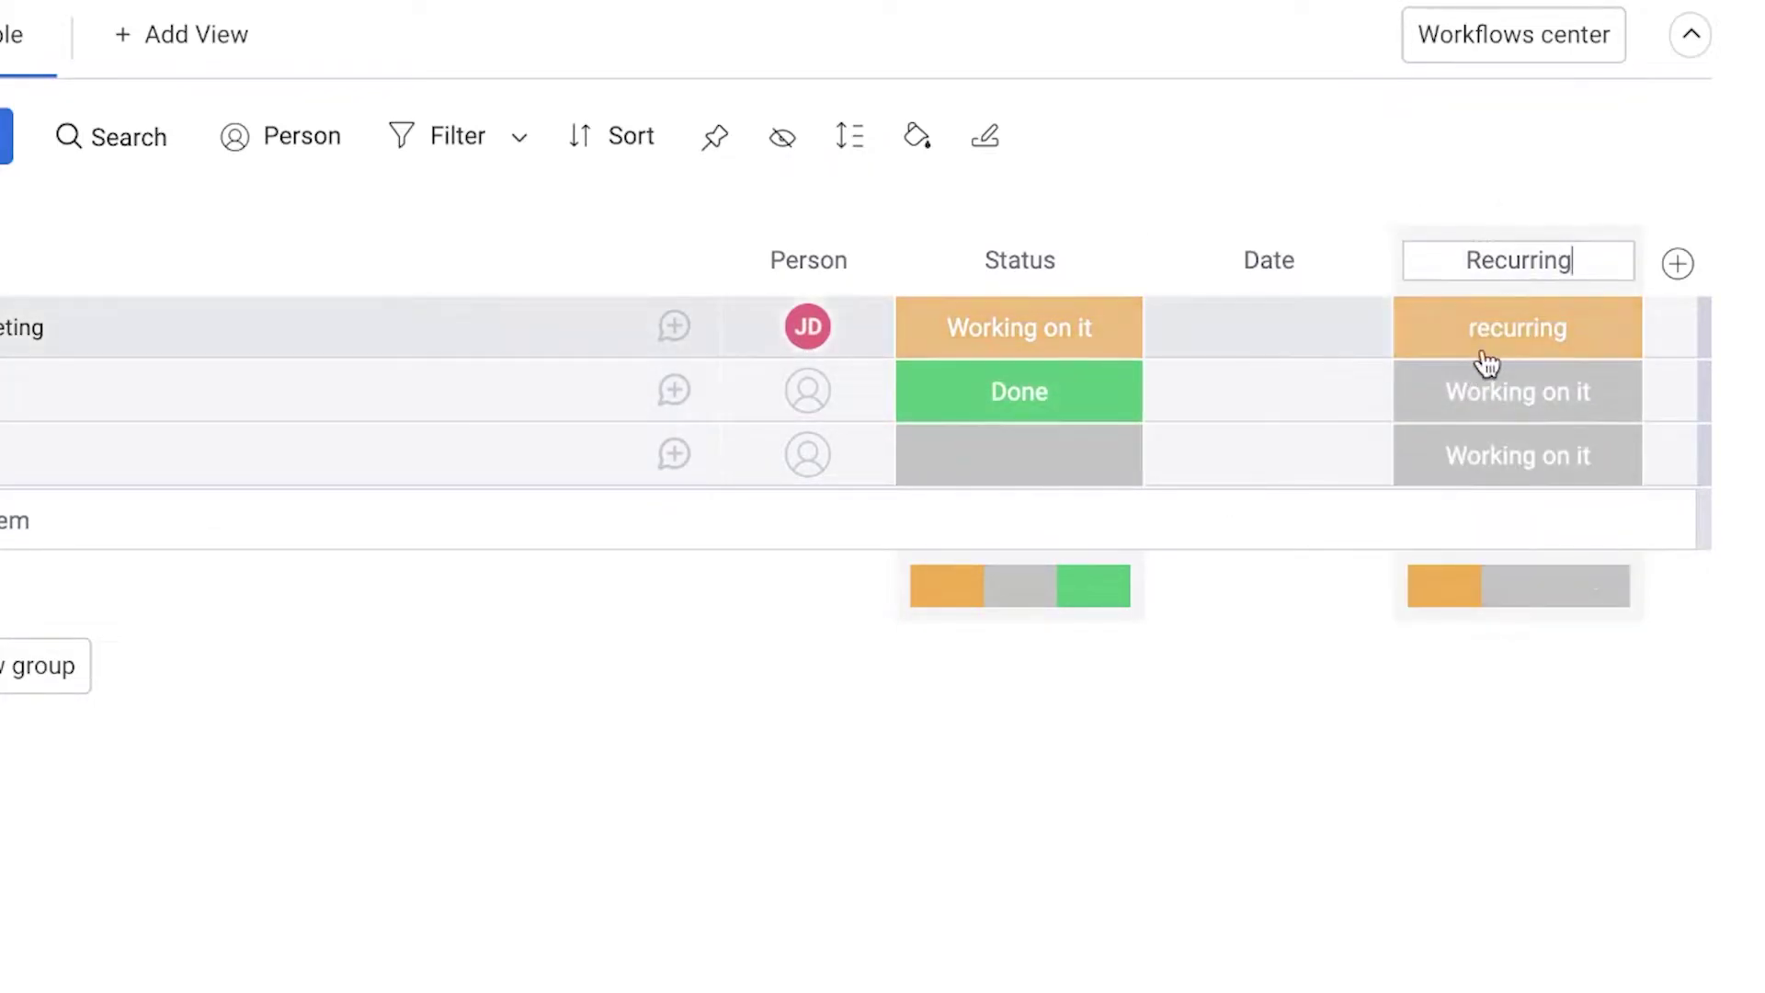
{"action": "left_click", "coordinate": [1486, 363]}
{"action": "left_click", "coordinate": [1426, 556]}
{"action": "left_click", "coordinate": [1030, 588]}
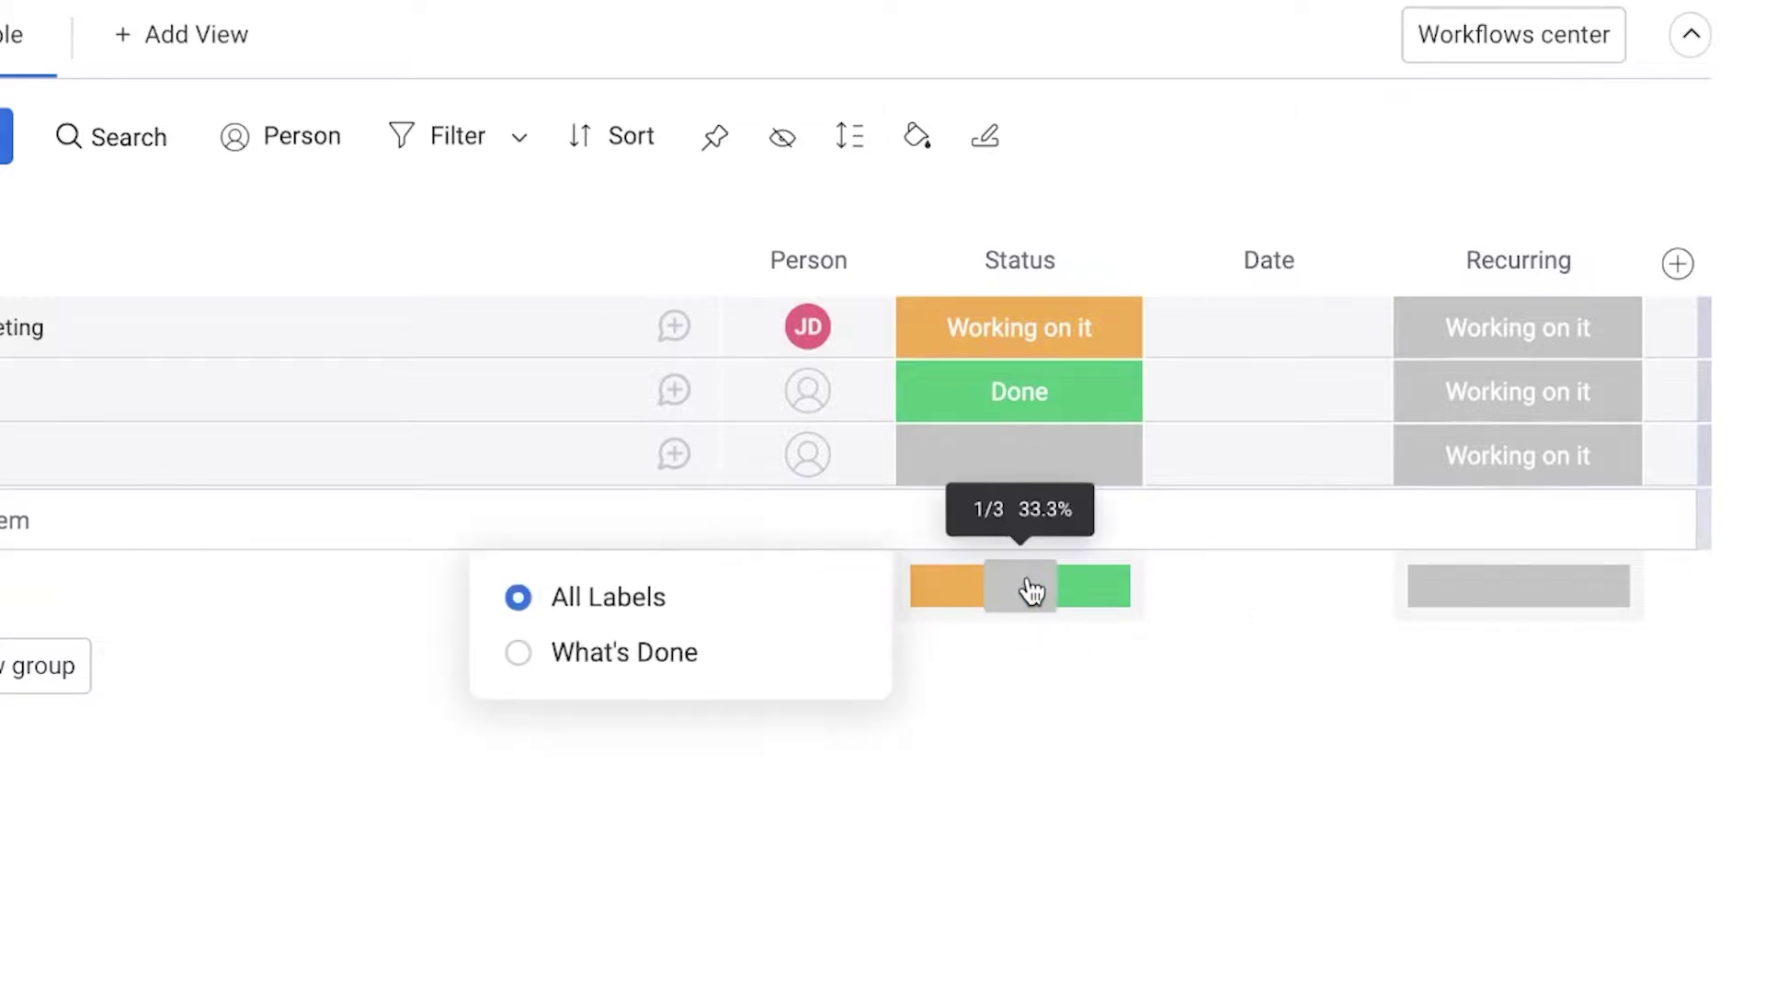
{"action": "left_click", "coordinate": [1030, 588]}
{"action": "left_click", "coordinate": [1039, 595]}
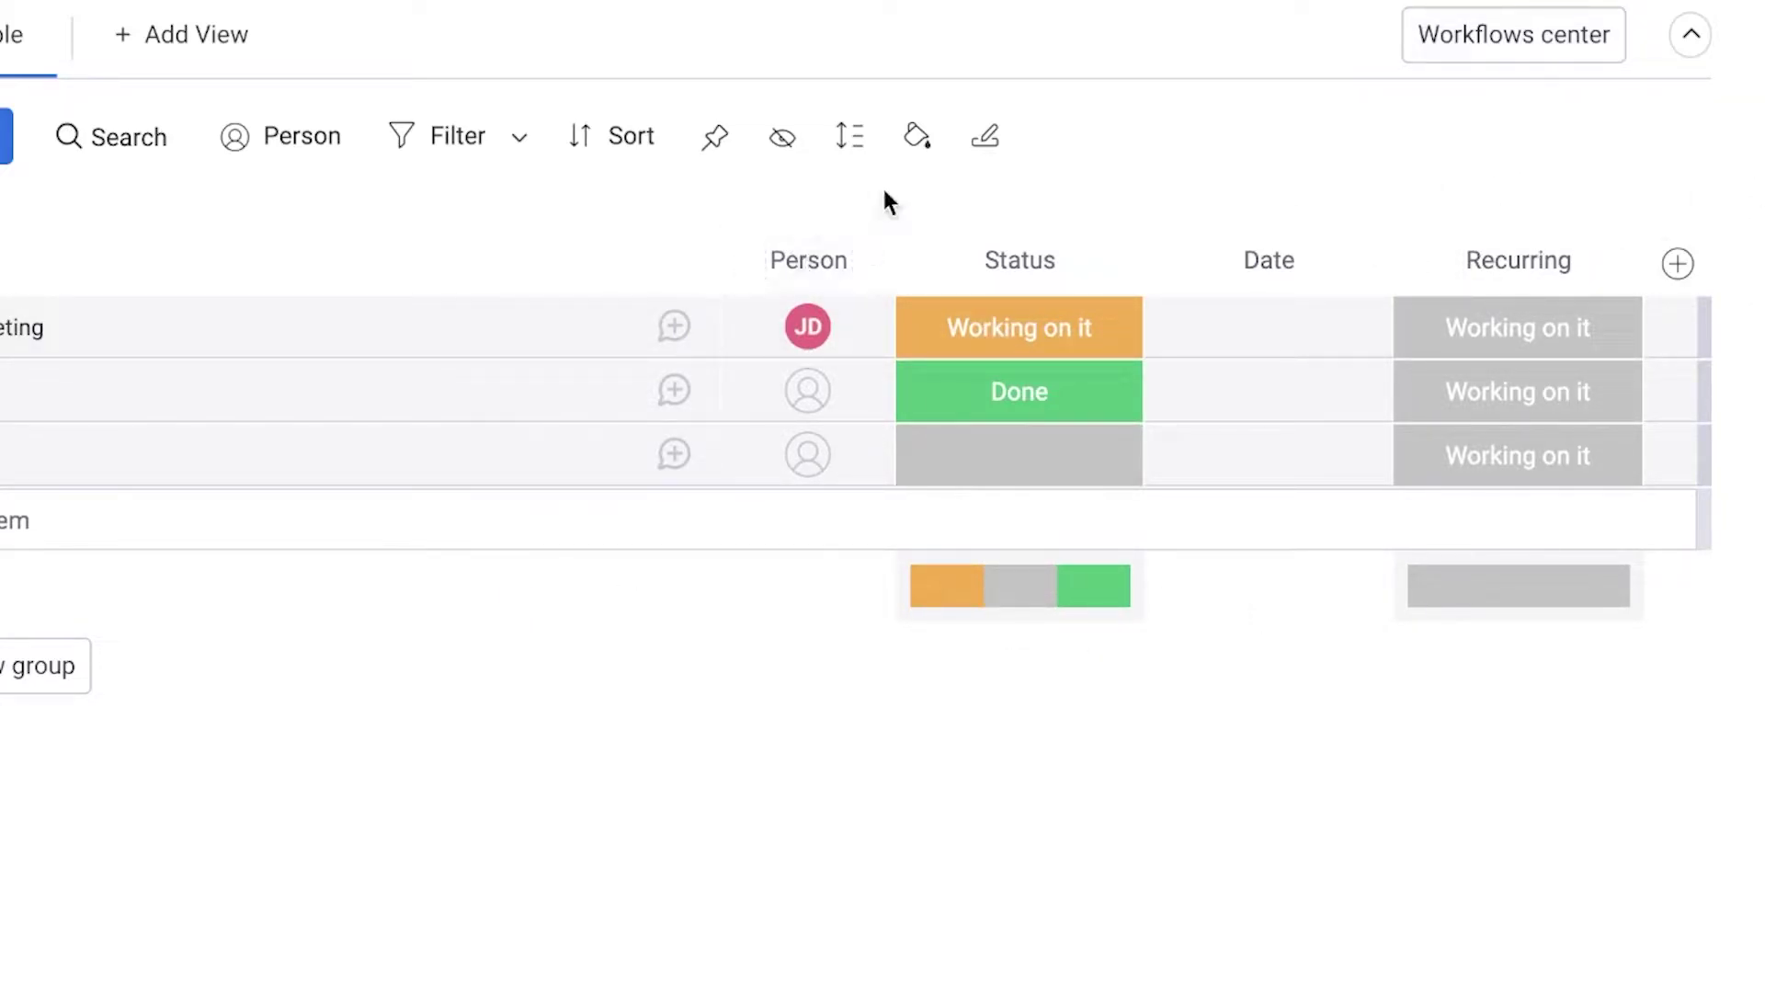
Start a new automation from scratch triggered by a status change.
{"action": "left_click", "coordinate": [1478, 39]}
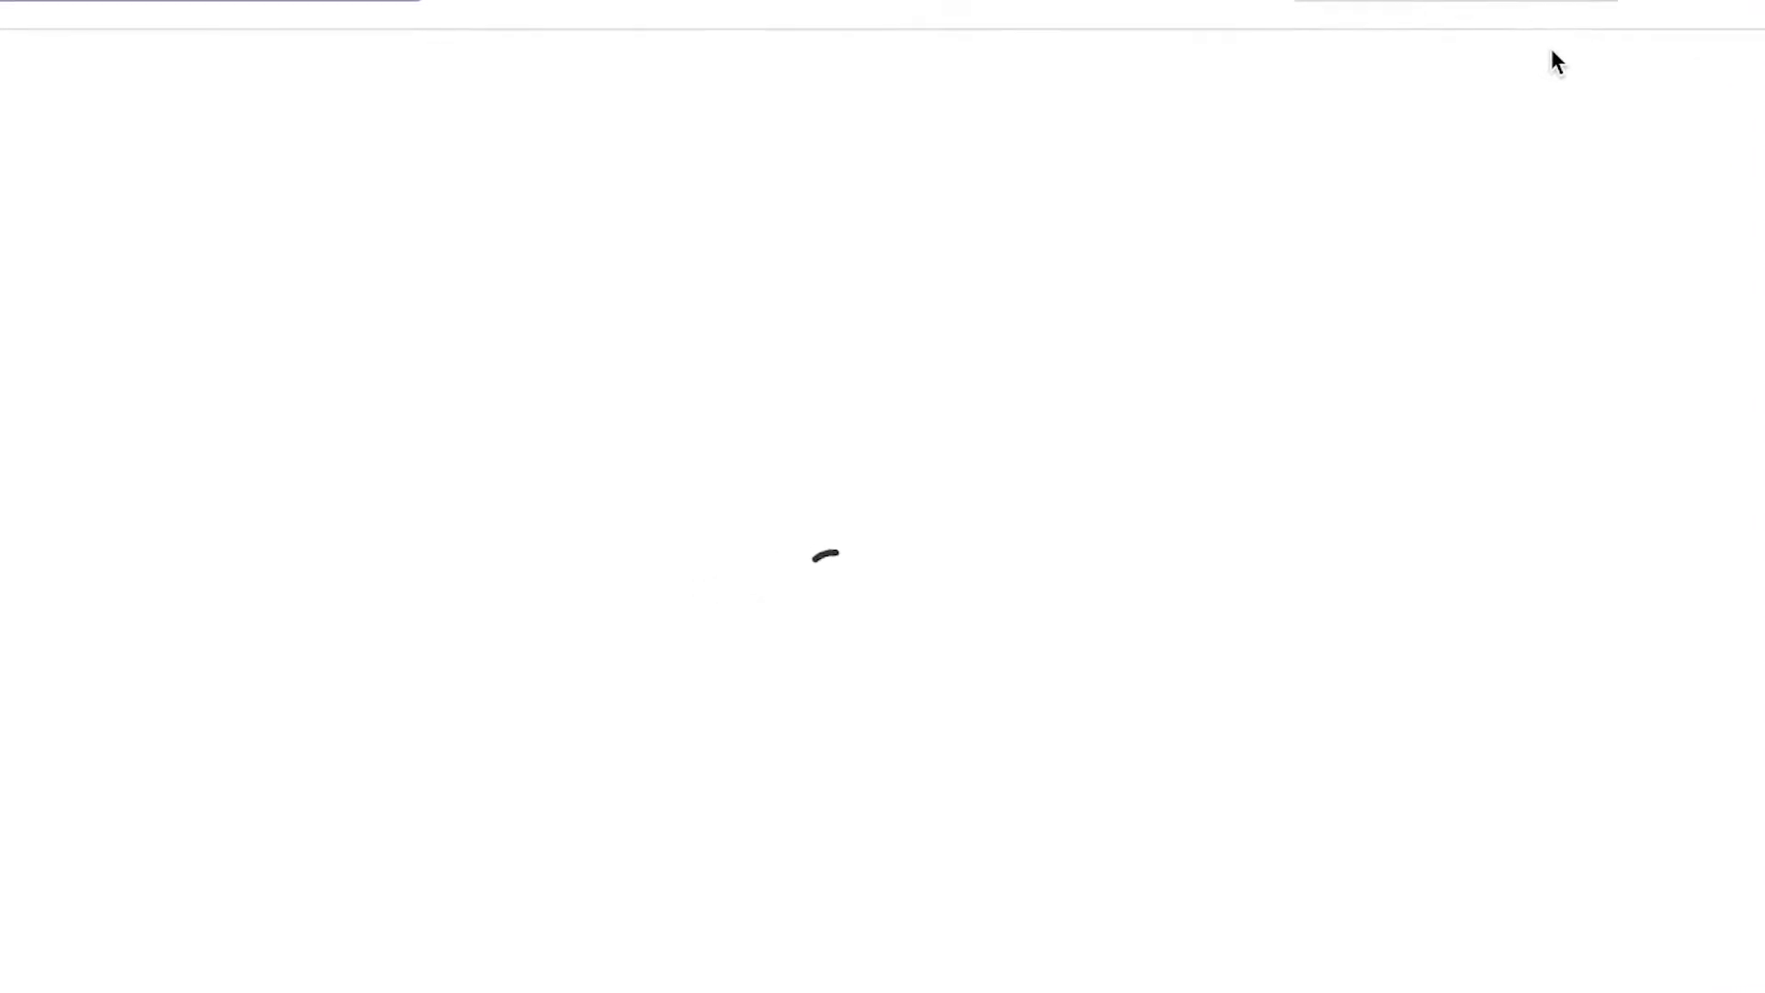
{"action": "left_click", "coordinate": [27, 152]}
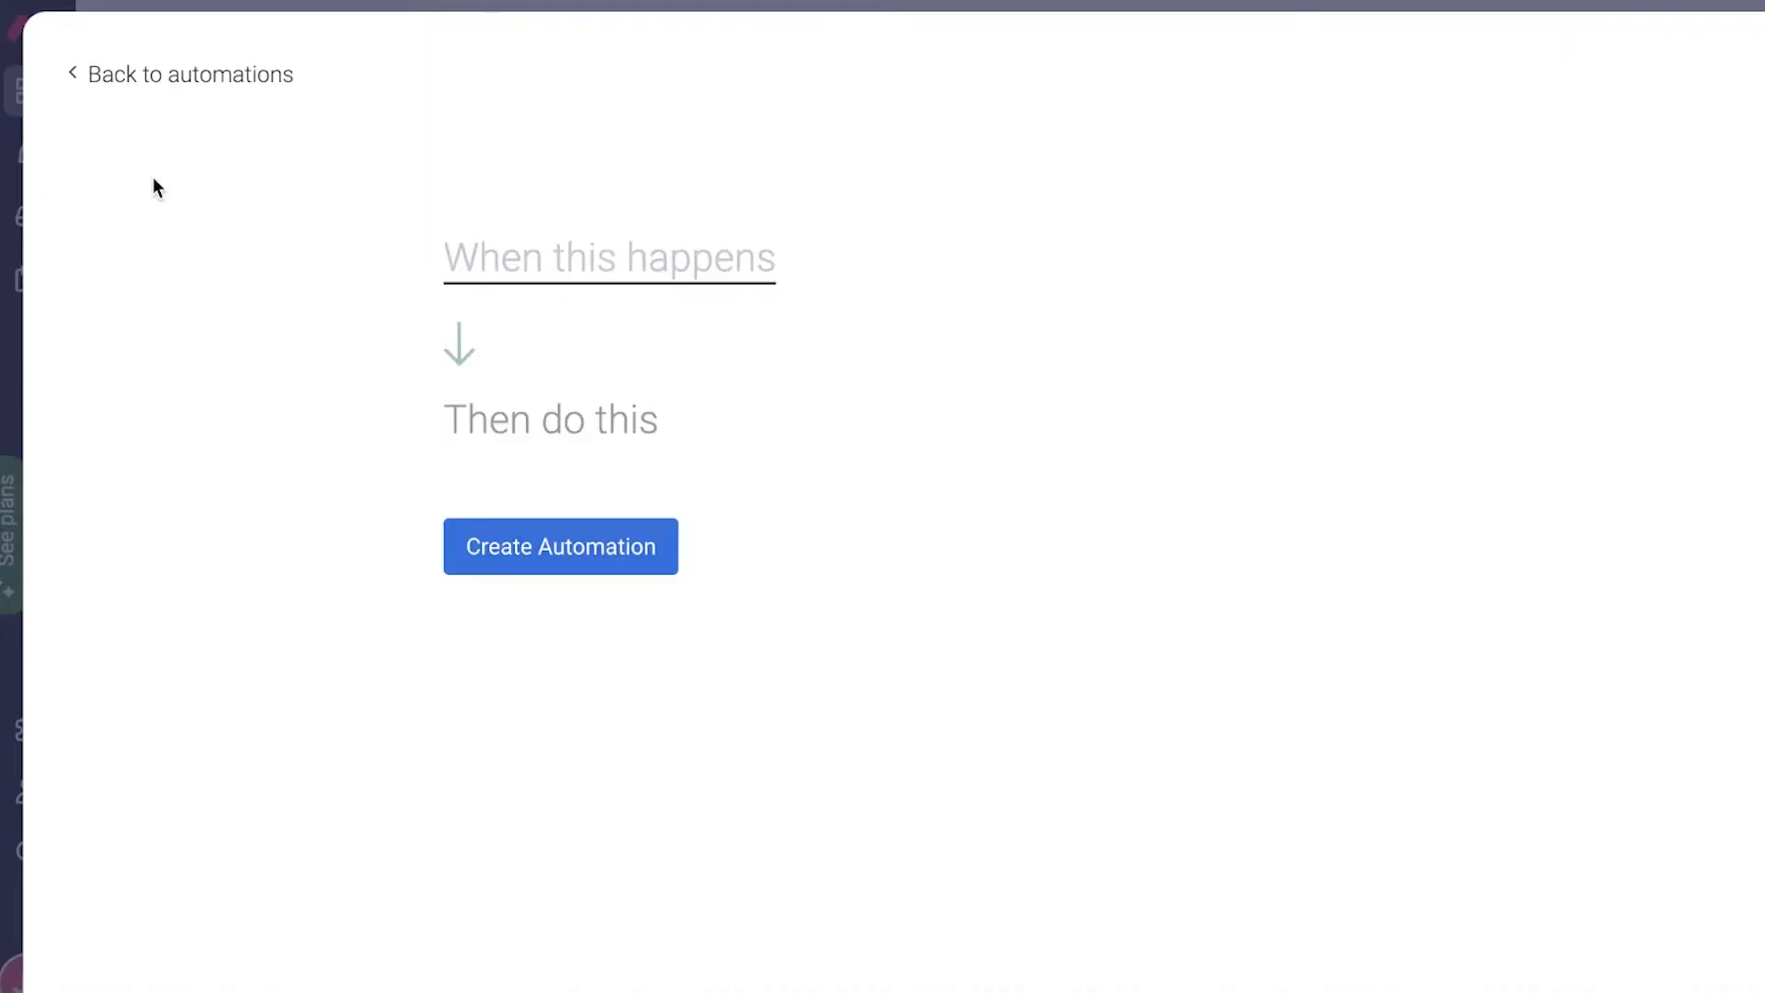
{"action": "left_click", "coordinate": [602, 259]}
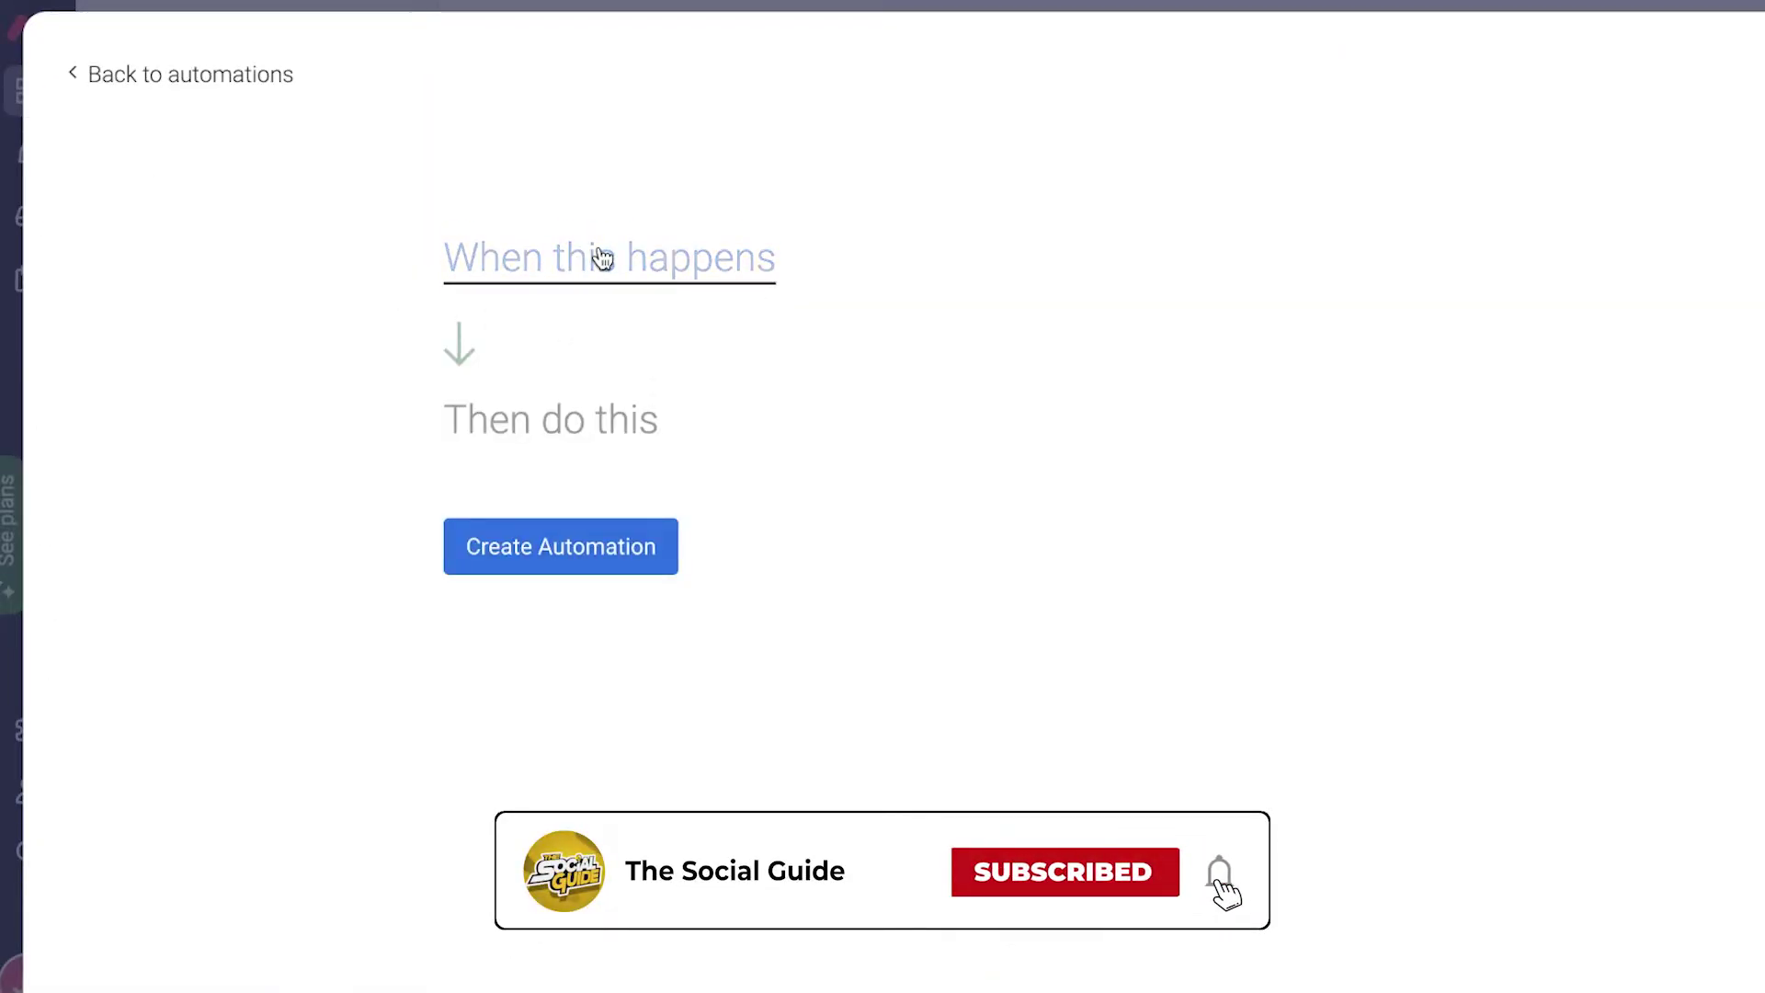
{"action": "left_click", "coordinate": [600, 263]}
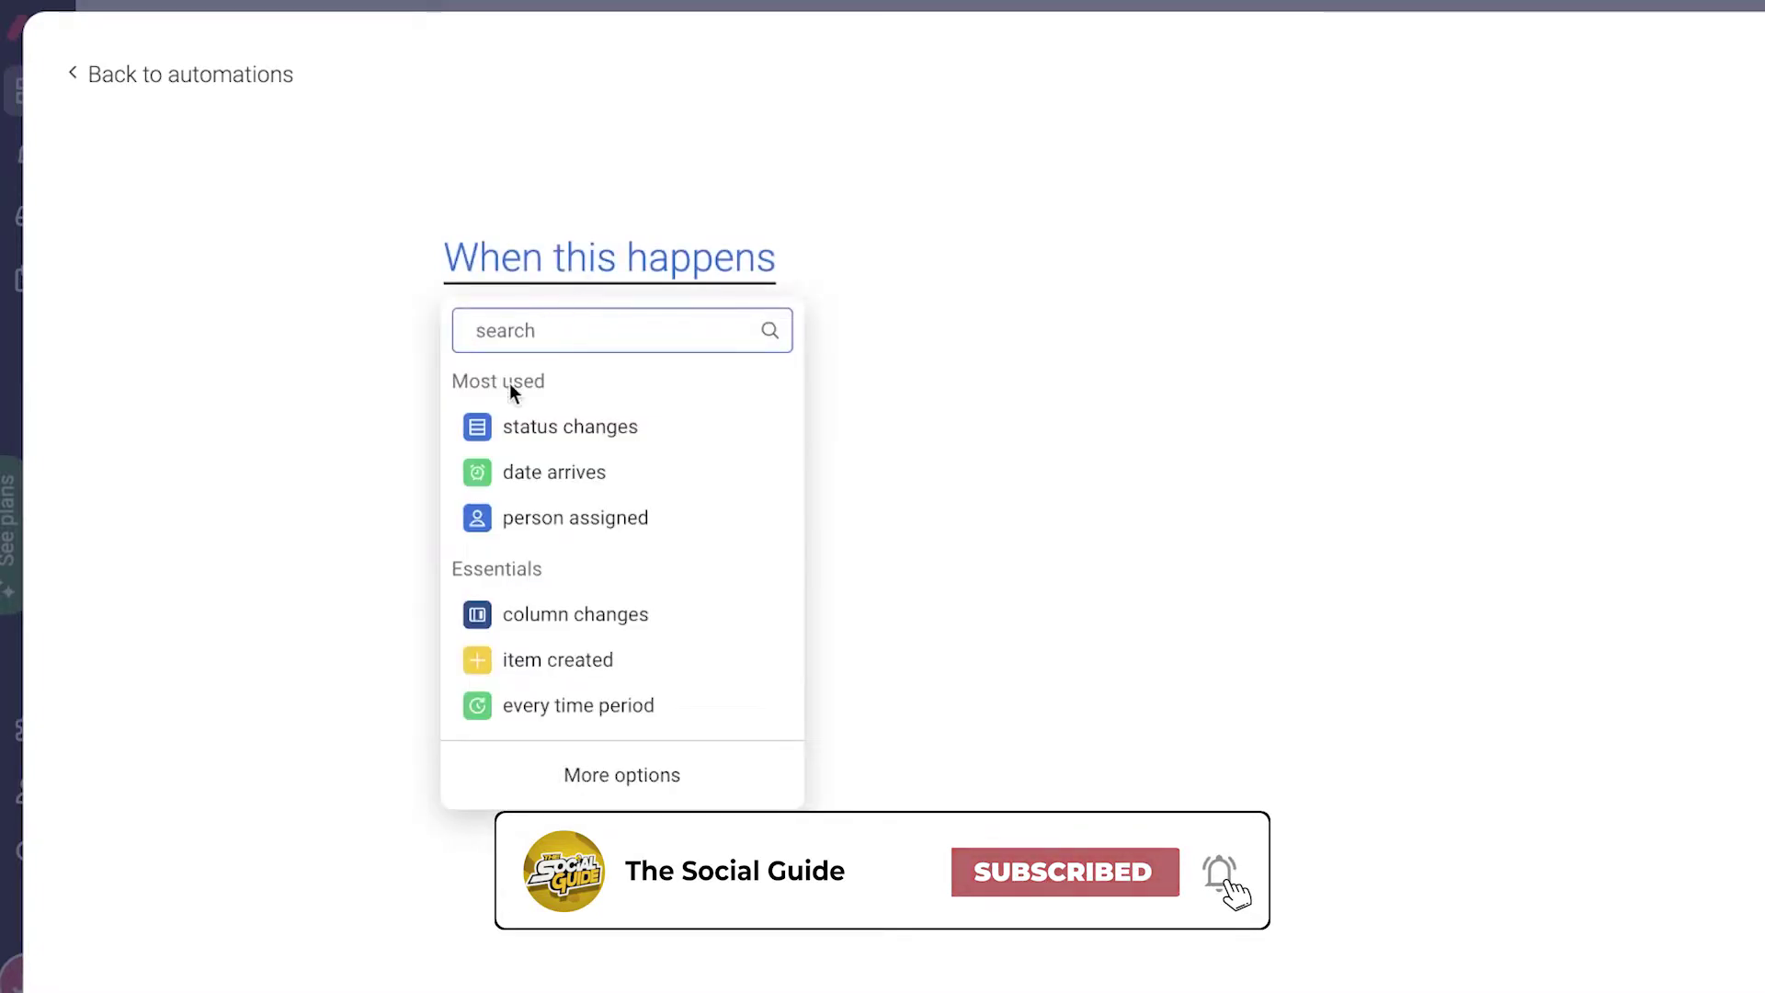
{"action": "left_click", "coordinate": [491, 432]}
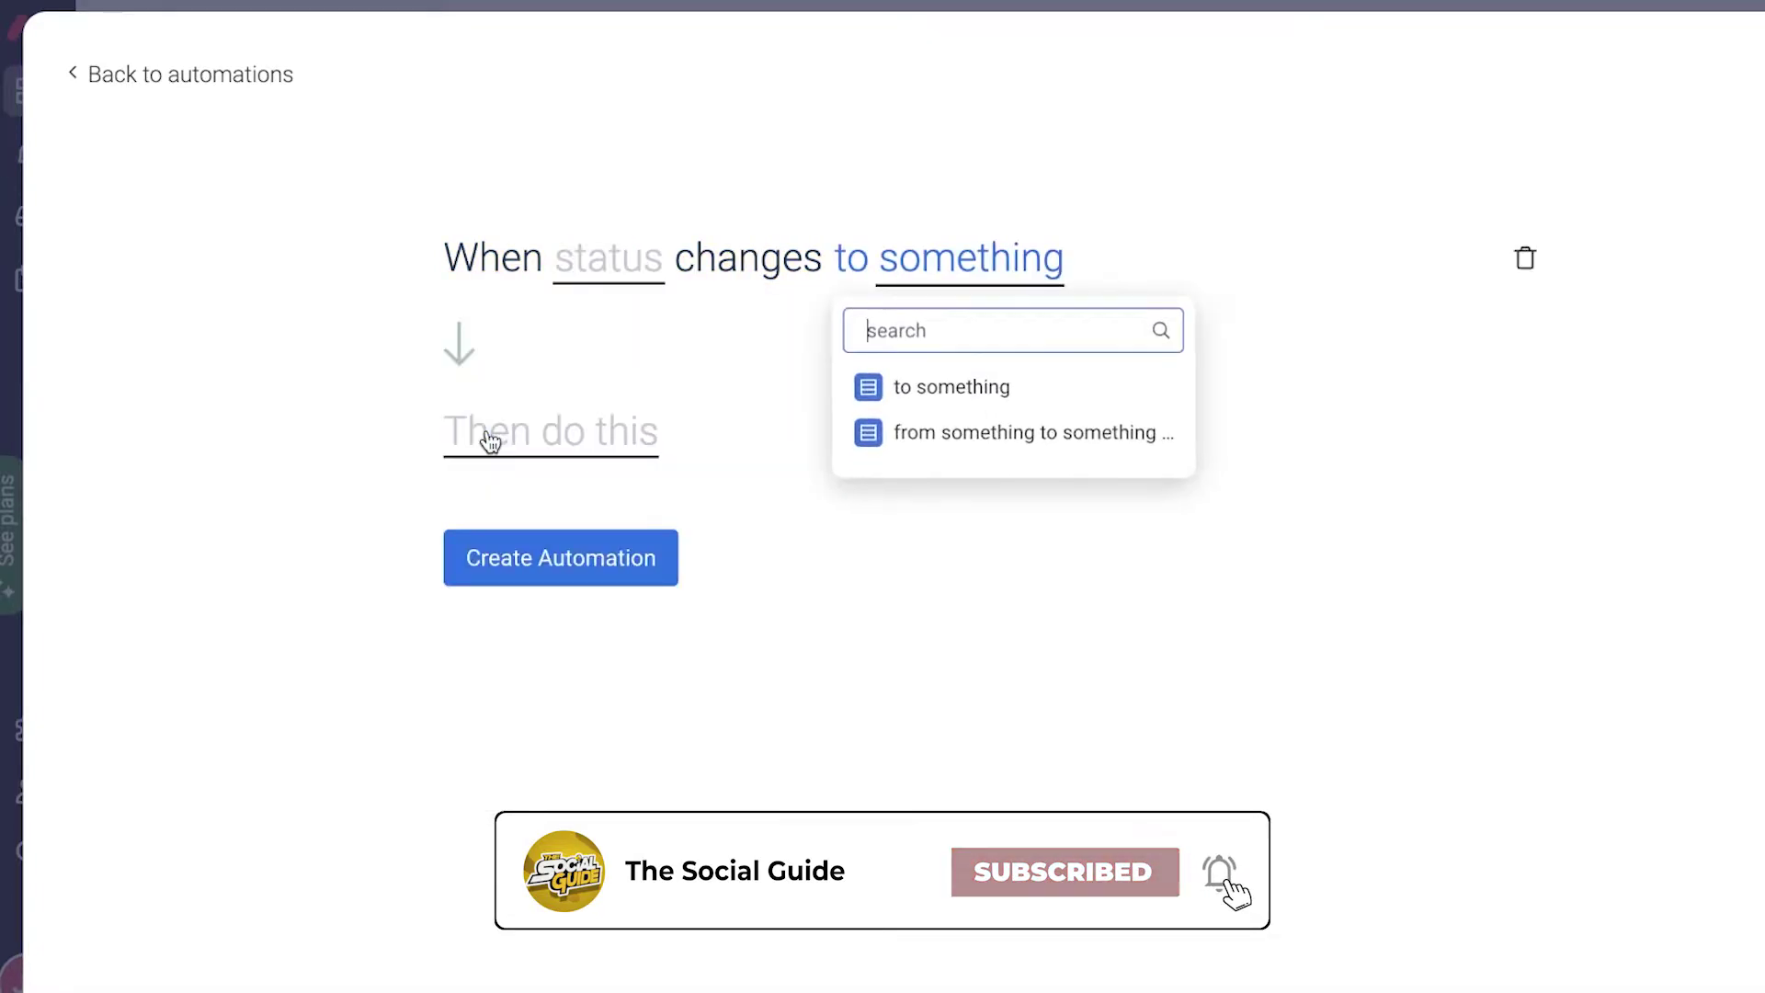
Set the trigger to the Recurring column changing to Working on it.
{"action": "left_click", "coordinate": [650, 260]}
{"action": "left_click", "coordinate": [584, 430]}
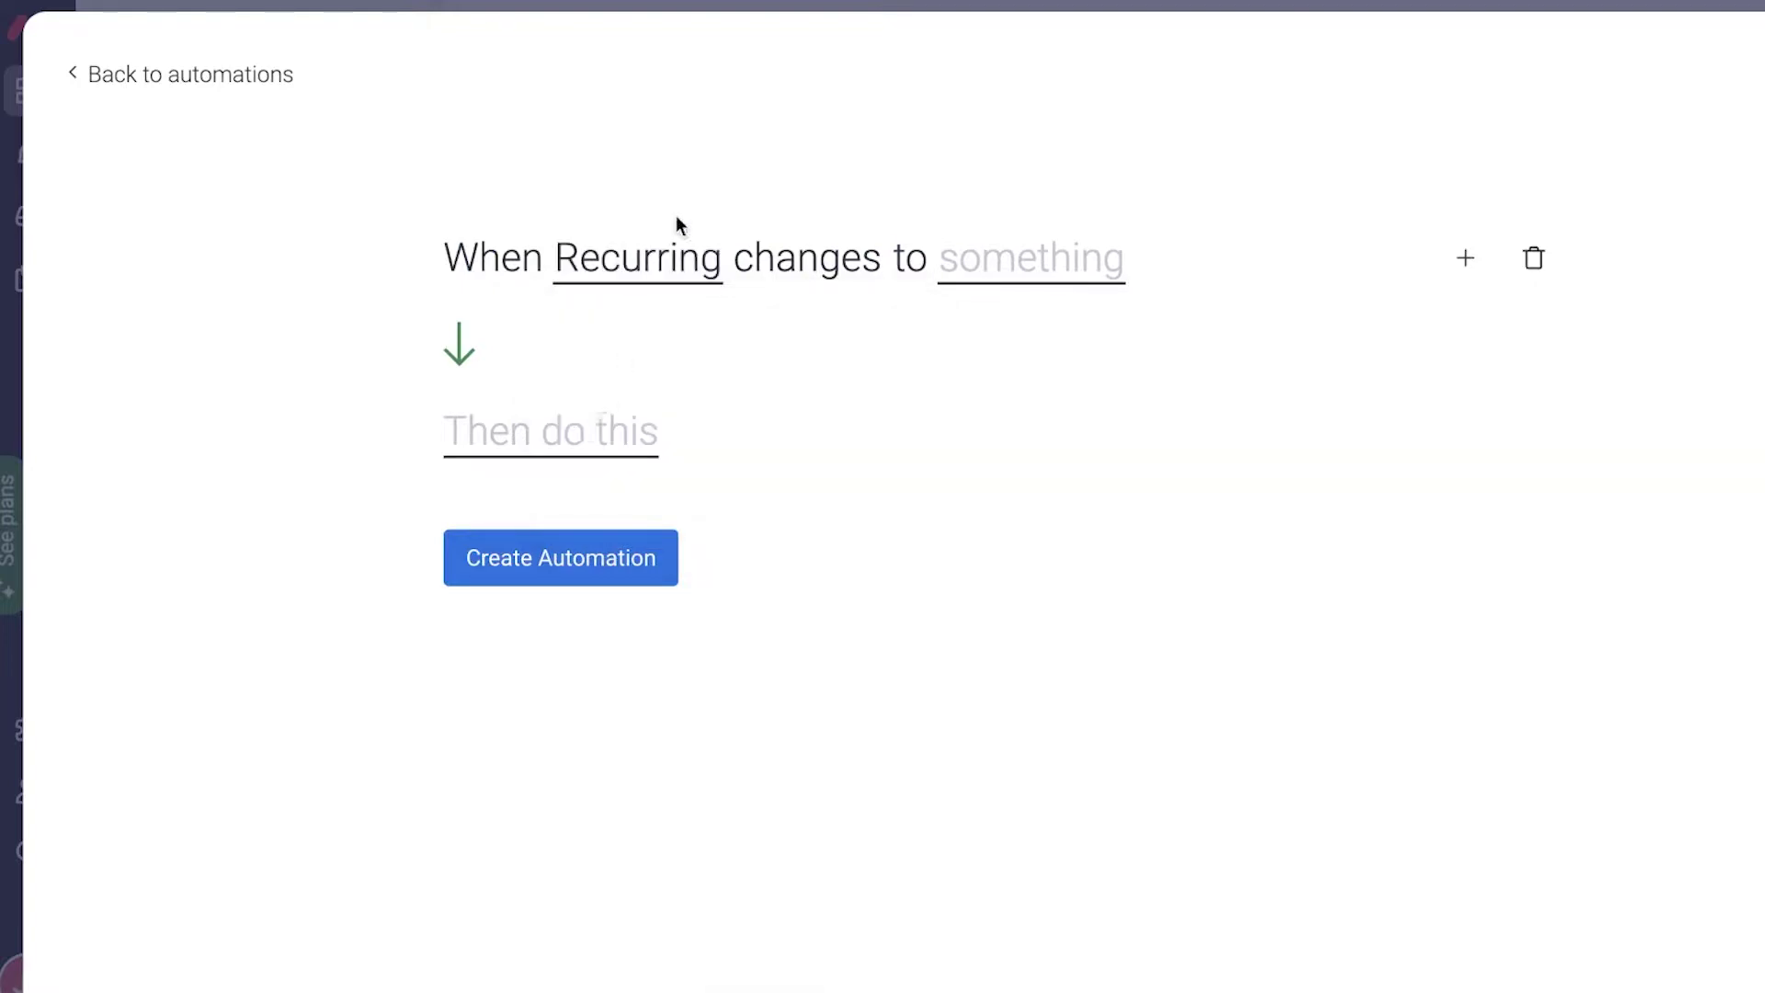
{"action": "left_click", "coordinate": [656, 283]}
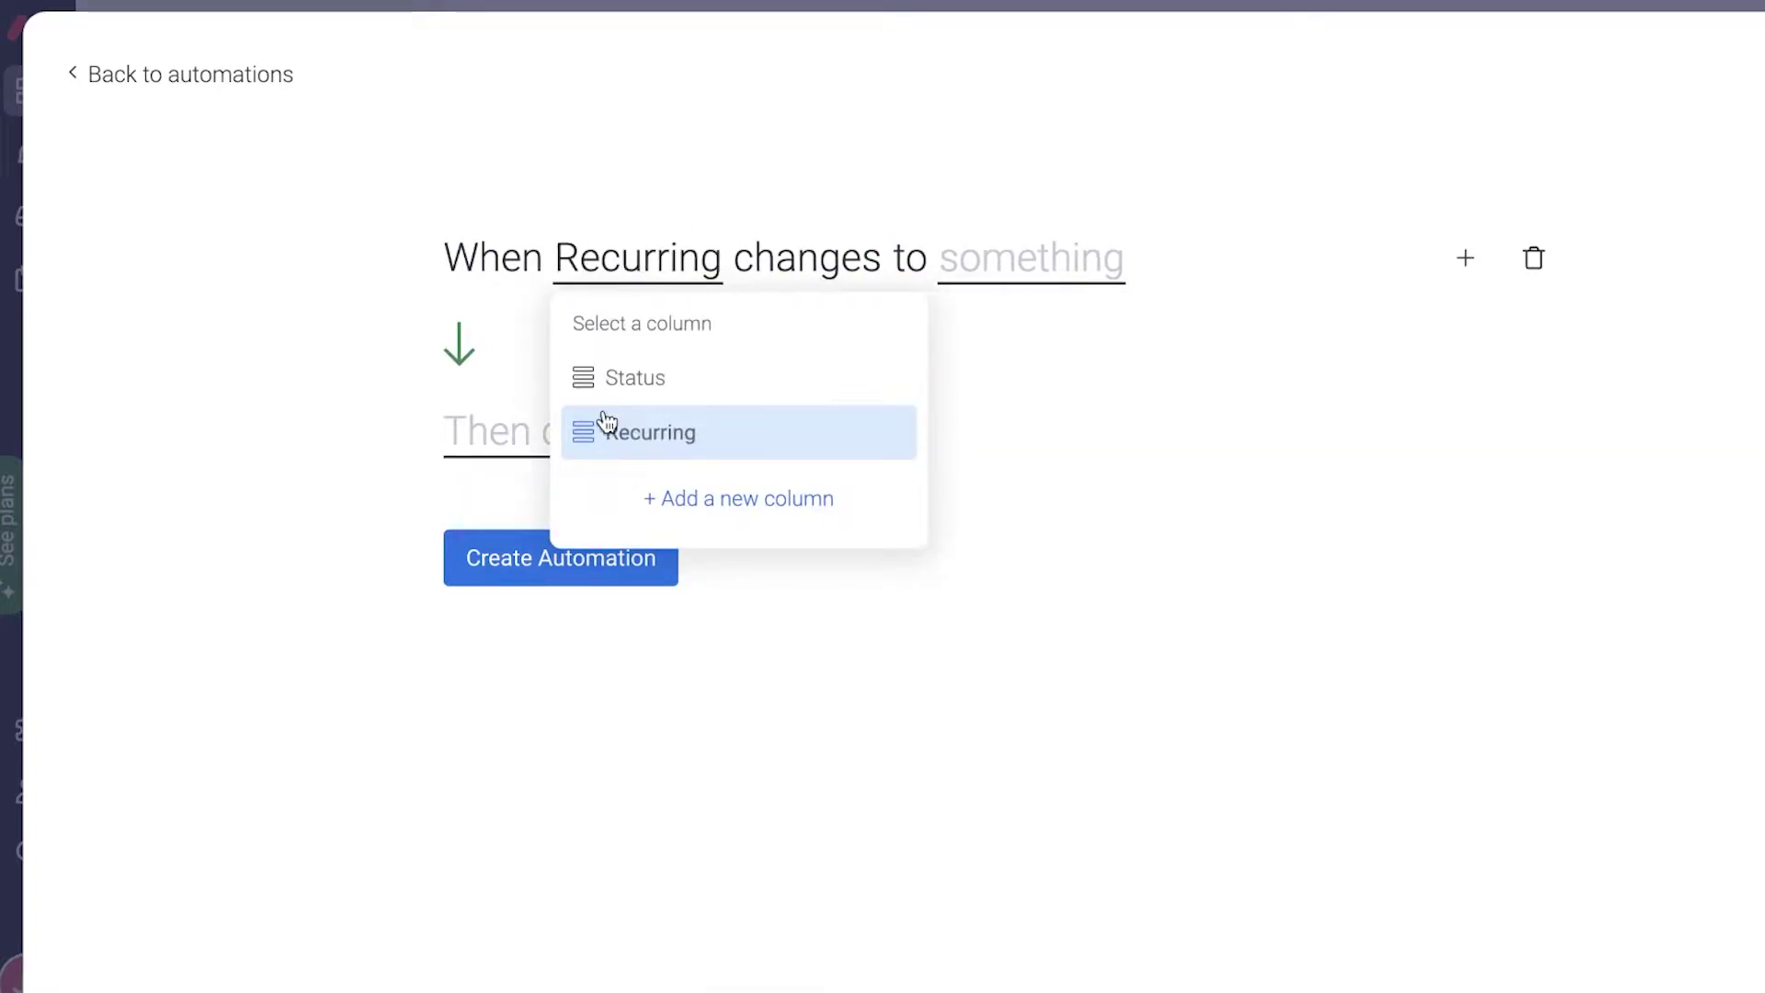
{"action": "left_click", "coordinate": [599, 436]}
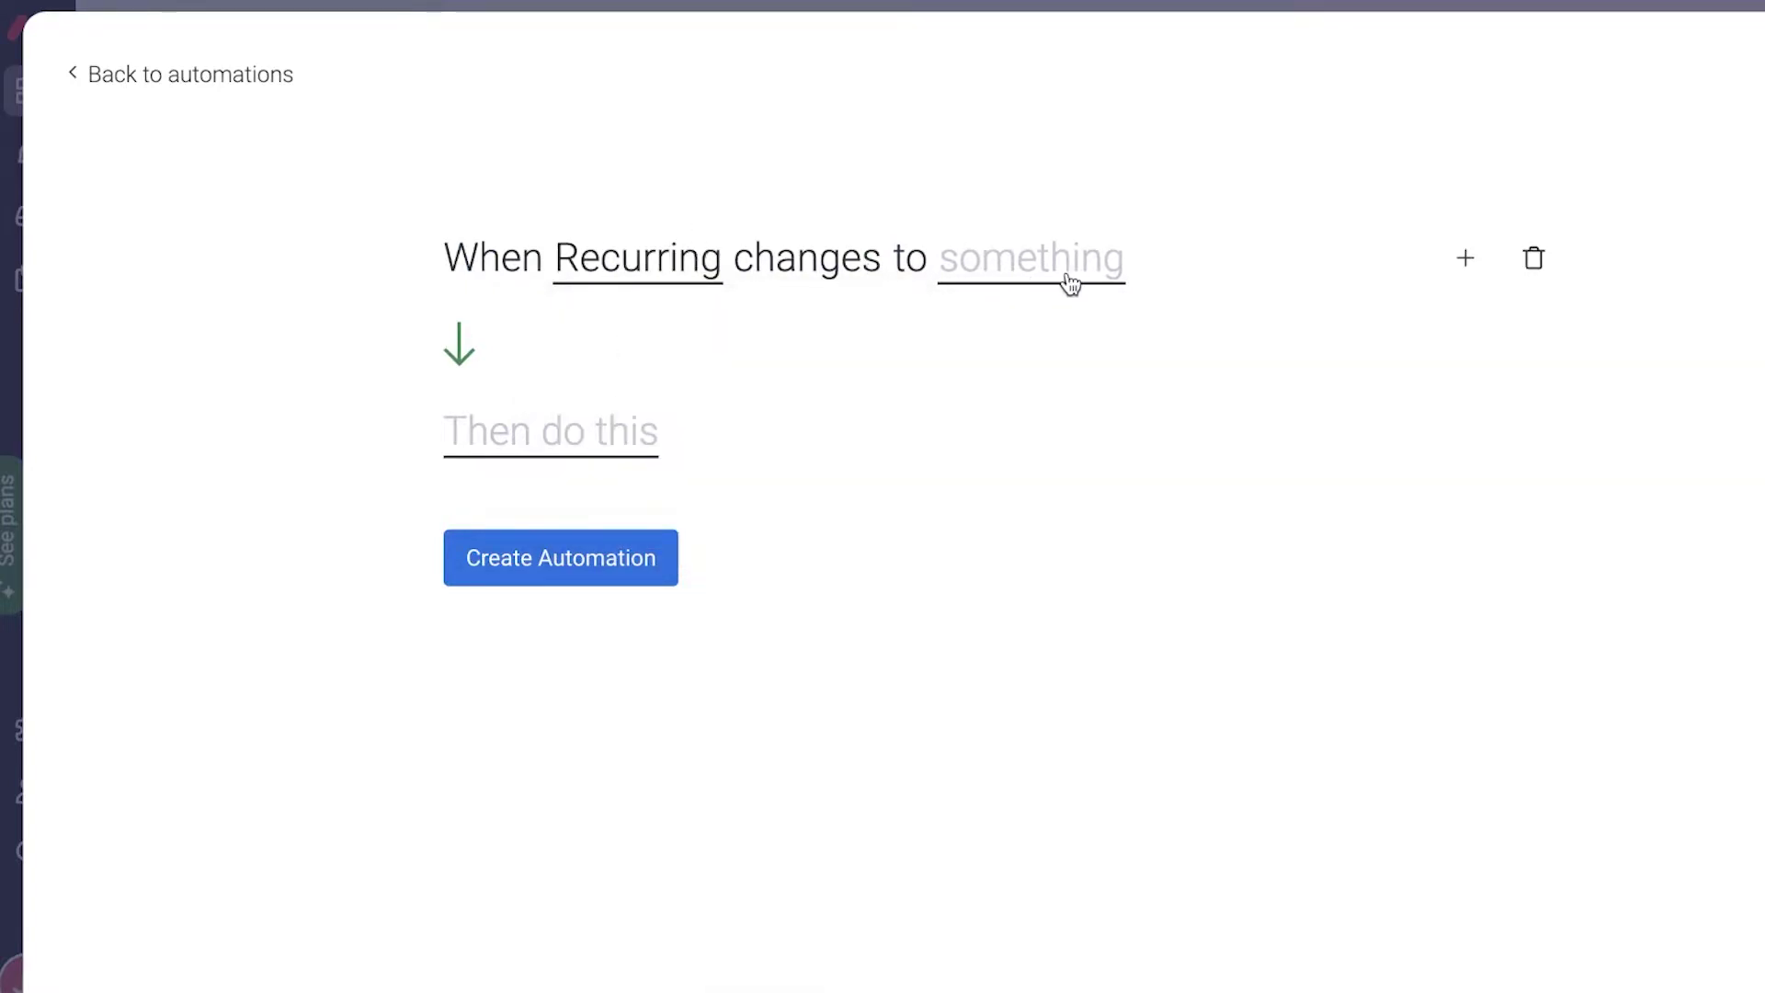
{"action": "left_click", "coordinate": [1071, 283]}
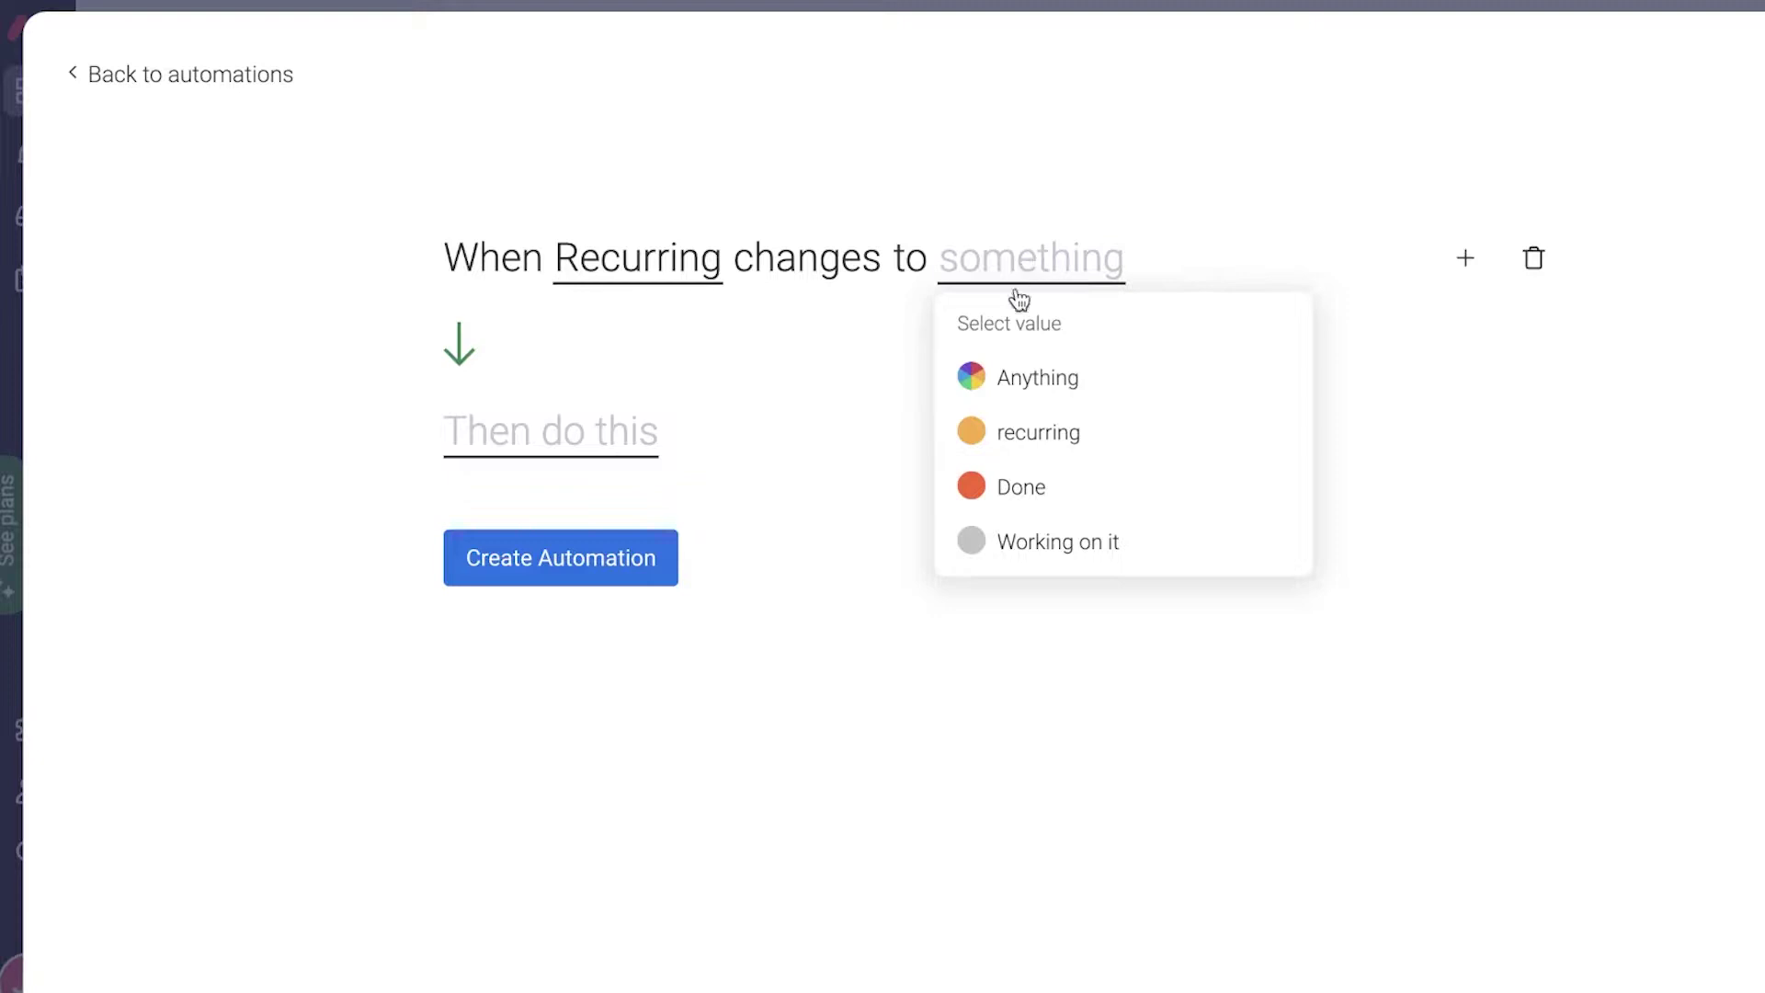
{"action": "left_click", "coordinate": [1026, 538]}
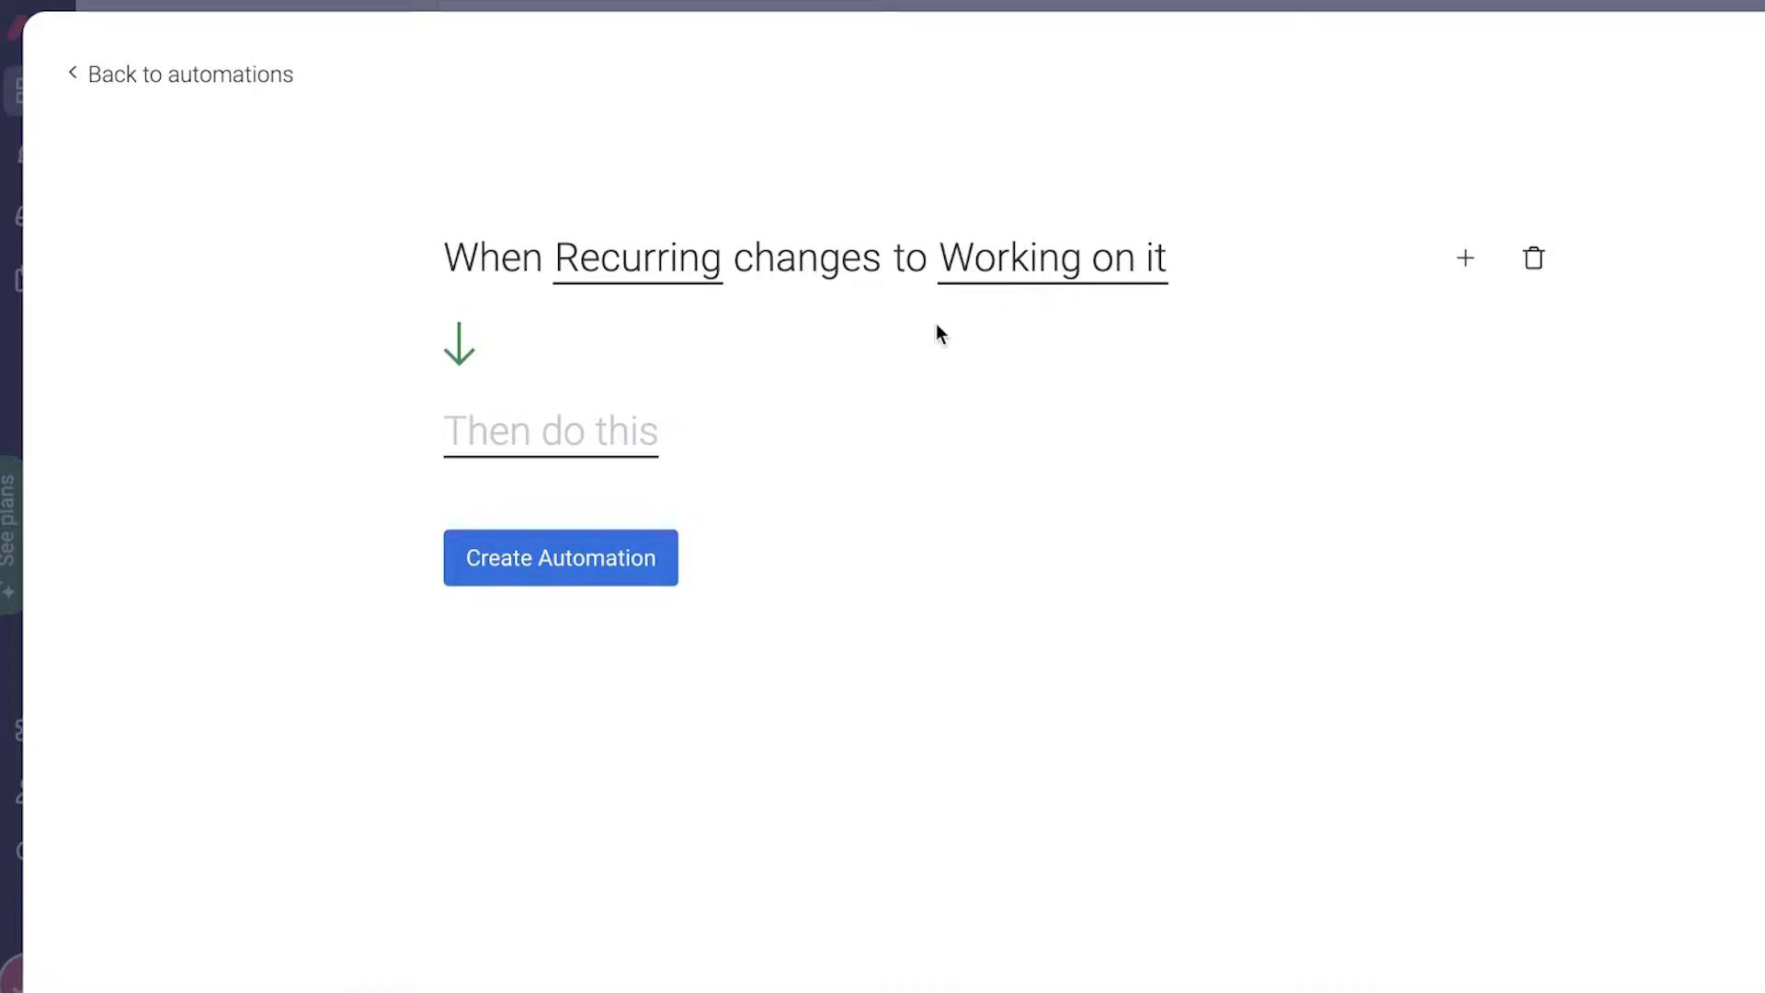
{"action": "left_click", "coordinate": [533, 457]}
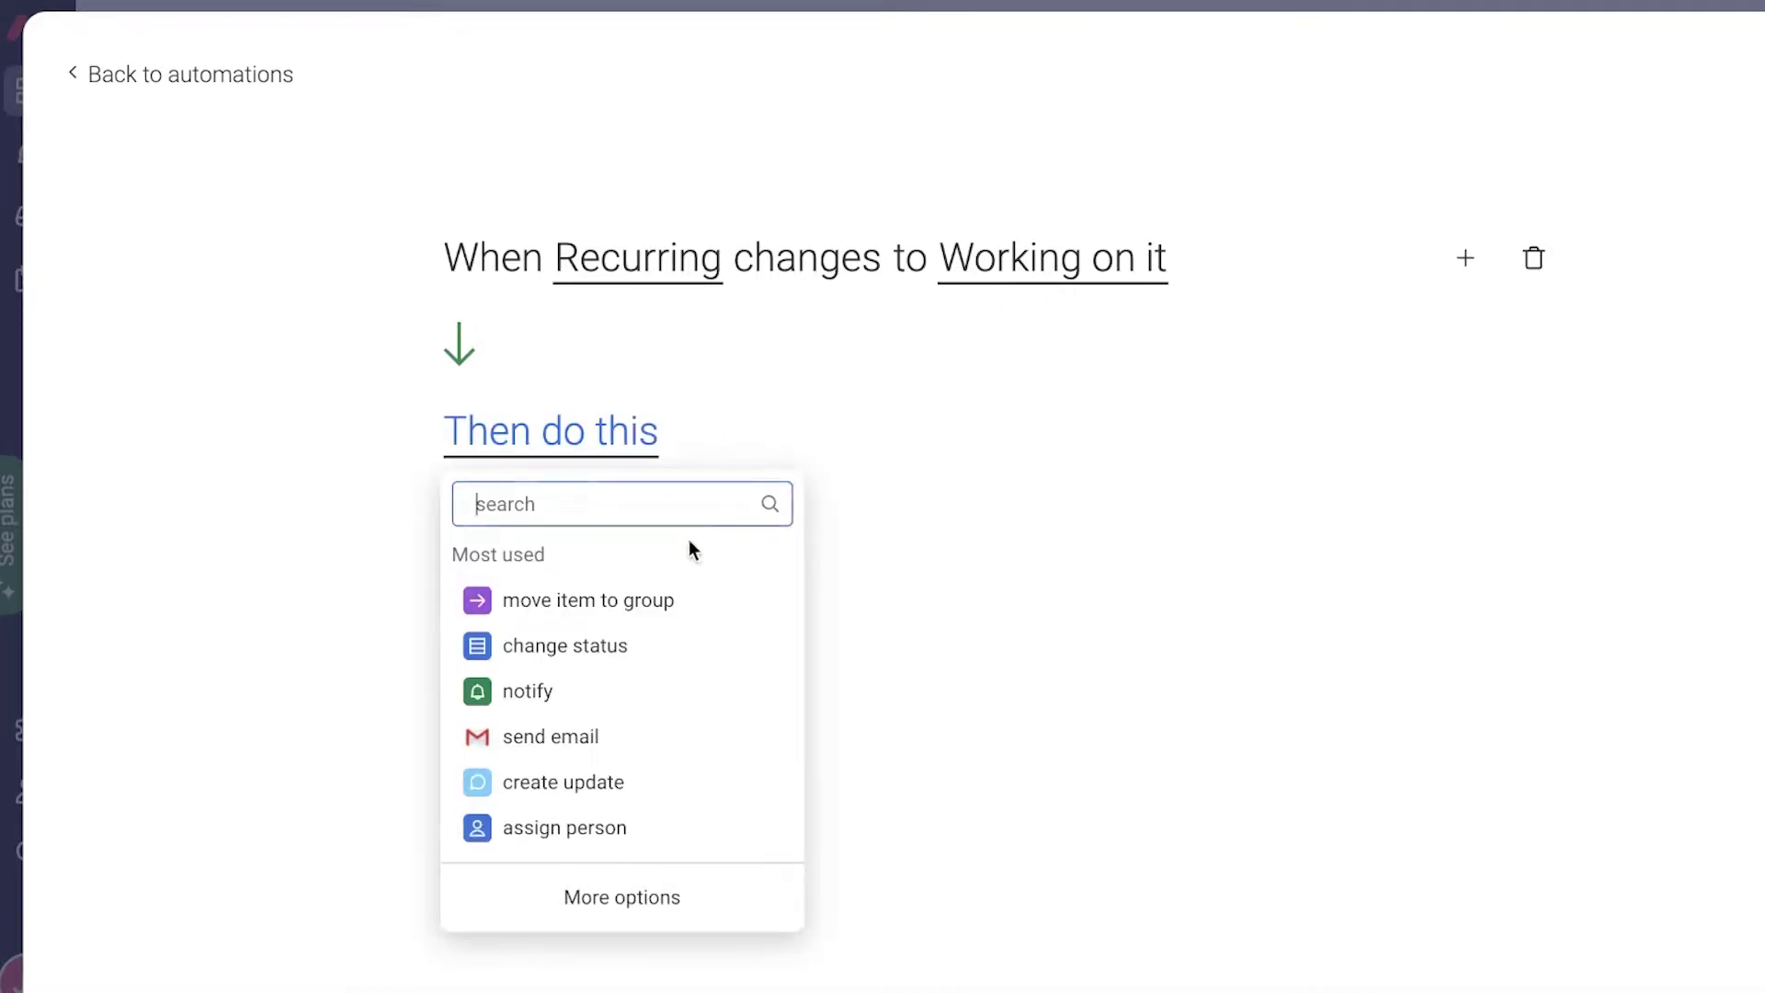
Add a 'push Date by 15 days' action and create the automation.
{"action": "left_click", "coordinate": [658, 900]}
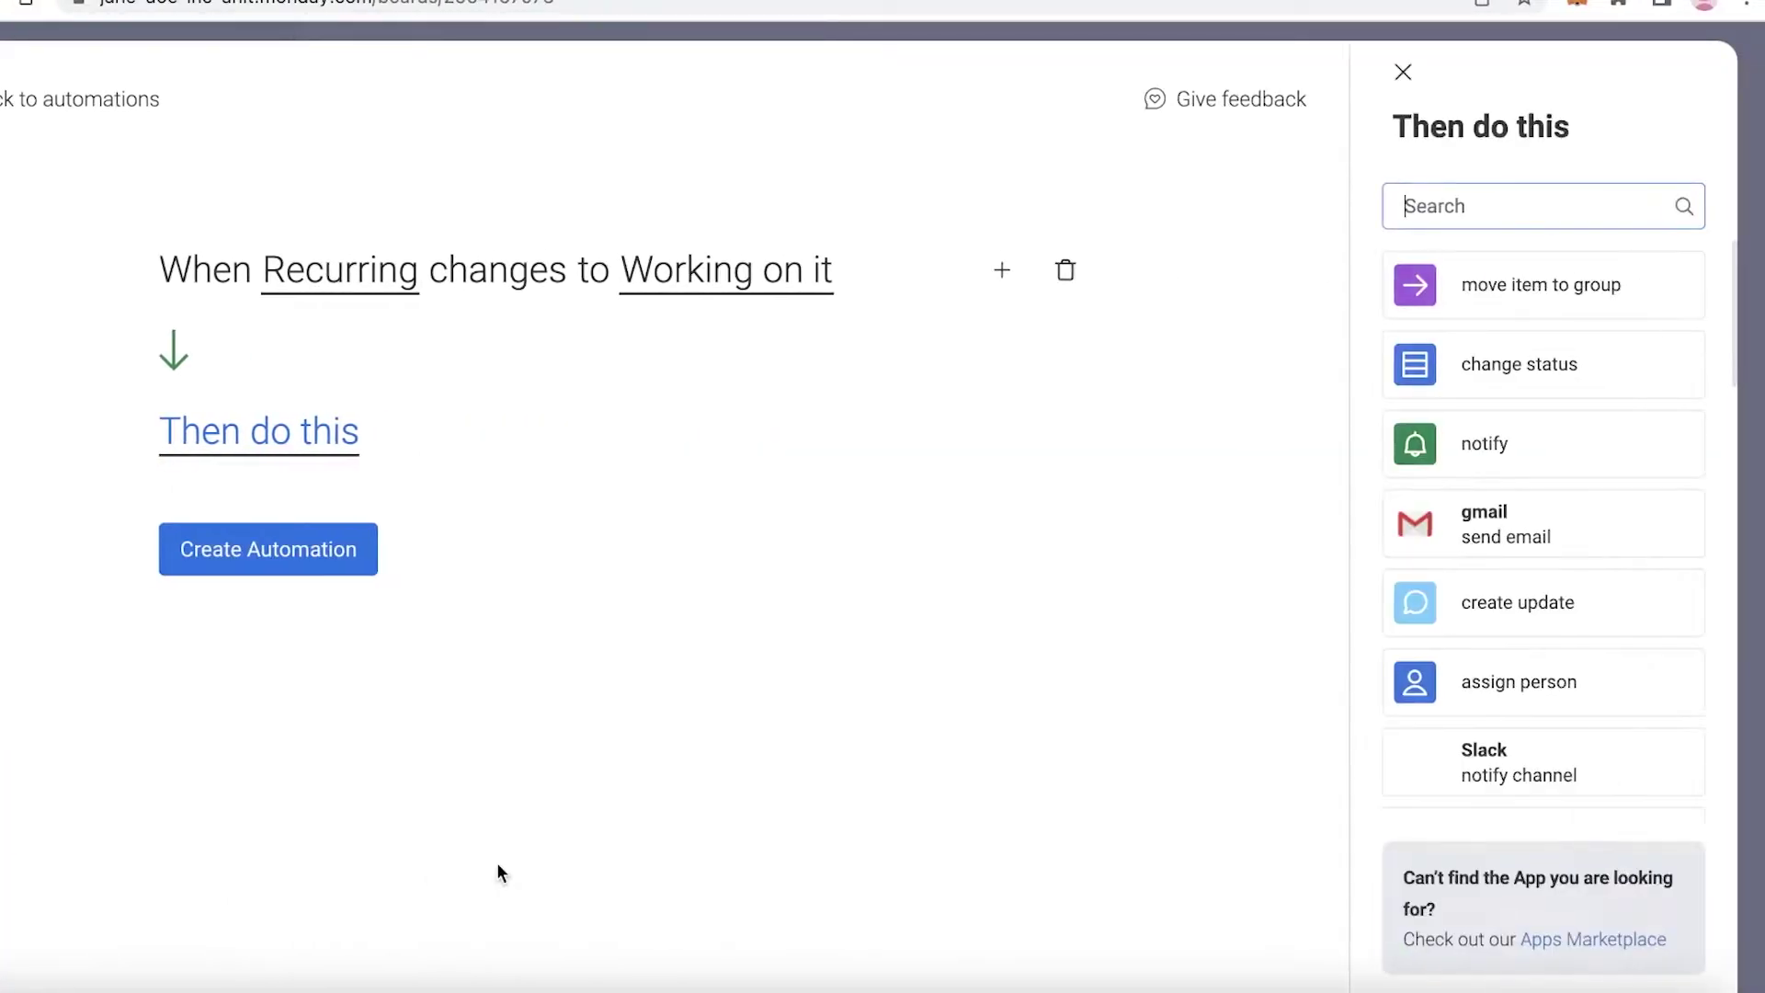
{"action": "scroll", "coordinate": [1449, 524], "scroll_direction": "down", "scroll_amount": 6}
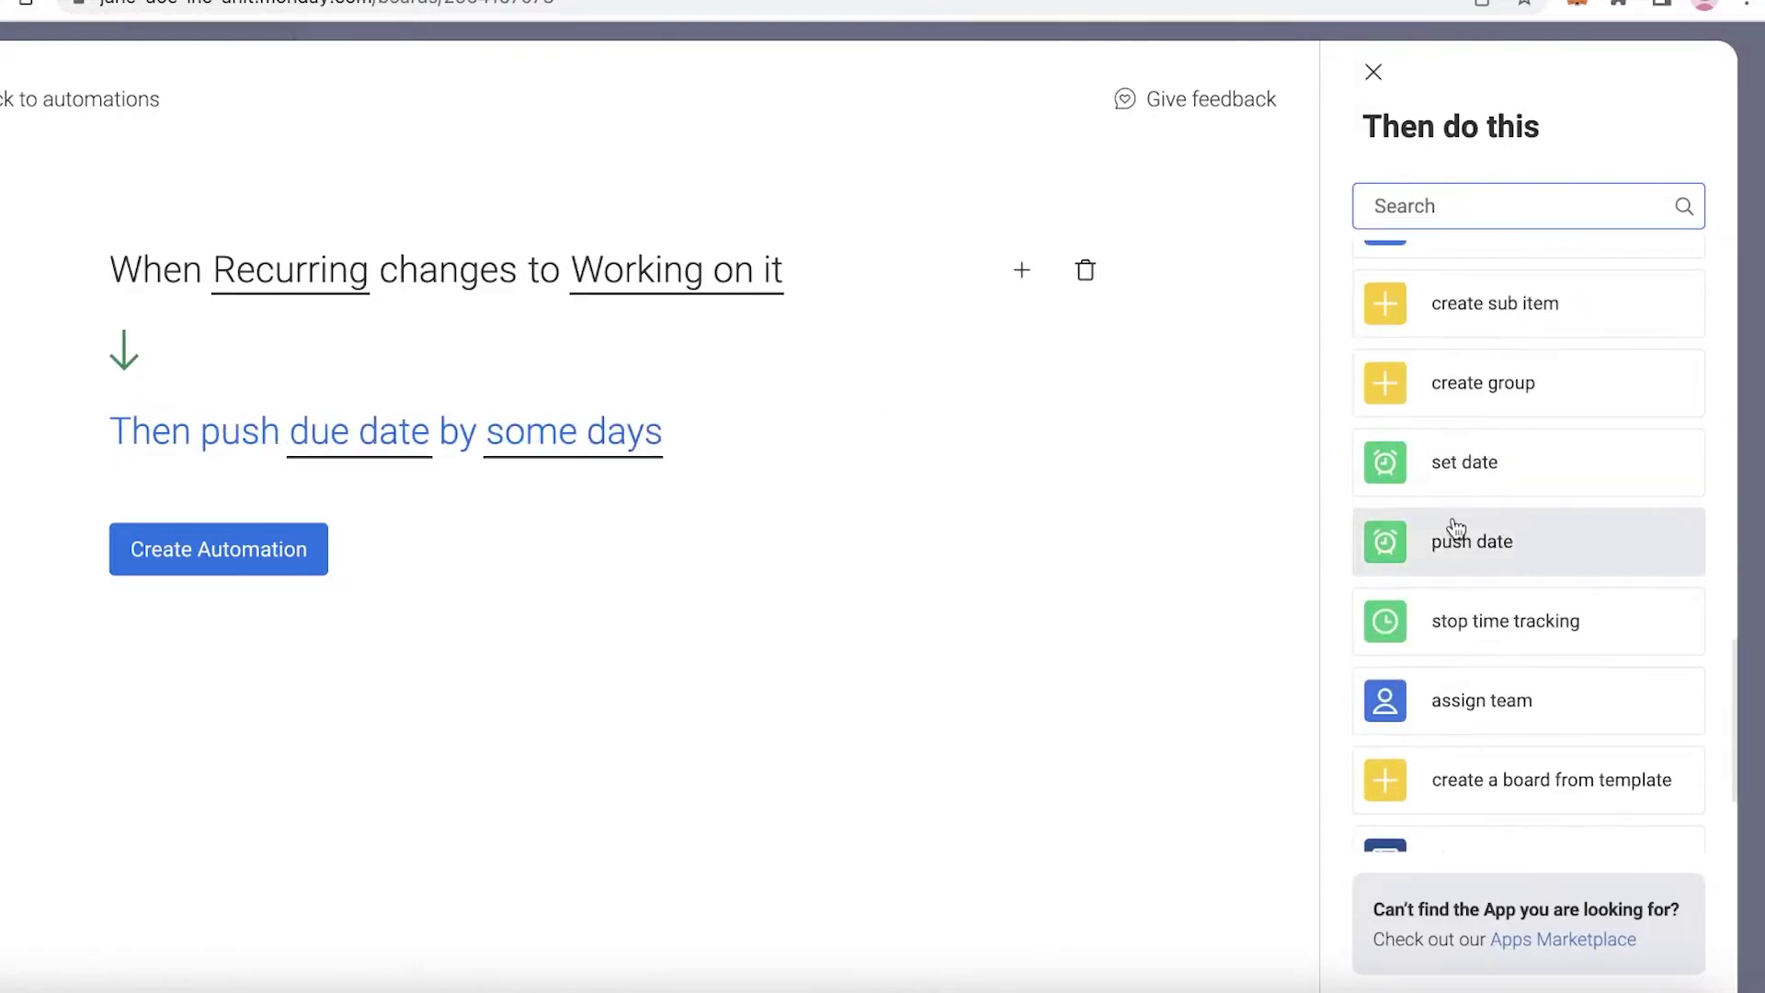
{"action": "left_click", "coordinate": [1449, 529]}
{"action": "left_click", "coordinate": [542, 546]}
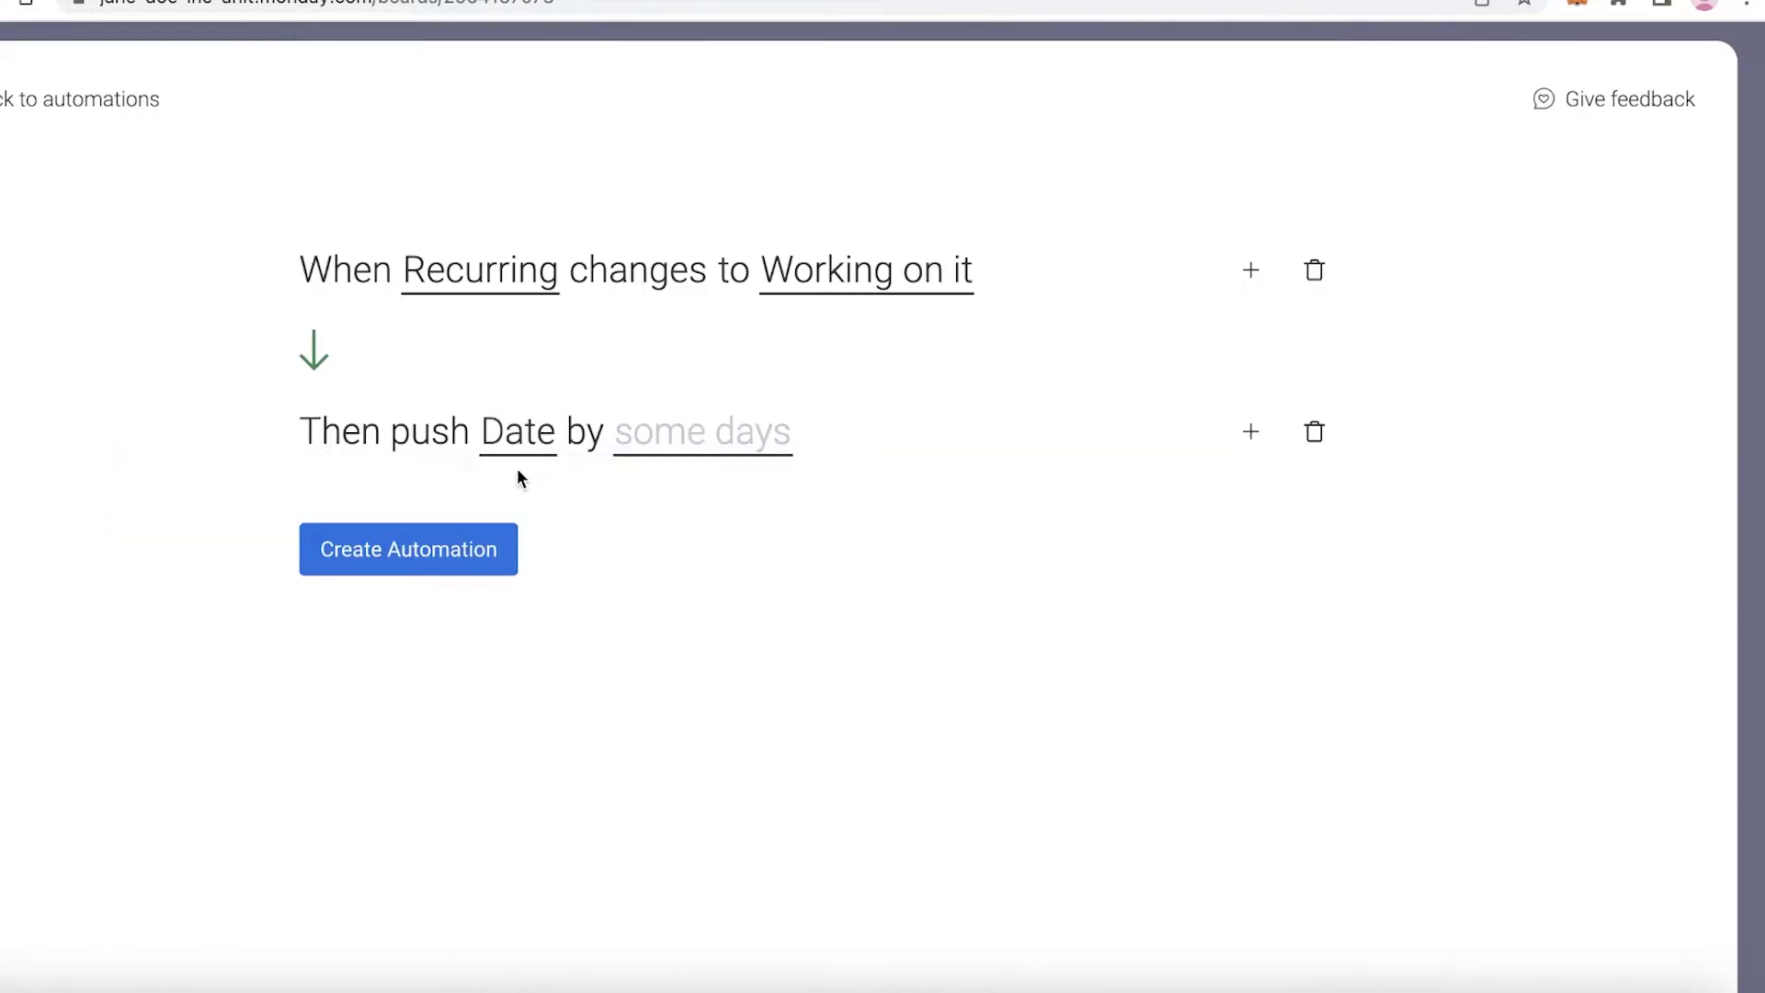
{"action": "left_click", "coordinate": [754, 429]}
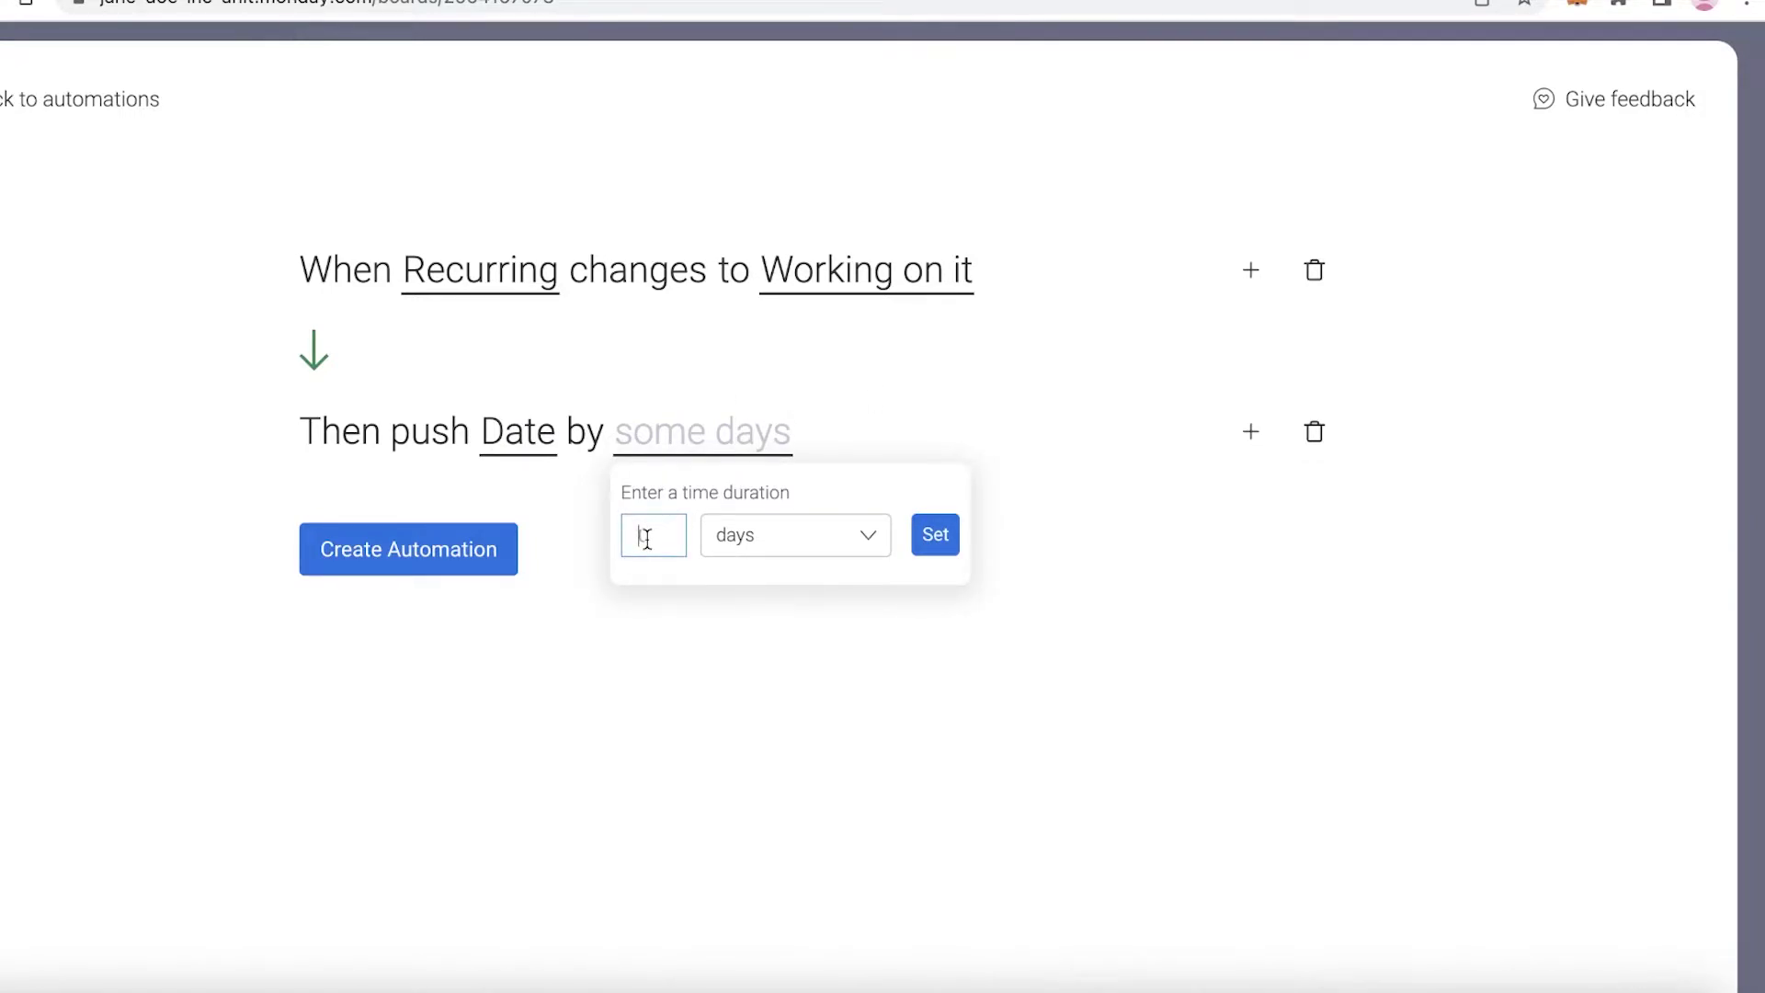
{"action": "type", "text": "3"}
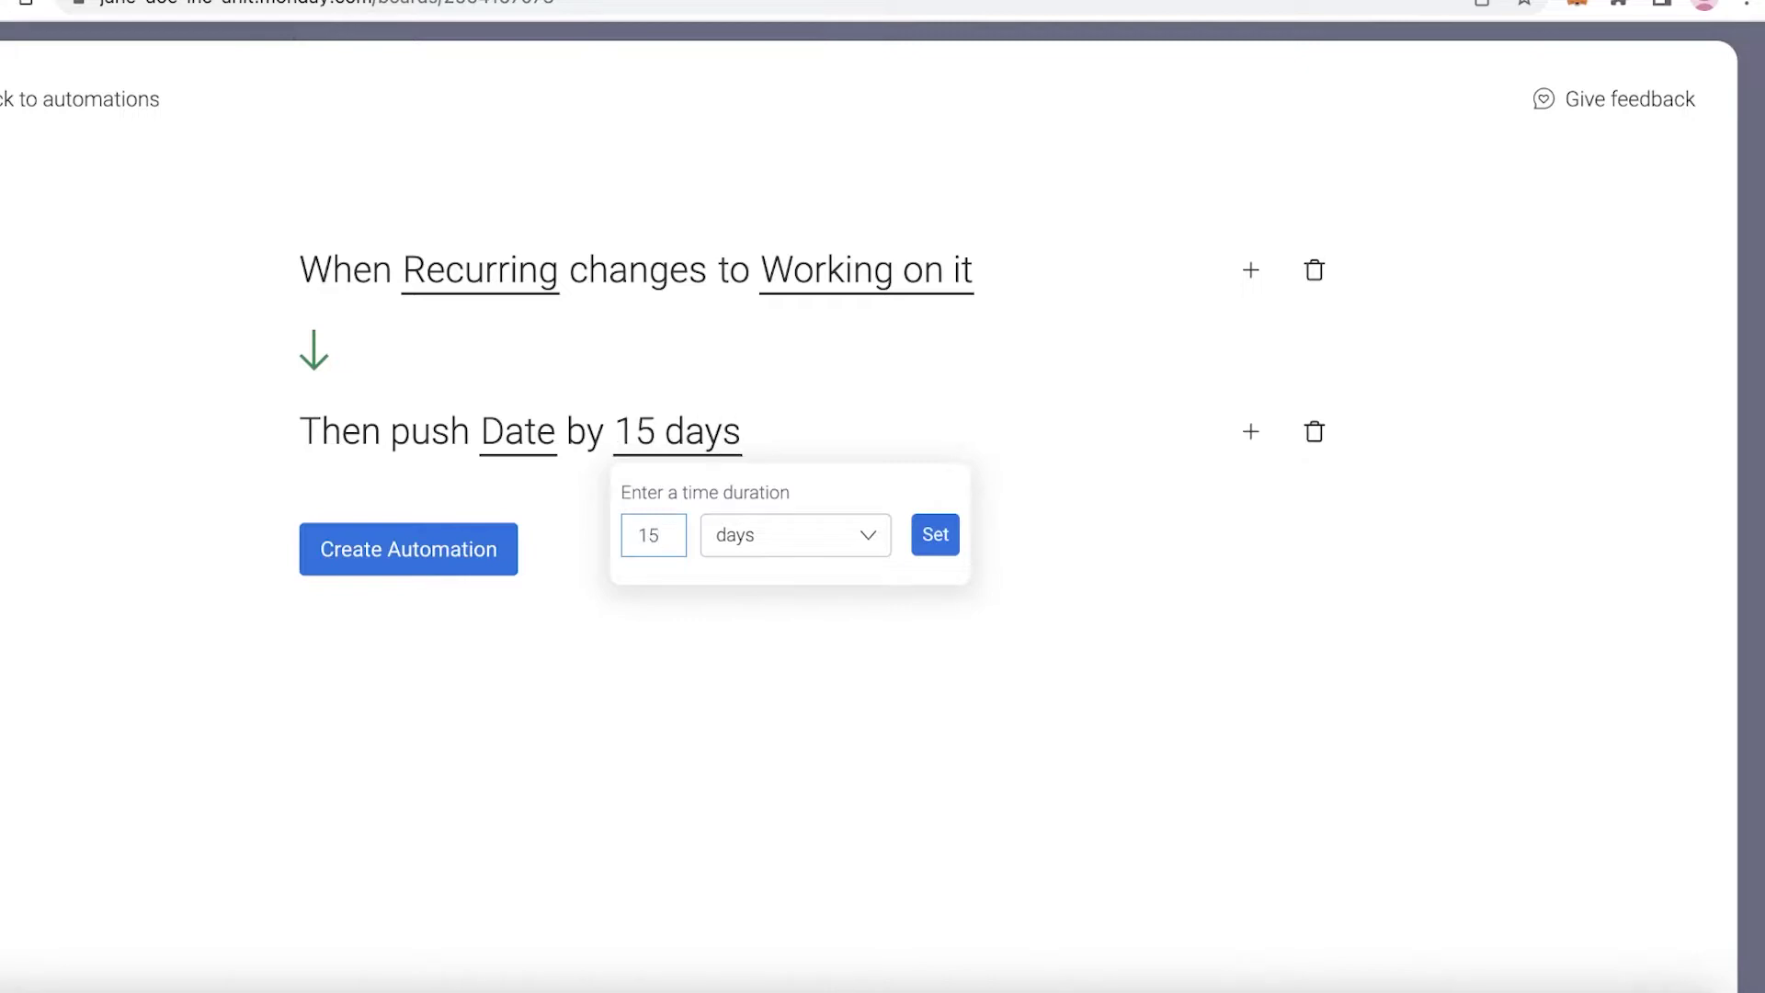
{"action": "left_click", "coordinate": [930, 538]}
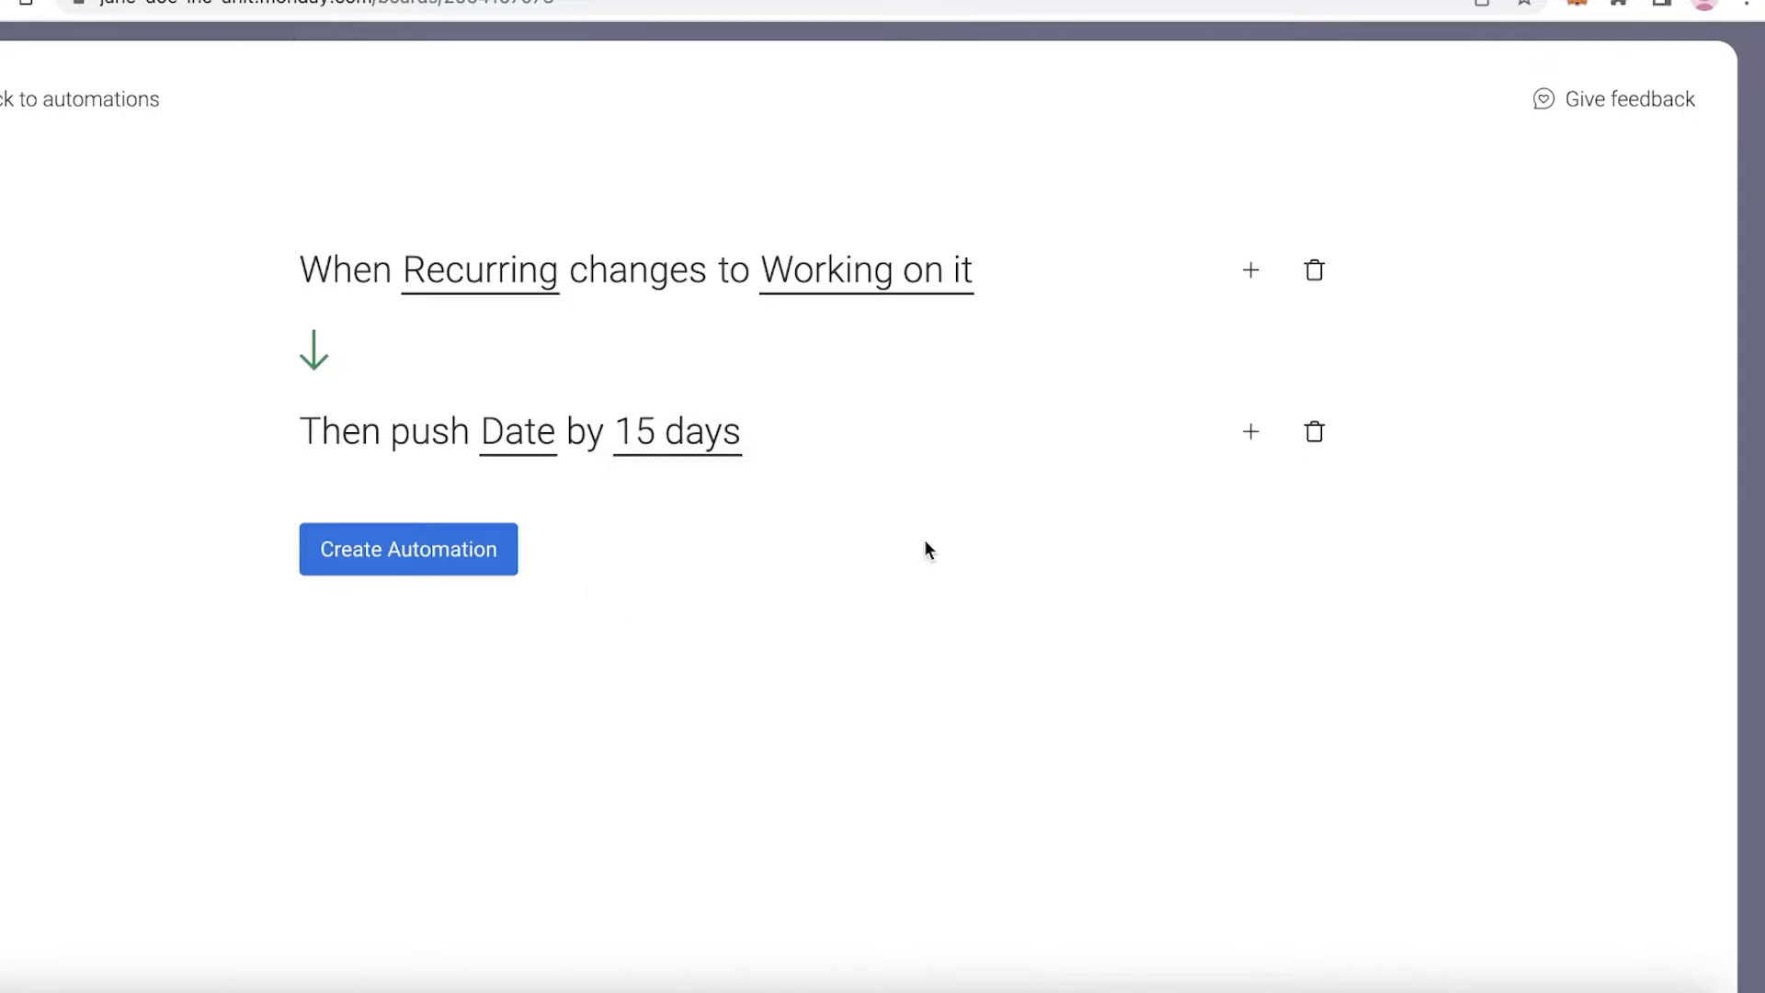
{"action": "left_click", "coordinate": [440, 560]}
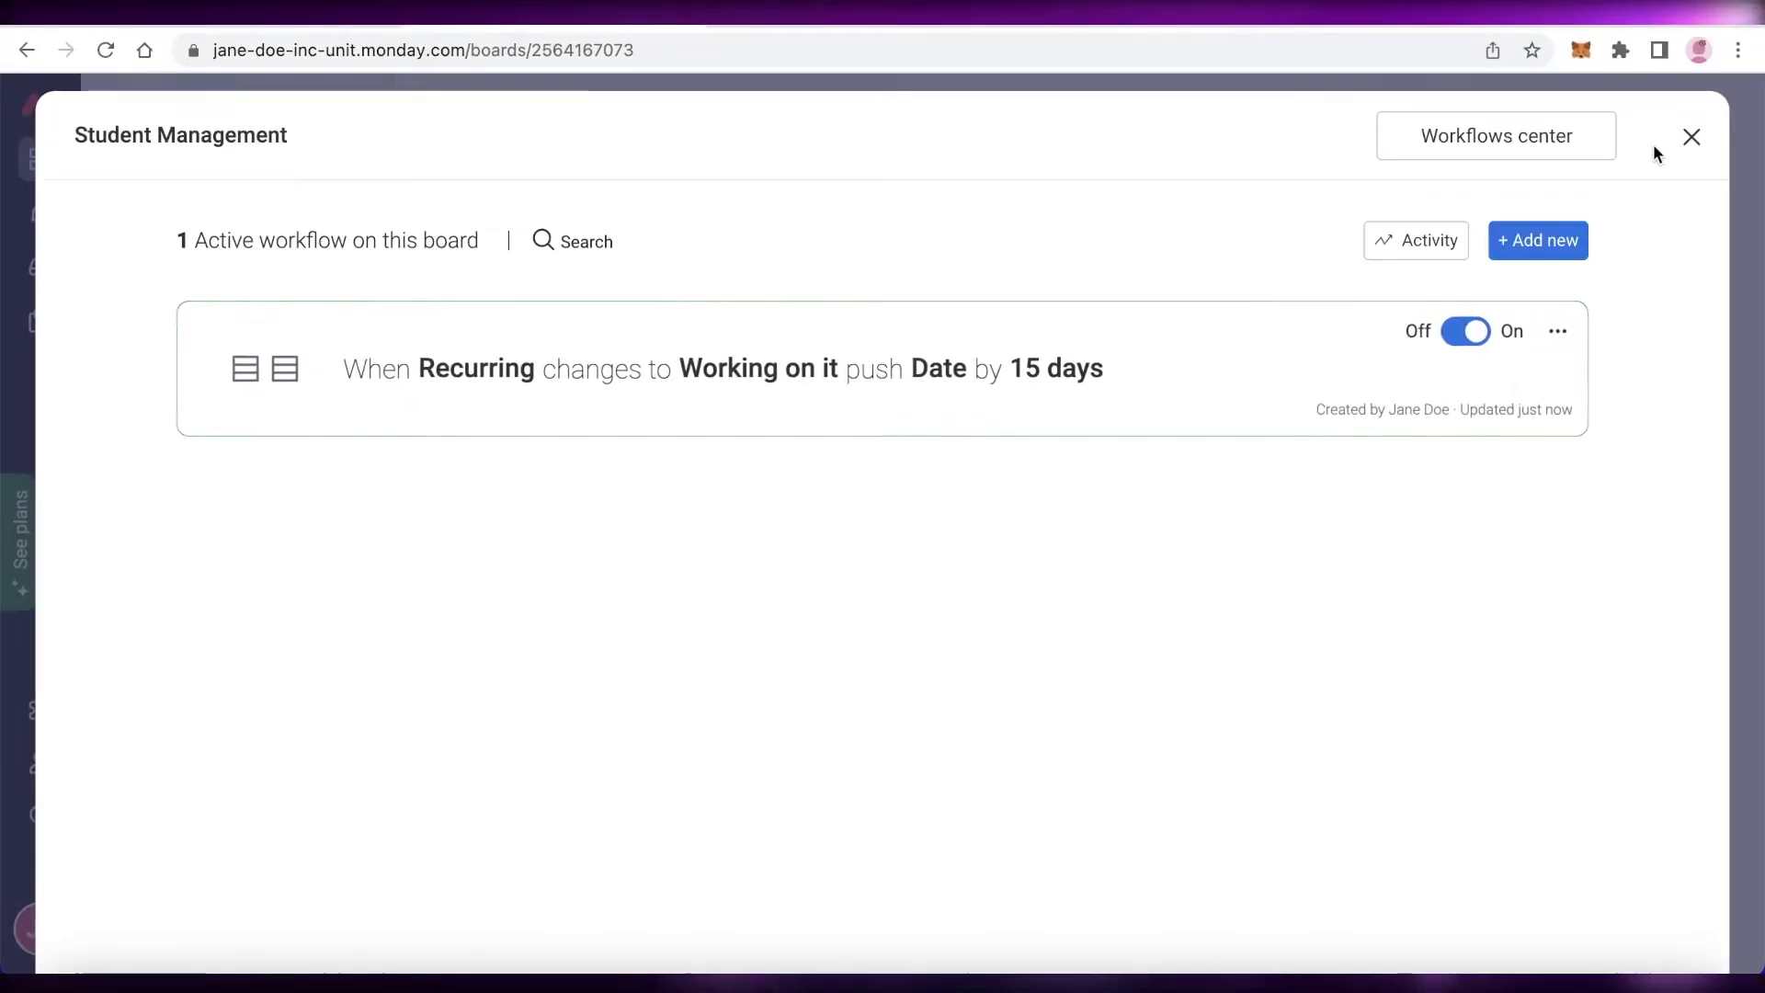
Set Team Meeting's Recurring to 'recurring' and its Date to Apr 28.
{"action": "left_click", "coordinate": [1691, 136]}
{"action": "left_click", "coordinate": [1526, 402]}
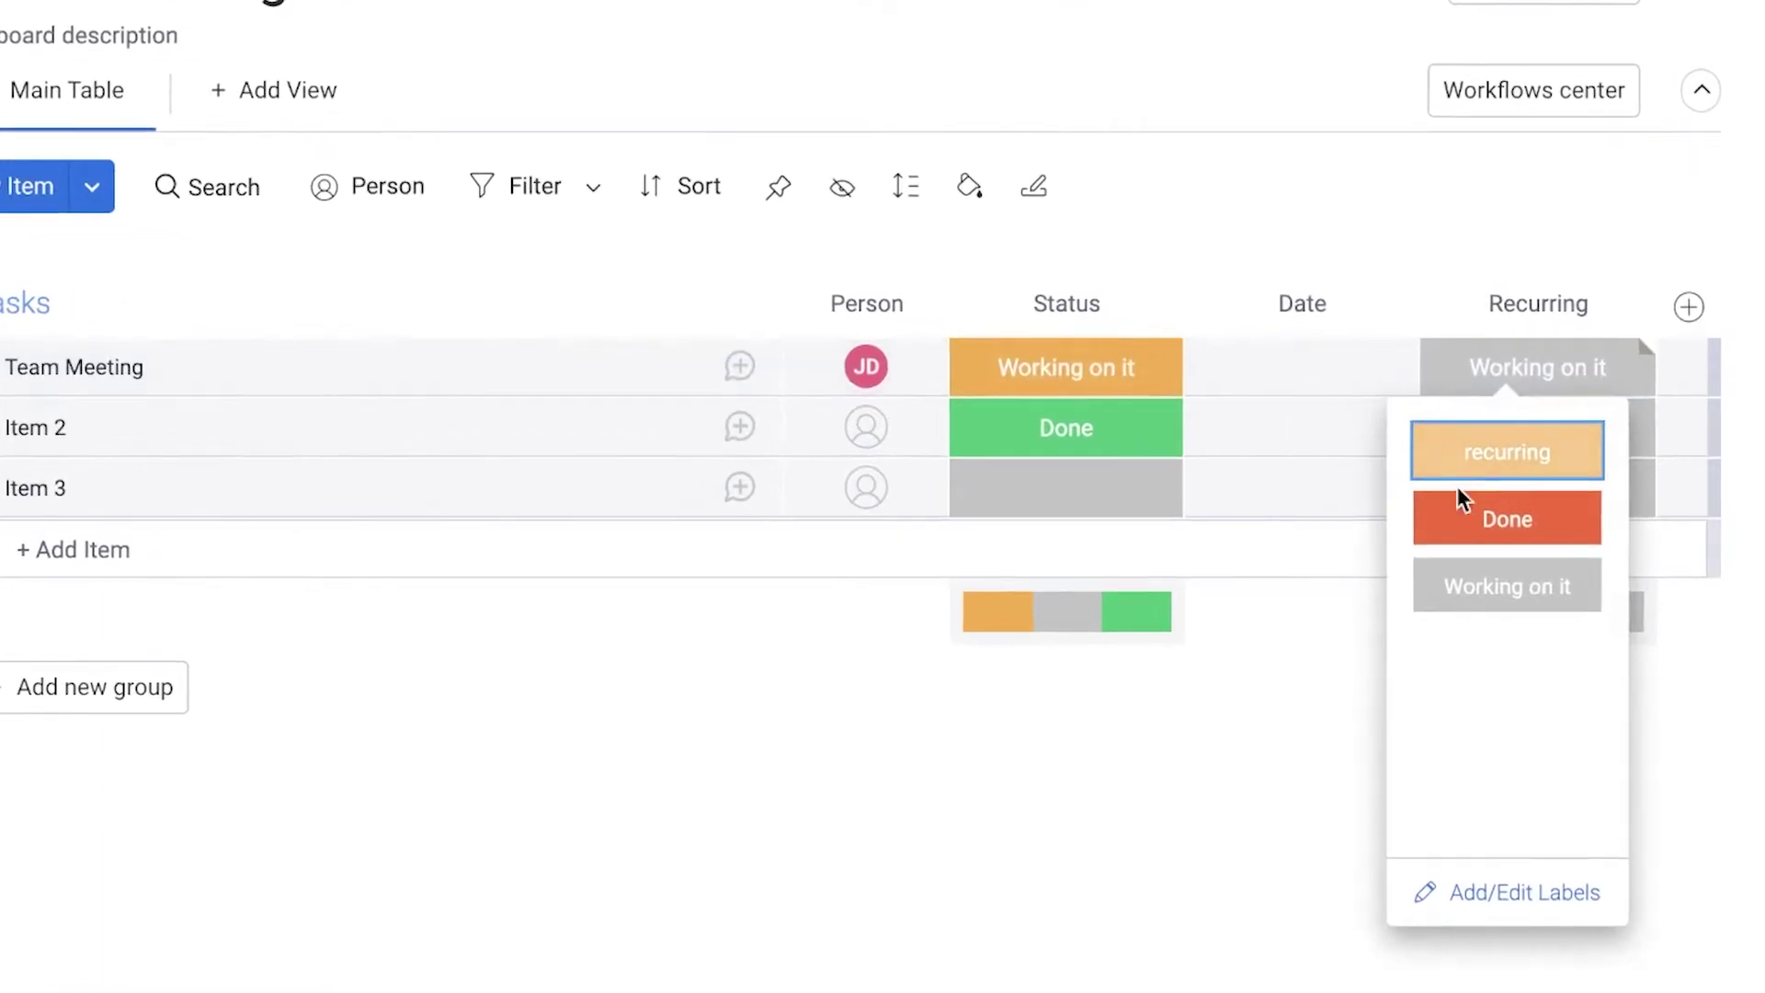
{"action": "left_click", "coordinate": [1494, 465]}
{"action": "left_click", "coordinate": [1494, 455]}
{"action": "left_click", "coordinate": [1177, 719]}
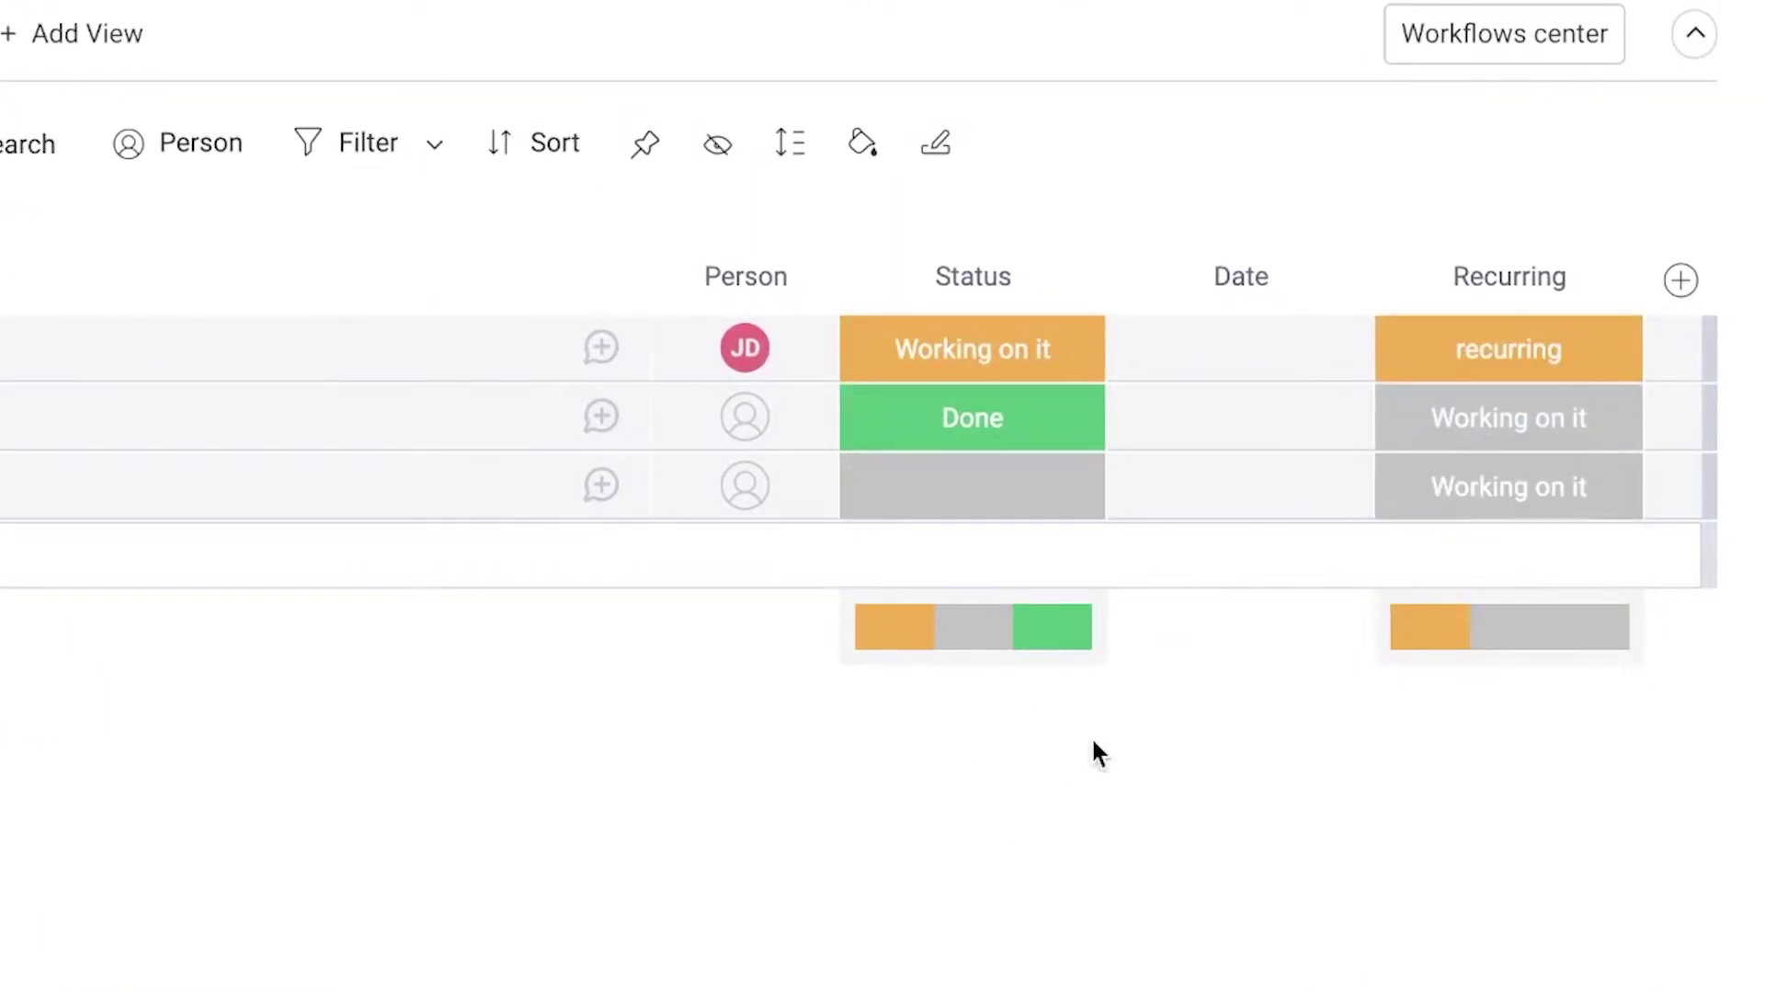
{"action": "left_click", "coordinate": [1149, 361]}
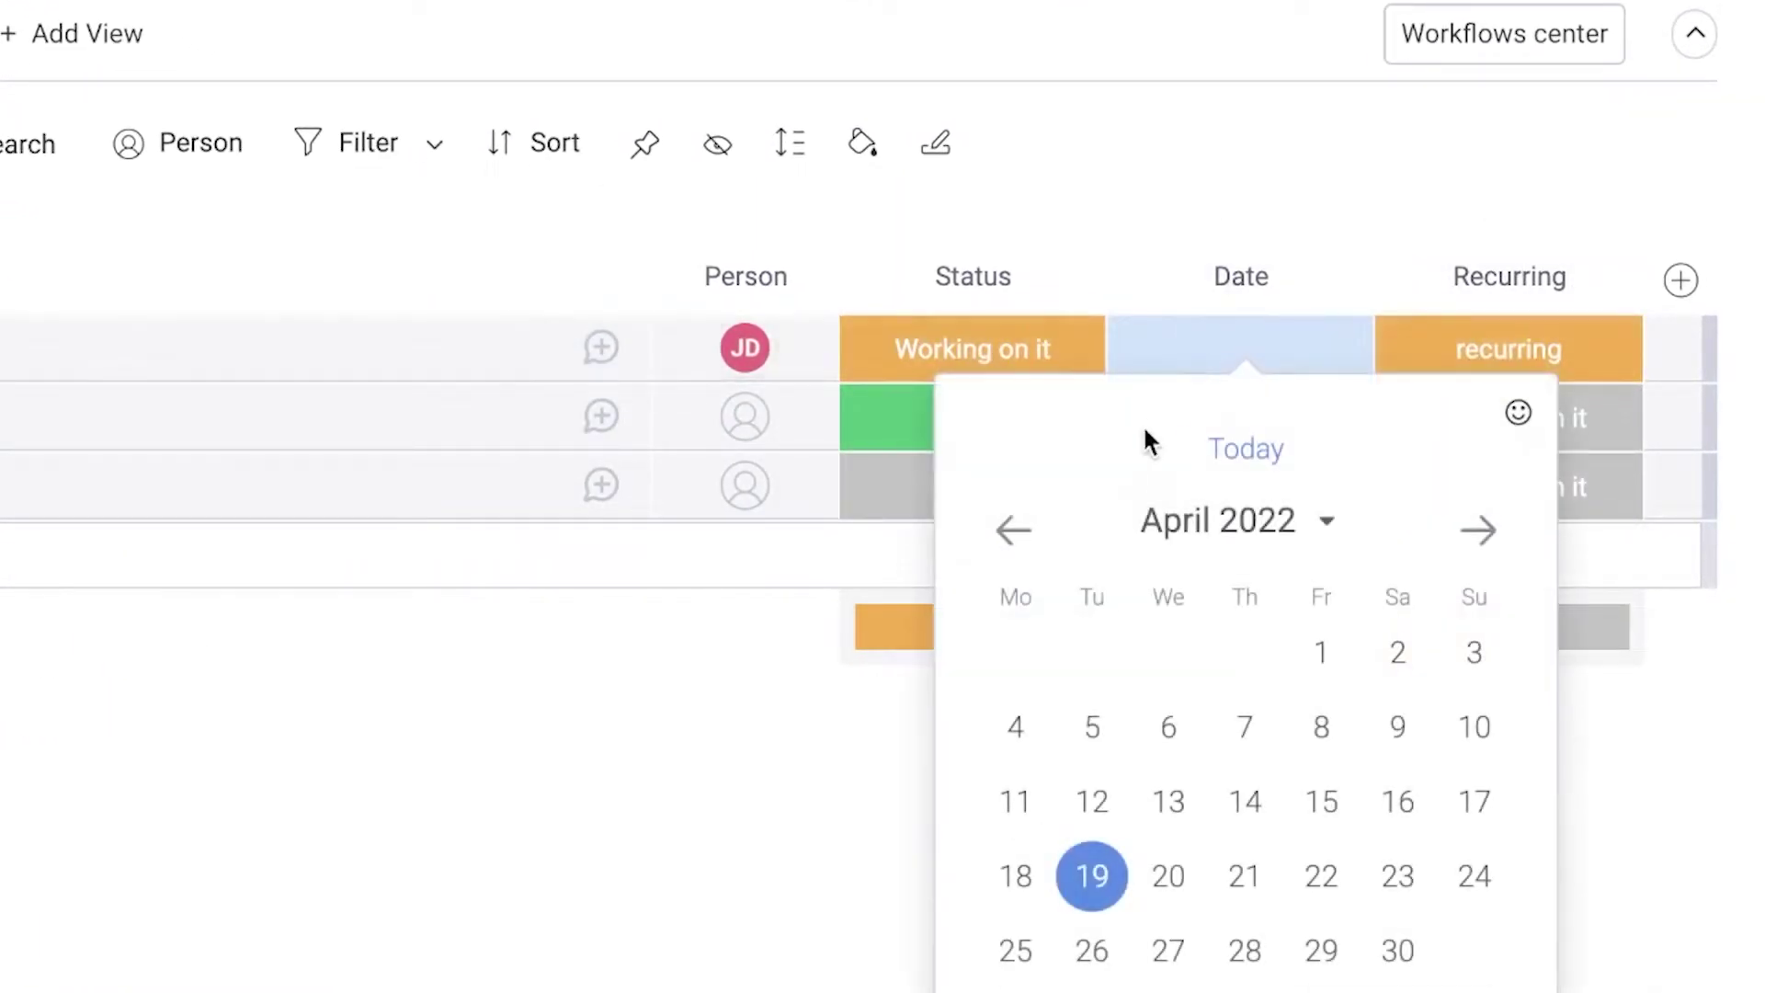
{"action": "left_click", "coordinate": [1169, 832]}
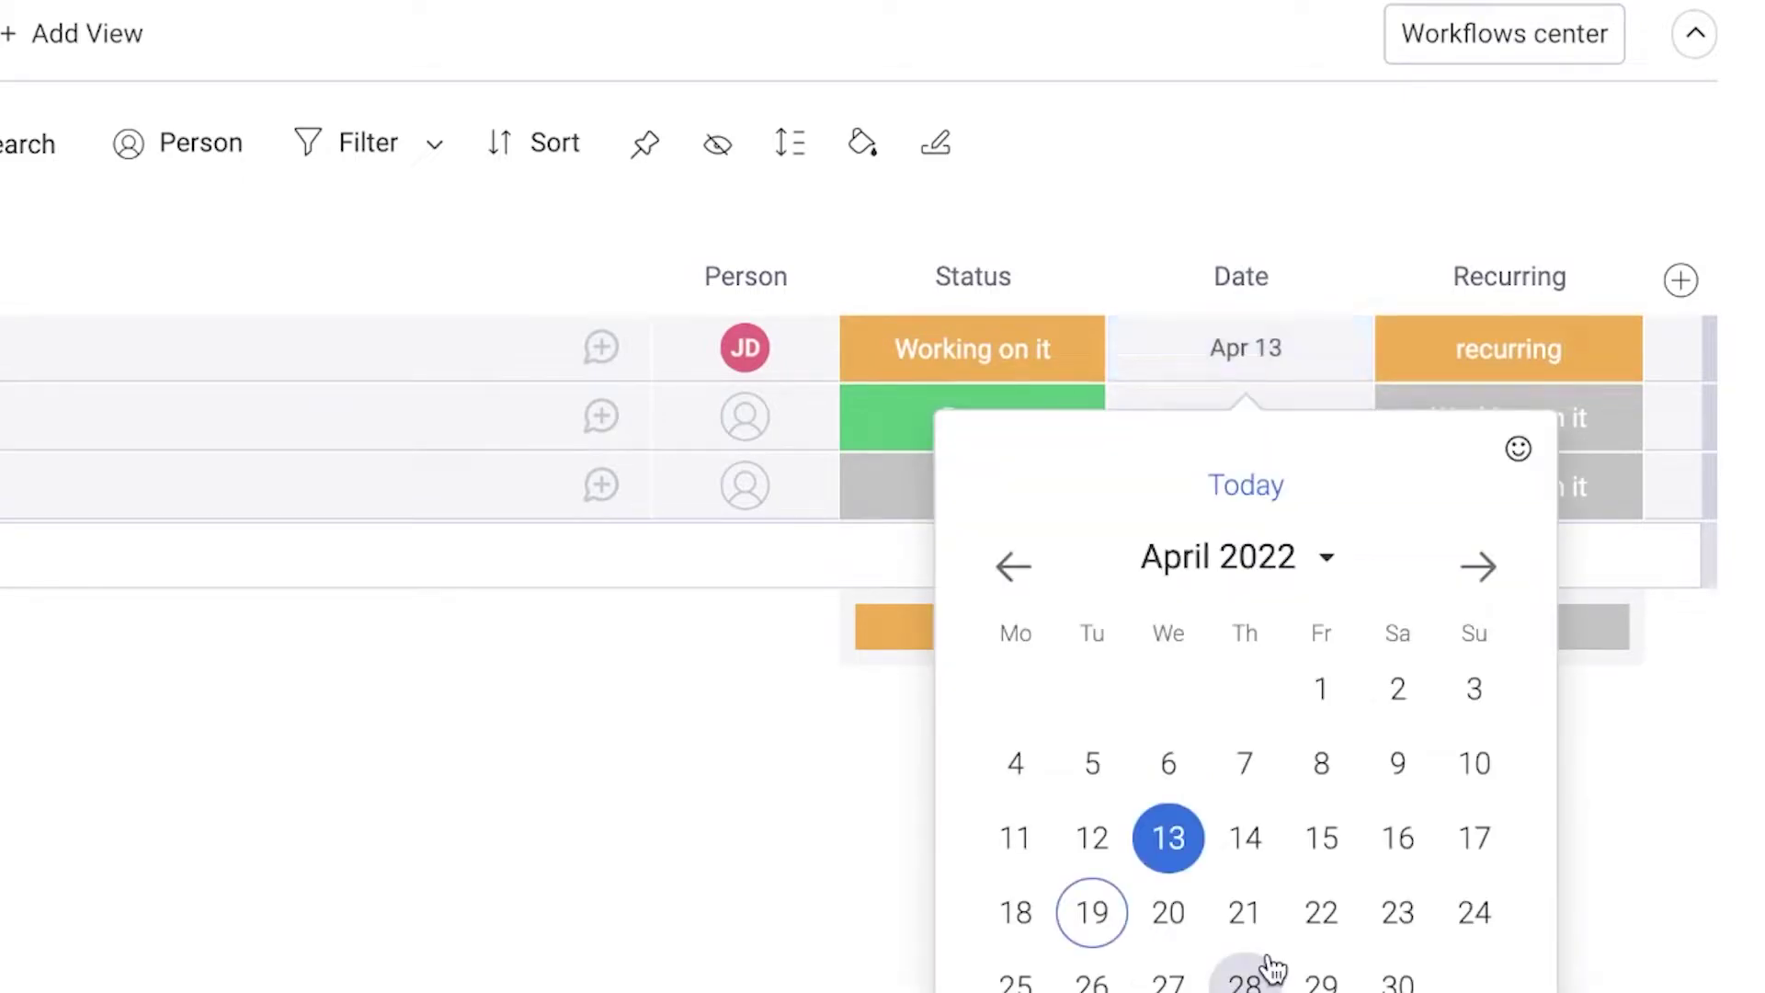
{"action": "left_click", "coordinate": [1266, 965]}
Switch Team Meeting's Recurring to Done, then Working on it, pushing its Date to May 13.
{"action": "left_click", "coordinate": [1577, 347]}
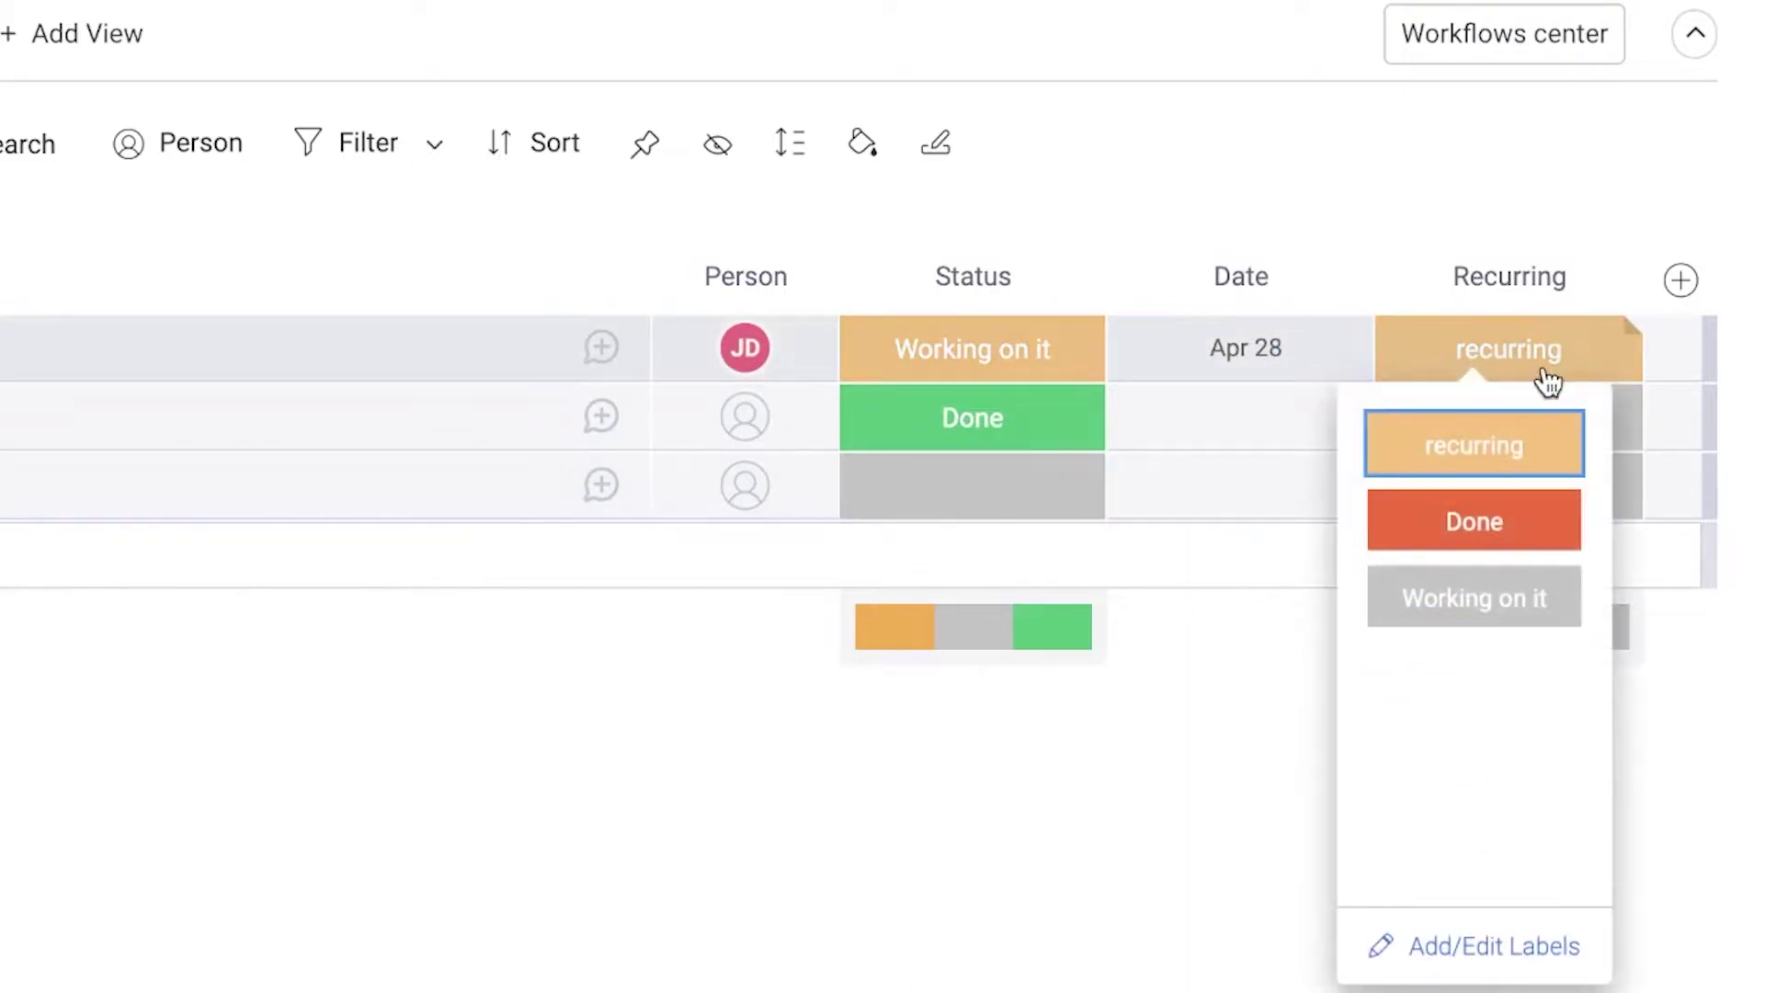
{"action": "left_click", "coordinate": [1489, 523]}
{"action": "left_click", "coordinate": [1509, 372]}
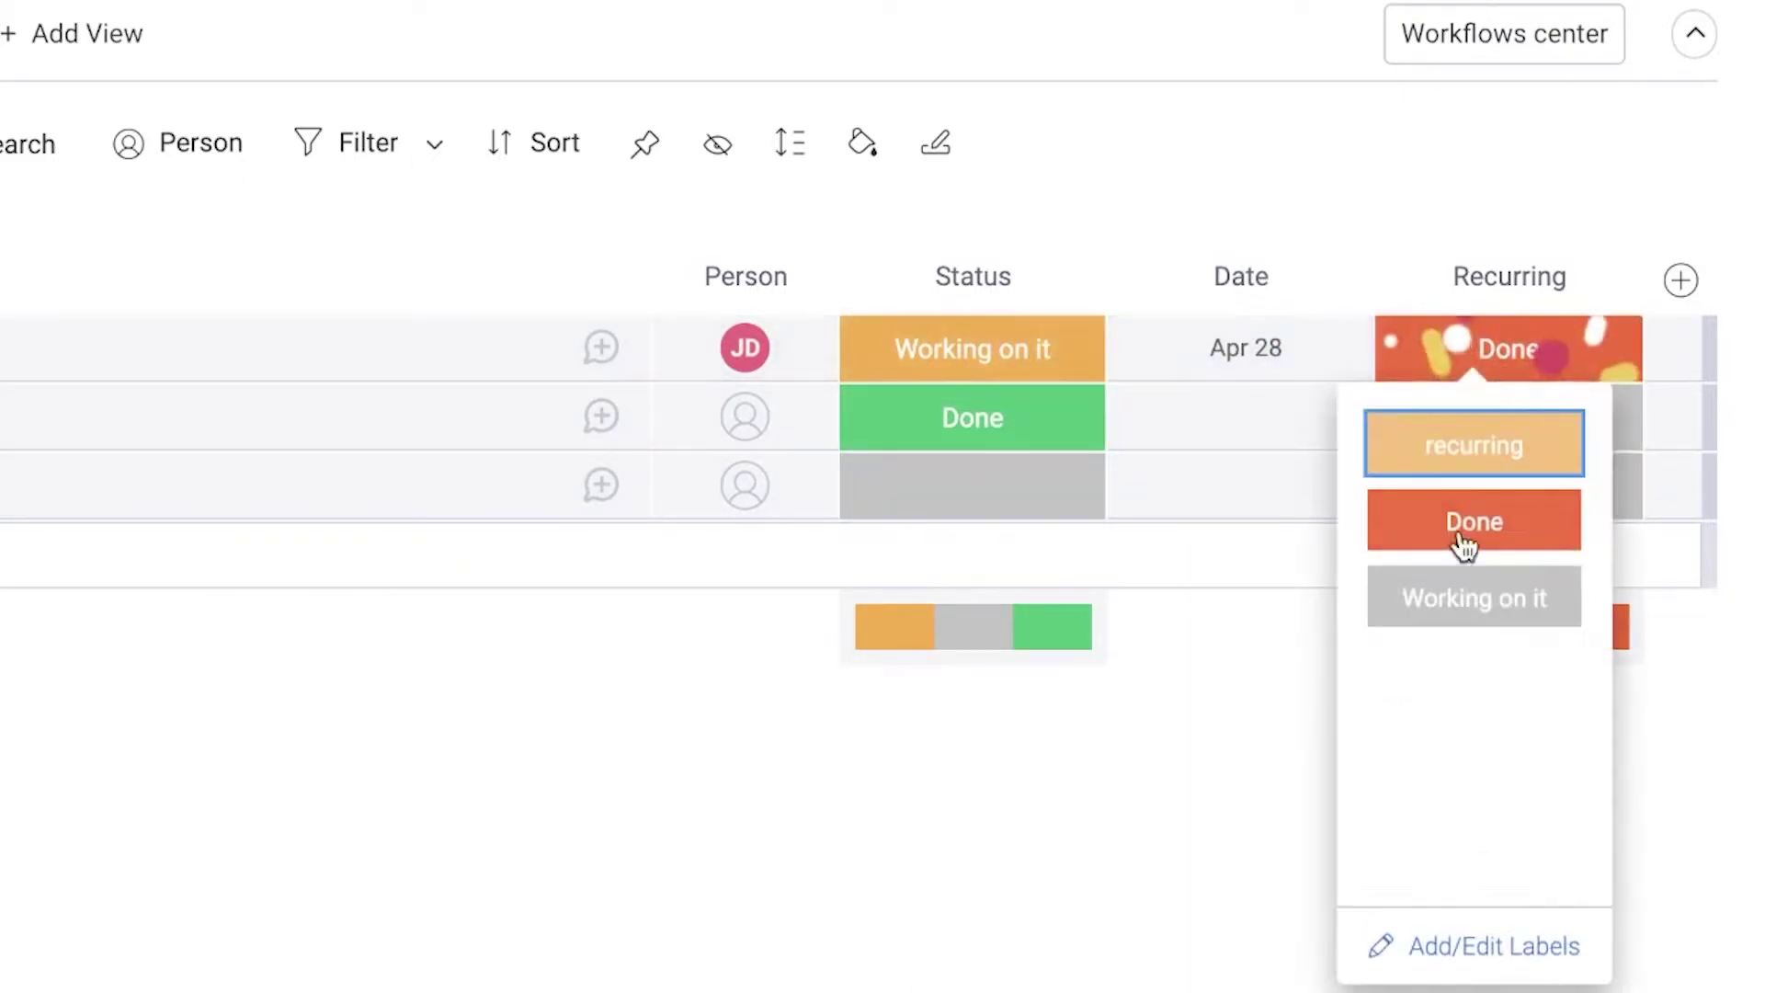
{"action": "left_click", "coordinate": [1467, 599]}
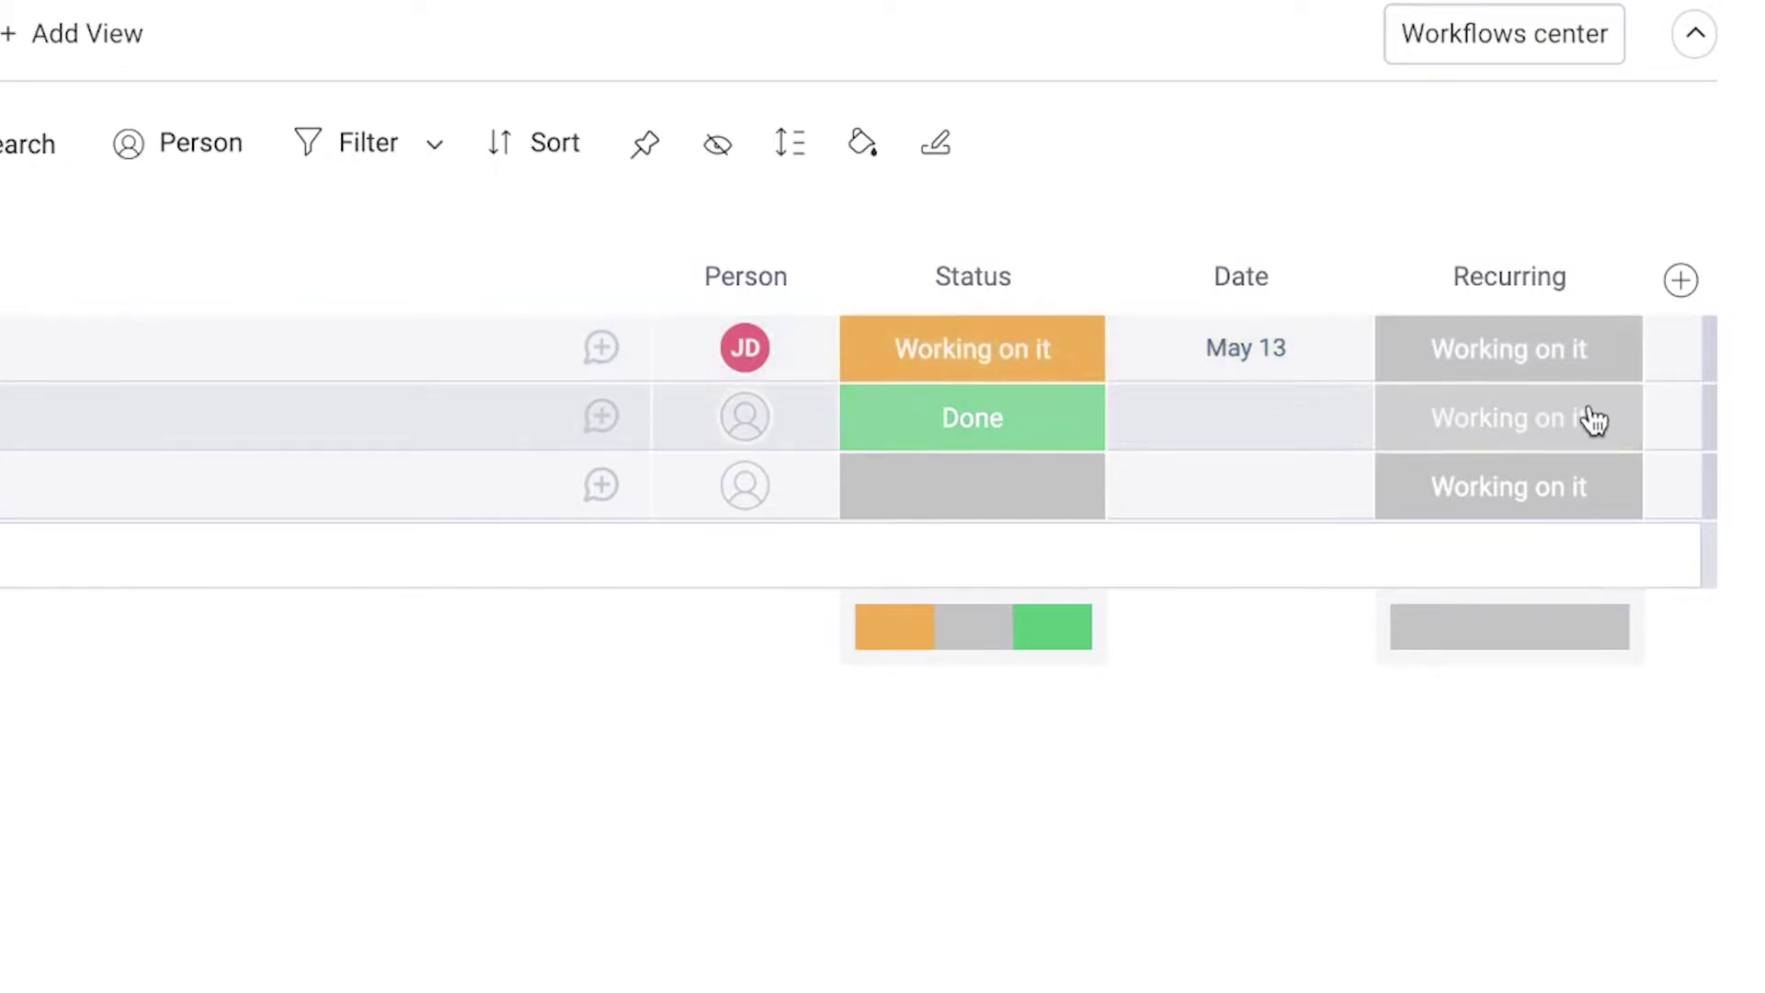
Move Working on it to the top of the Recurring labels and delete the 'recurring' label.
{"action": "left_click", "coordinate": [1507, 420]}
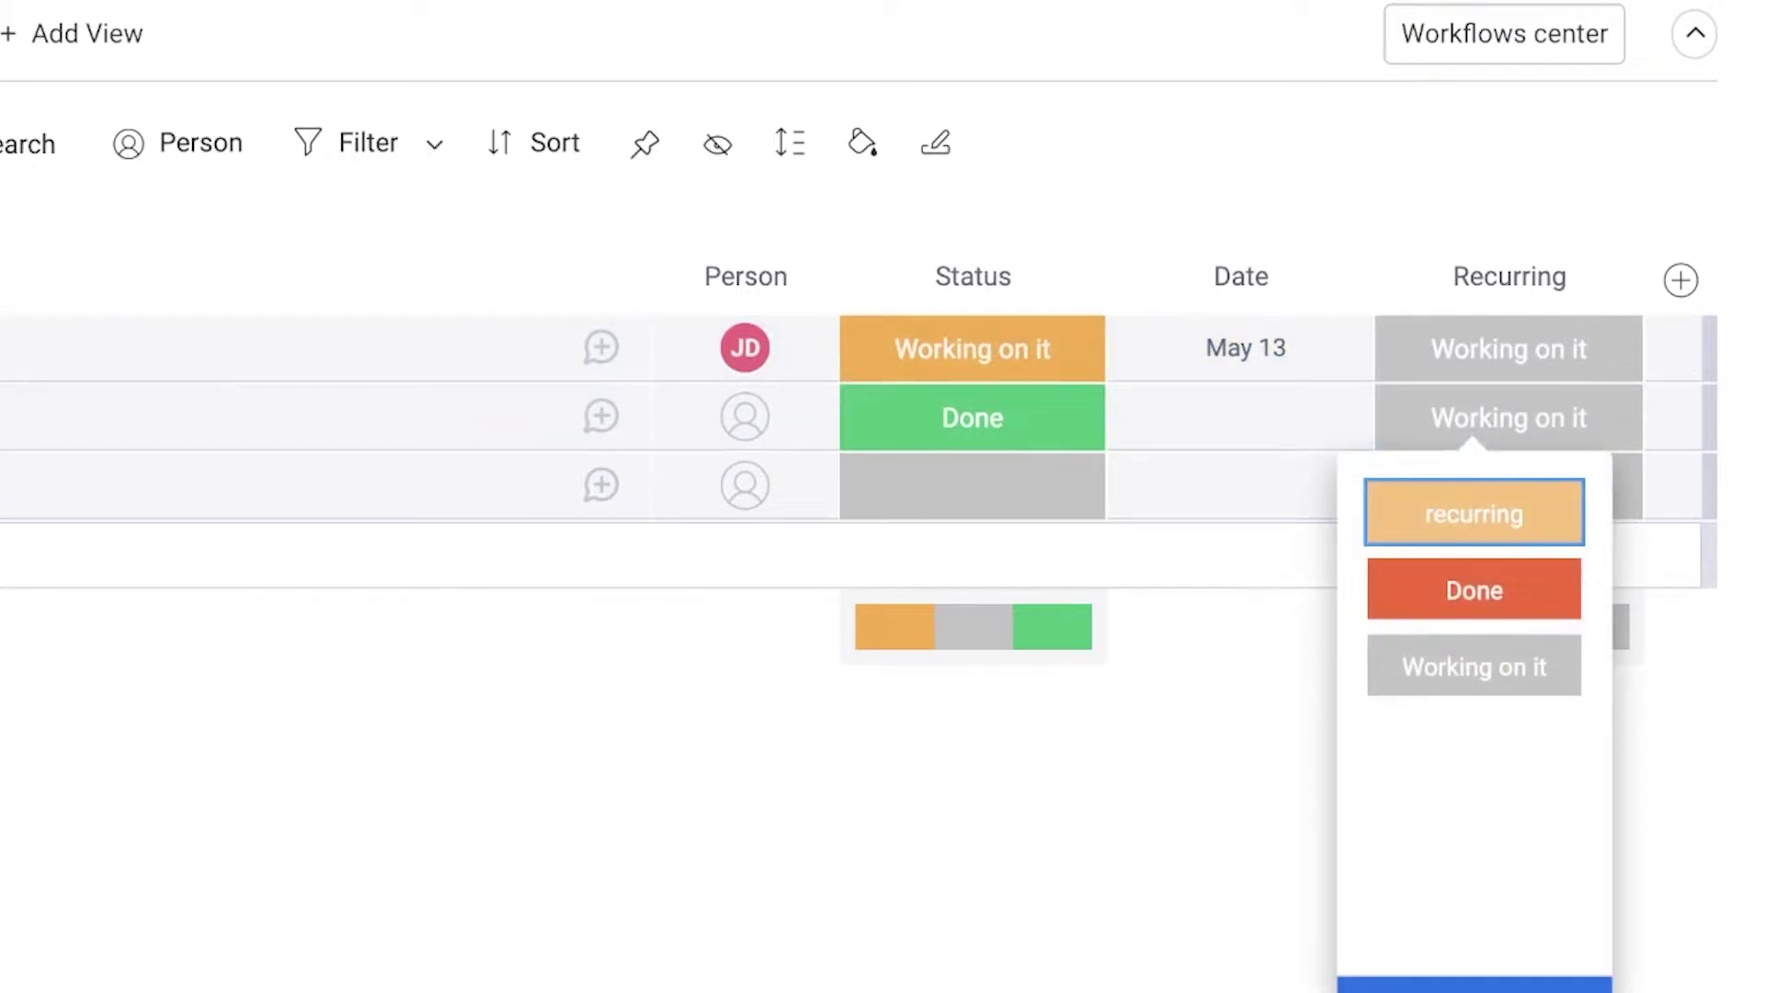
{"action": "left_click", "coordinate": [1473, 983]}
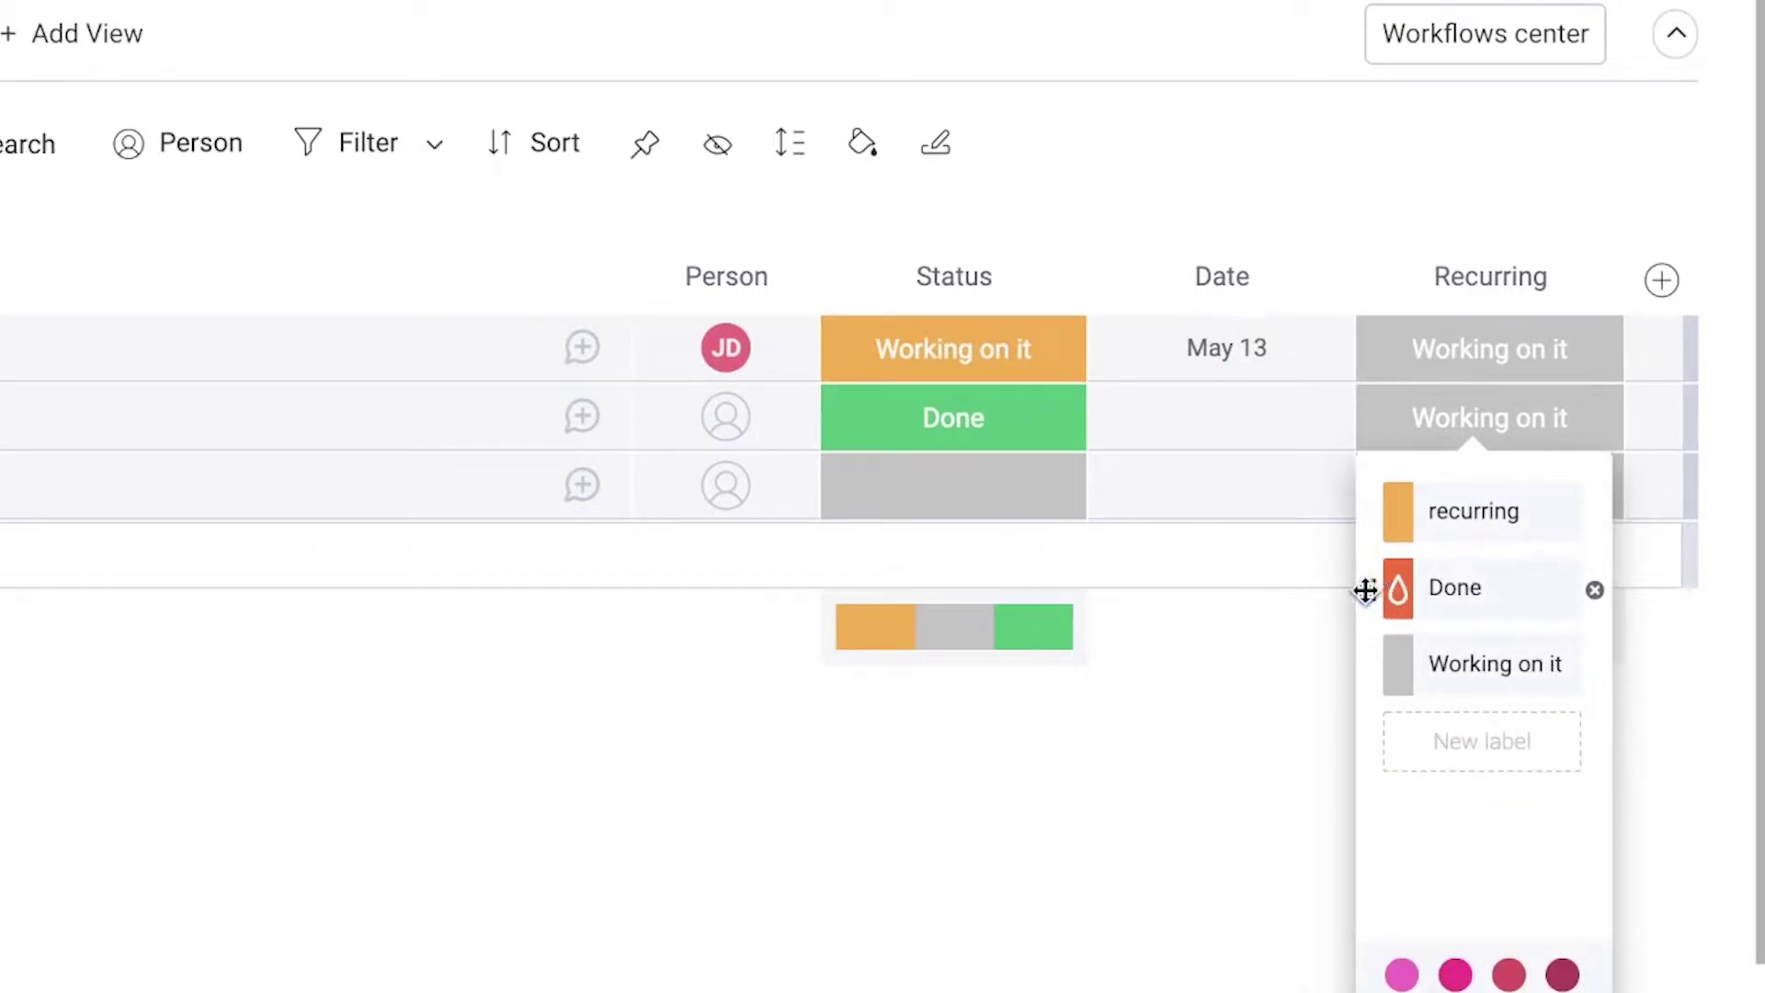
{"action": "left_click_drag", "start_coordinate": [1370, 660], "coordinate": [1384, 496]}
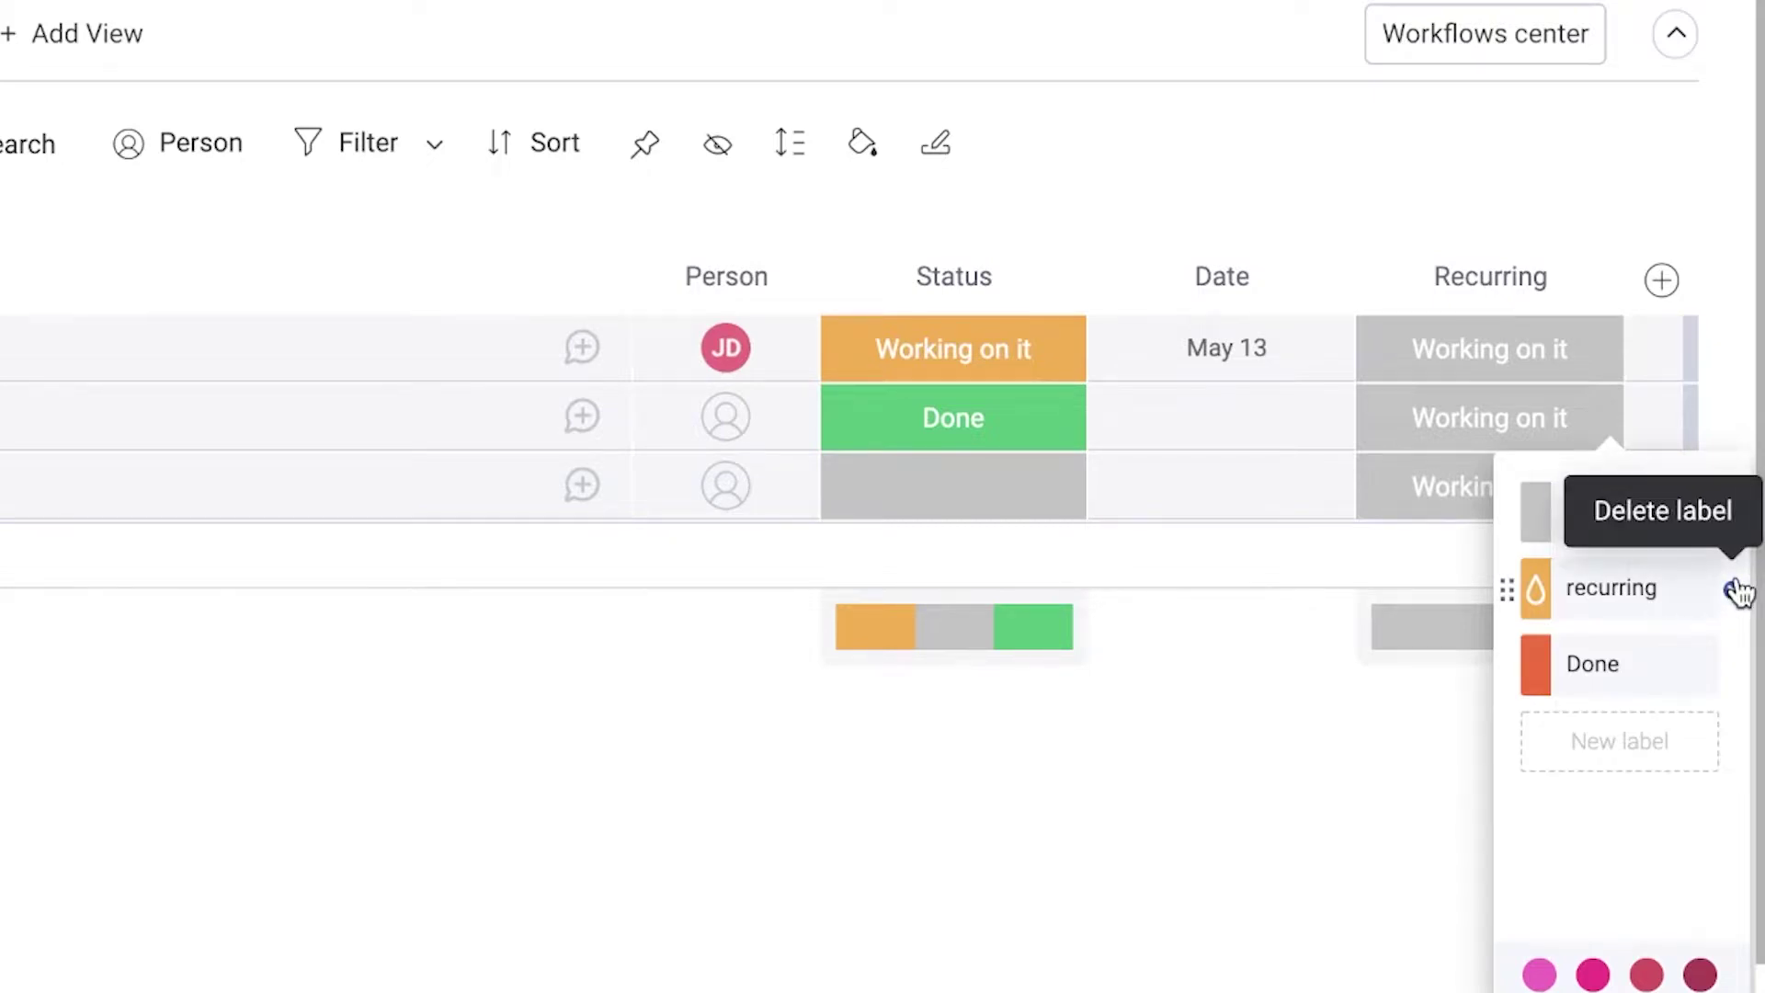
{"action": "left_click", "coordinate": [1738, 591]}
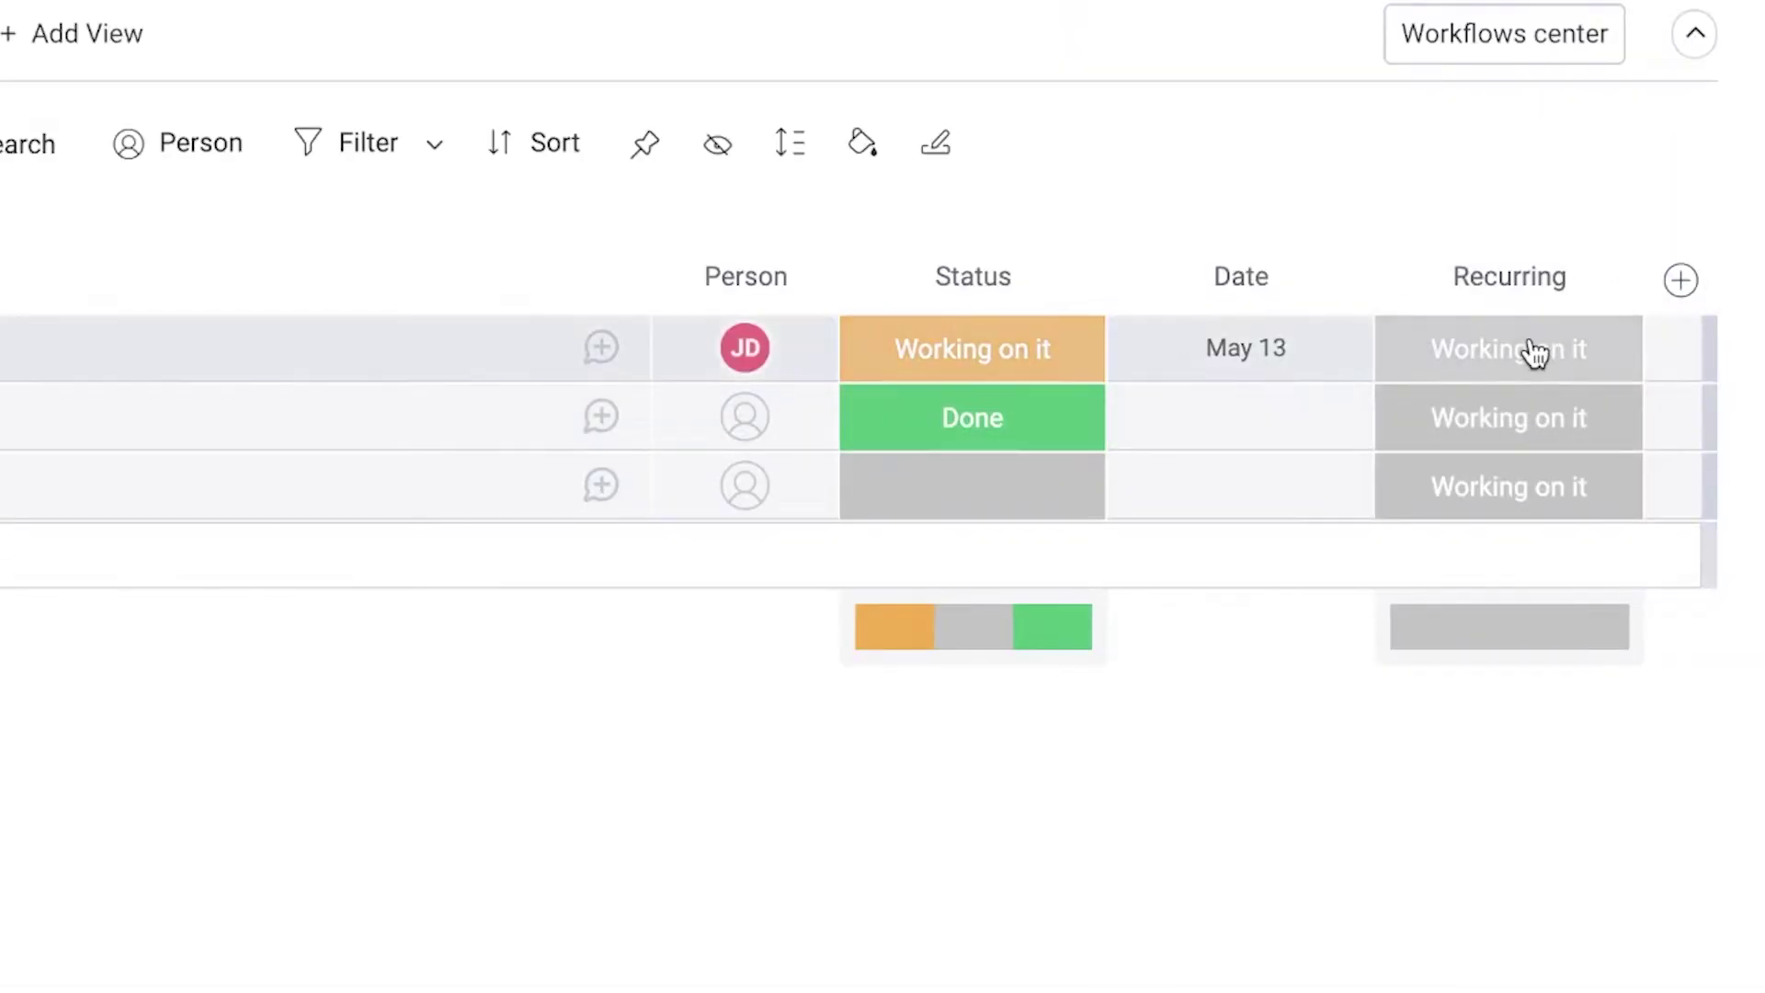
{"action": "left_click", "coordinate": [1527, 354]}
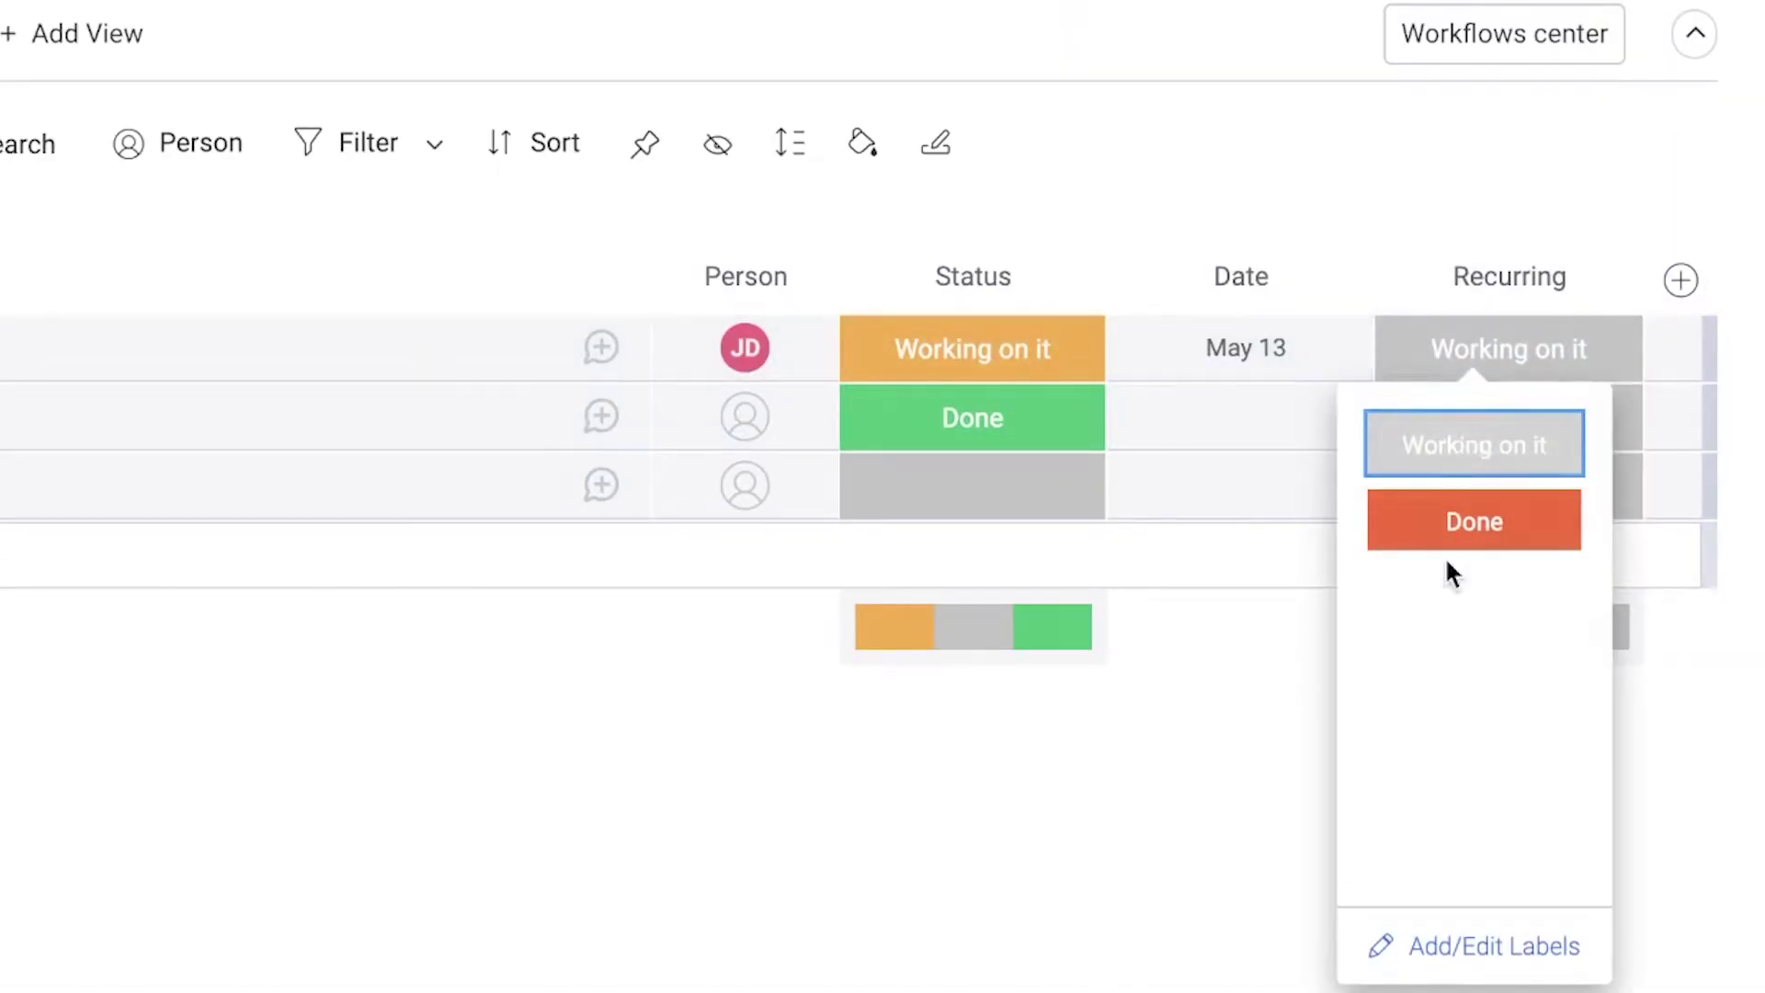
{"action": "left_click", "coordinate": [1003, 975]}
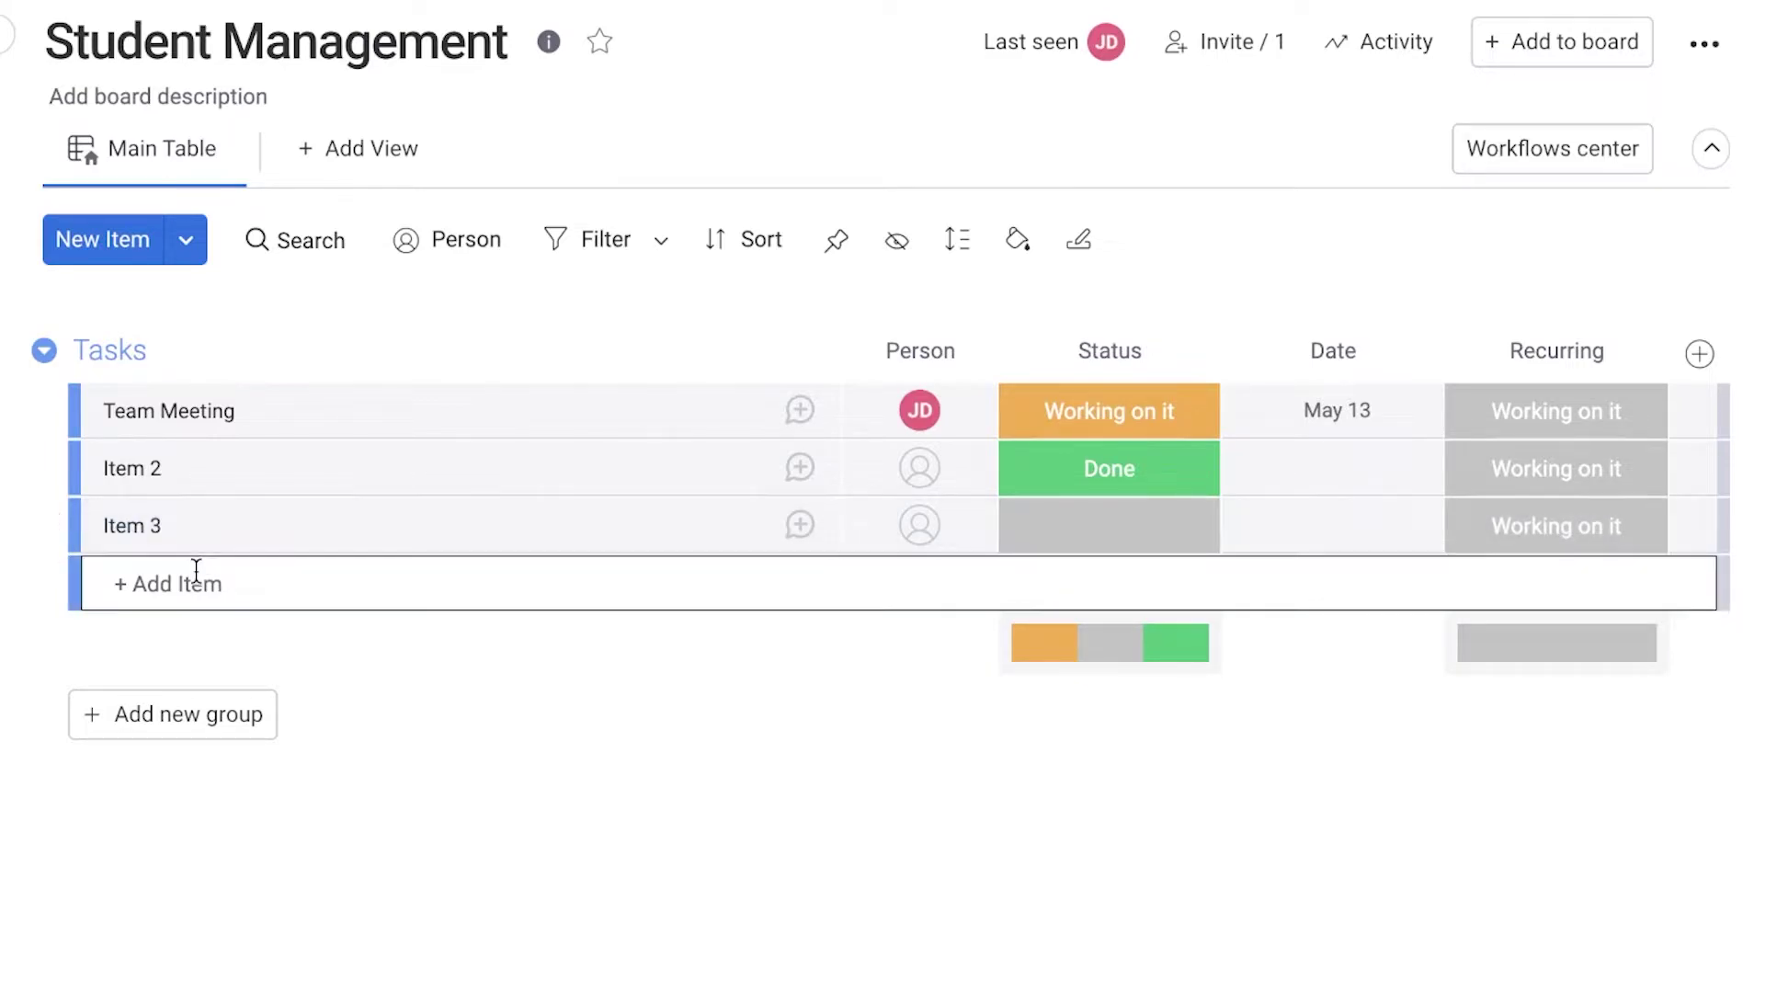
Add a new item named 'Setup team discord' to the Tasks group.
{"action": "left_click", "coordinate": [195, 572]}
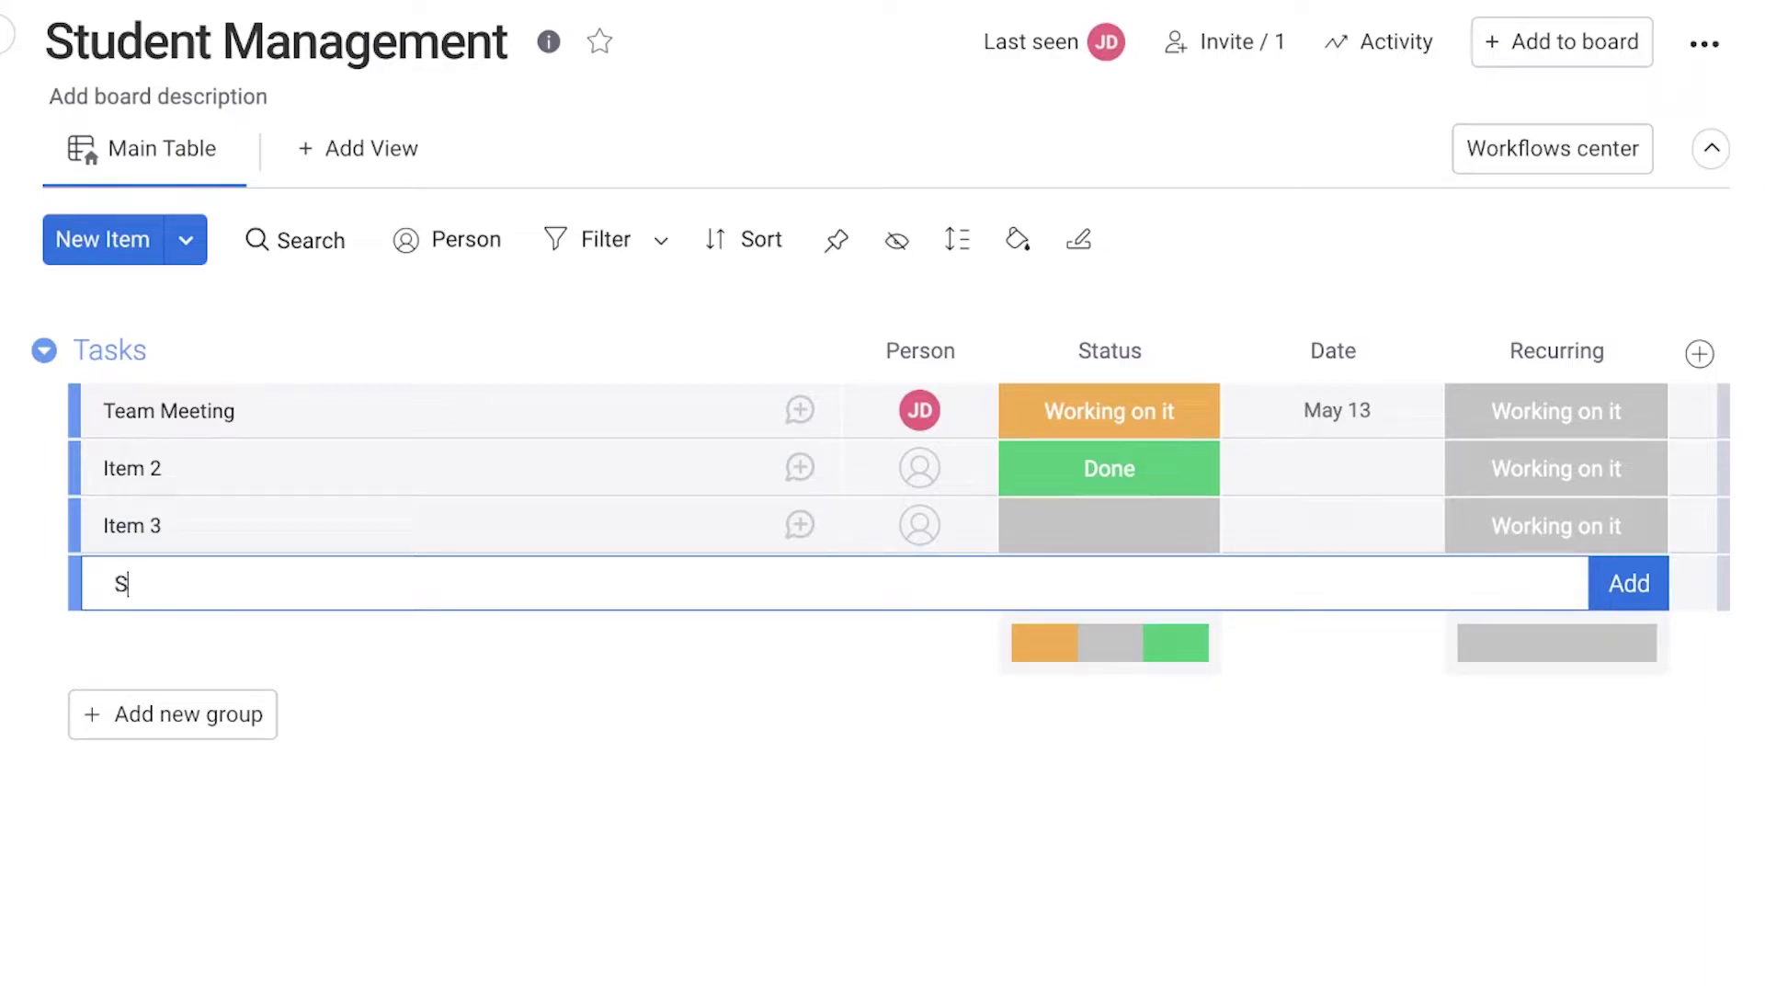
{"action": "type", "text": "Setup team dis"}
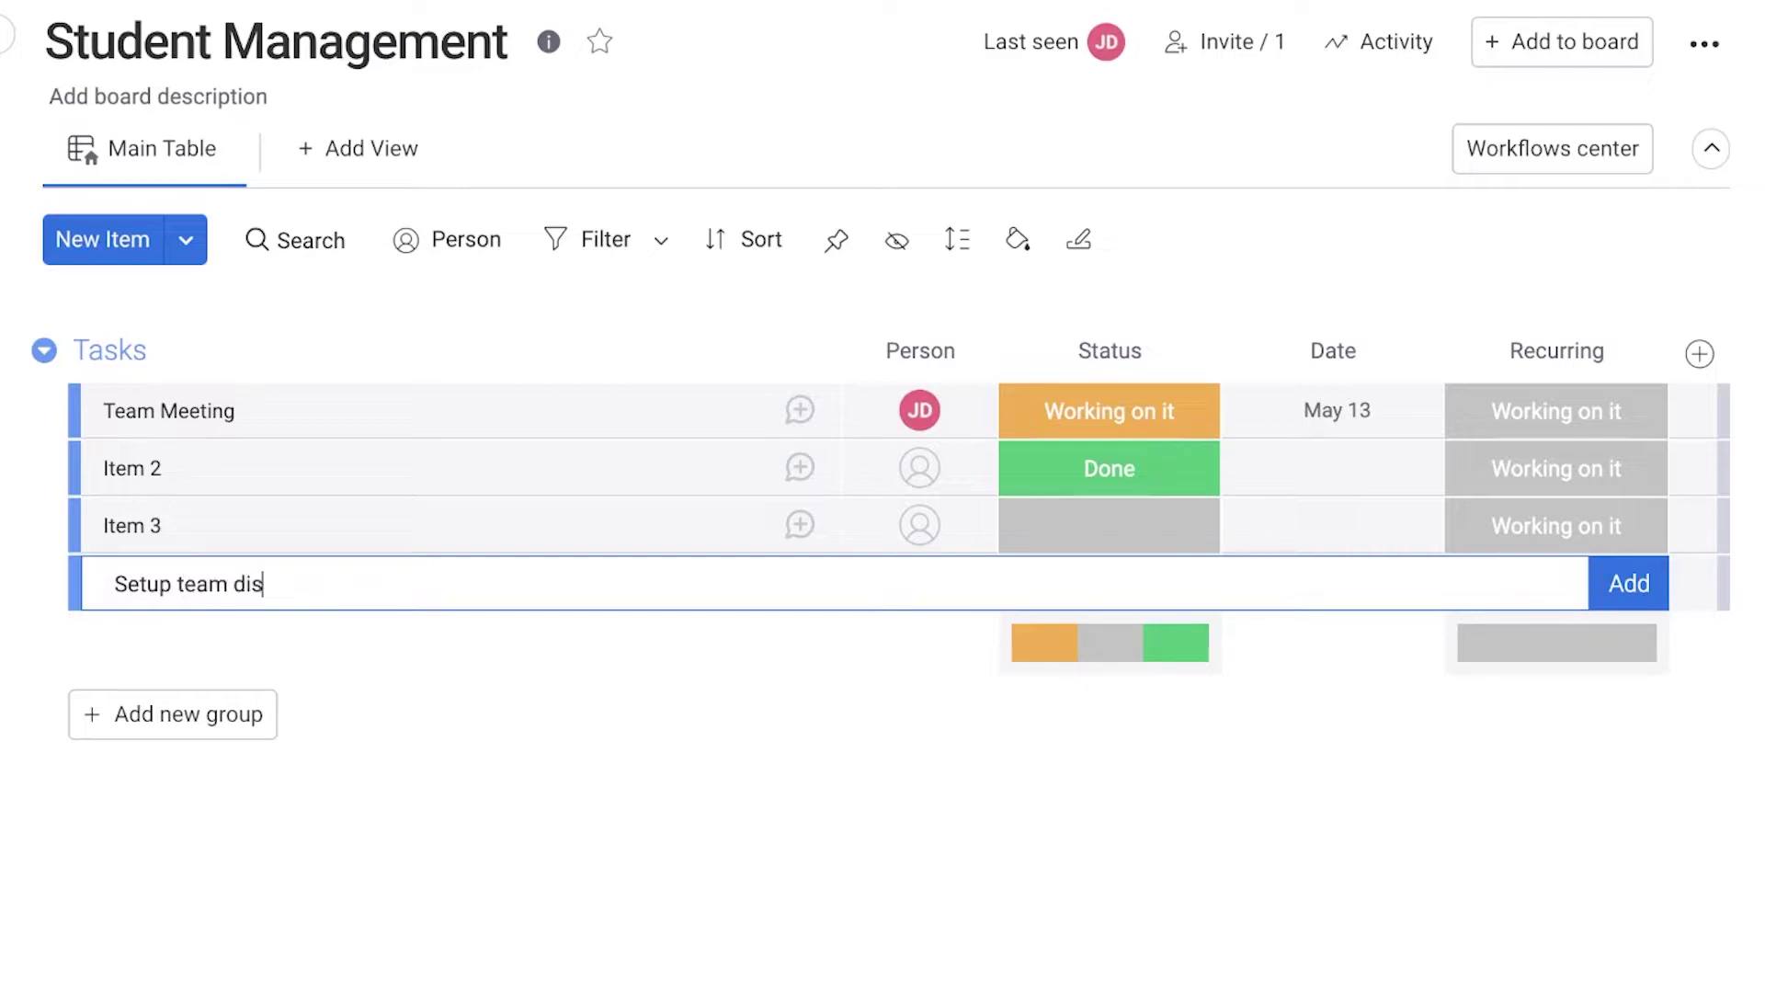
{"action": "type", "text": "cord"}
{"action": "key", "text": "Return"}
Set Setup team discord's Recurring label to 'new' and its Date to Apr 21.
{"action": "left_click", "coordinate": [1521, 593]}
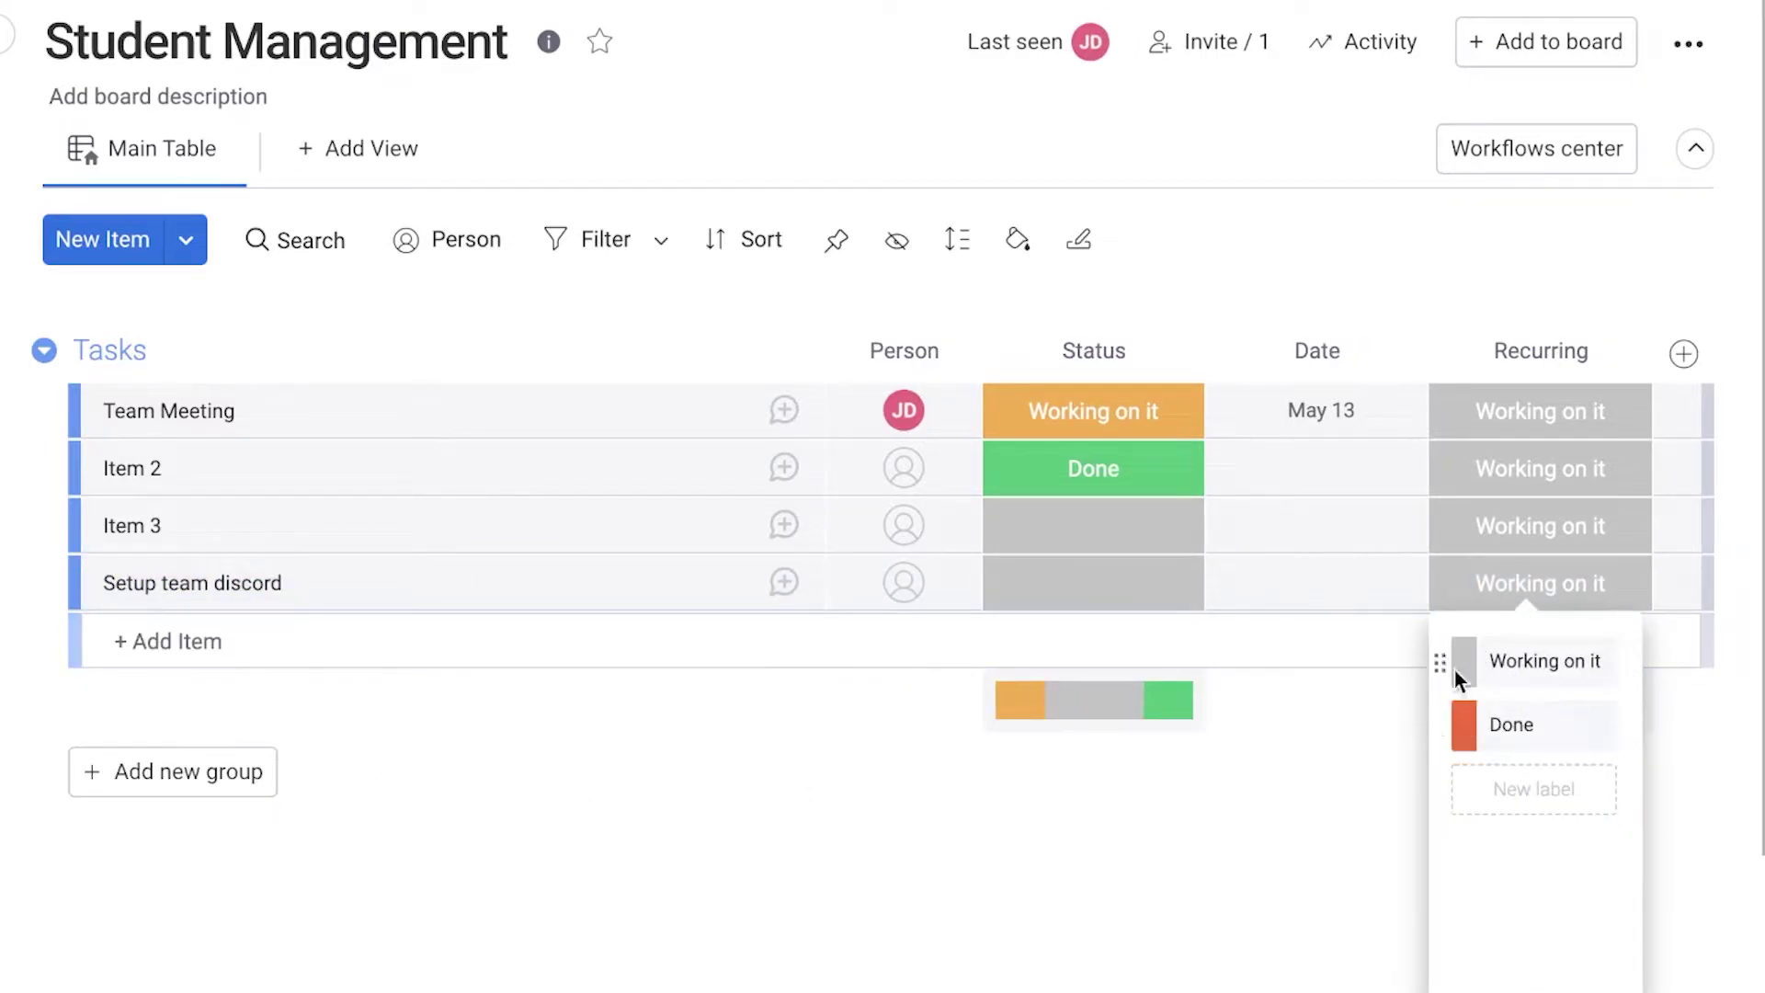
{"action": "left_click_drag", "start_coordinate": [1563, 322], "coordinate": [1563, 260]}
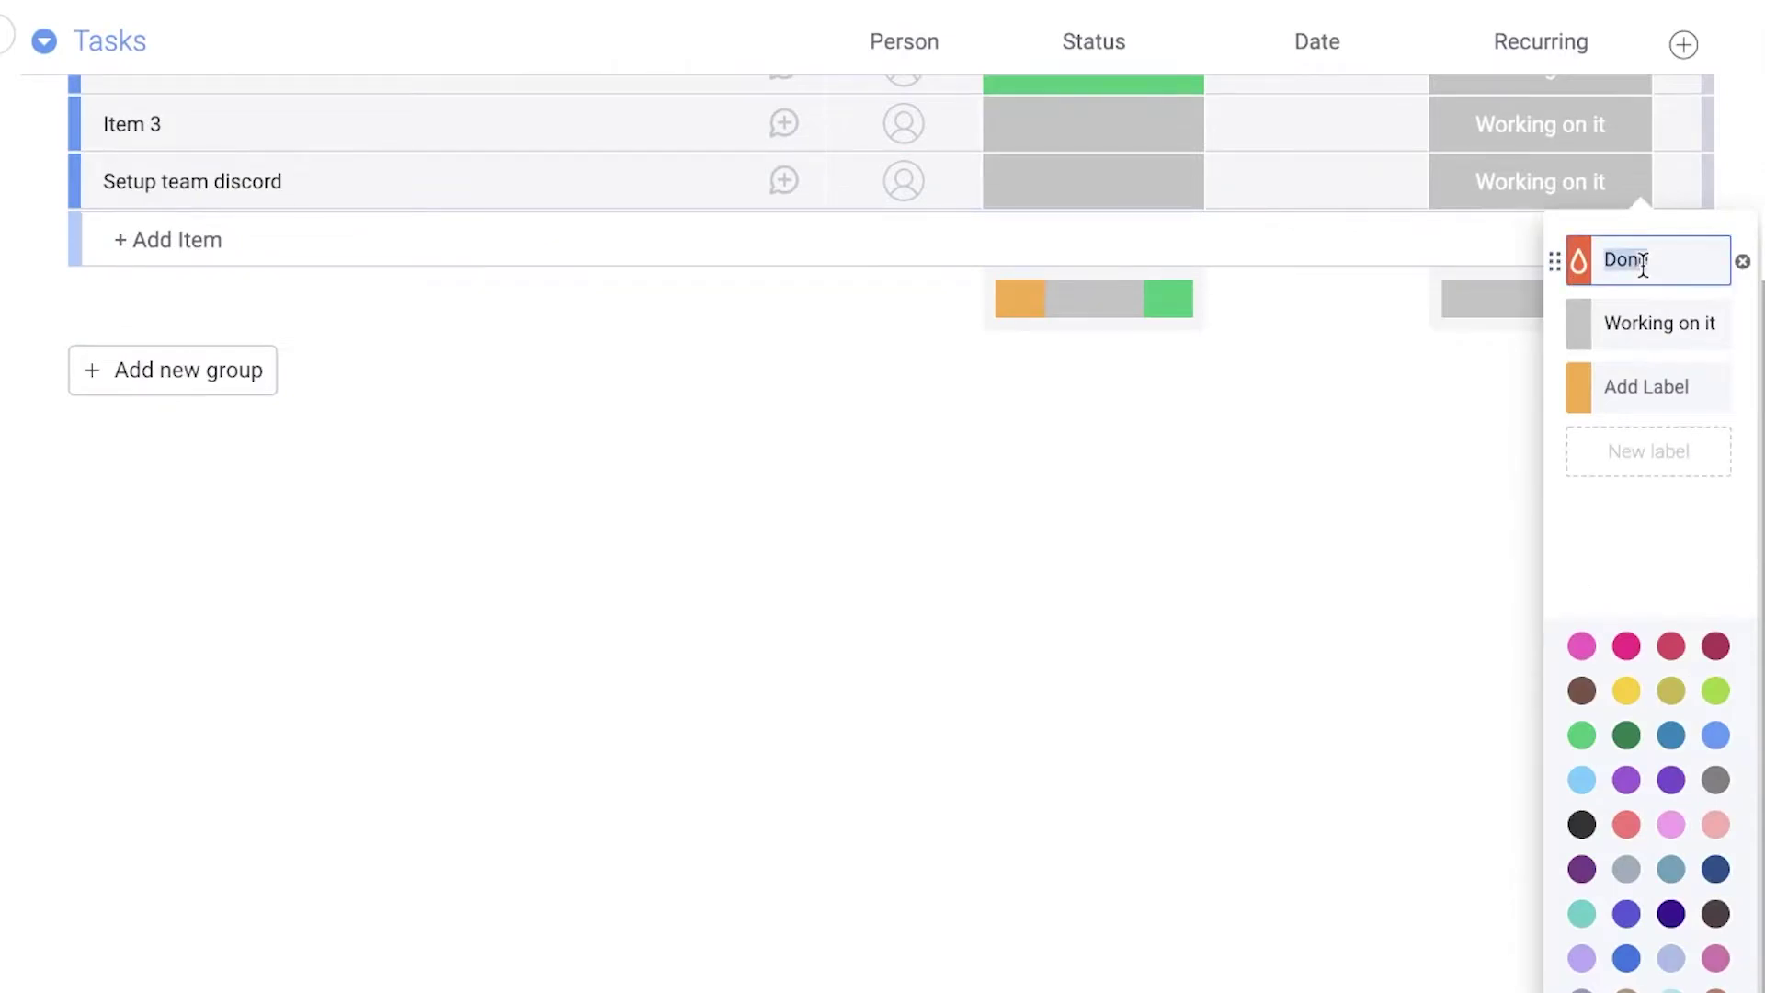
{"action": "left_click", "coordinate": [1467, 586]}
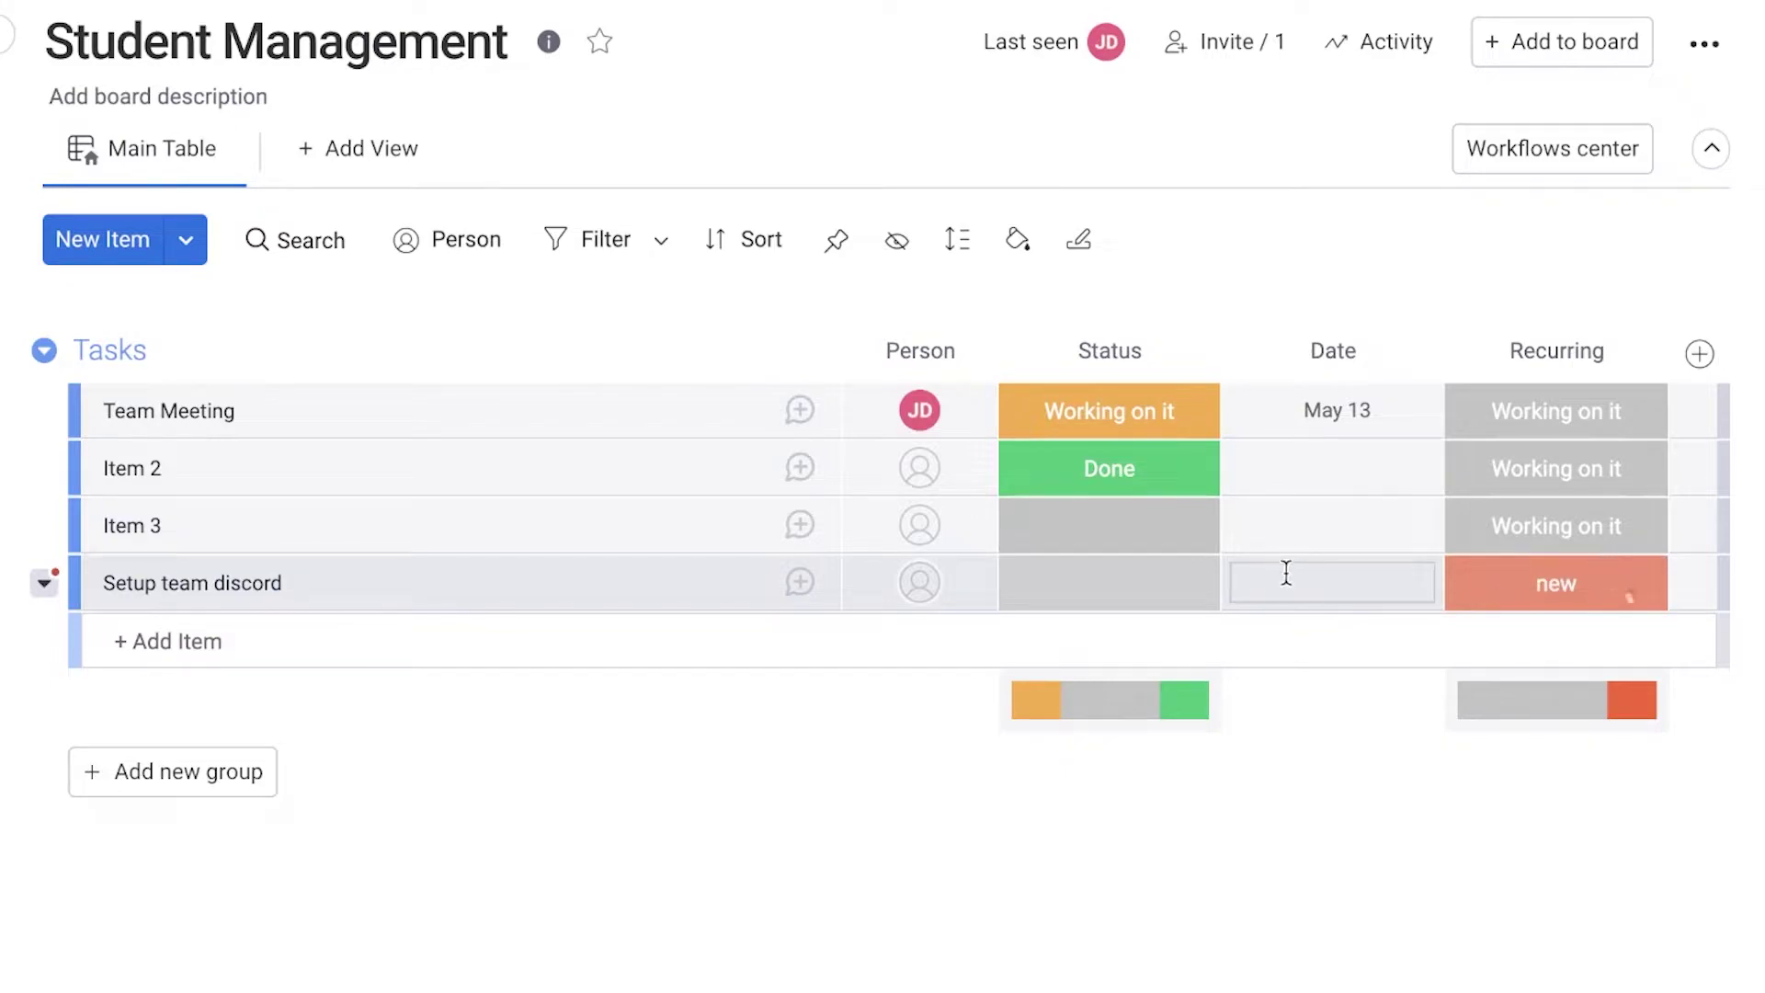
{"action": "left_click", "coordinate": [1286, 573]}
{"action": "left_click", "coordinate": [1333, 978]}
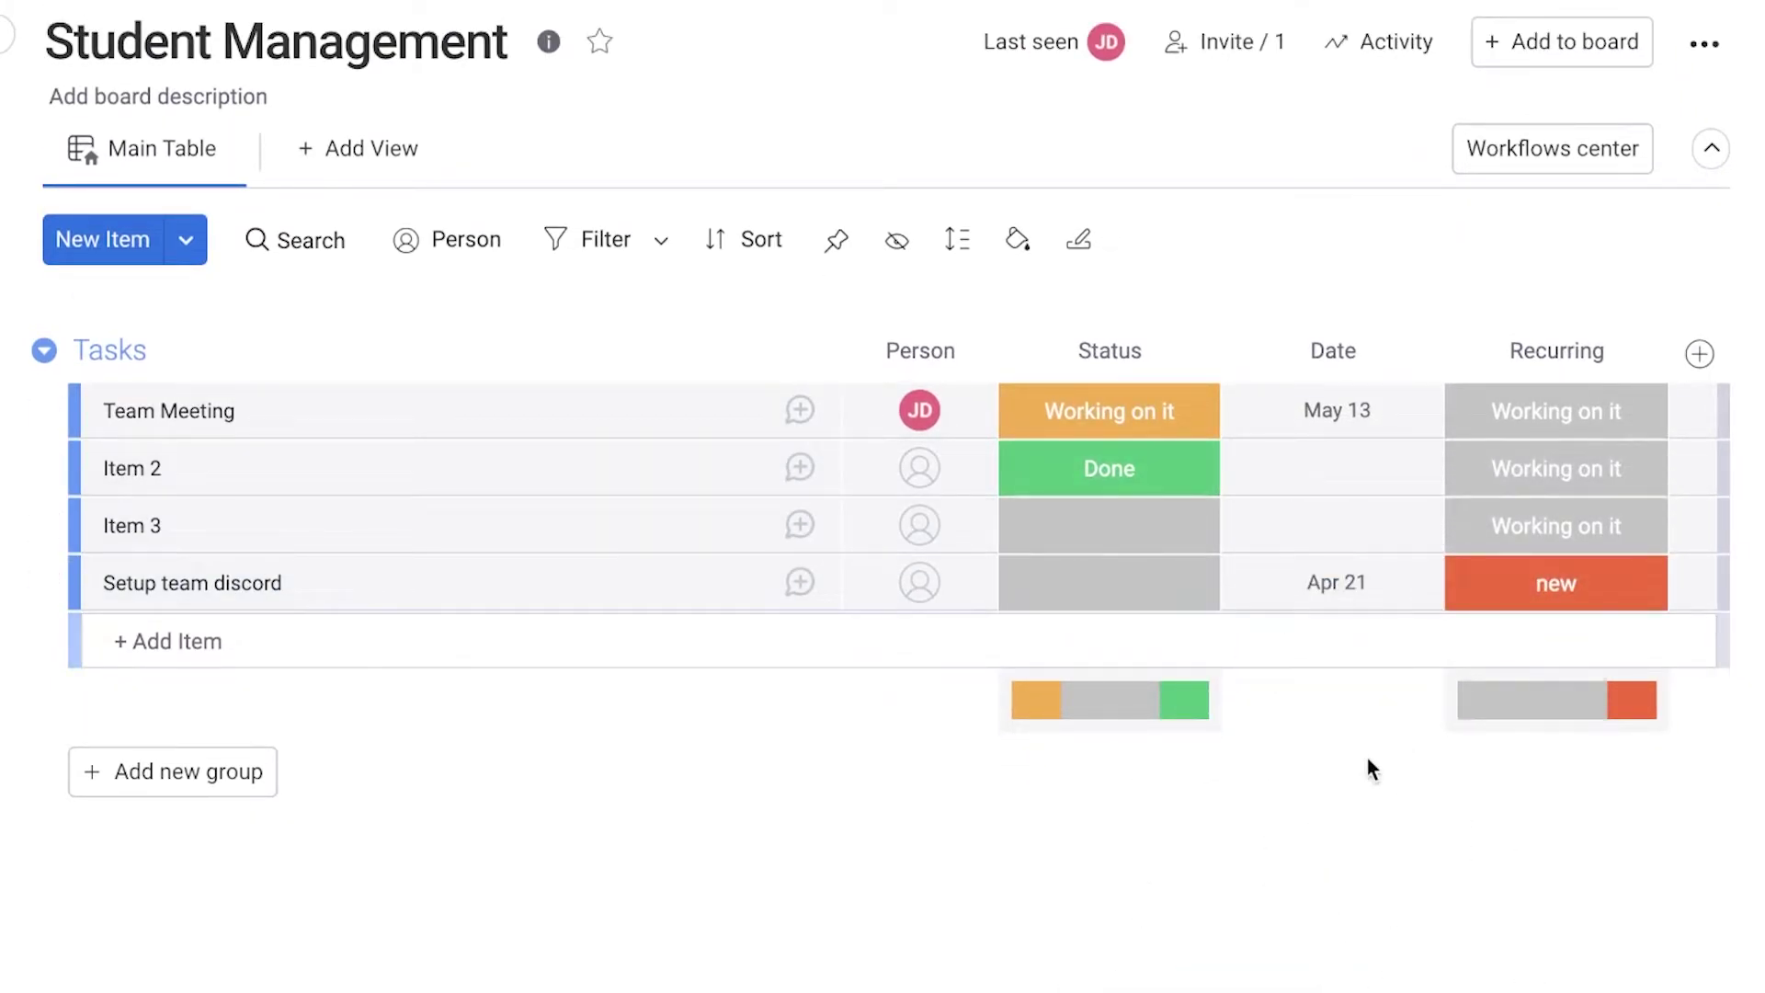
Change Setup team discord's Recurring to Working on it and confirm its Date moved to May 6.
{"action": "left_click", "coordinate": [1577, 584]}
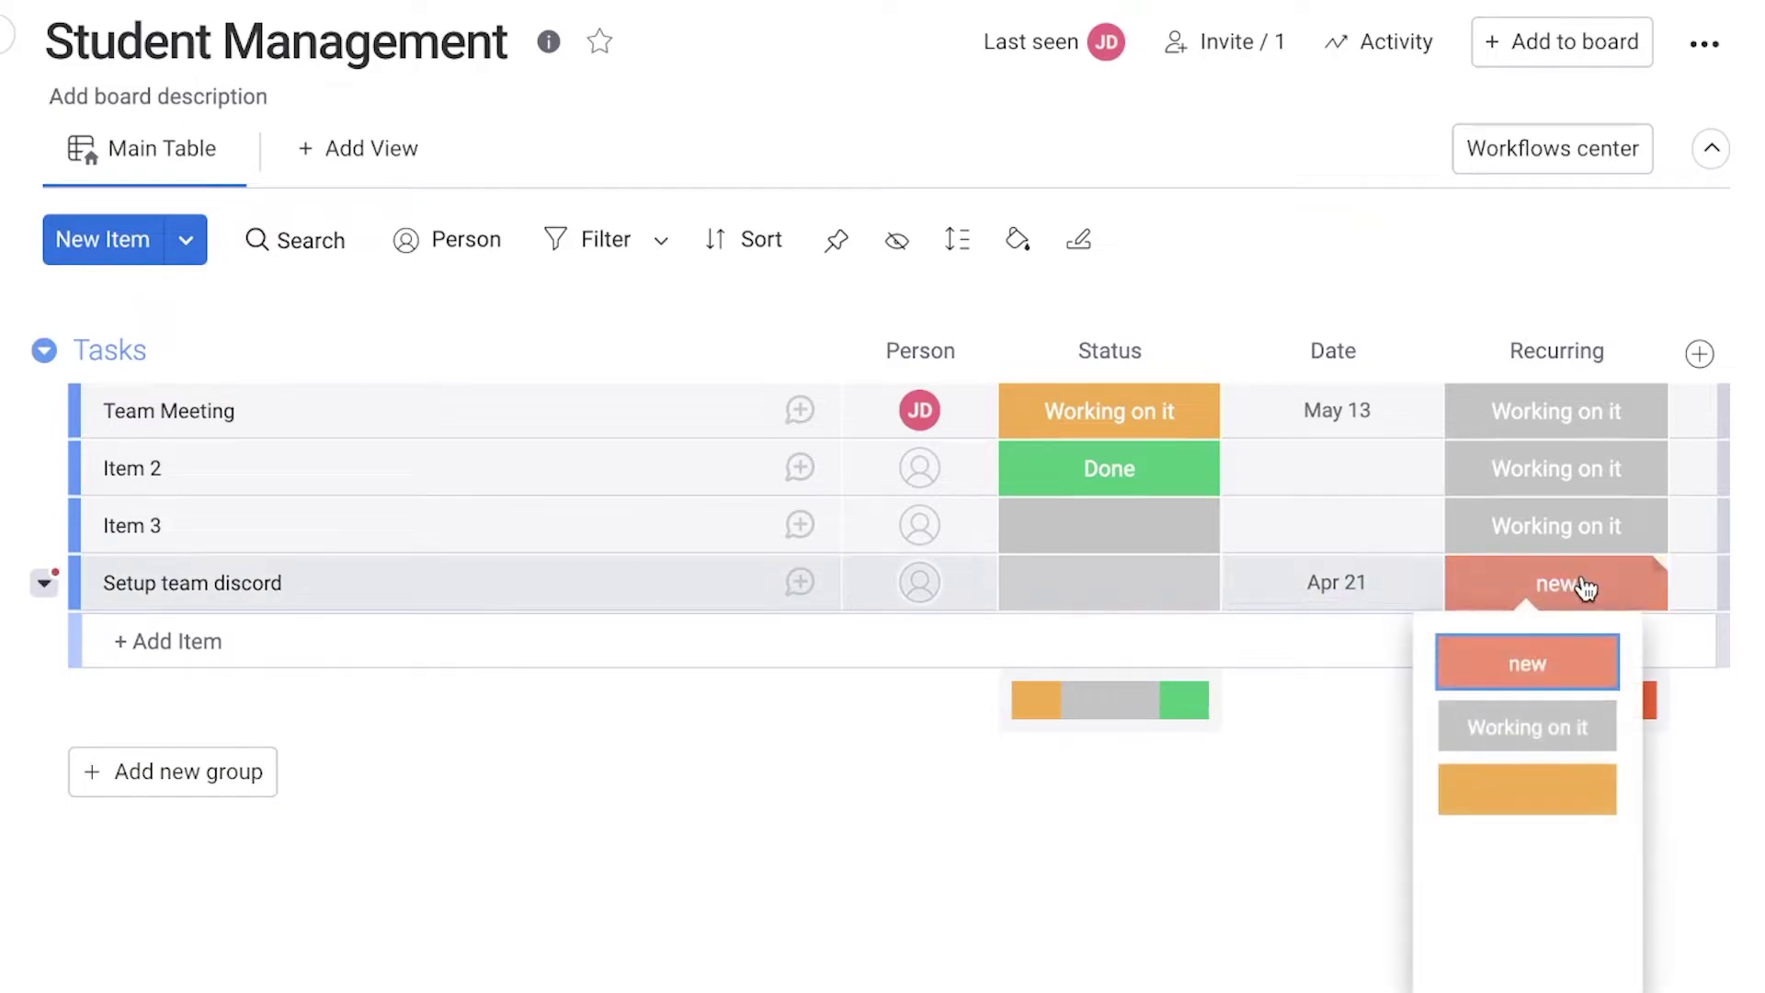
{"action": "left_click", "coordinate": [1528, 731]}
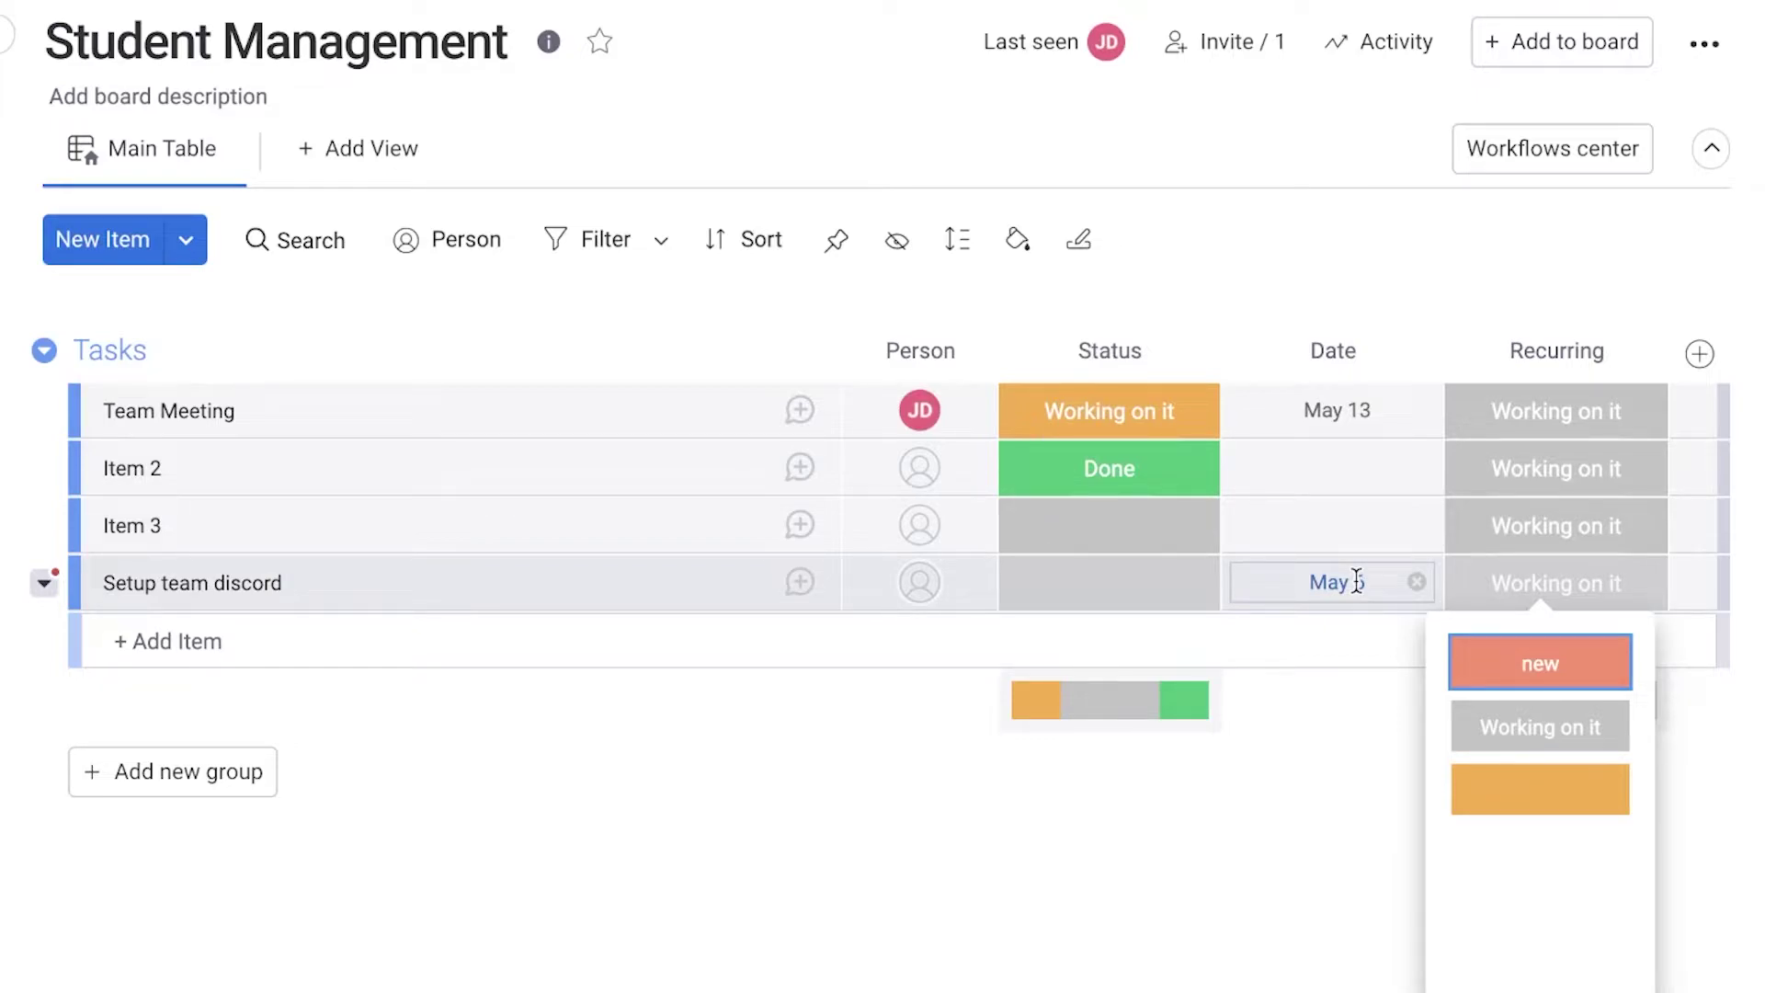
{"action": "left_click", "coordinate": [1313, 576]}
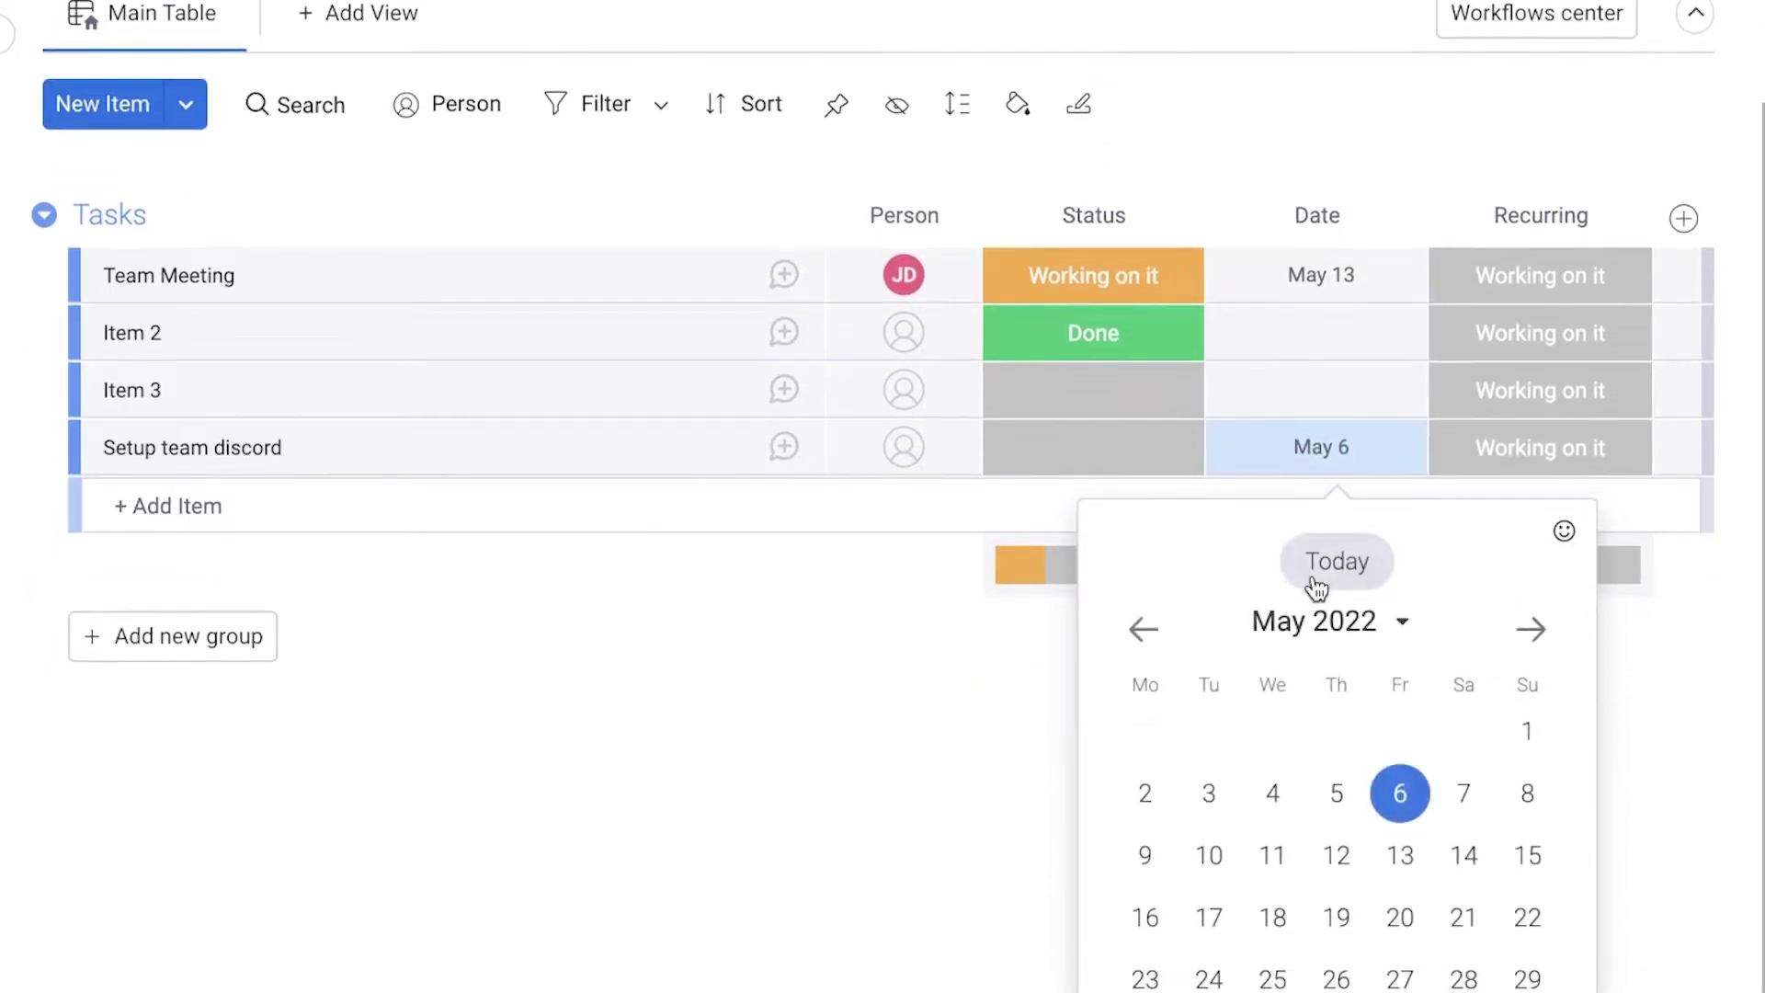
{"action": "left_click", "coordinate": [1150, 625]}
{"action": "left_click", "coordinate": [1533, 688]}
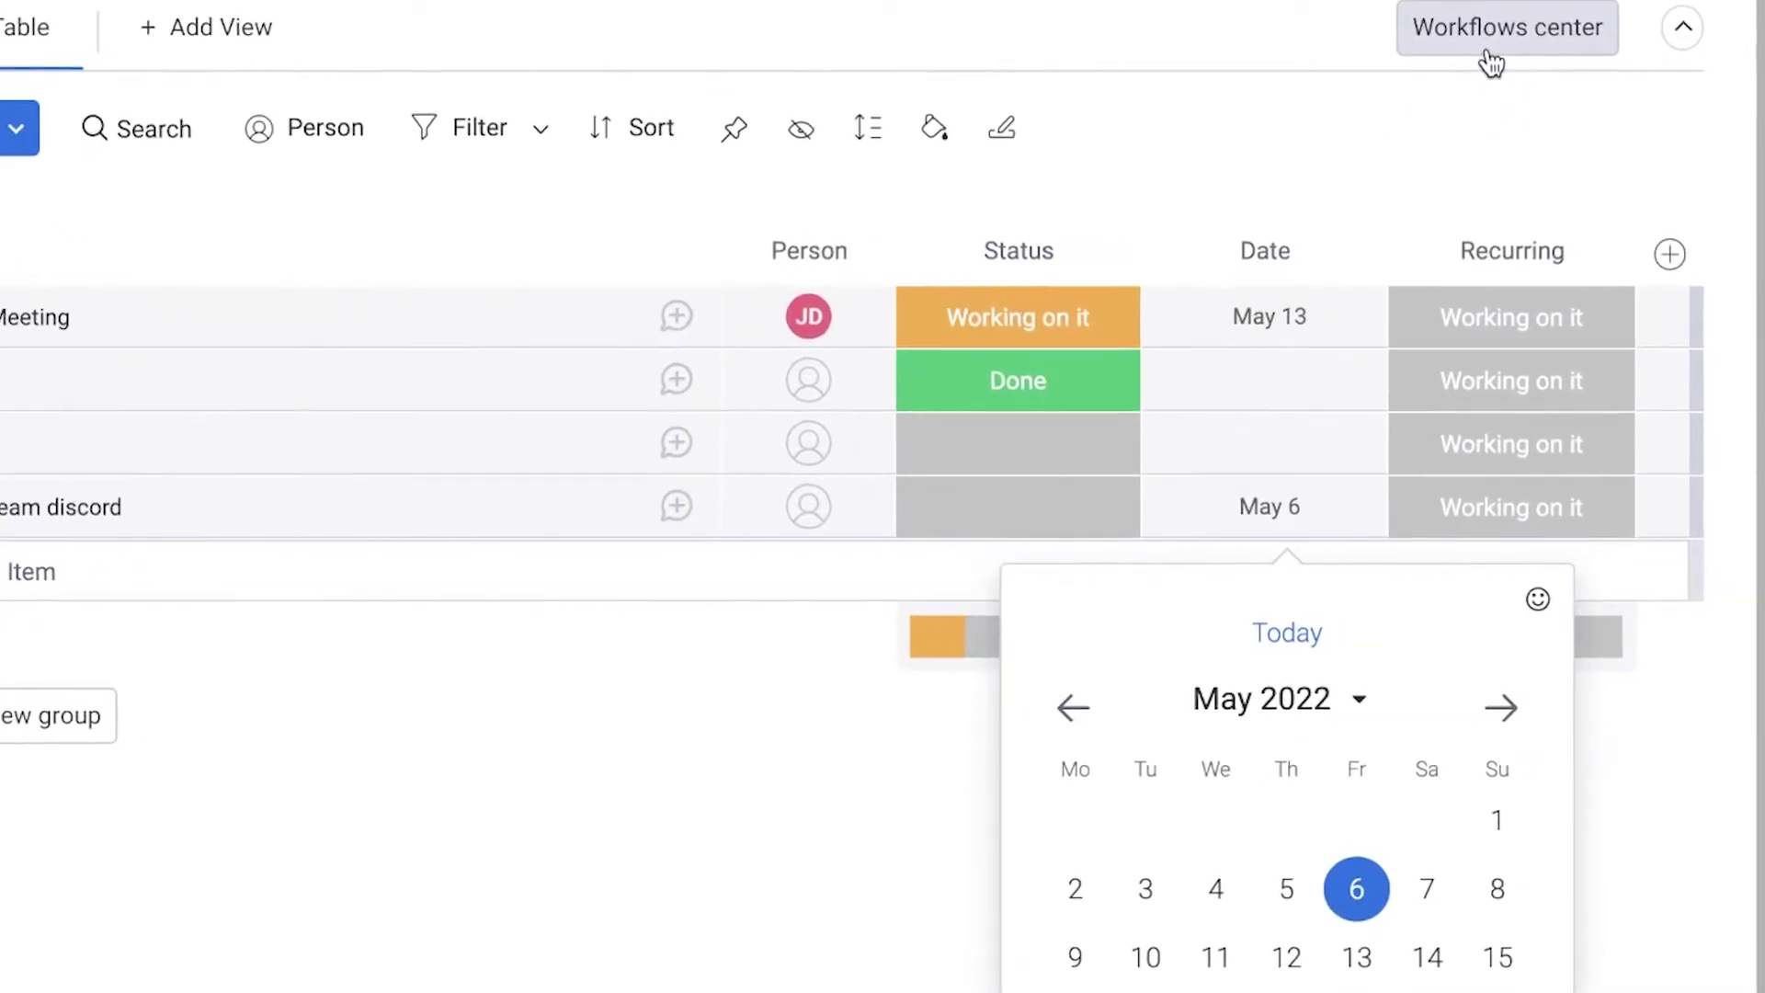
Reopen the board's existing Recurring workflow for editing from Board Workflows.
{"action": "left_click", "coordinate": [1499, 21]}
{"action": "left_click", "coordinate": [1453, 68]}
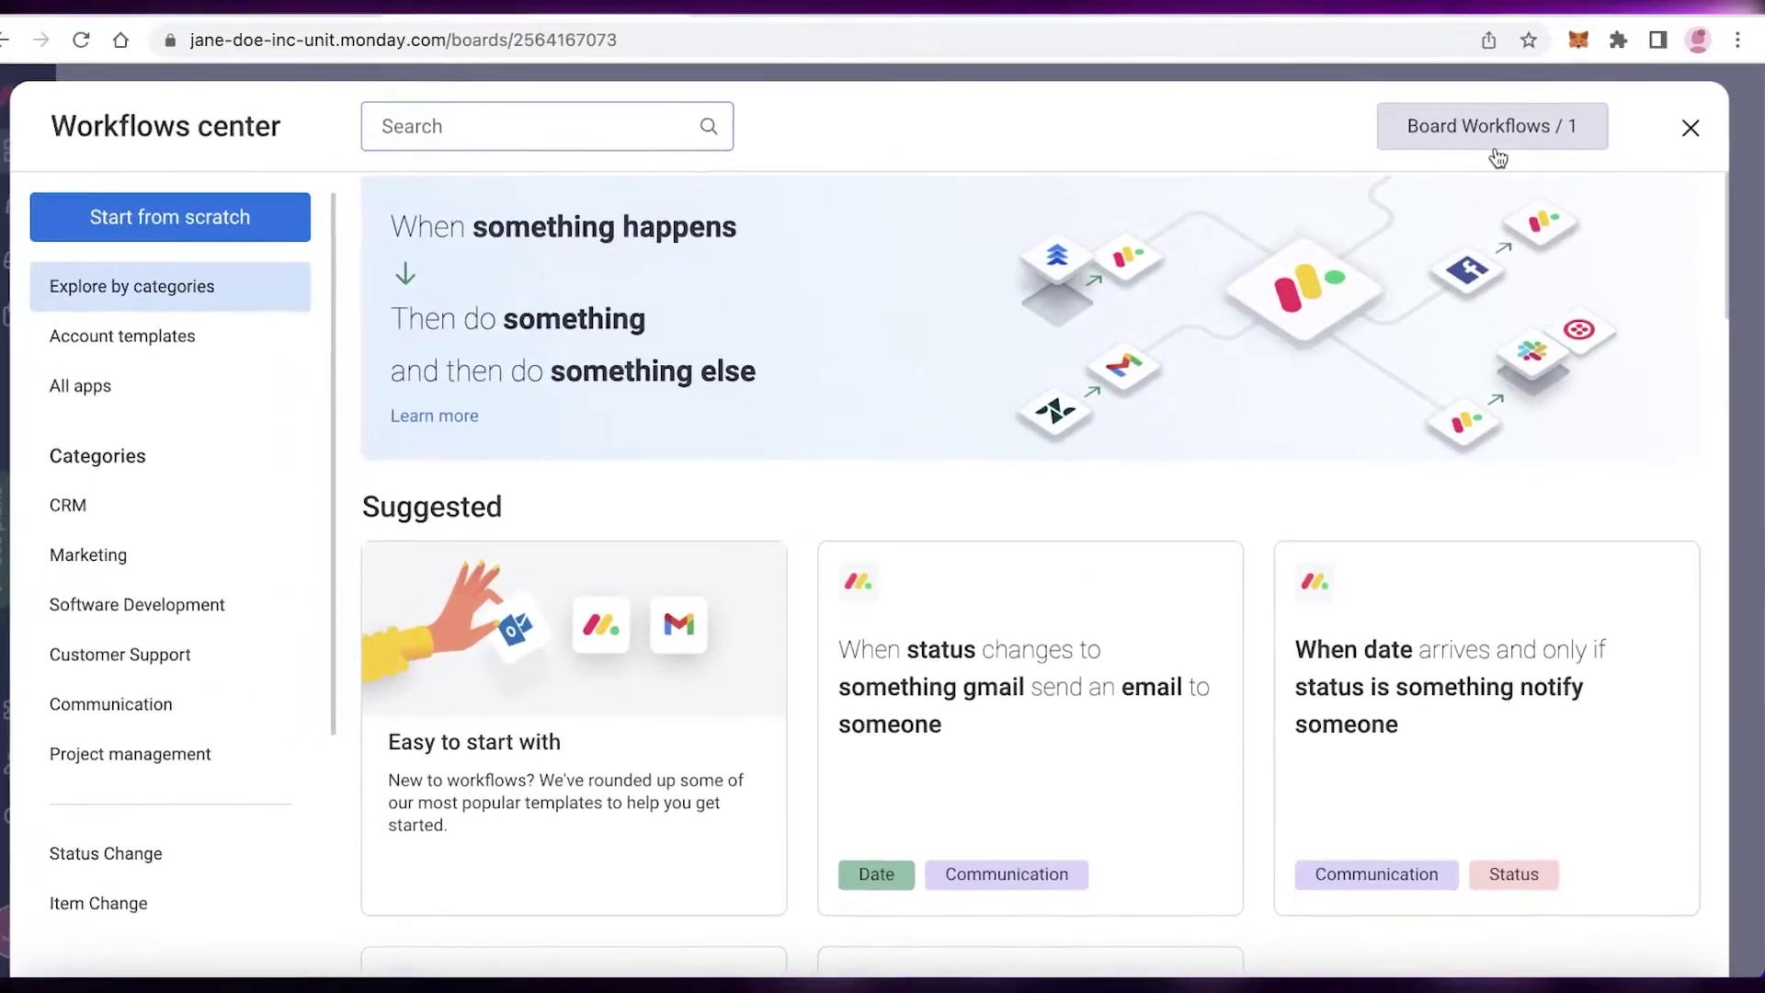
{"action": "left_click", "coordinate": [1453, 82]}
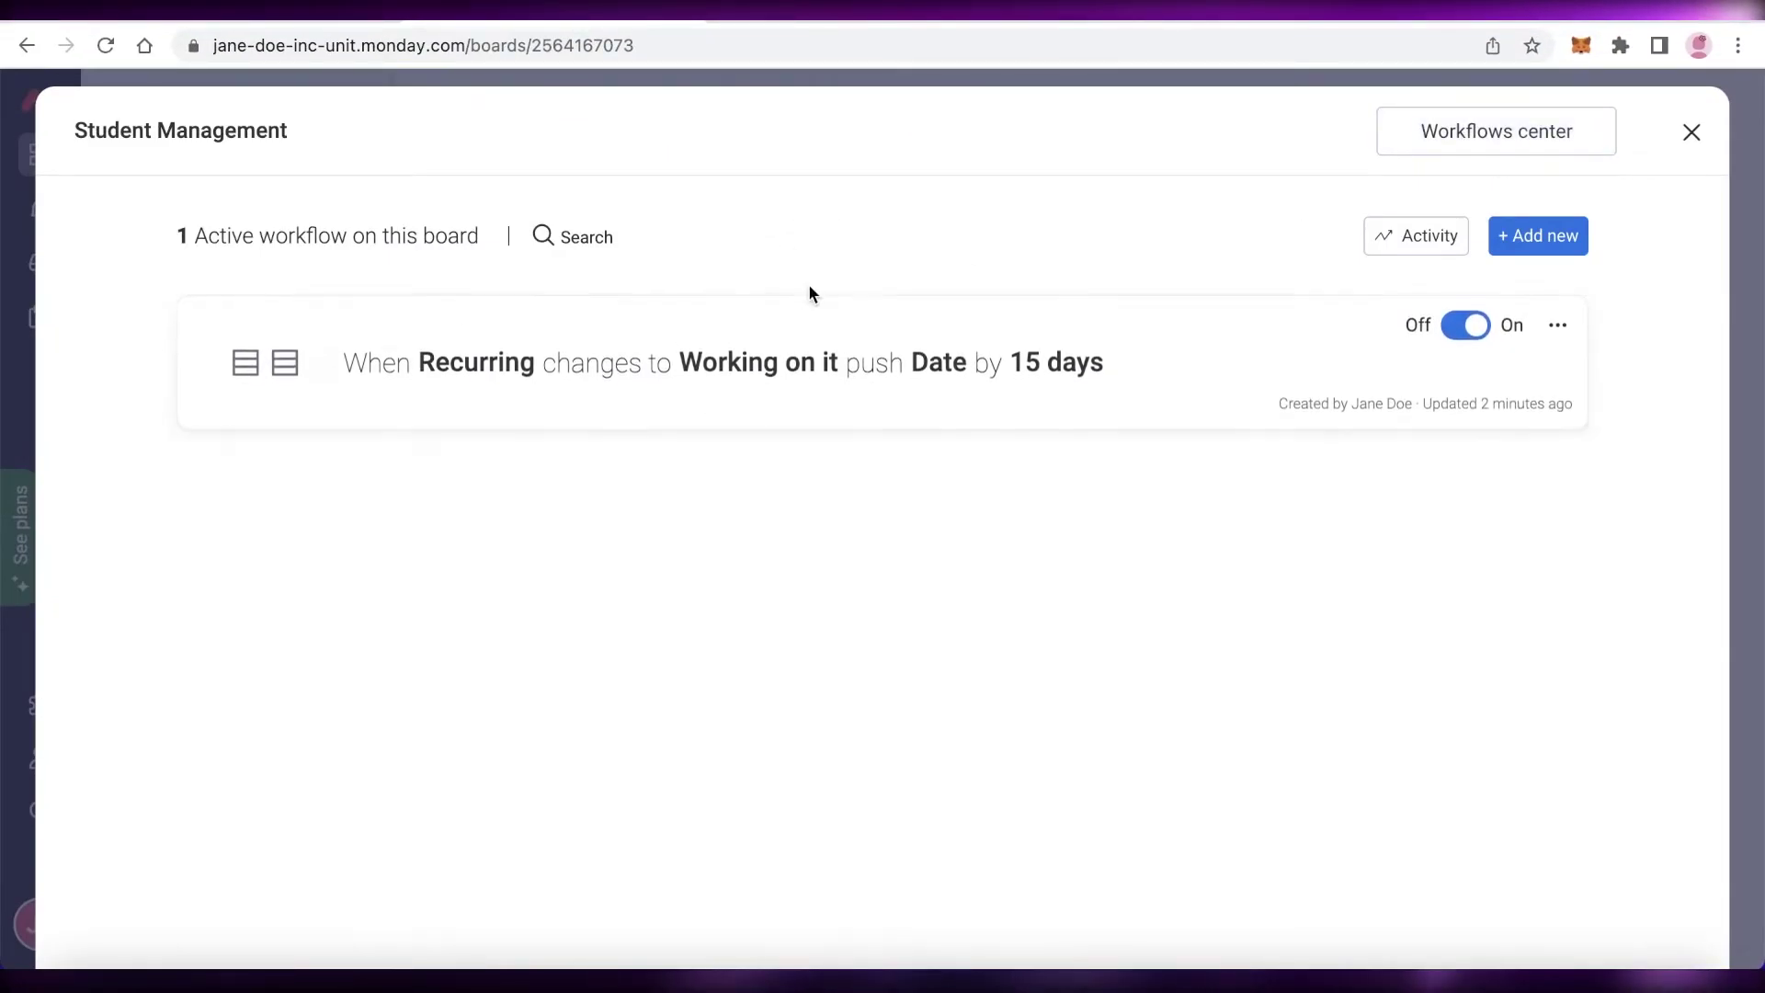
{"action": "left_click", "coordinate": [935, 357]}
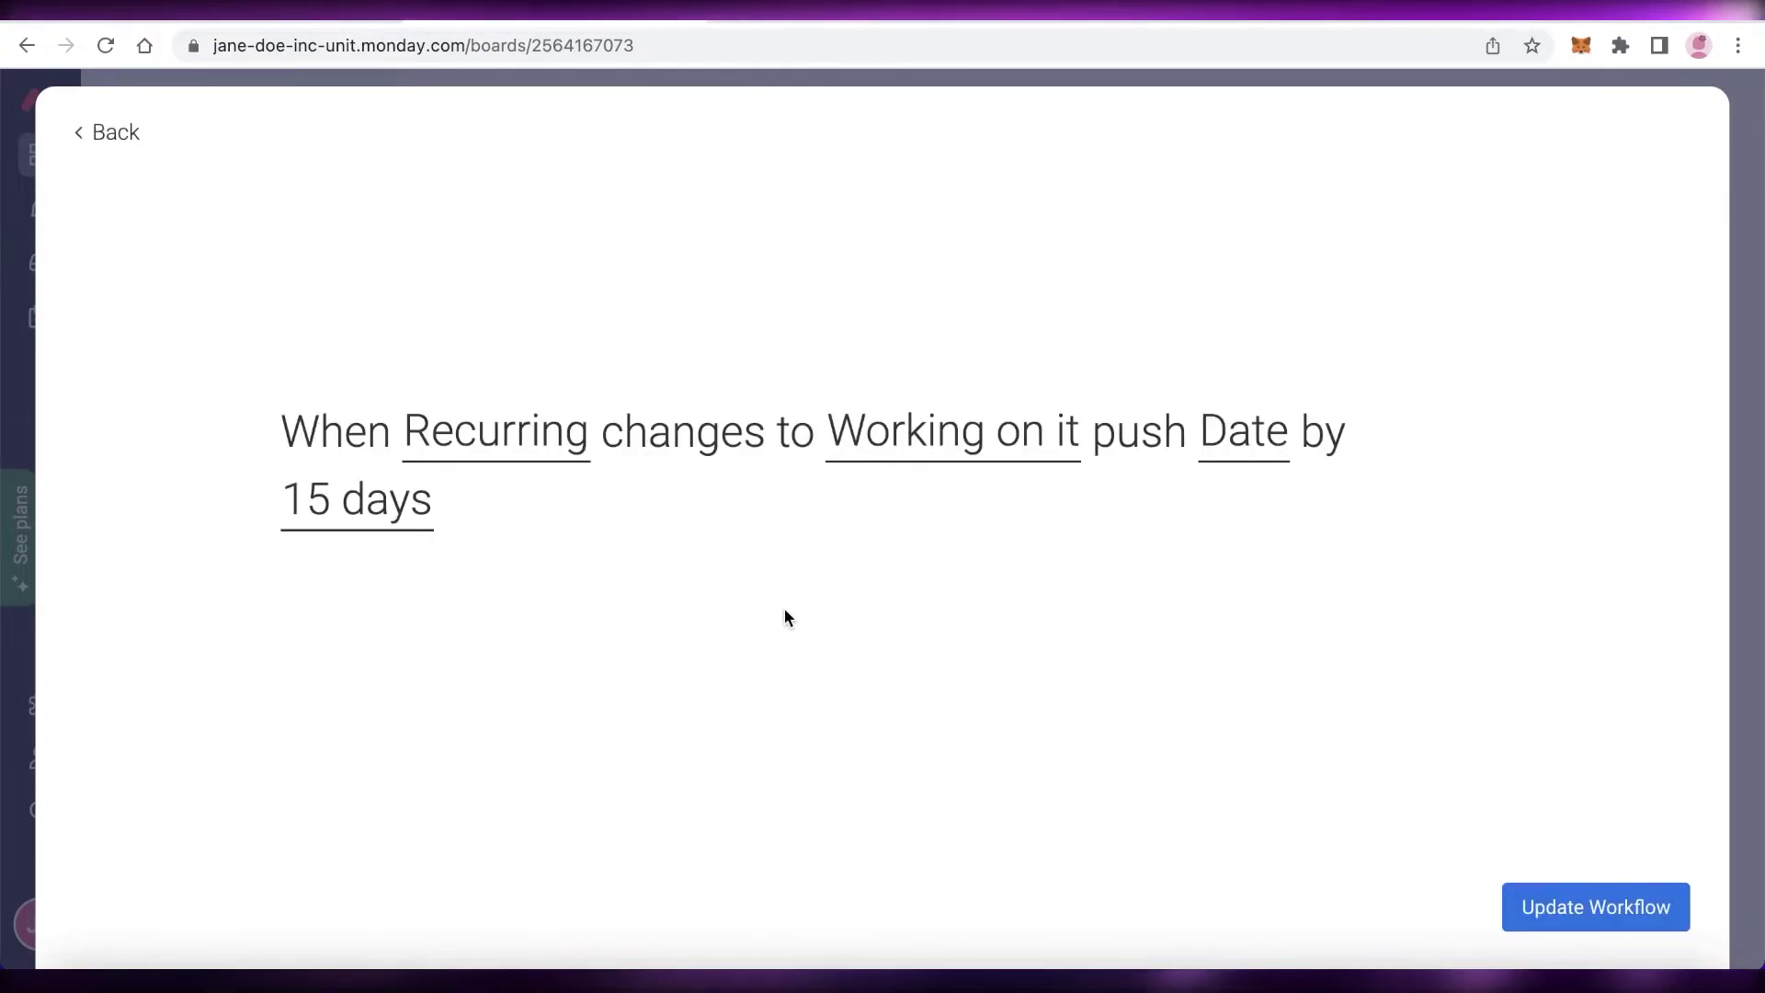
{"action": "left_click", "coordinate": [1571, 924]}
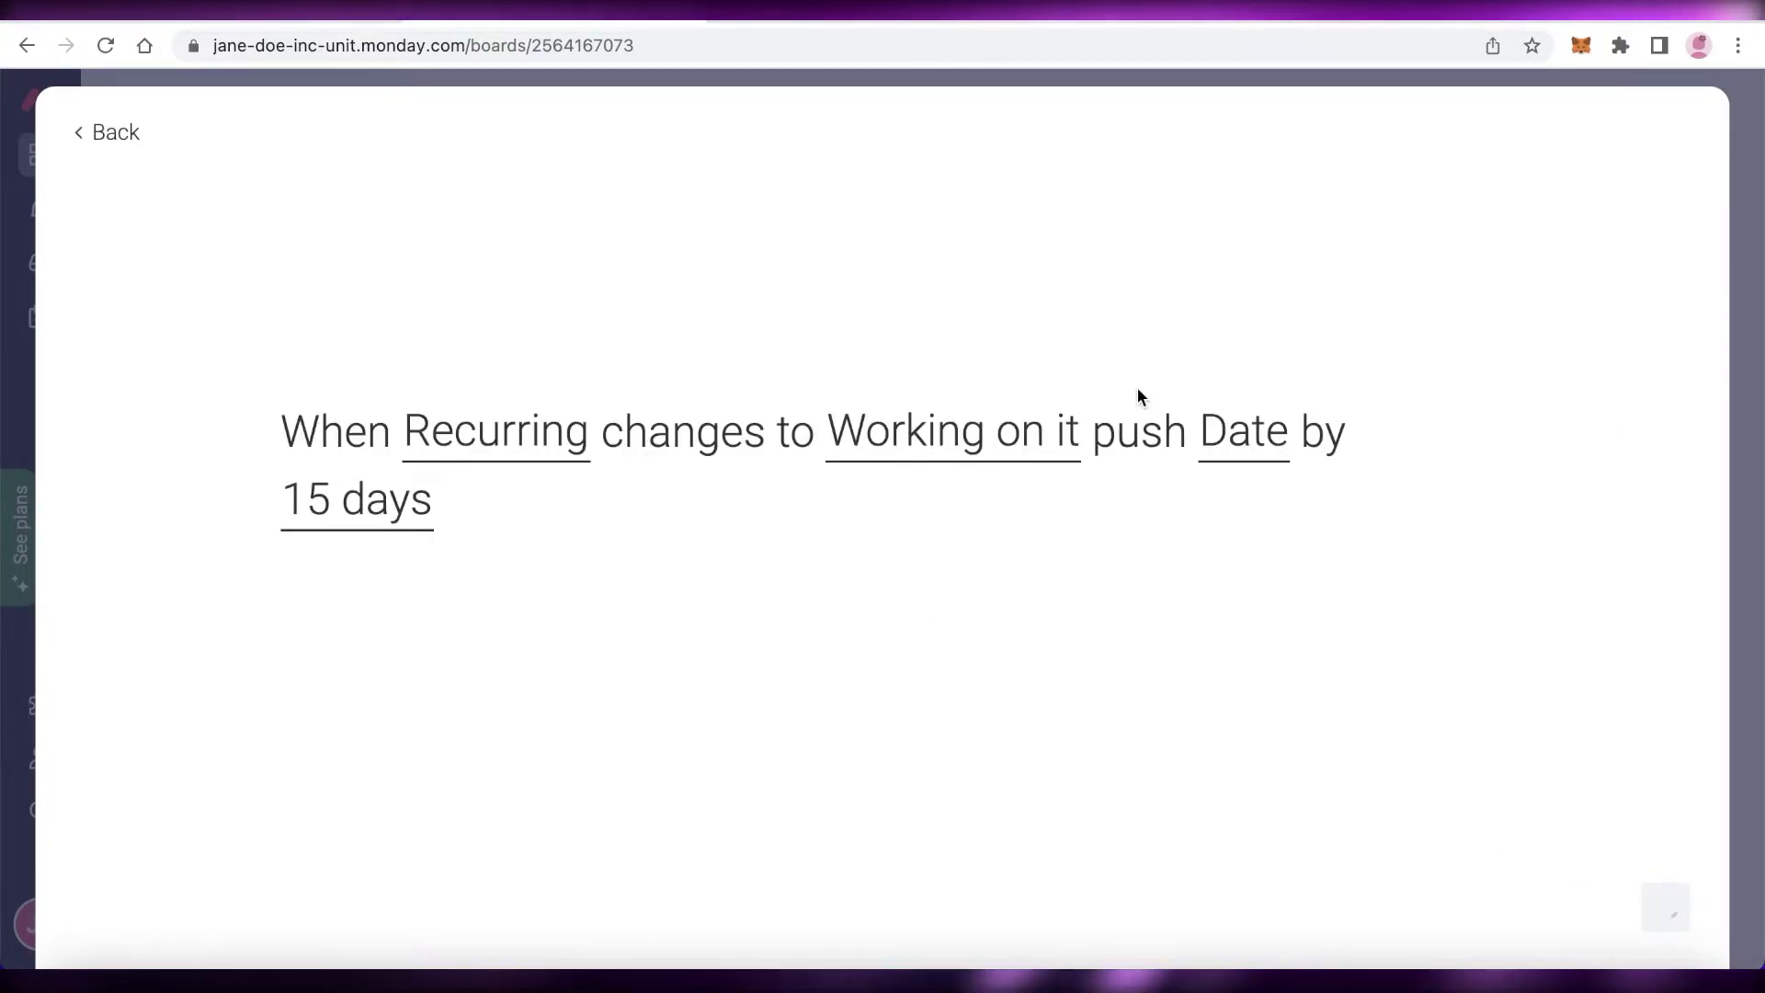
{"action": "left_click", "coordinate": [1557, 322]}
{"action": "left_click", "coordinate": [1462, 370]}
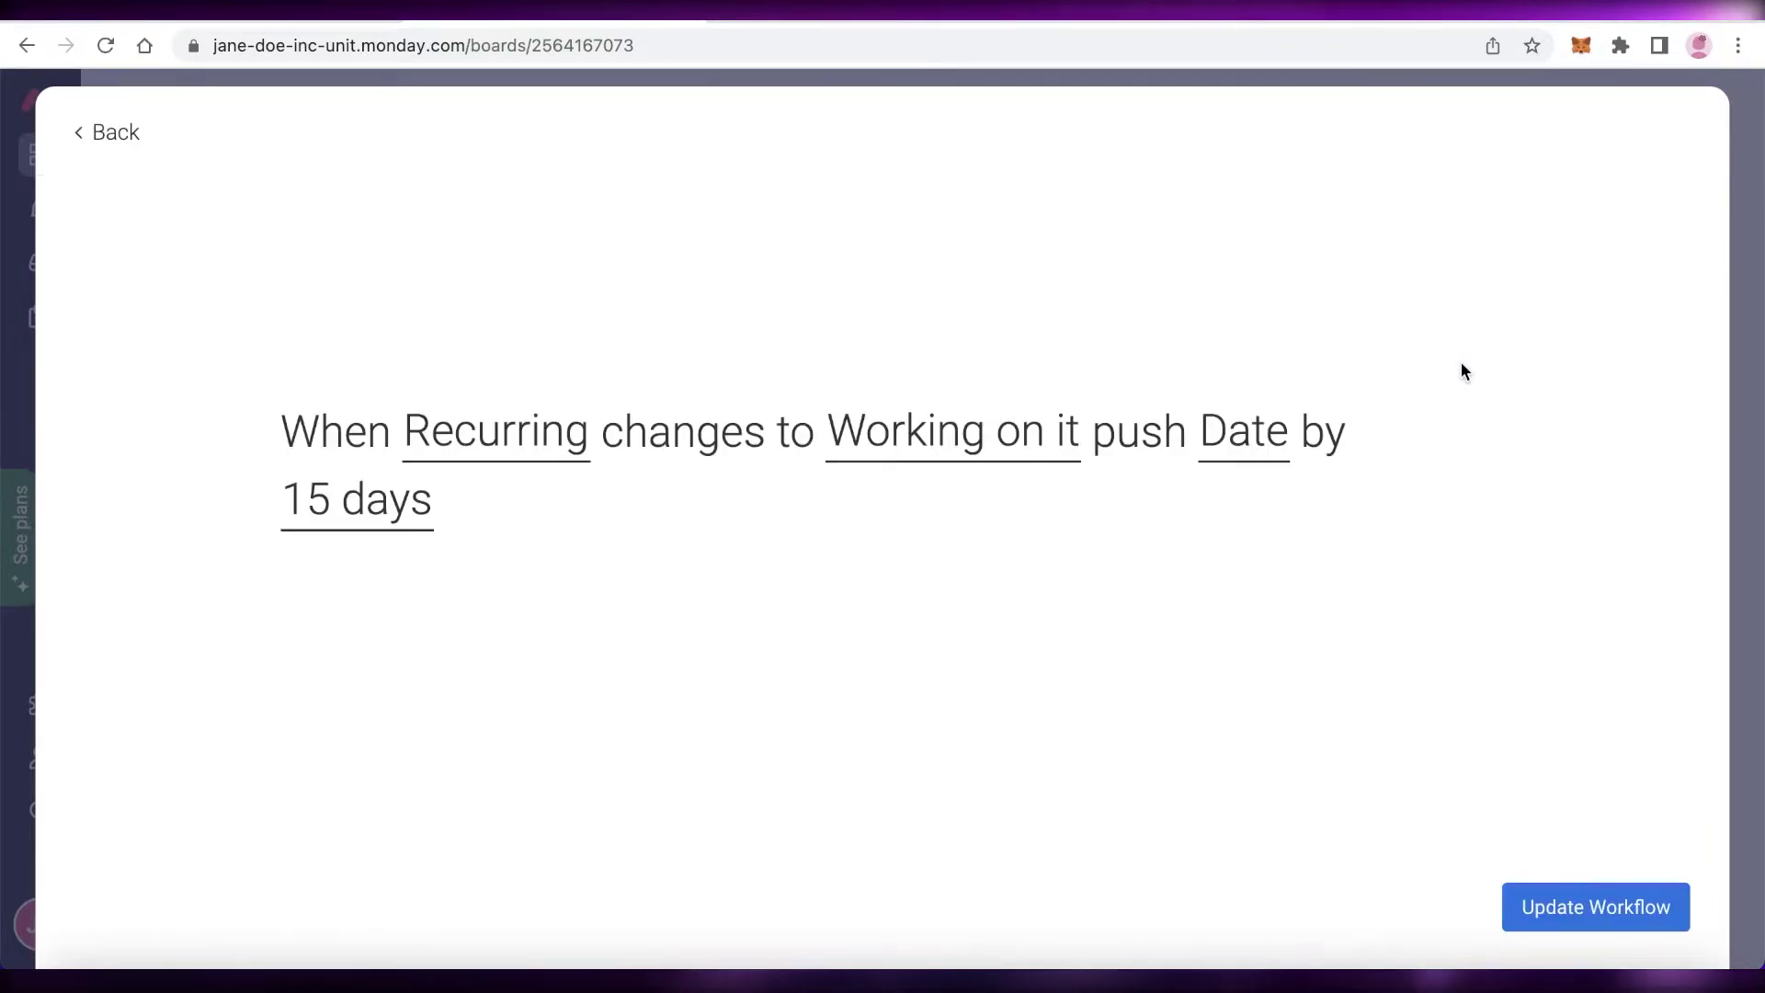
Keep Date as the pushed column and change the push duration from 15 to 1 month.
{"action": "left_click", "coordinate": [1253, 443]}
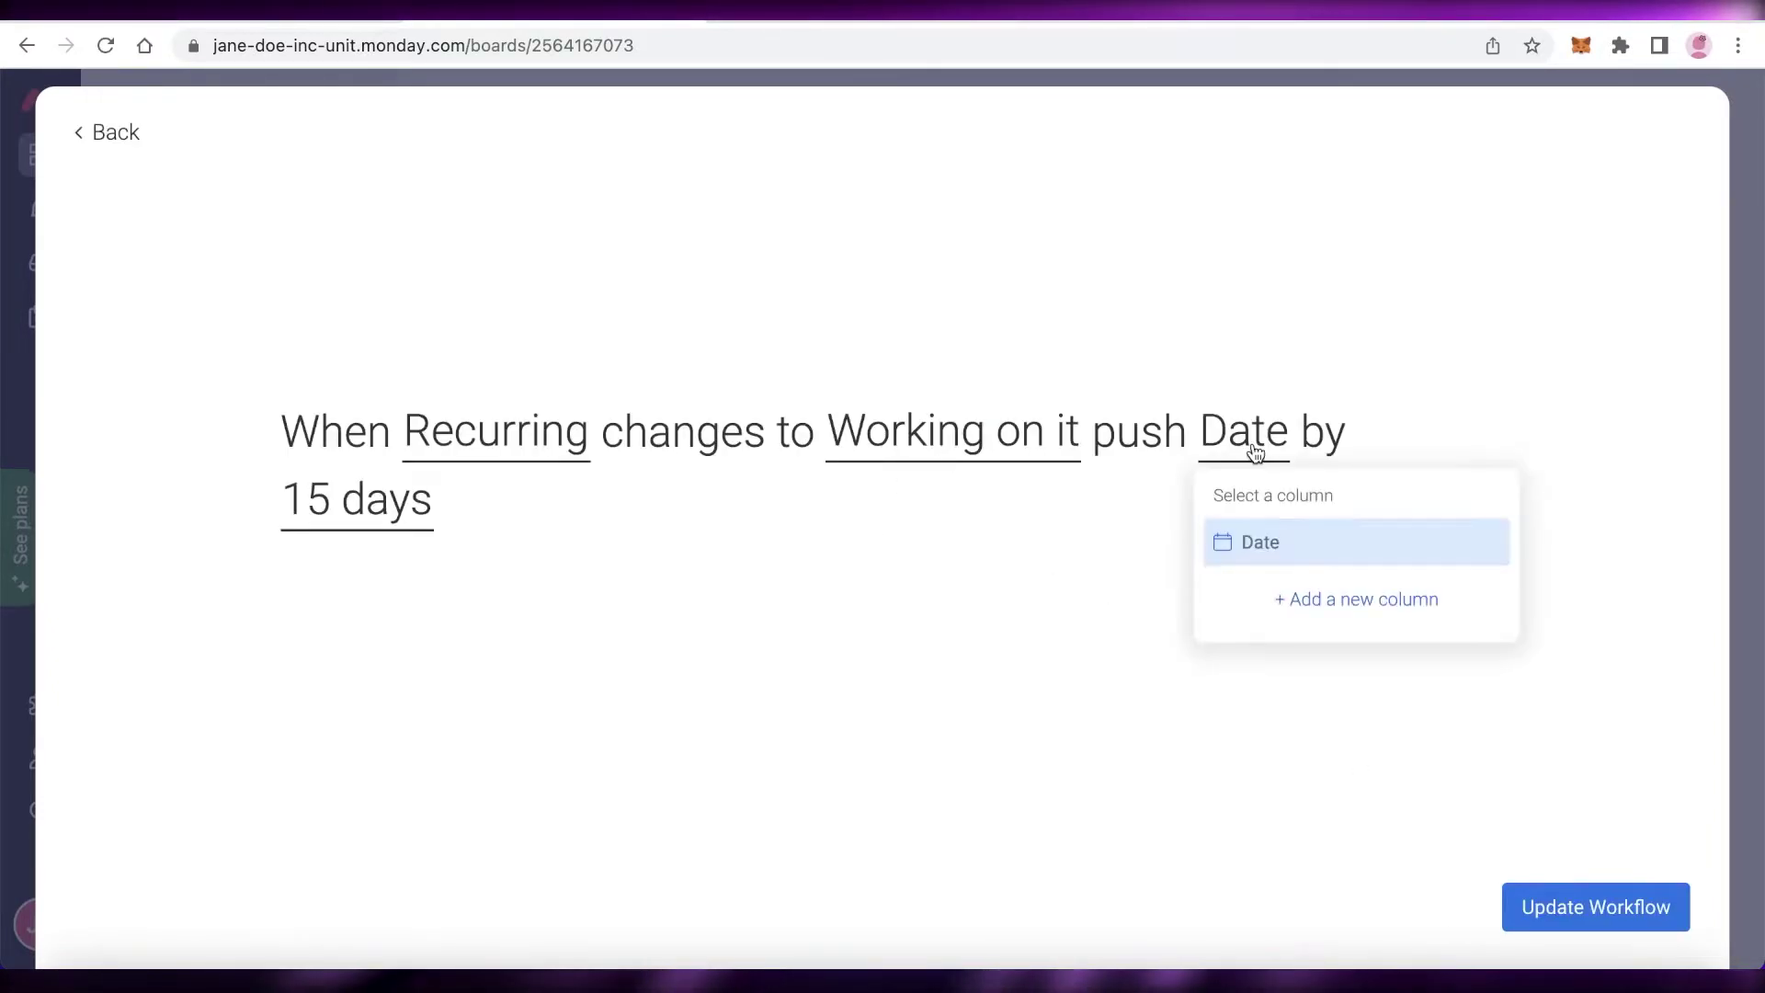
{"action": "left_click", "coordinate": [1227, 542]}
{"action": "left_click", "coordinate": [406, 517]}
{"action": "left_click", "coordinate": [577, 603]}
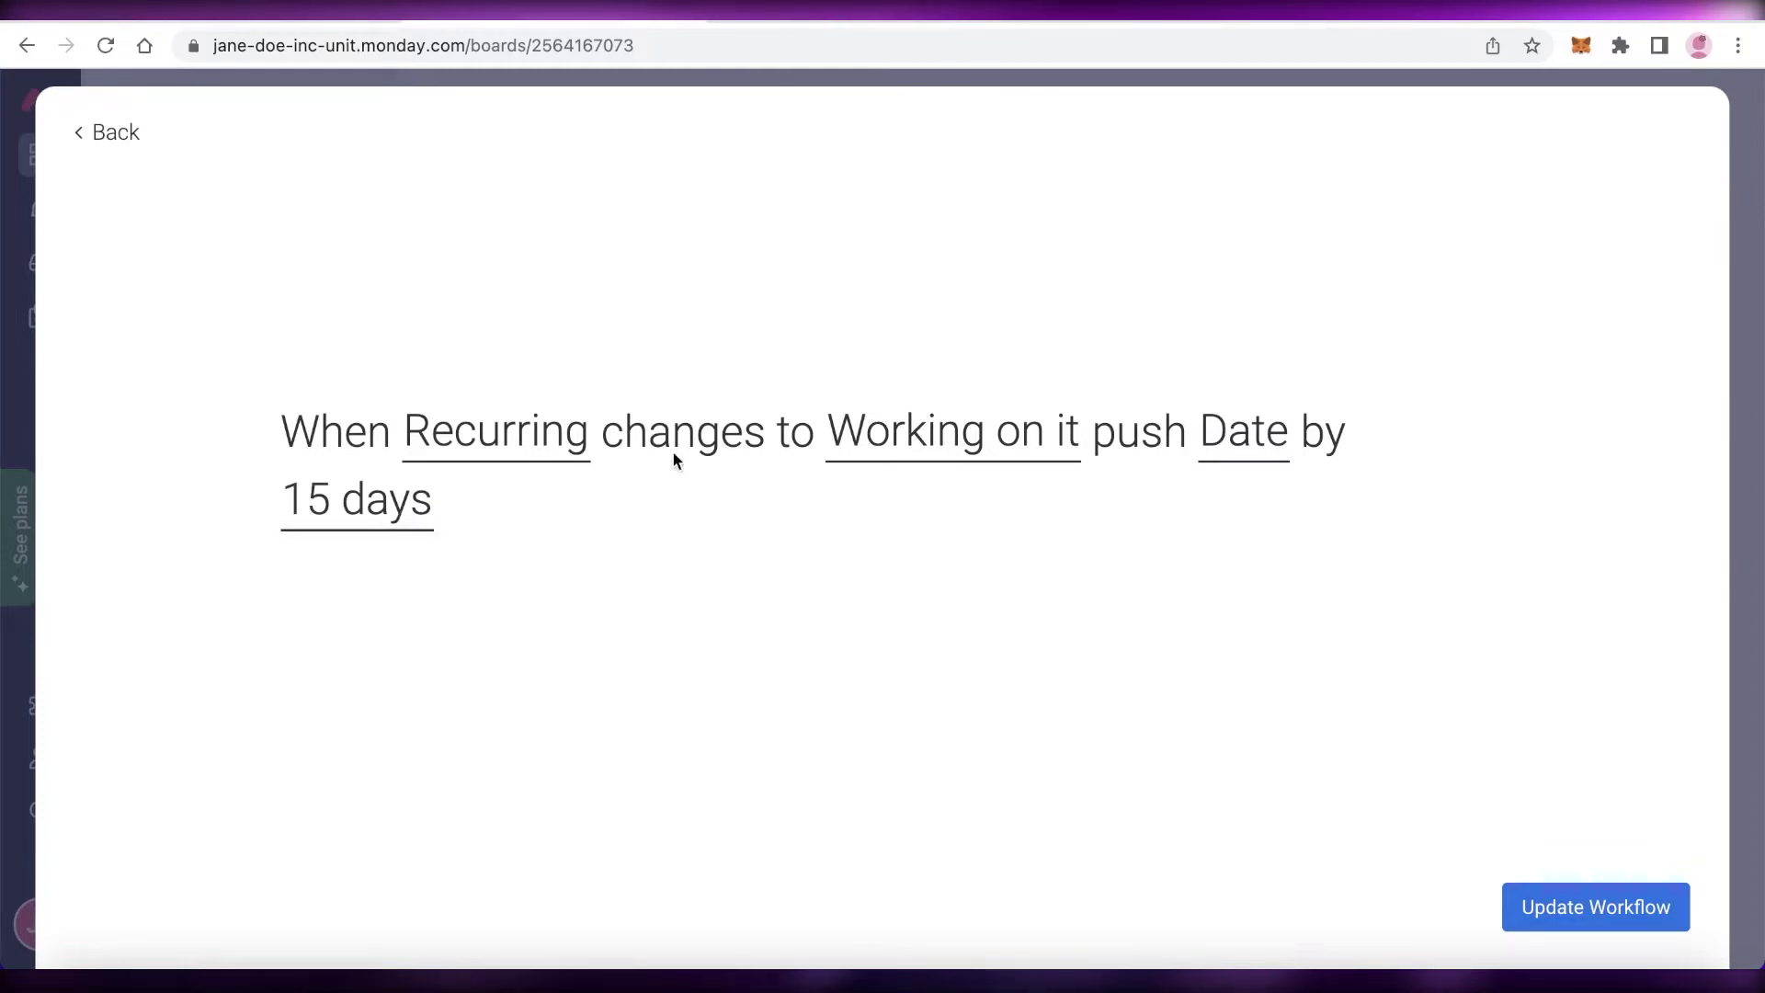
{"action": "left_click", "coordinate": [397, 525]}
{"action": "left_click", "coordinate": [416, 608]}
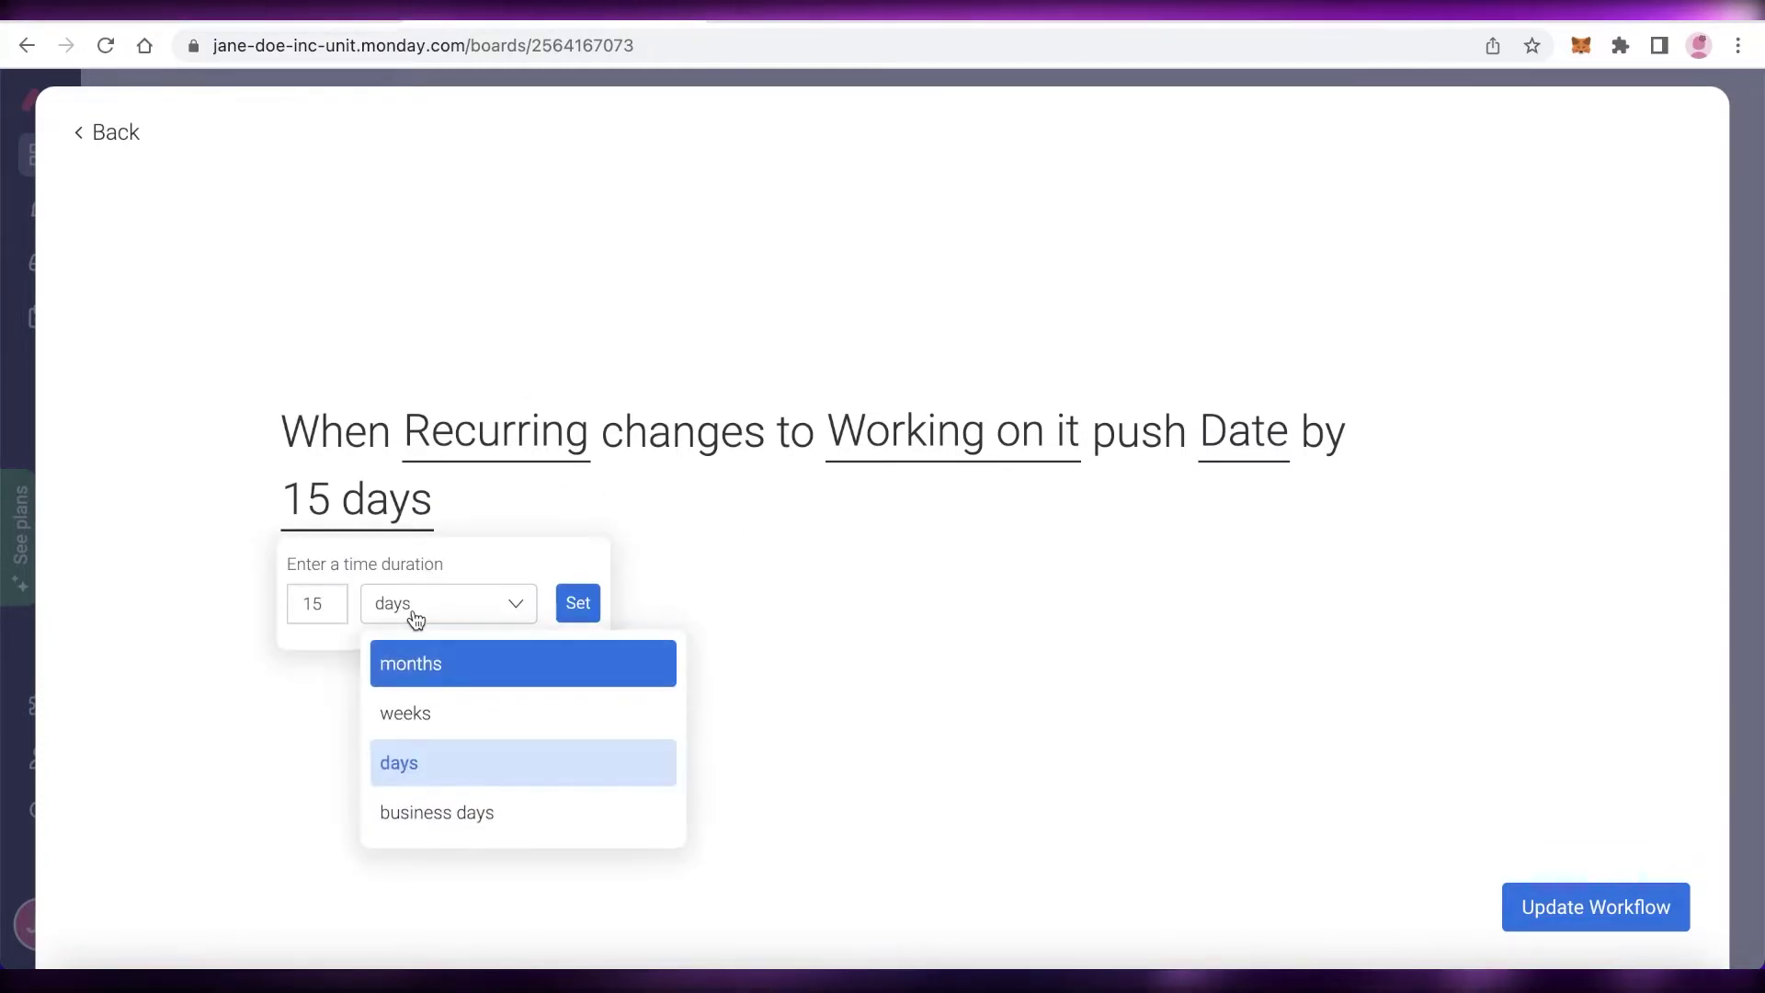
{"action": "left_click", "coordinate": [395, 668]}
{"action": "double_click", "coordinate": [336, 604]}
{"action": "type", "text": "1"}
{"action": "left_click", "coordinate": [524, 672]}
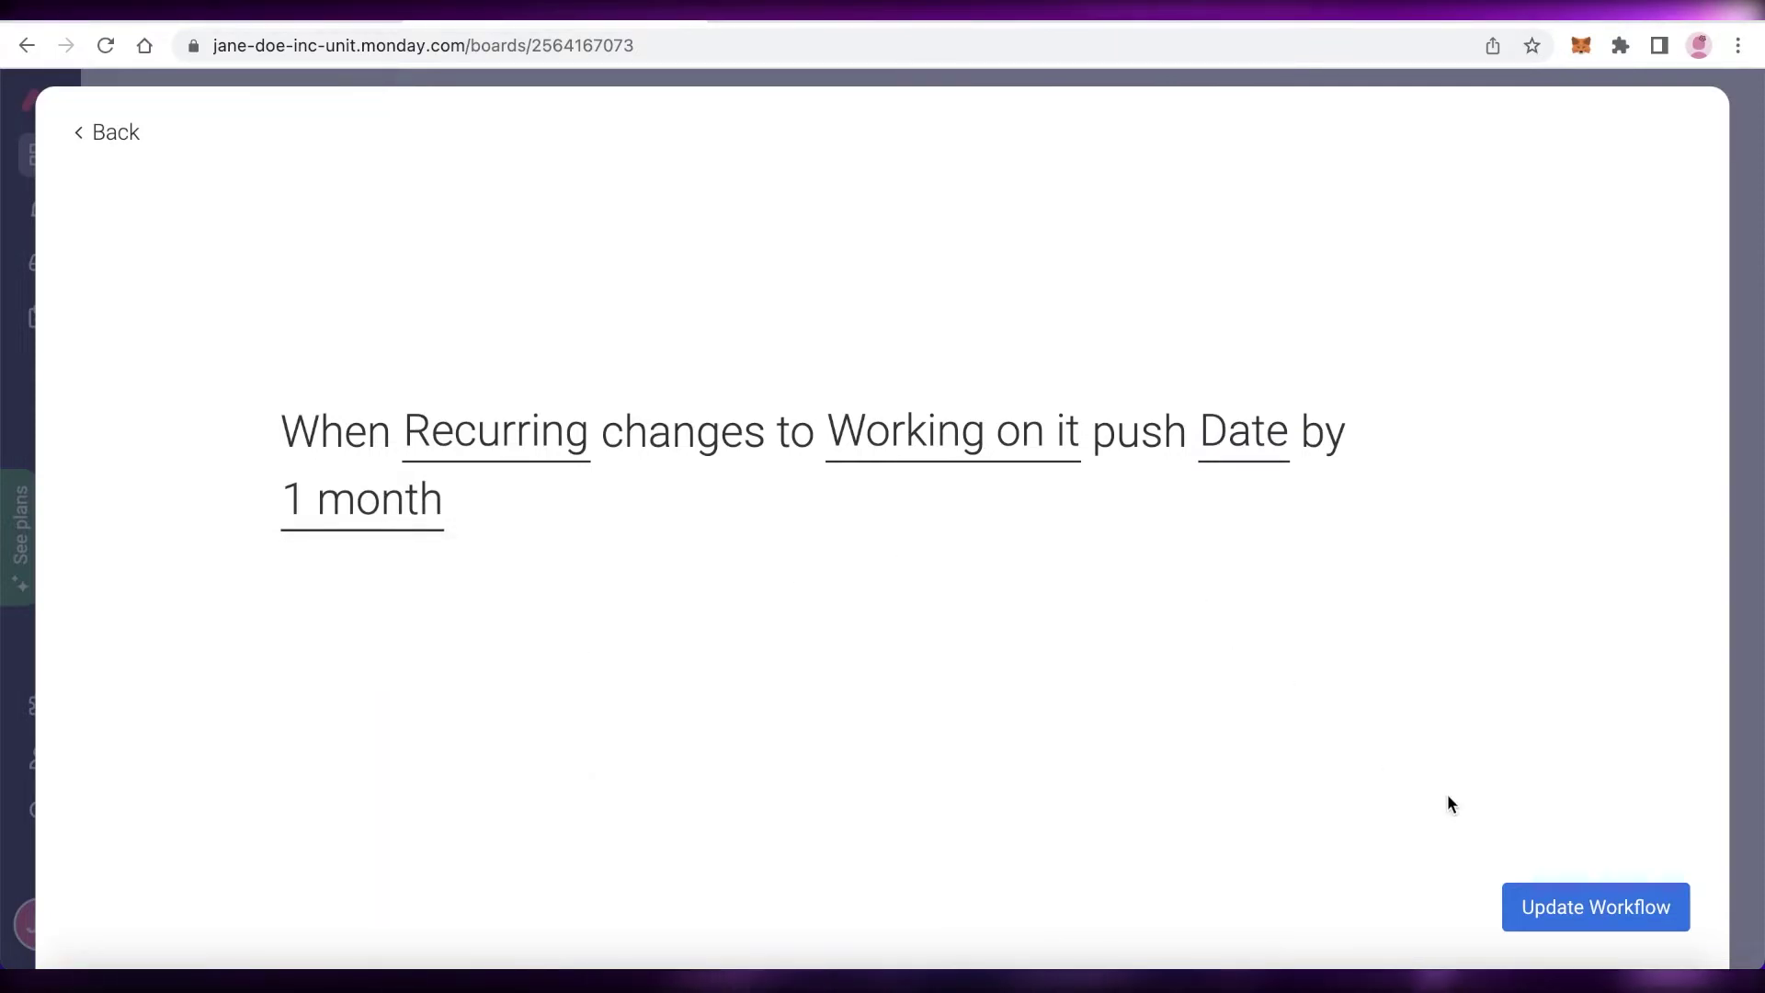
Set the trigger value to 'new' and save the updated workflow.
{"action": "left_click", "coordinate": [917, 430]}
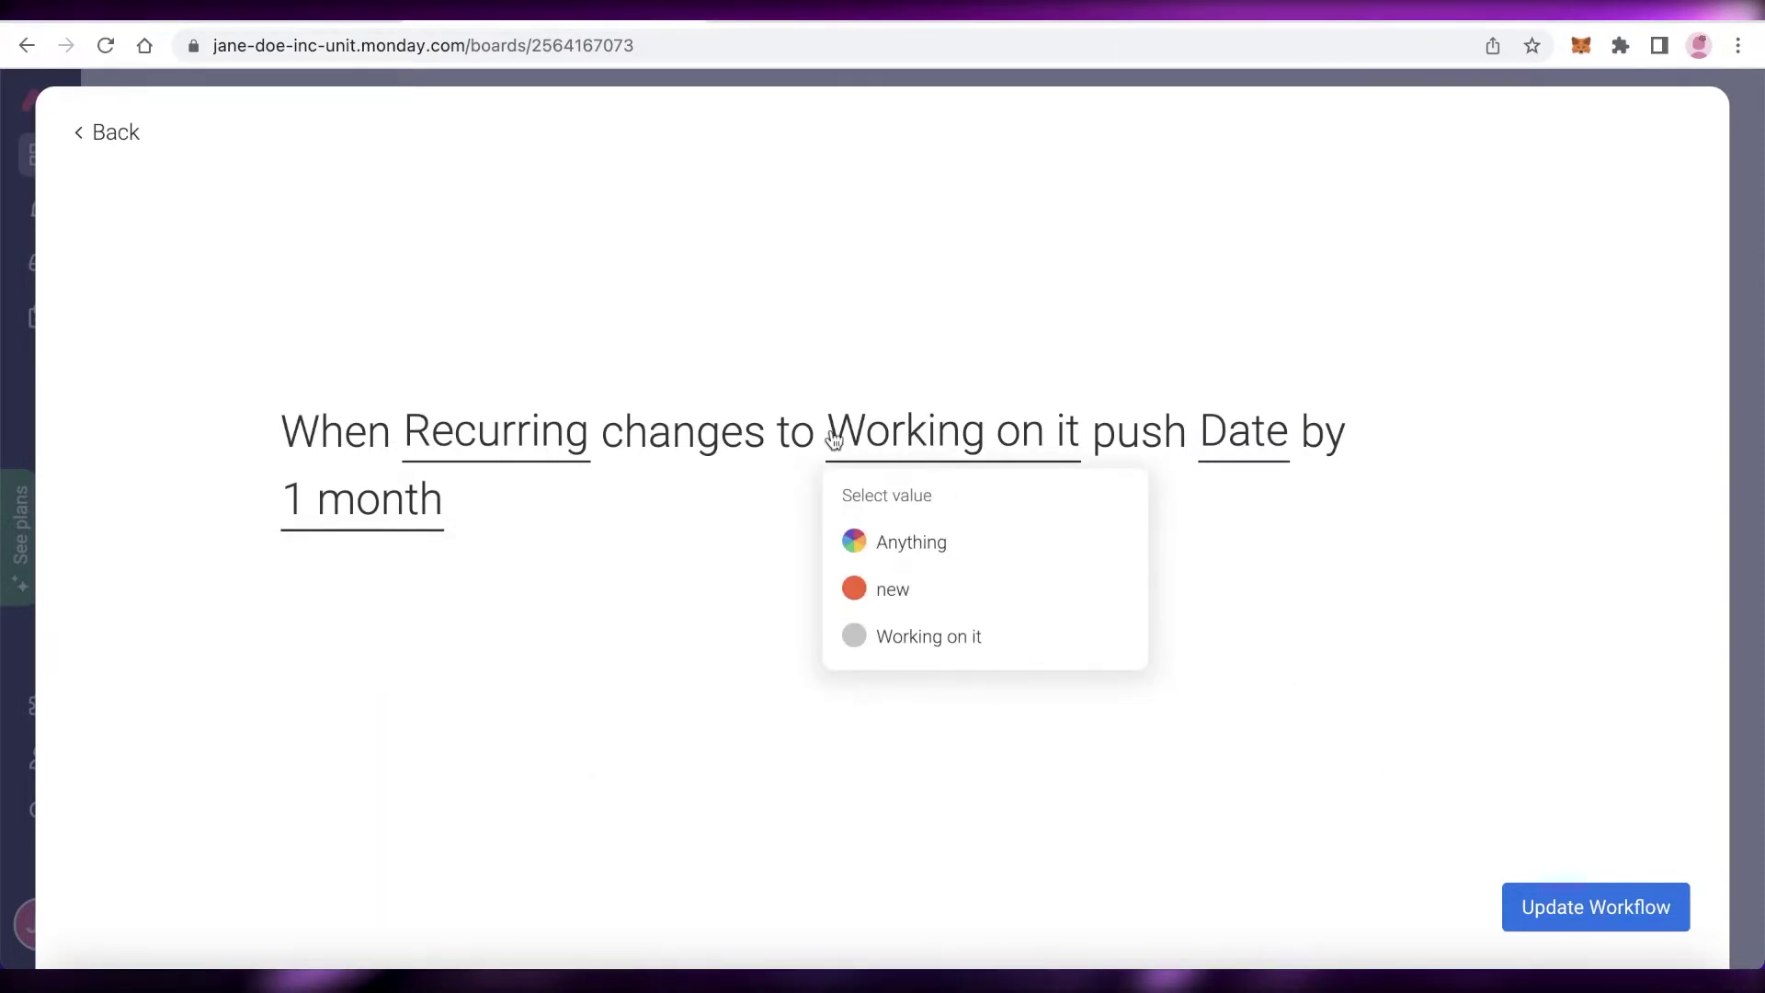
{"action": "left_click", "coordinate": [901, 586]}
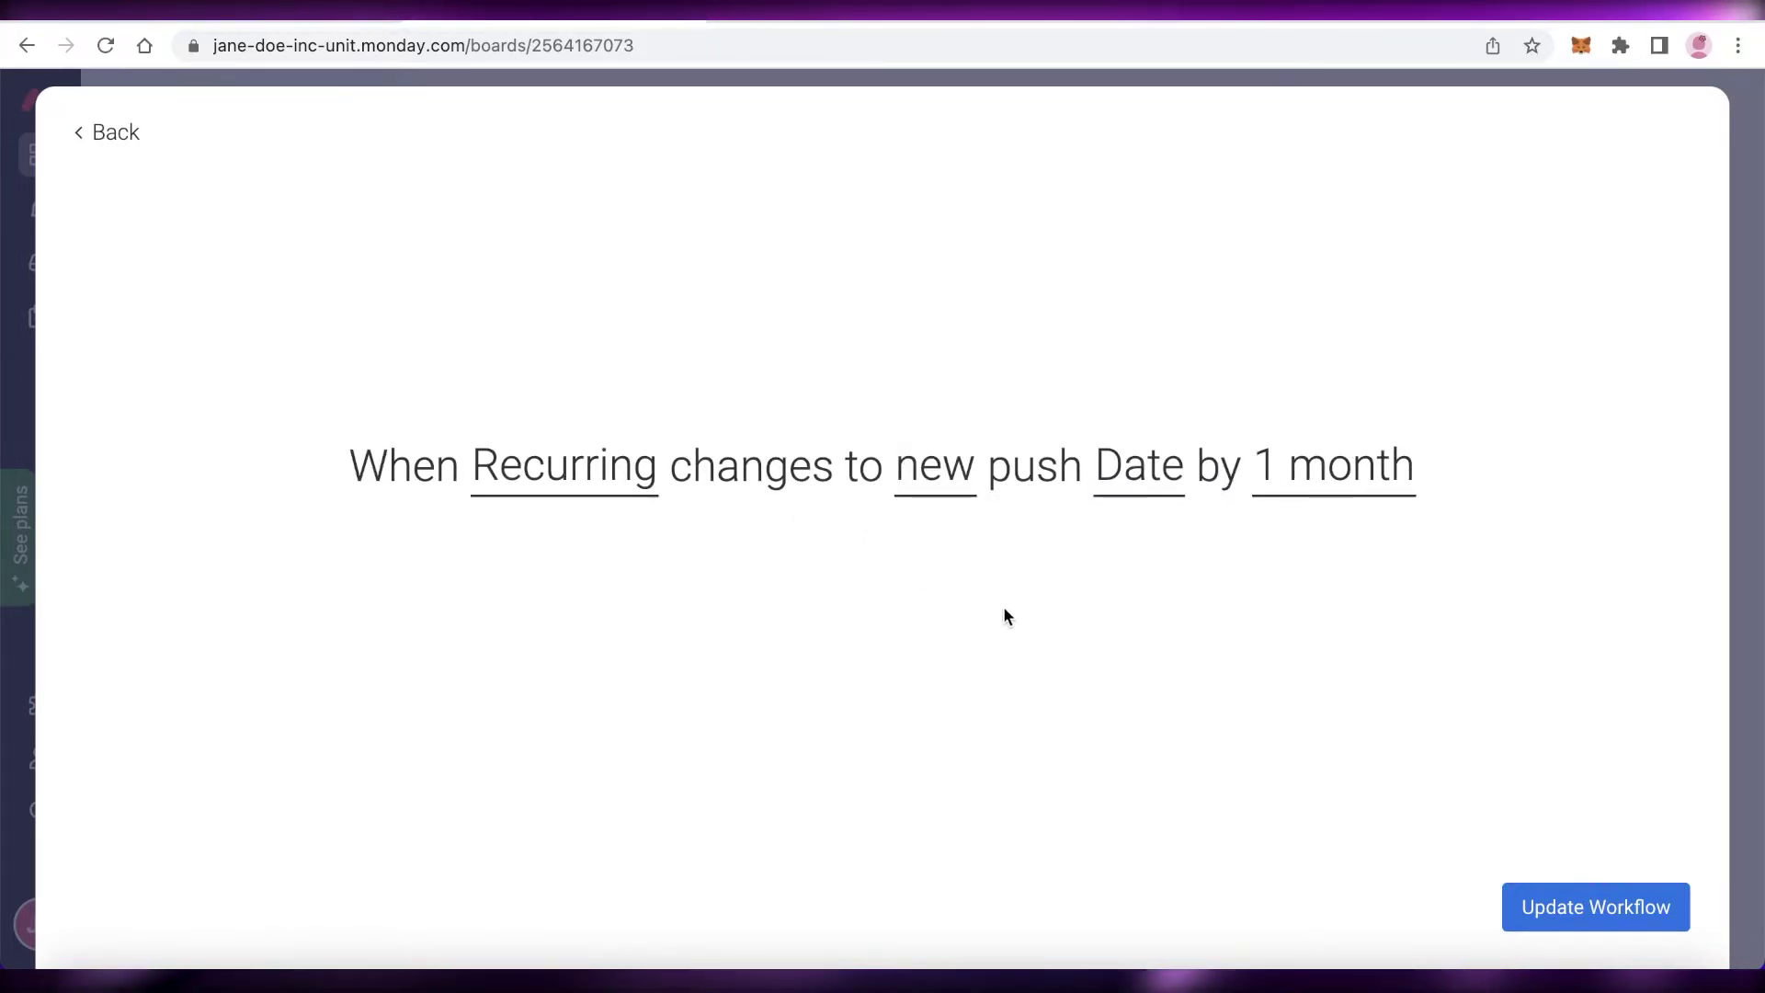
{"action": "left_click", "coordinate": [1516, 885]}
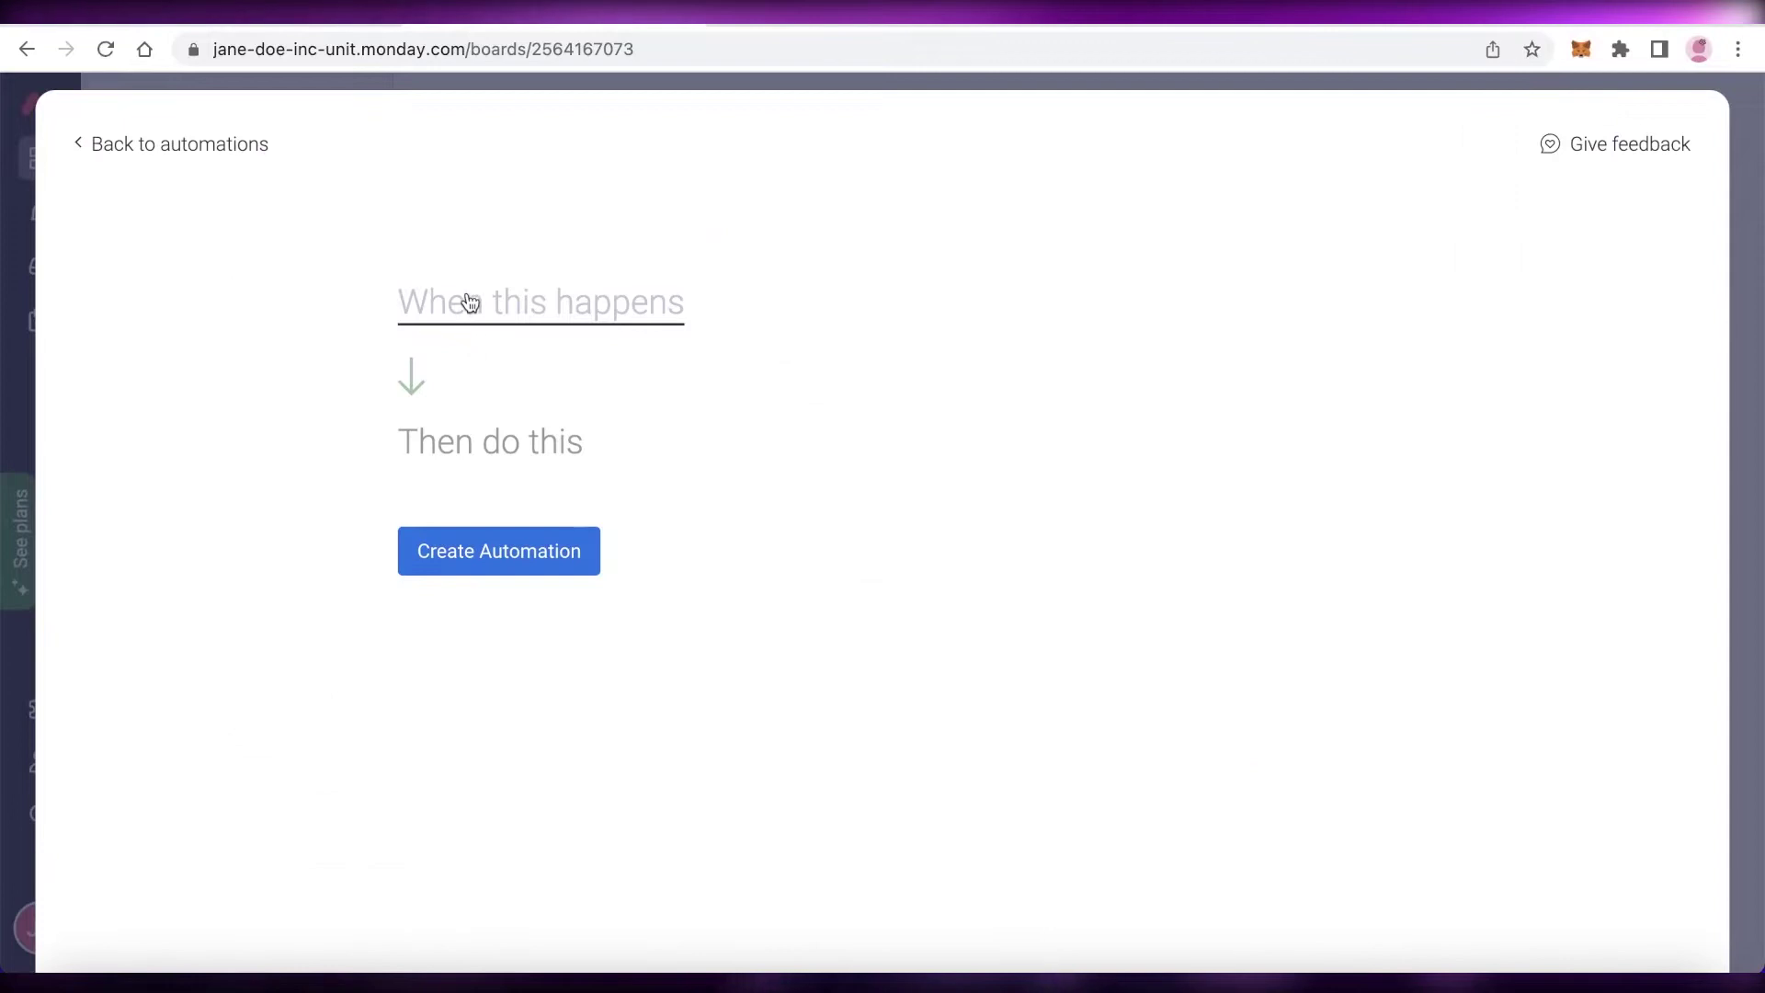
Trigger a new workflow when the Recurring status changes to Working on it.
{"action": "left_click", "coordinate": [469, 303]}
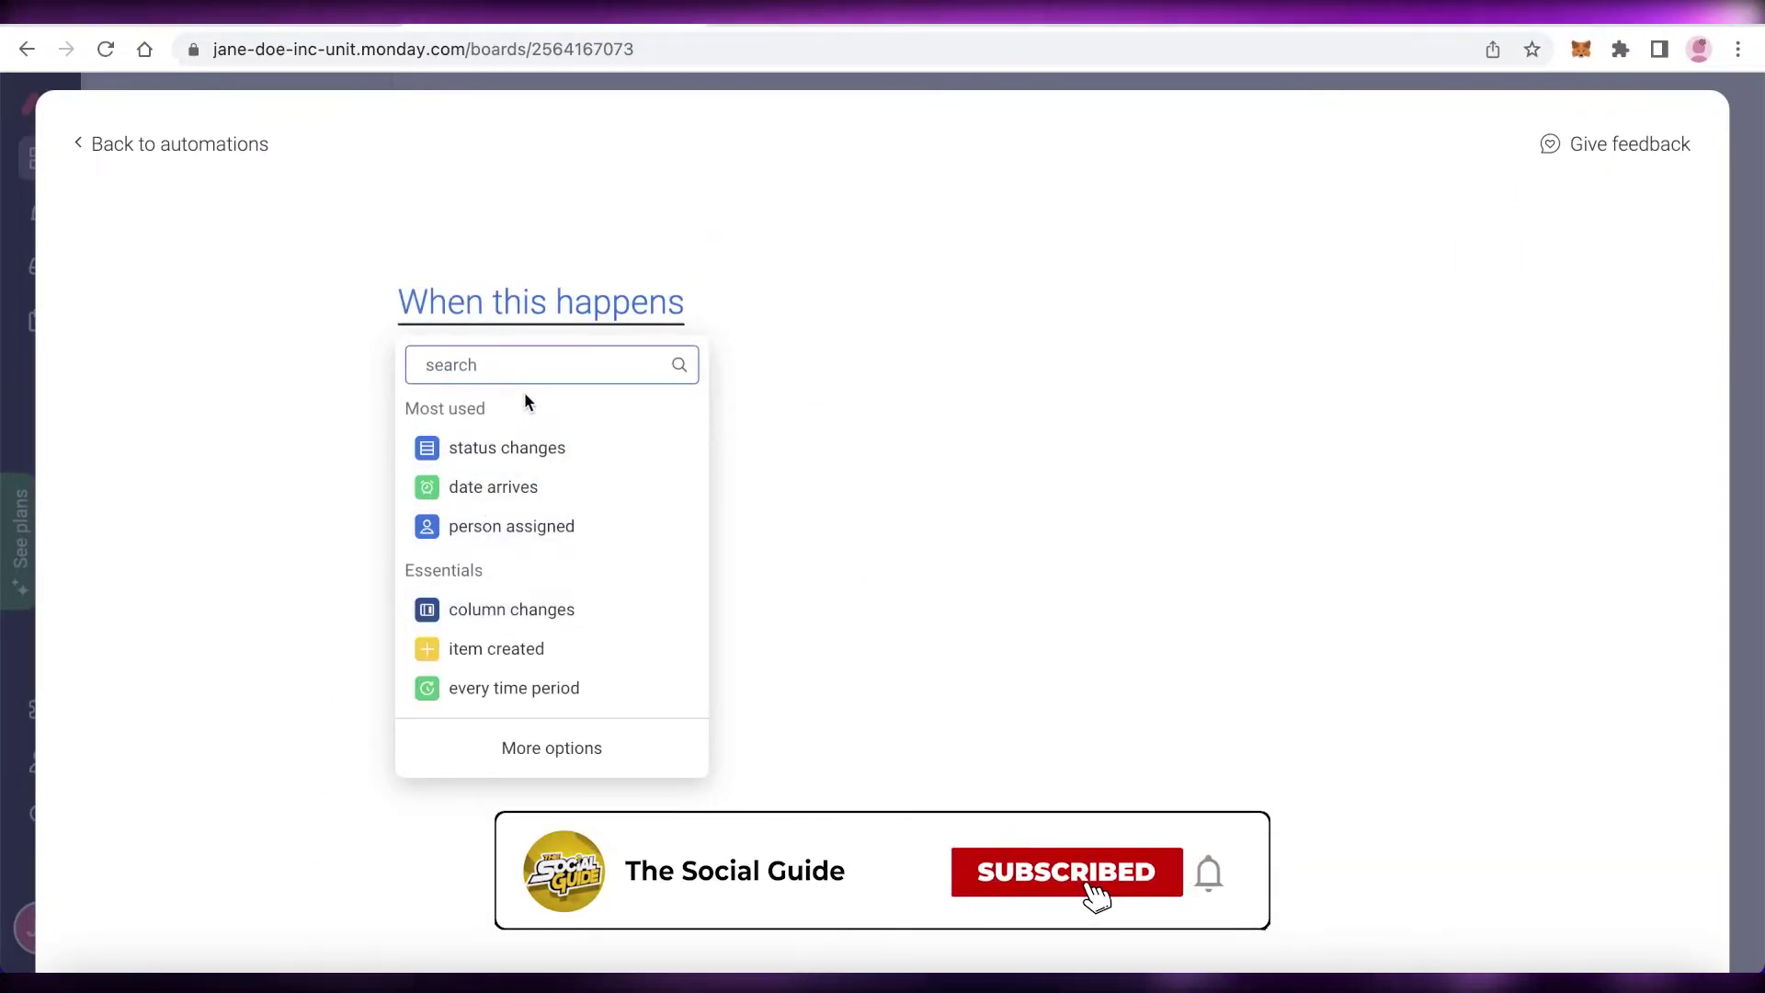
{"action": "left_click", "coordinate": [508, 447]}
{"action": "left_click", "coordinate": [579, 310]}
{"action": "left_click", "coordinate": [828, 300]}
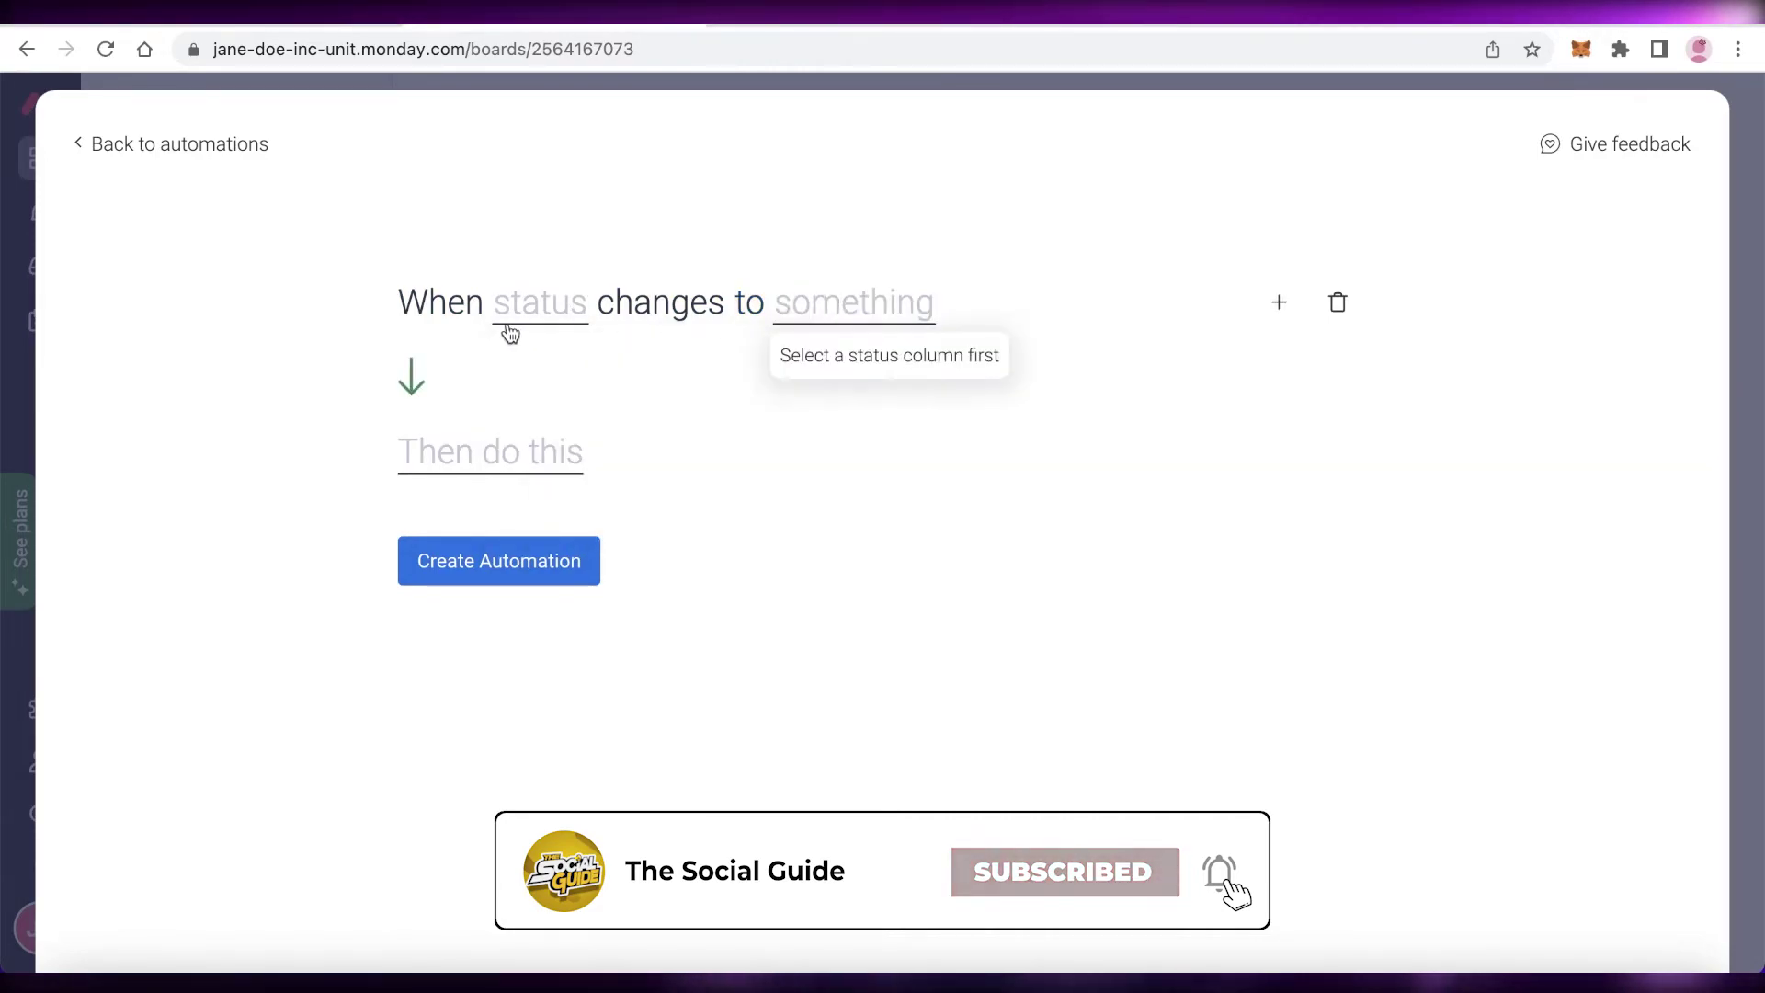
{"action": "left_click", "coordinate": [508, 326]}
{"action": "left_click", "coordinate": [548, 453]}
{"action": "left_click", "coordinate": [867, 303]}
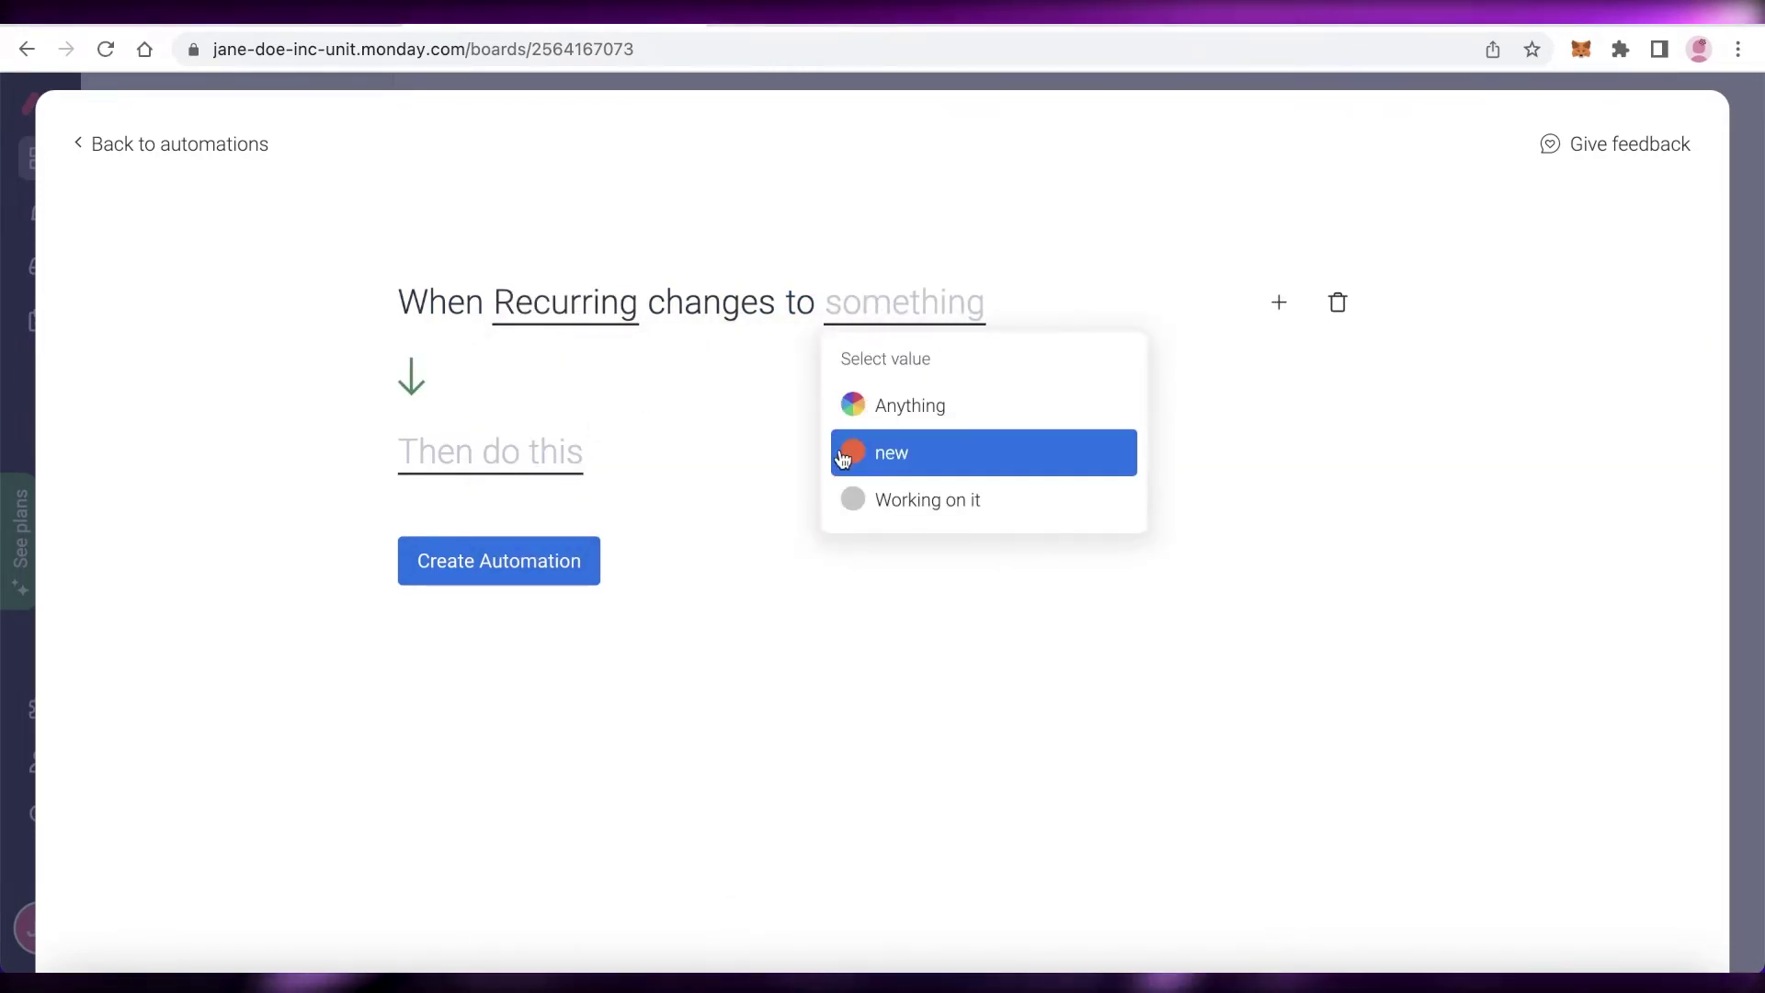
{"action": "left_click", "coordinate": [856, 491]}
Make the action send an email with subject 'xyz' and body 'xyz'.
{"action": "left_click", "coordinate": [551, 453]}
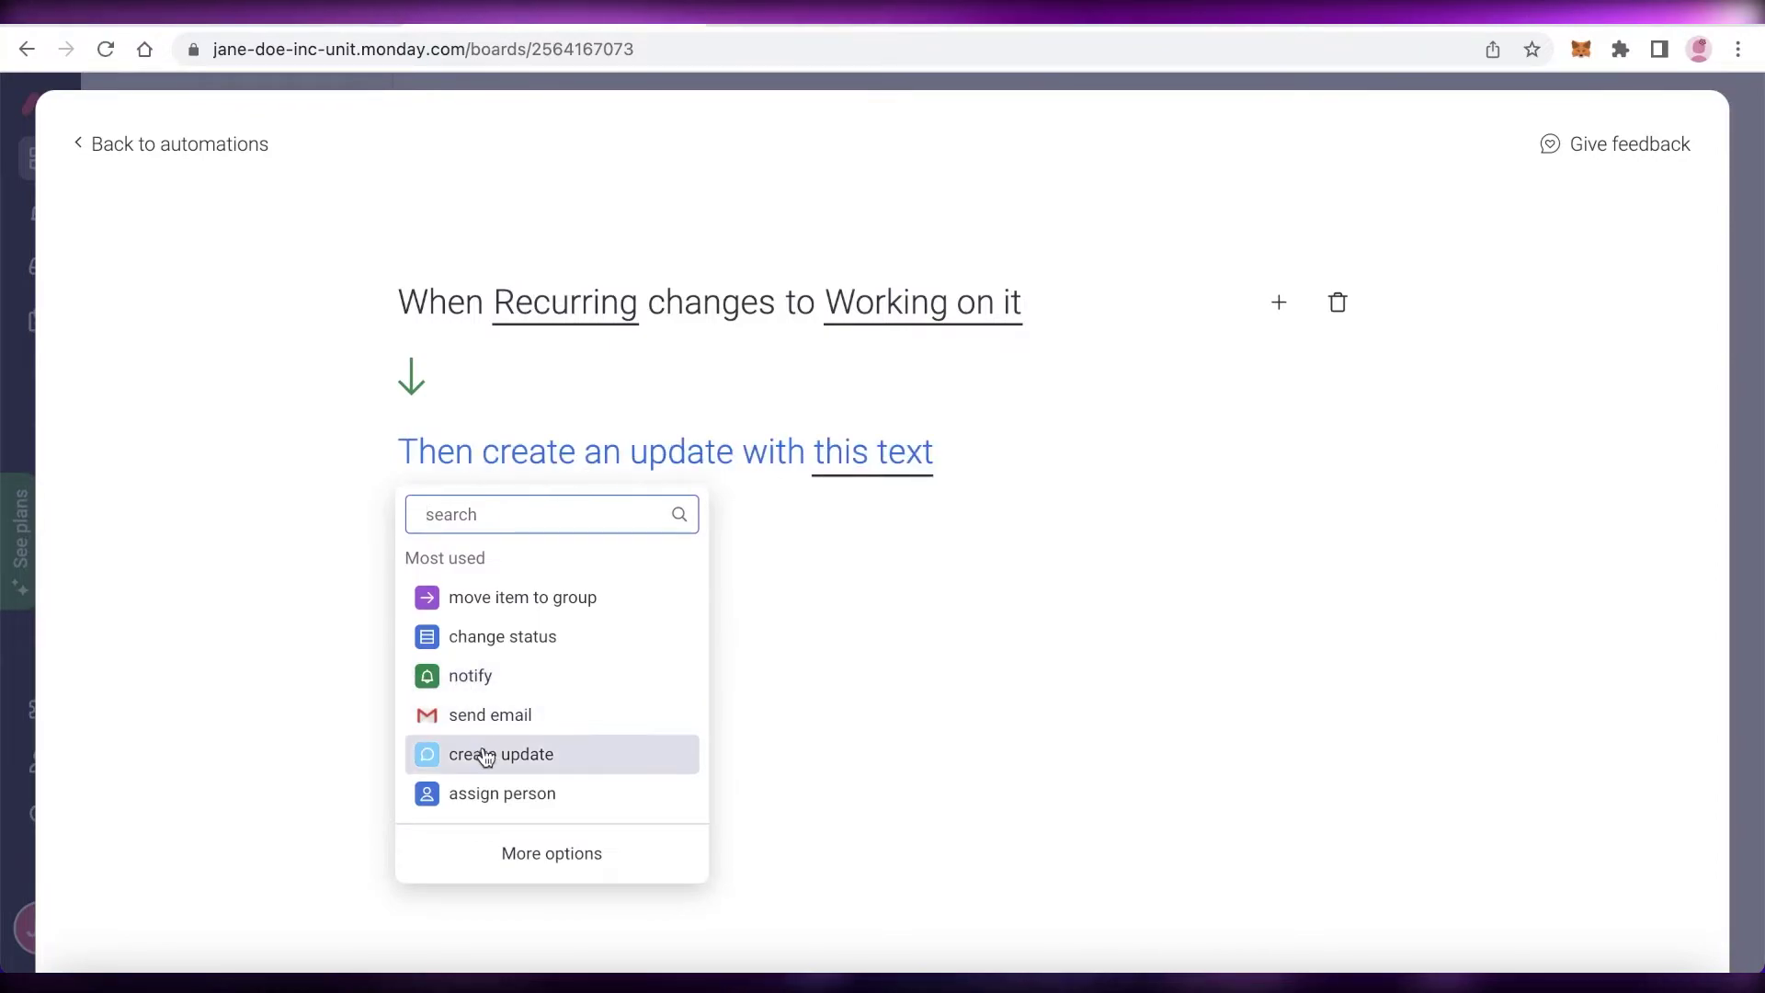
{"action": "left_click", "coordinate": [488, 715]}
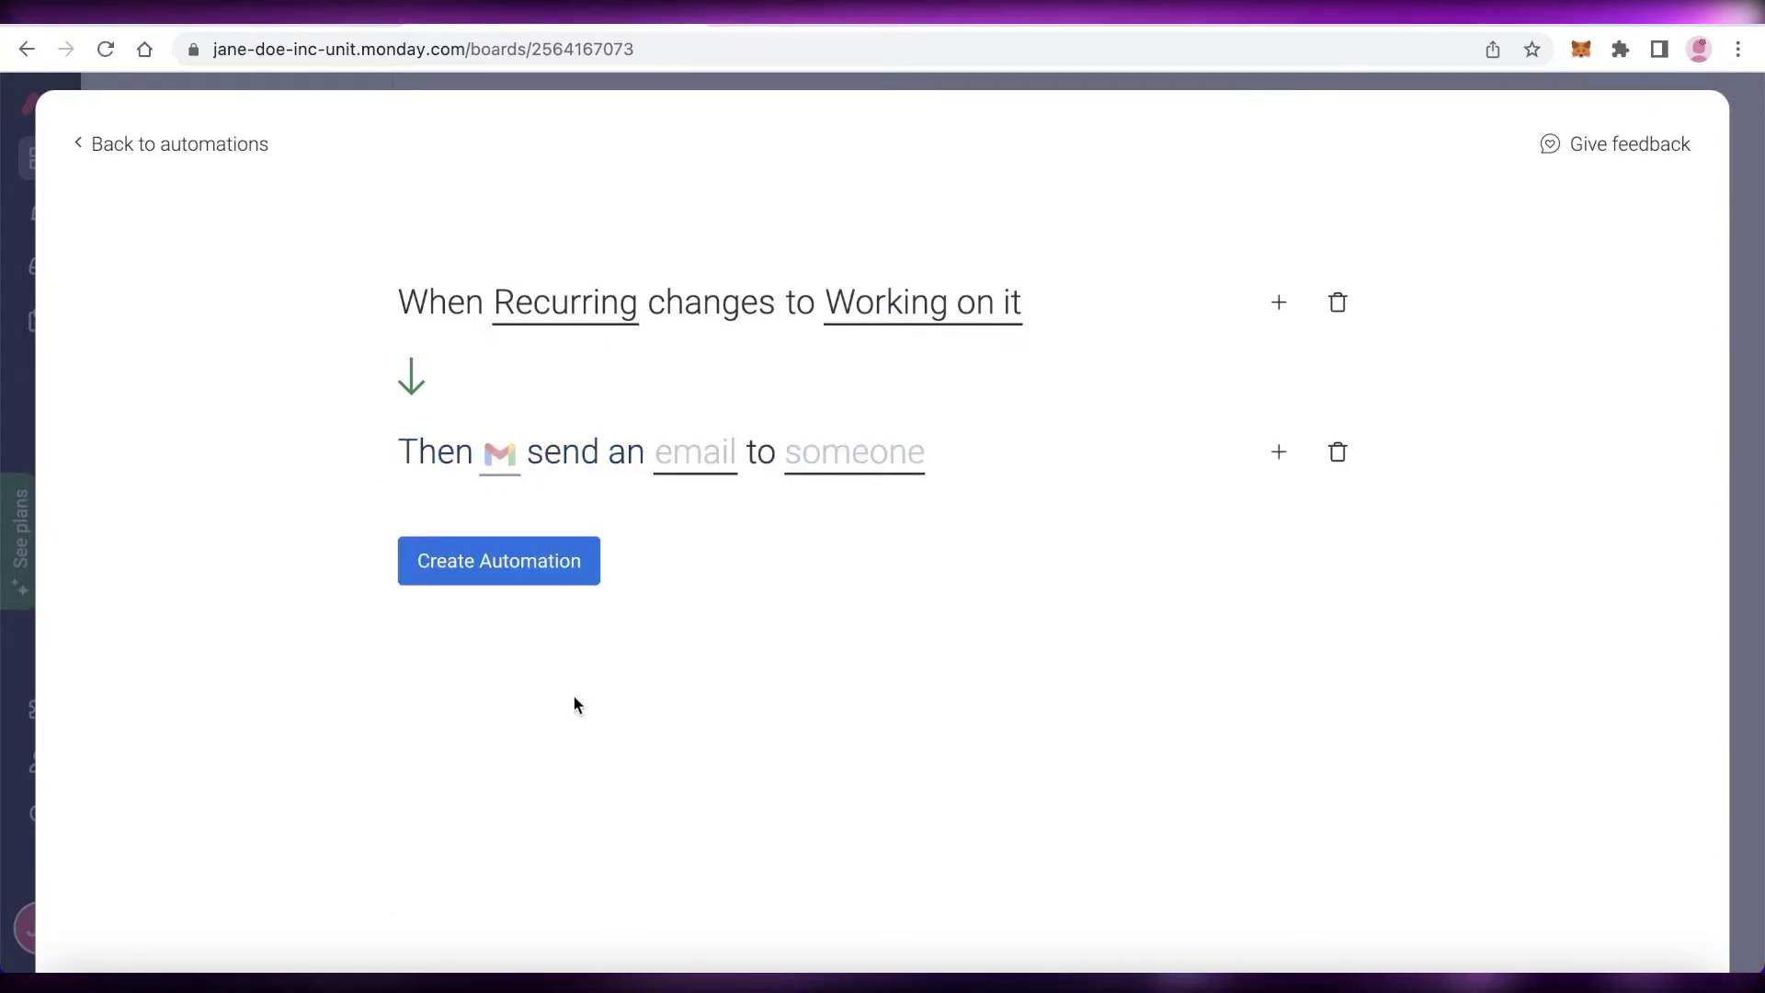
{"action": "left_click", "coordinate": [687, 459]}
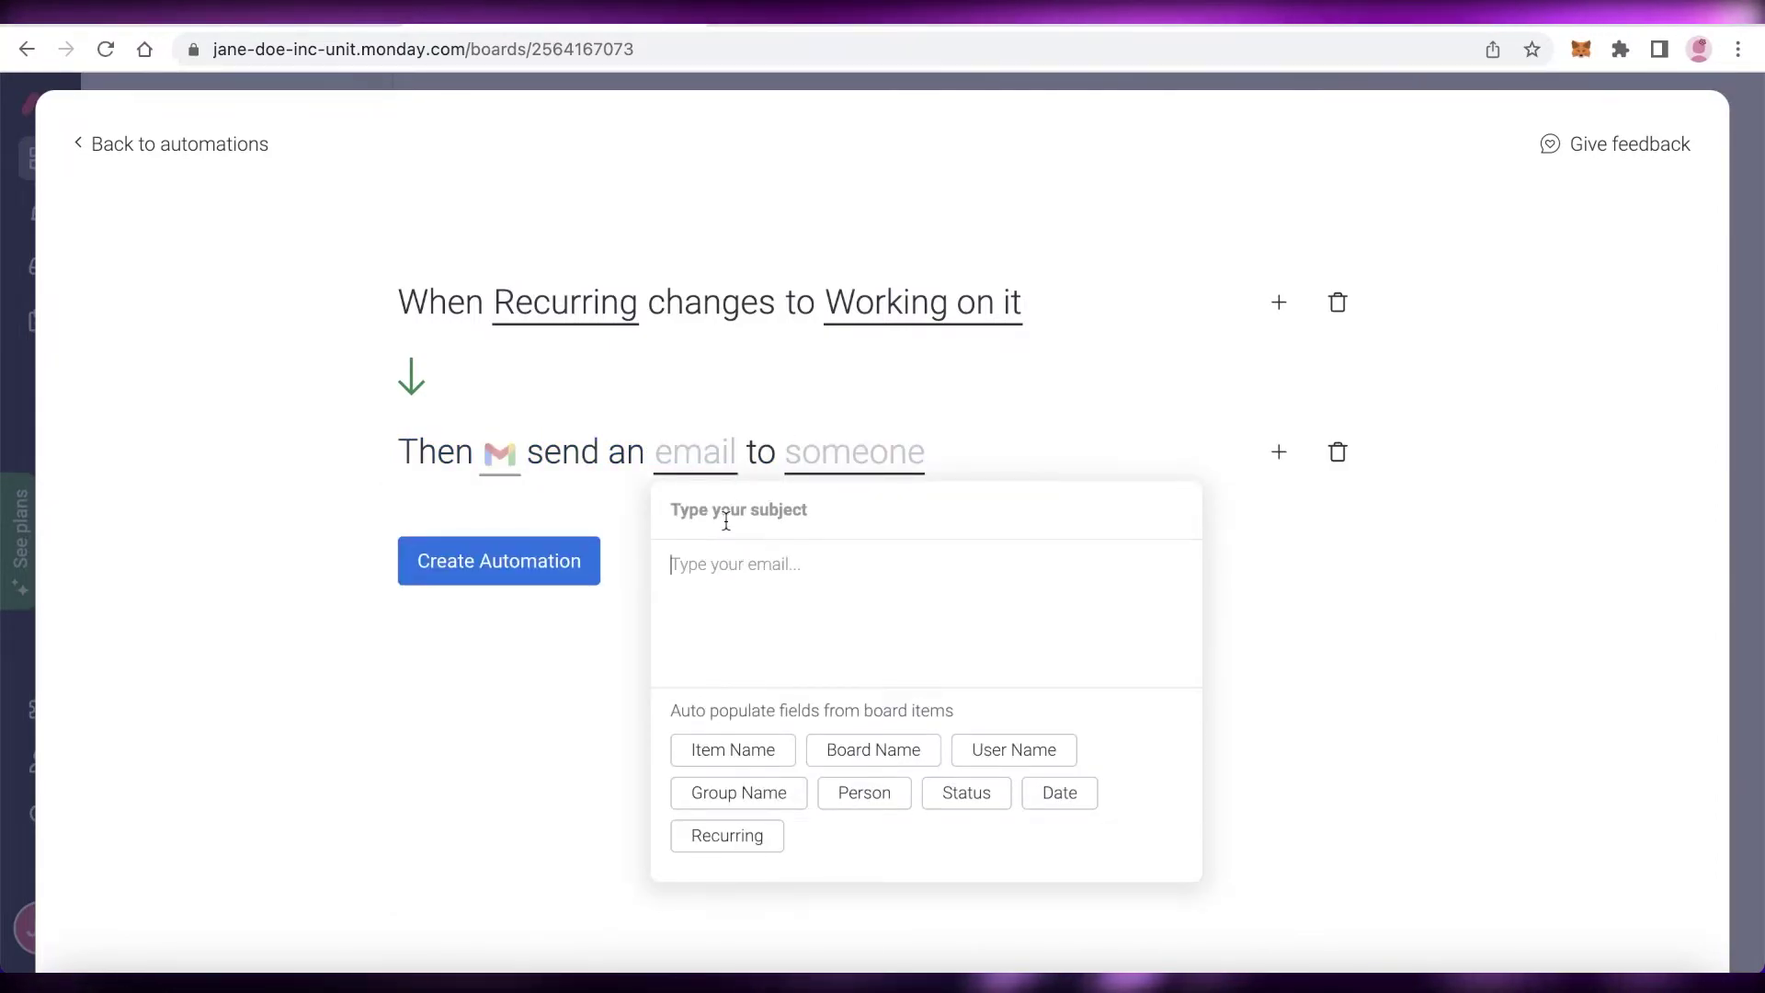
{"action": "type", "text": "xyz"}
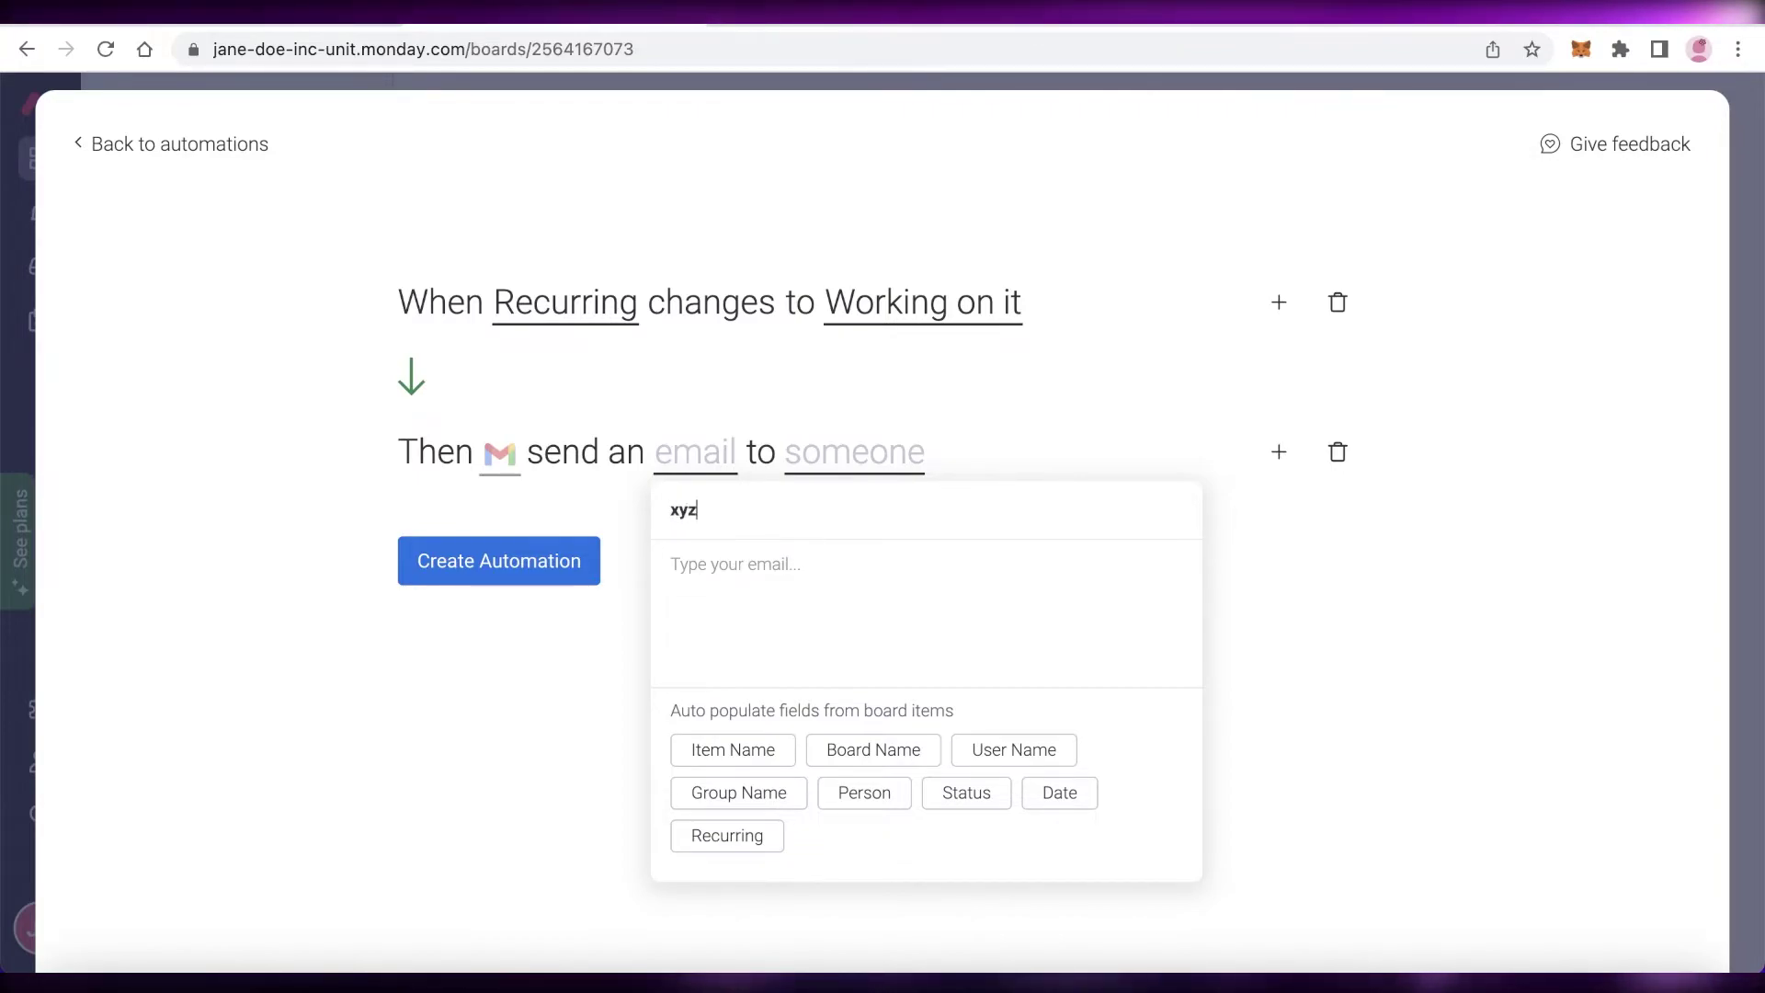
{"action": "left_click", "coordinate": [769, 610]}
{"action": "type", "text": "xy"}
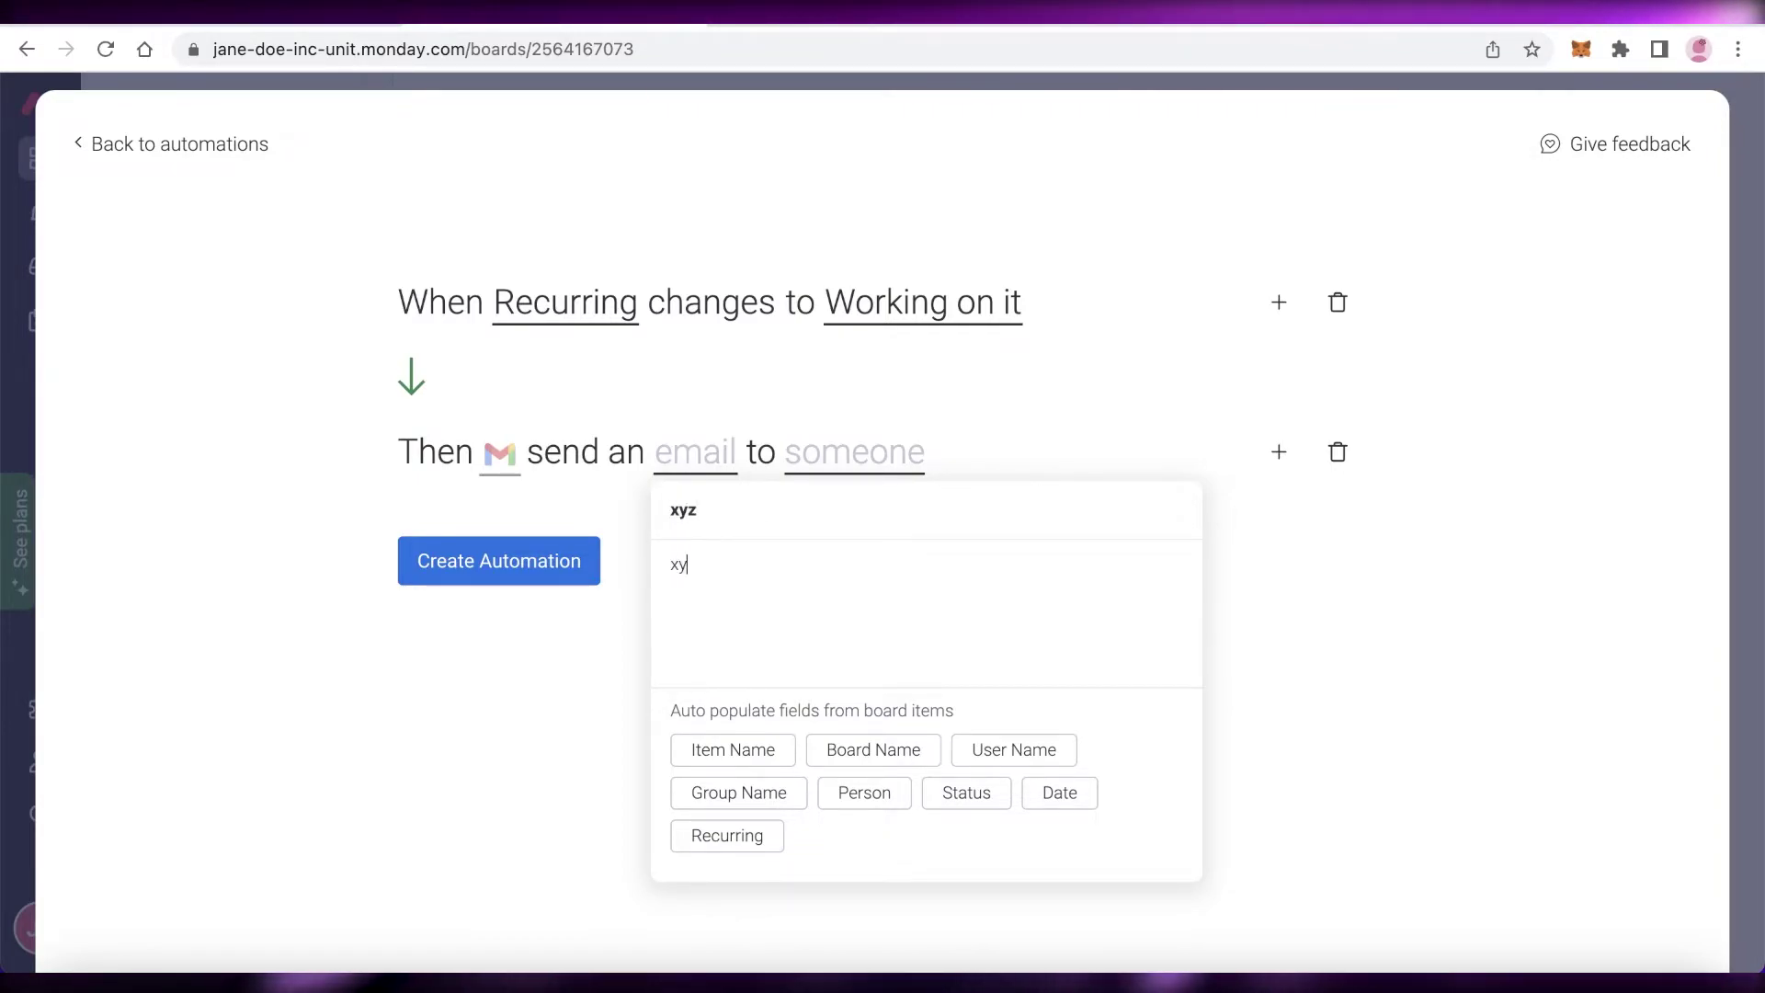
{"action": "type", "text": "z"}
{"action": "left_click", "coordinate": [1016, 397]}
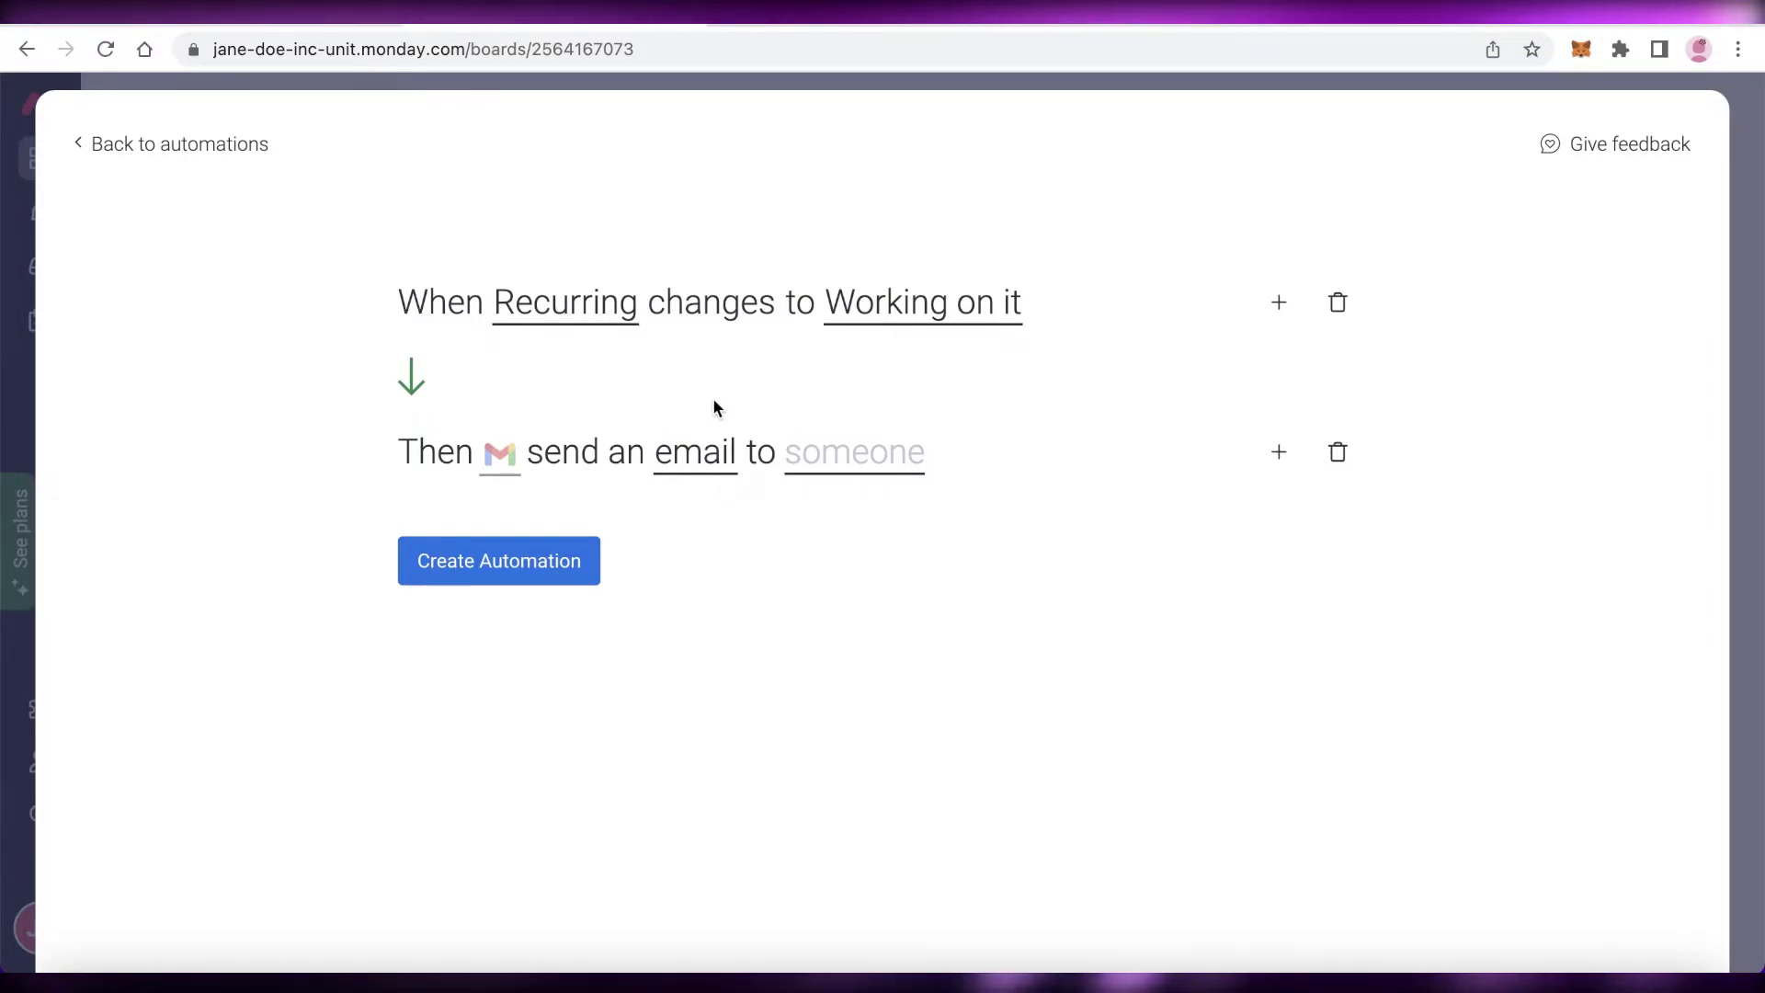
Choose the team member as the email recipient and leave the automation editor.
{"action": "left_click", "coordinate": [823, 464]}
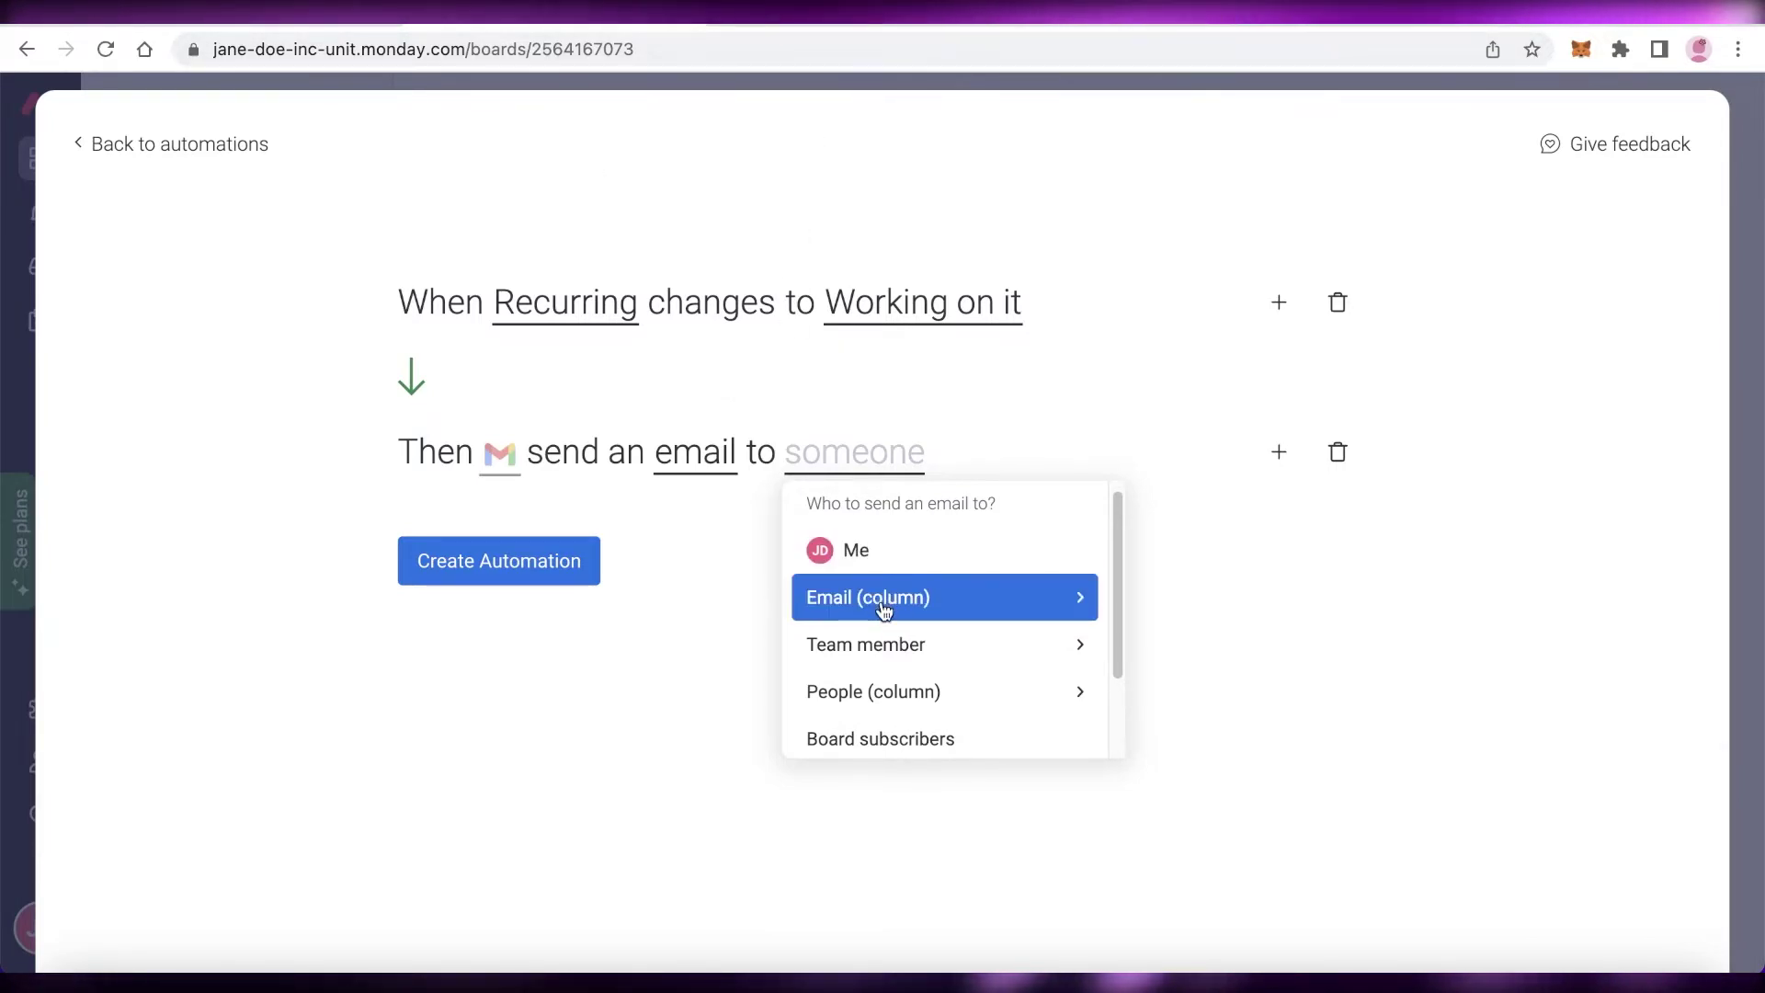
{"action": "left_click", "coordinate": [870, 654]}
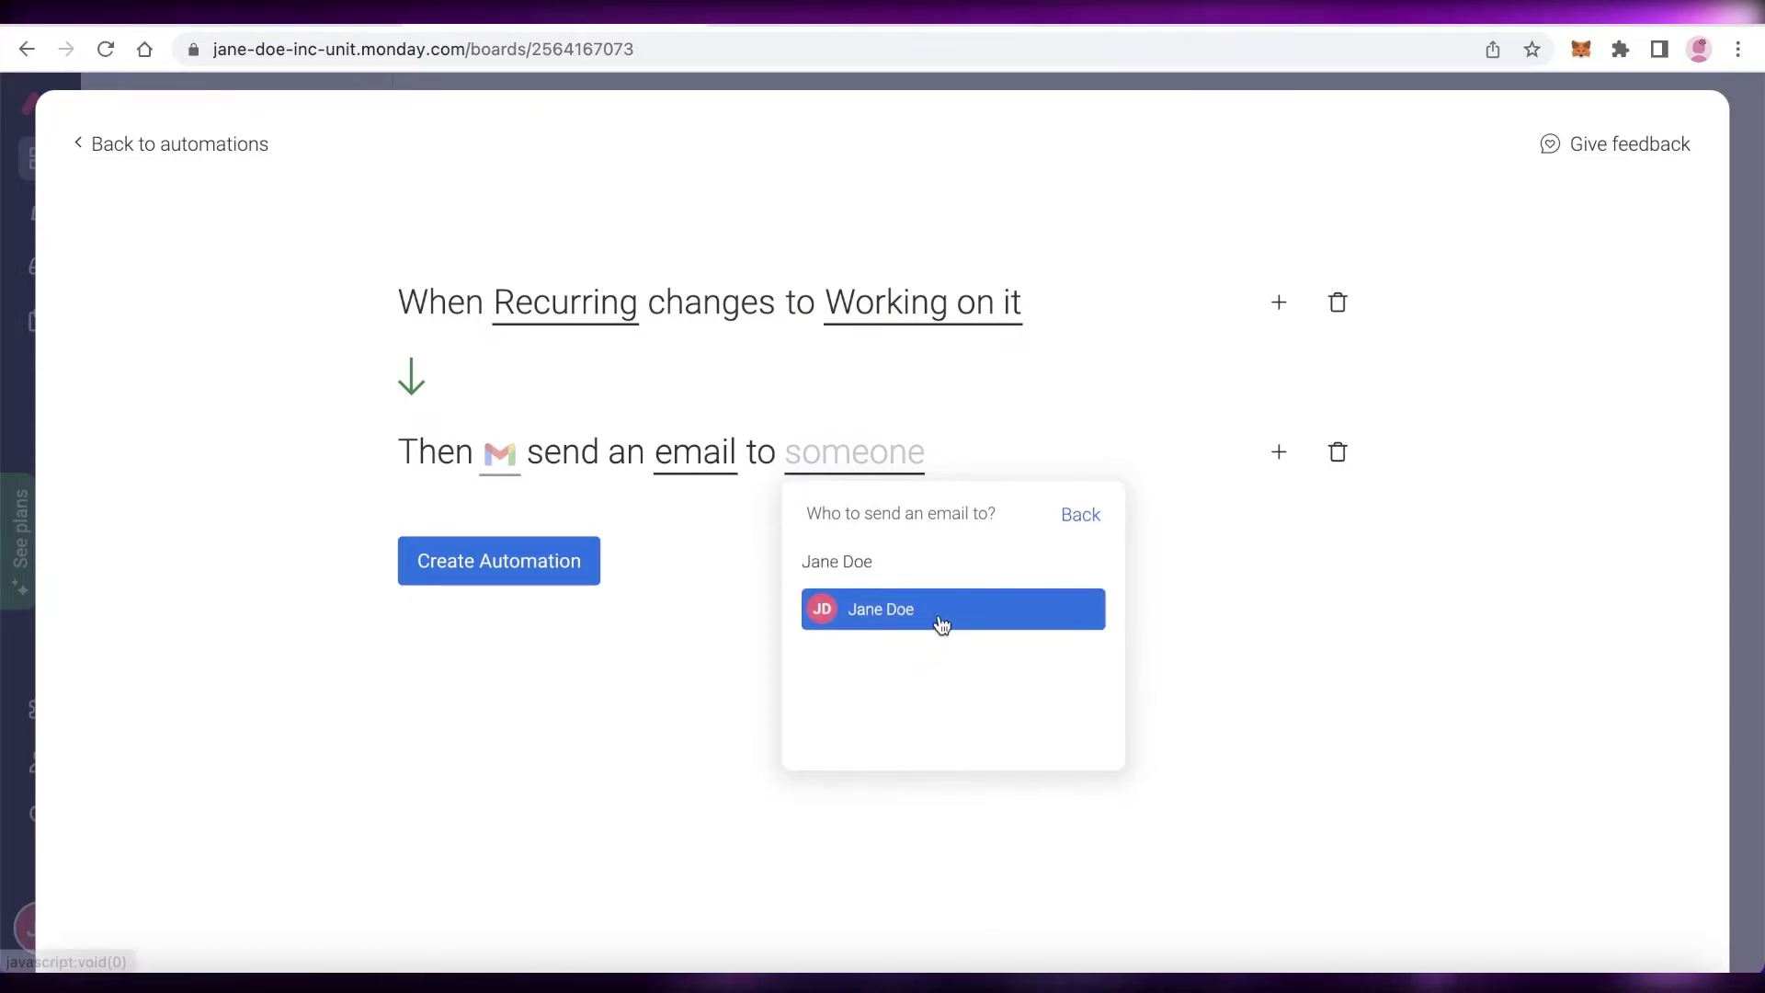
{"action": "left_click", "coordinate": [942, 624]}
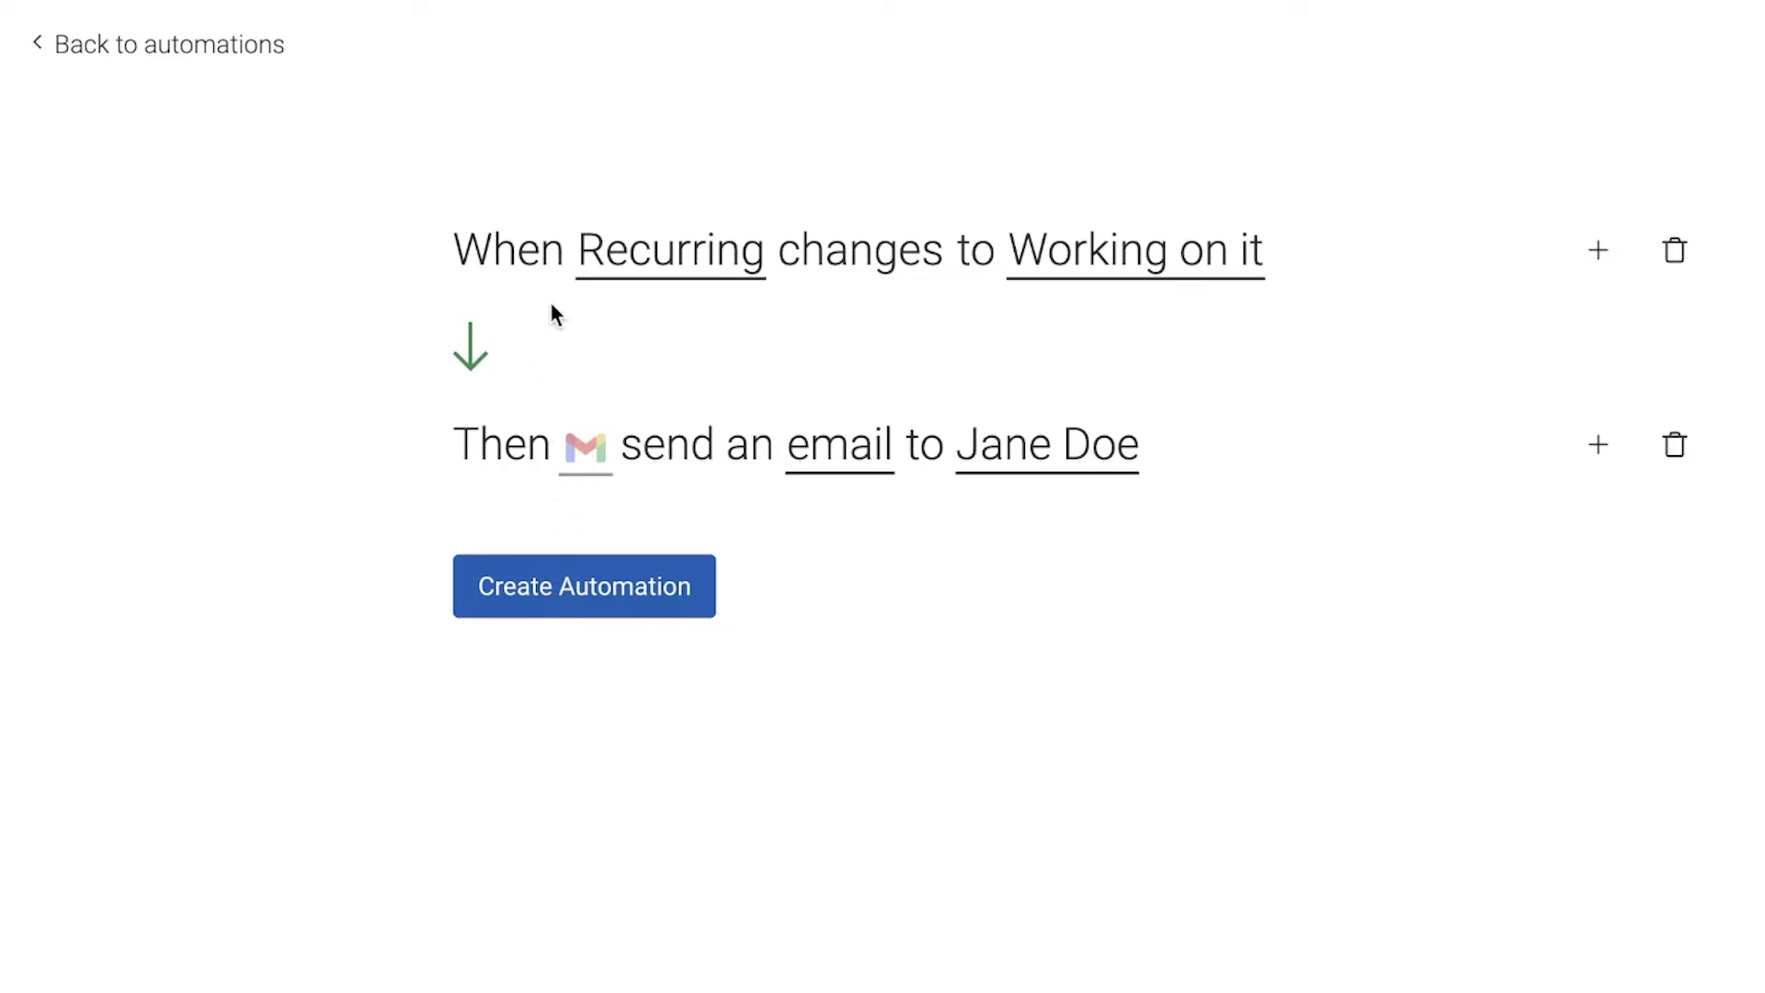
{"action": "left_click", "coordinate": [165, 44]}
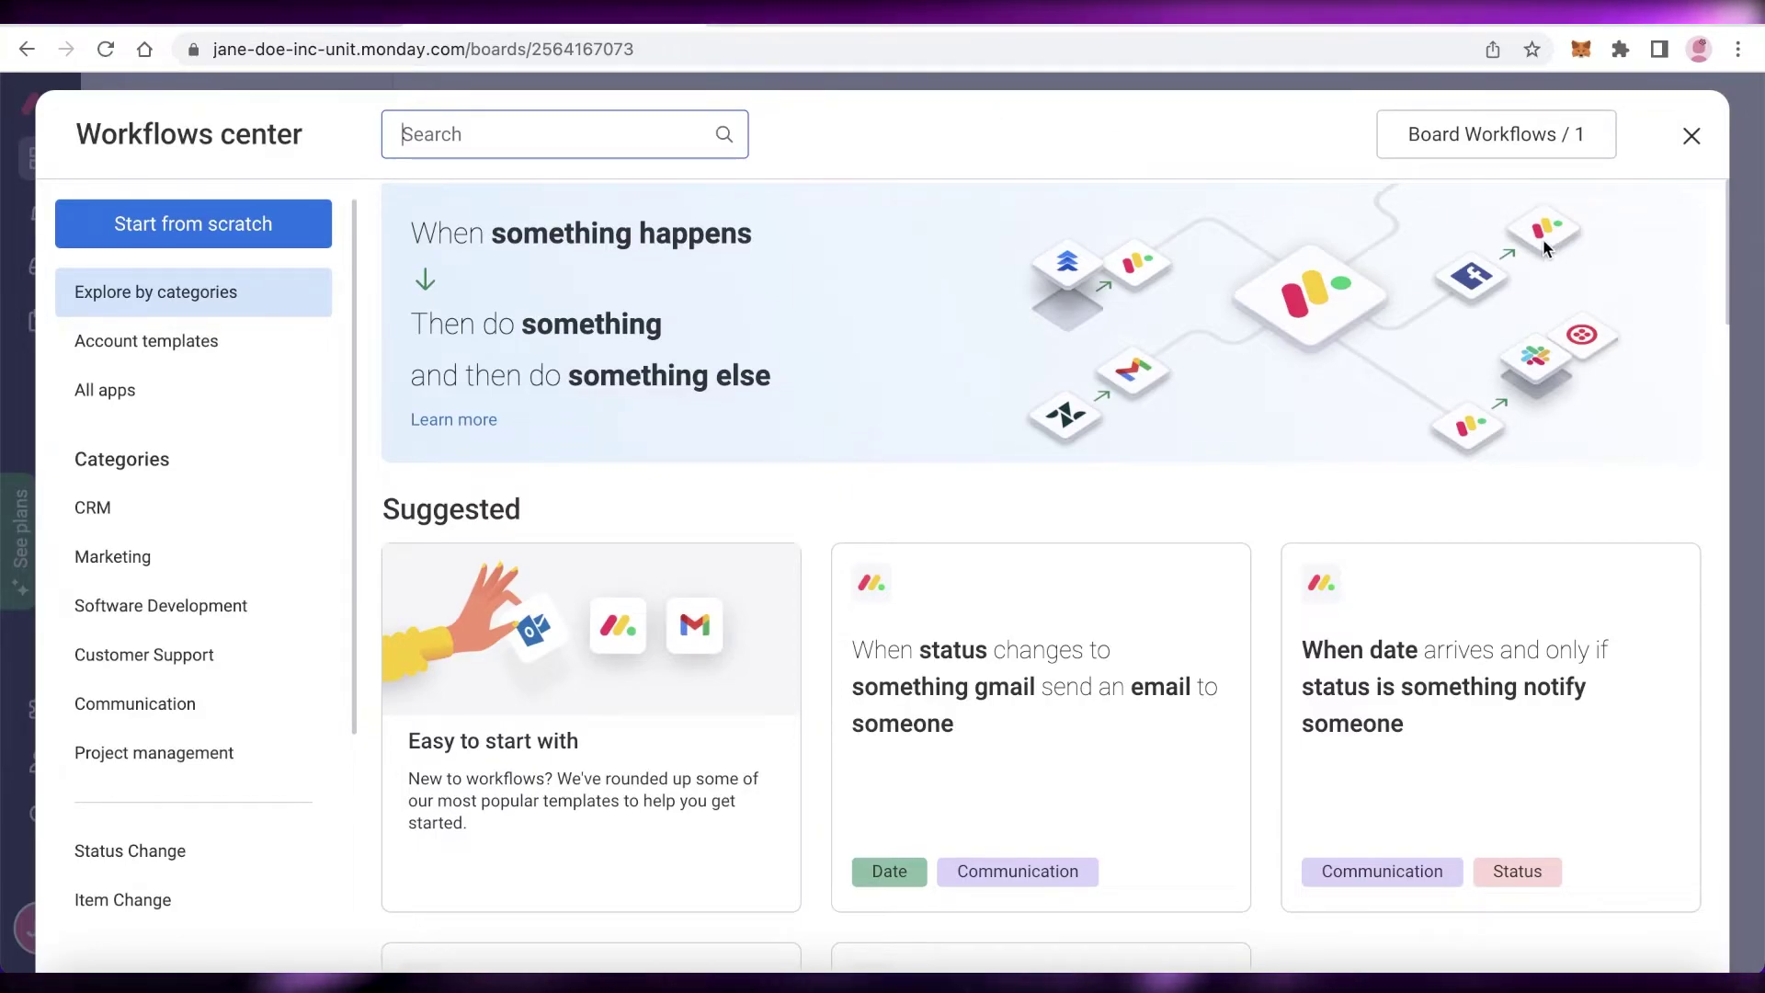
Close the Workflows center dialog to see Team Meeting on May 13 and Setup team discord on May 6.
{"action": "left_click", "coordinate": [1692, 138]}
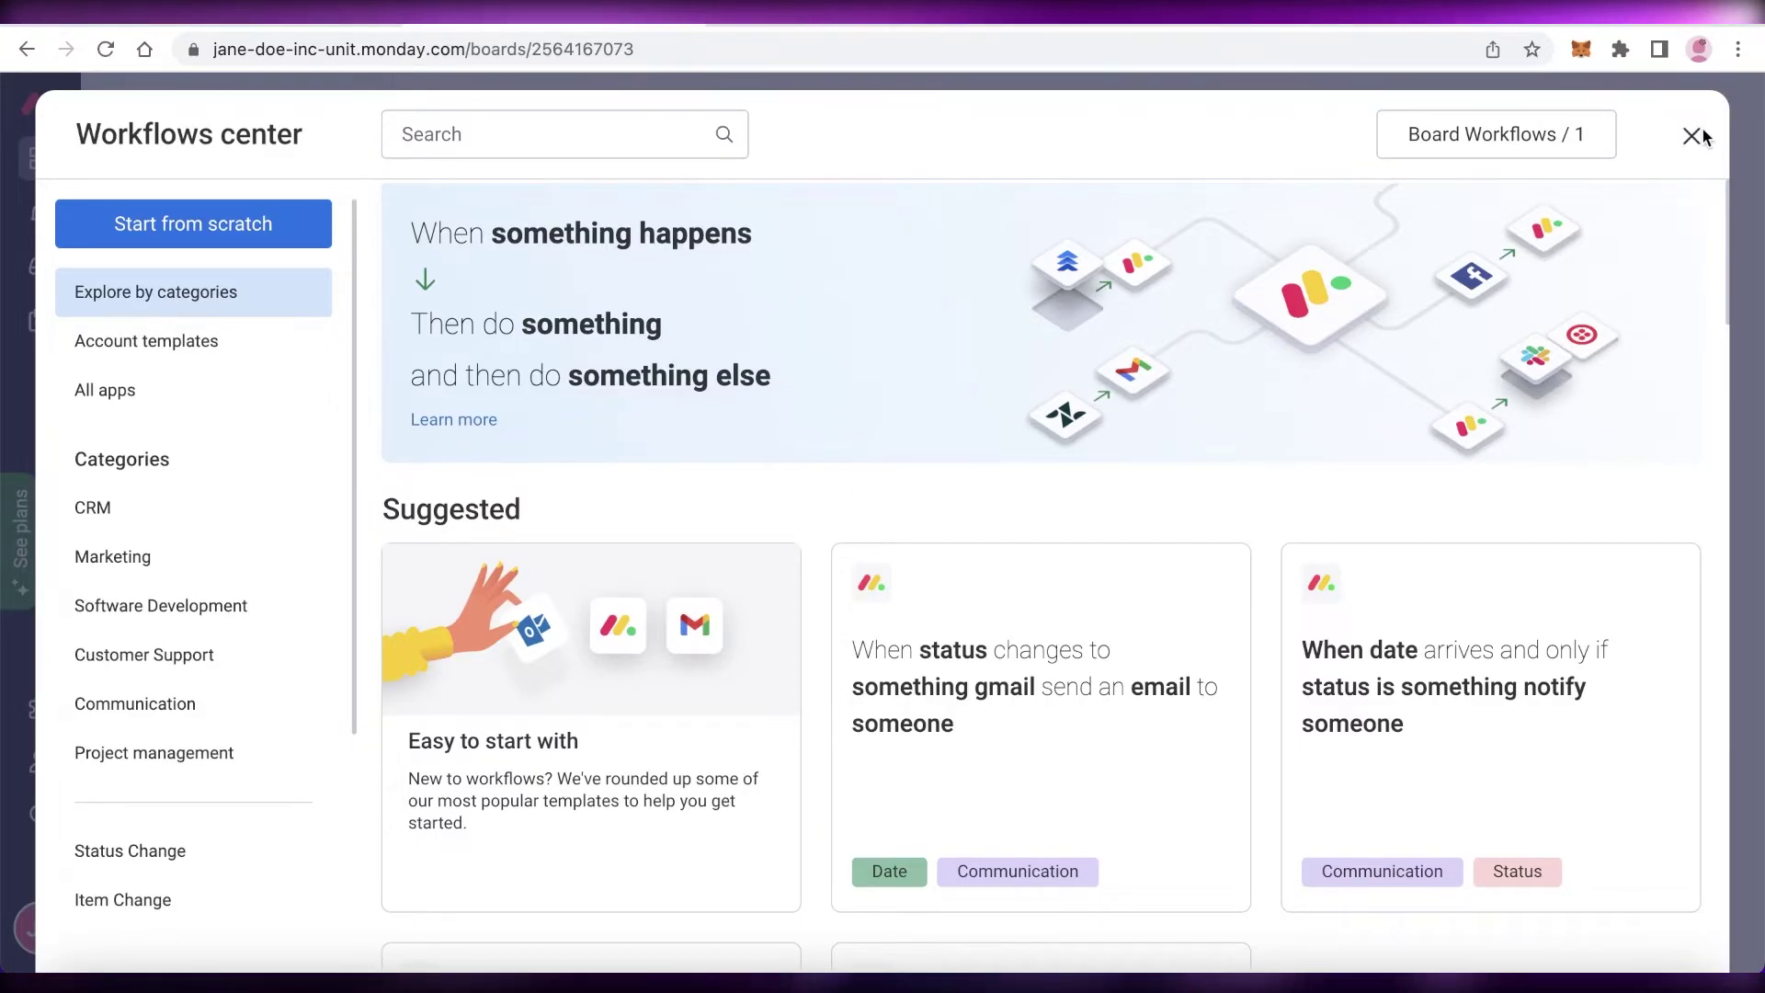
{"action": "left_click", "coordinate": [1692, 140]}
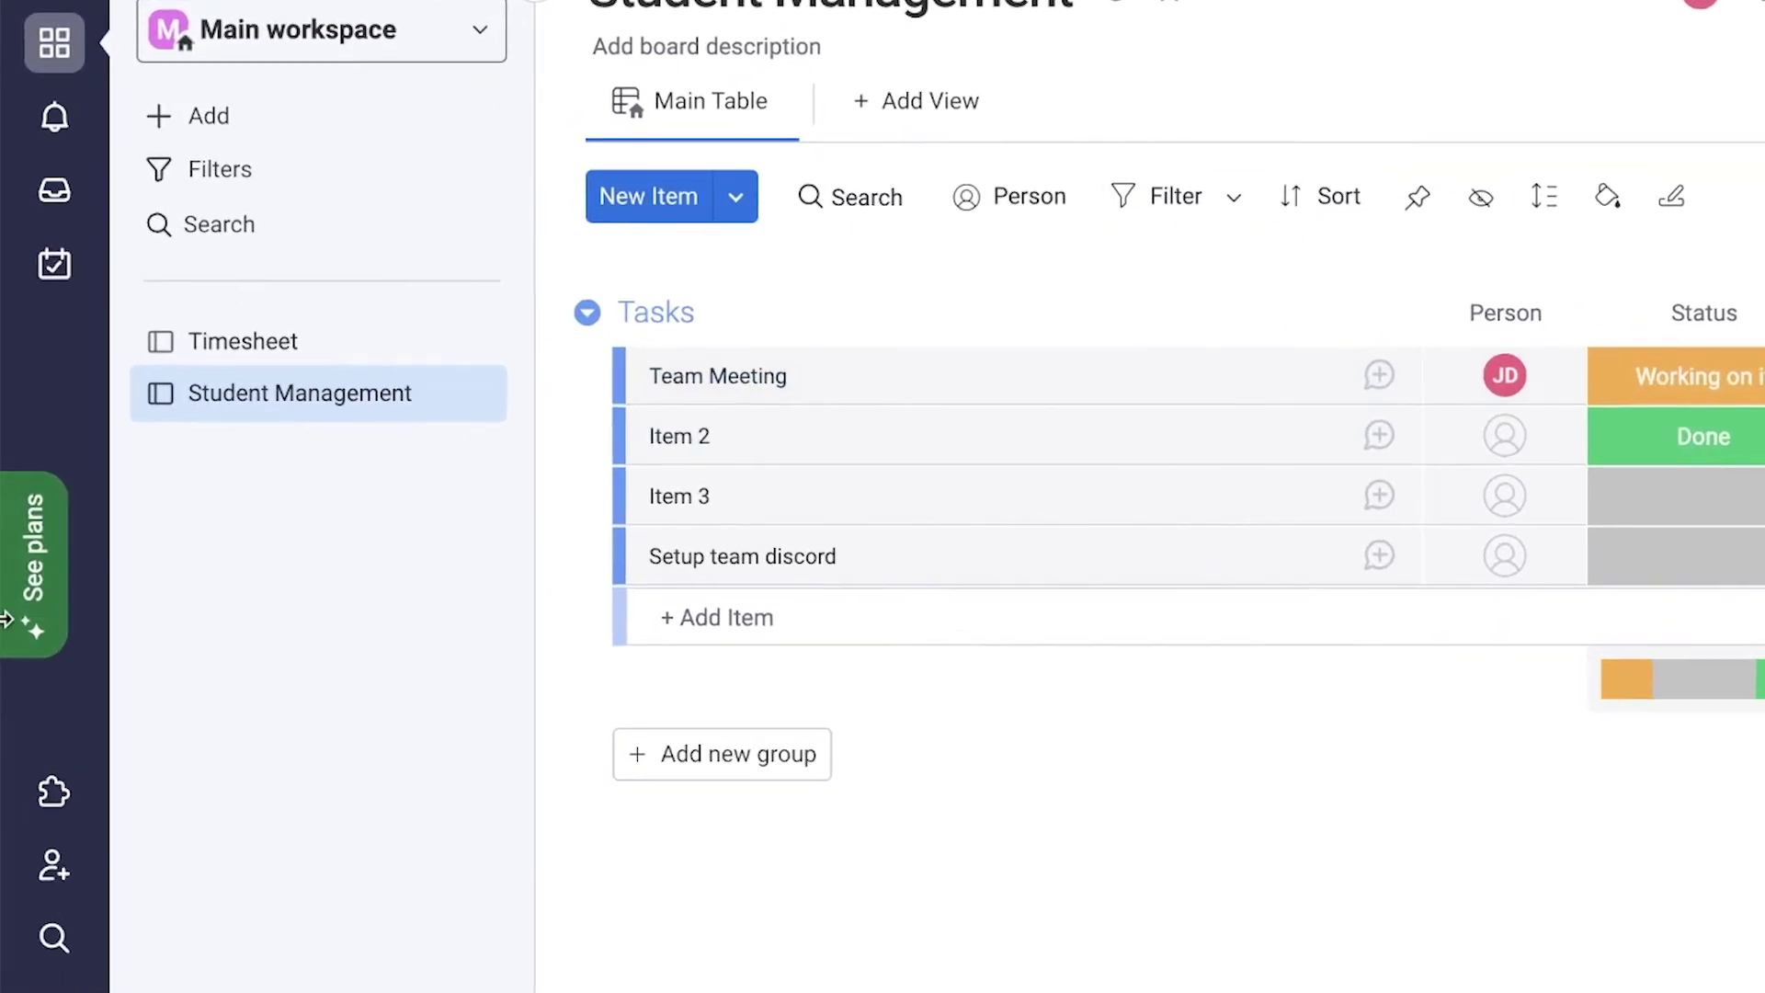
Browse the Individual, Basic, Standard, Pro and Enterprise plan cards and feature comparison.
{"action": "left_click", "coordinate": [48, 602]}
{"action": "scroll", "coordinate": [368, 386], "scroll_direction": "down", "scroll_amount": 3}
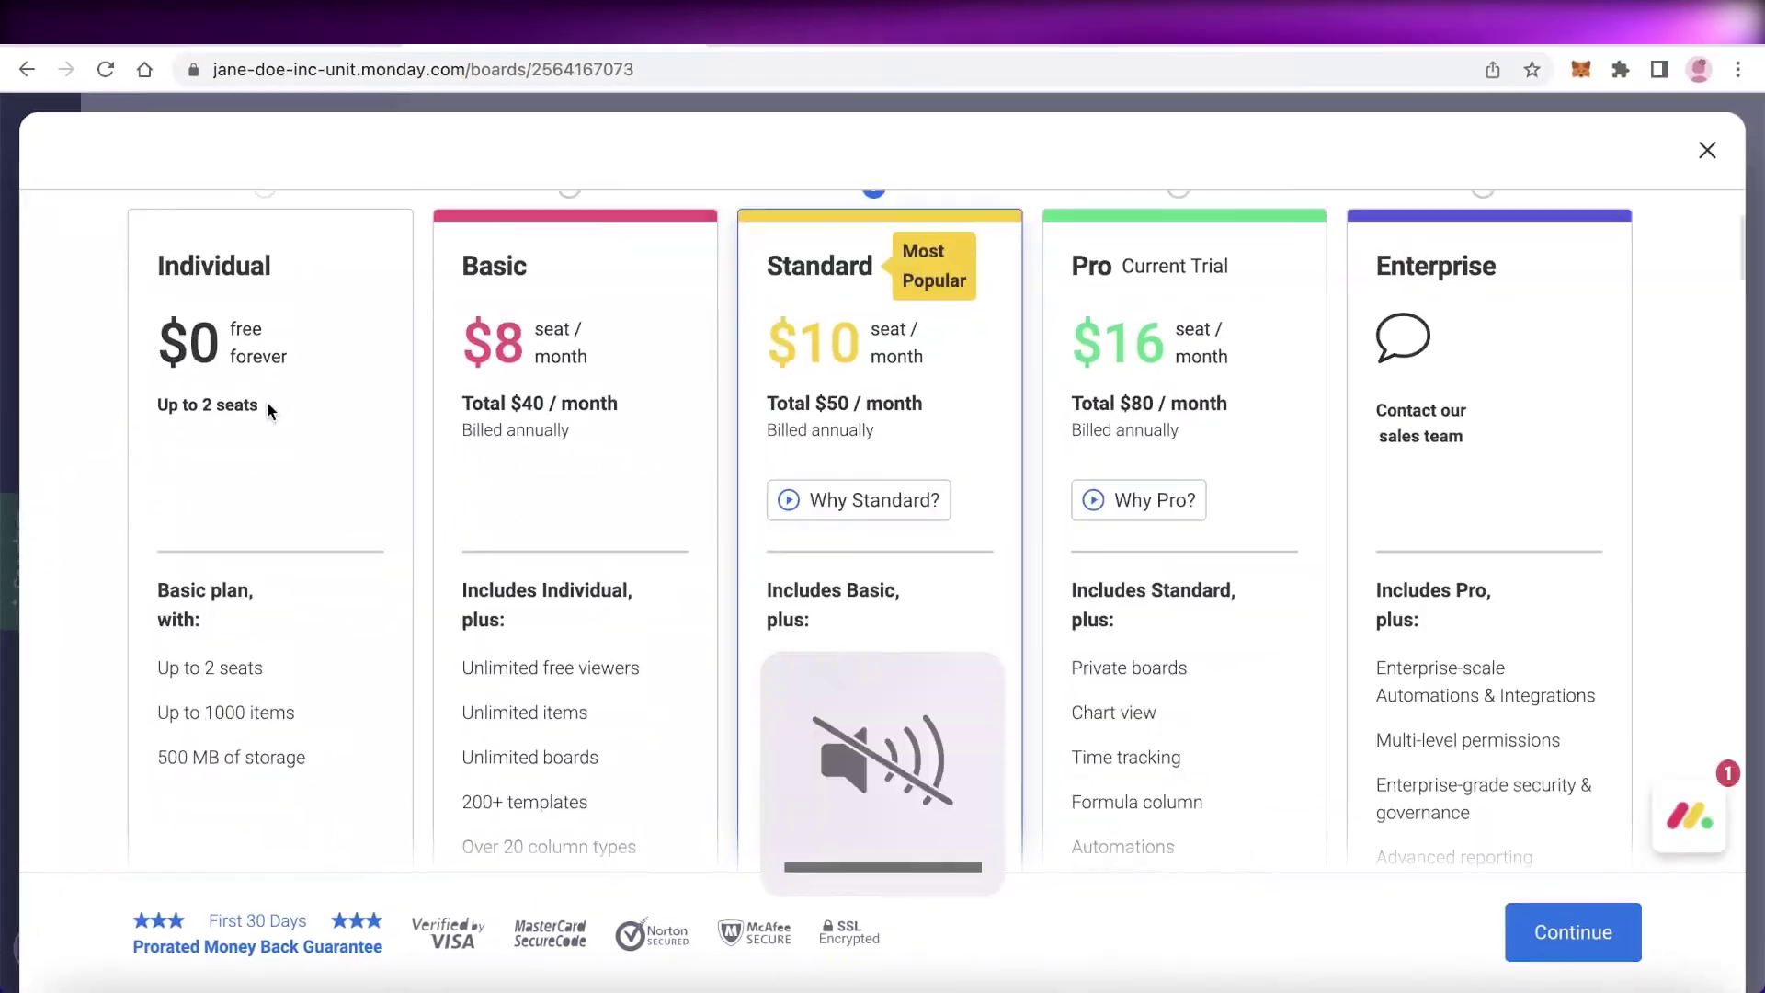
{"action": "scroll", "coordinate": [253, 396], "scroll_direction": "up", "scroll_amount": 1}
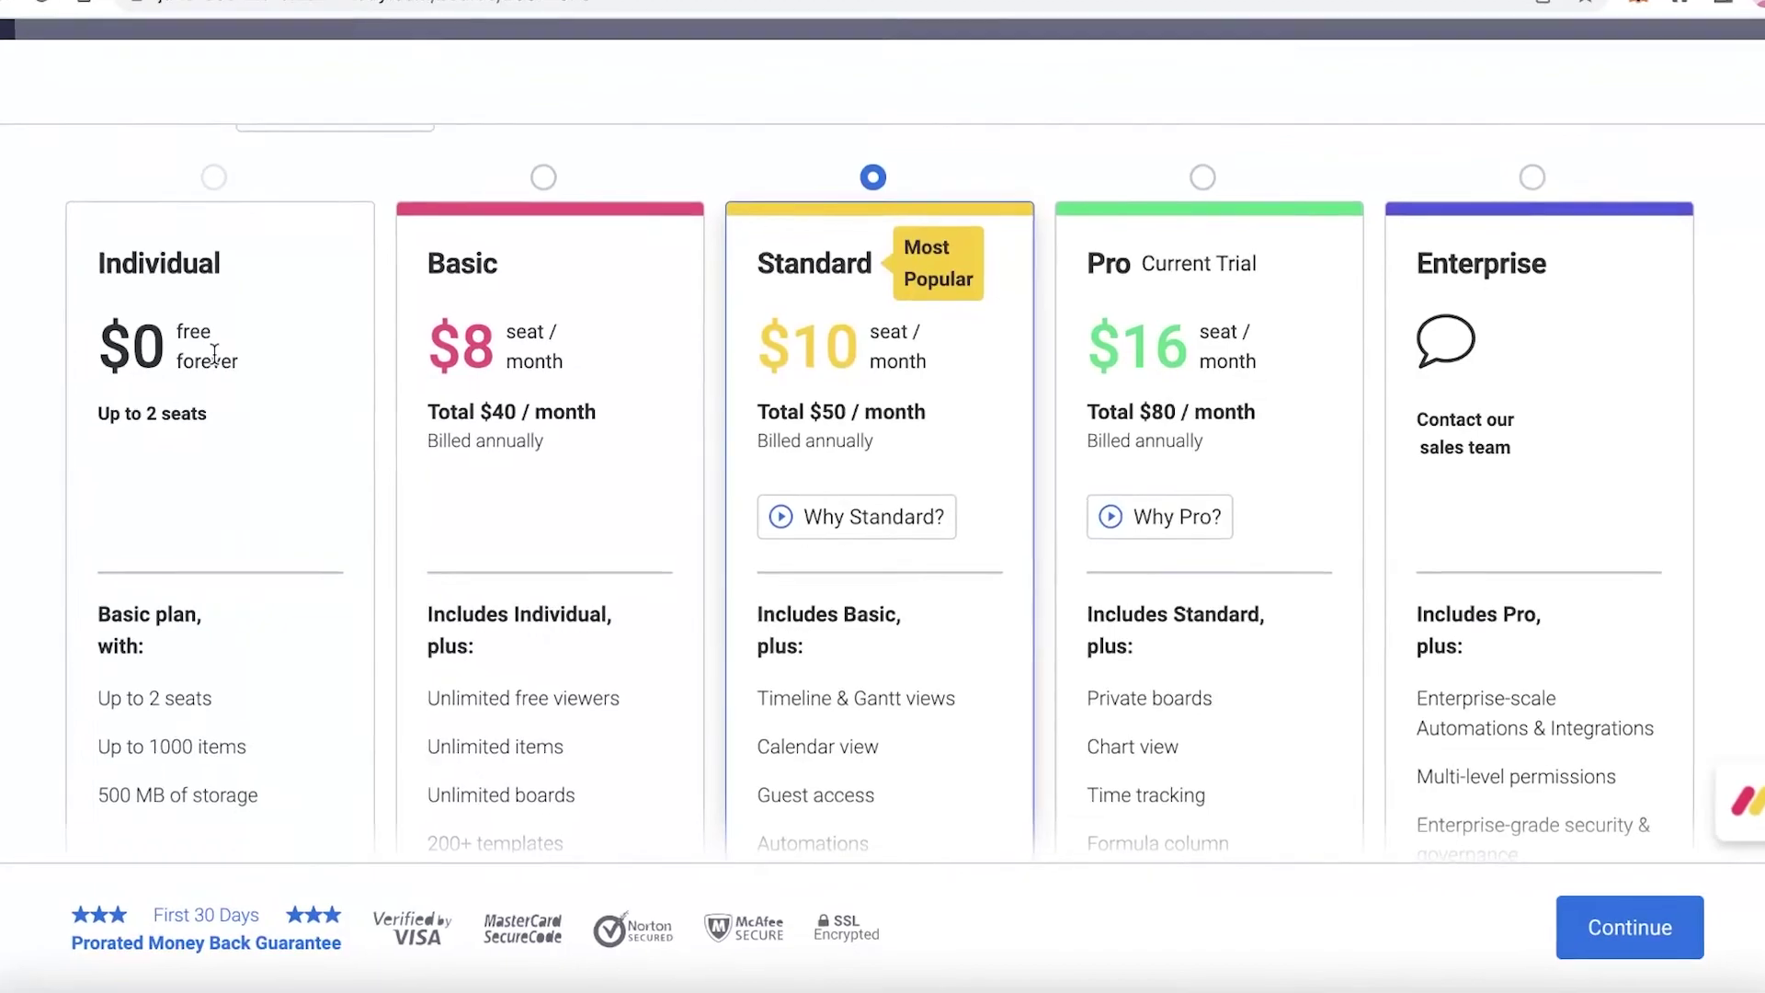
{"action": "scroll", "coordinate": [214, 353], "scroll_direction": "down", "scroll_amount": 2}
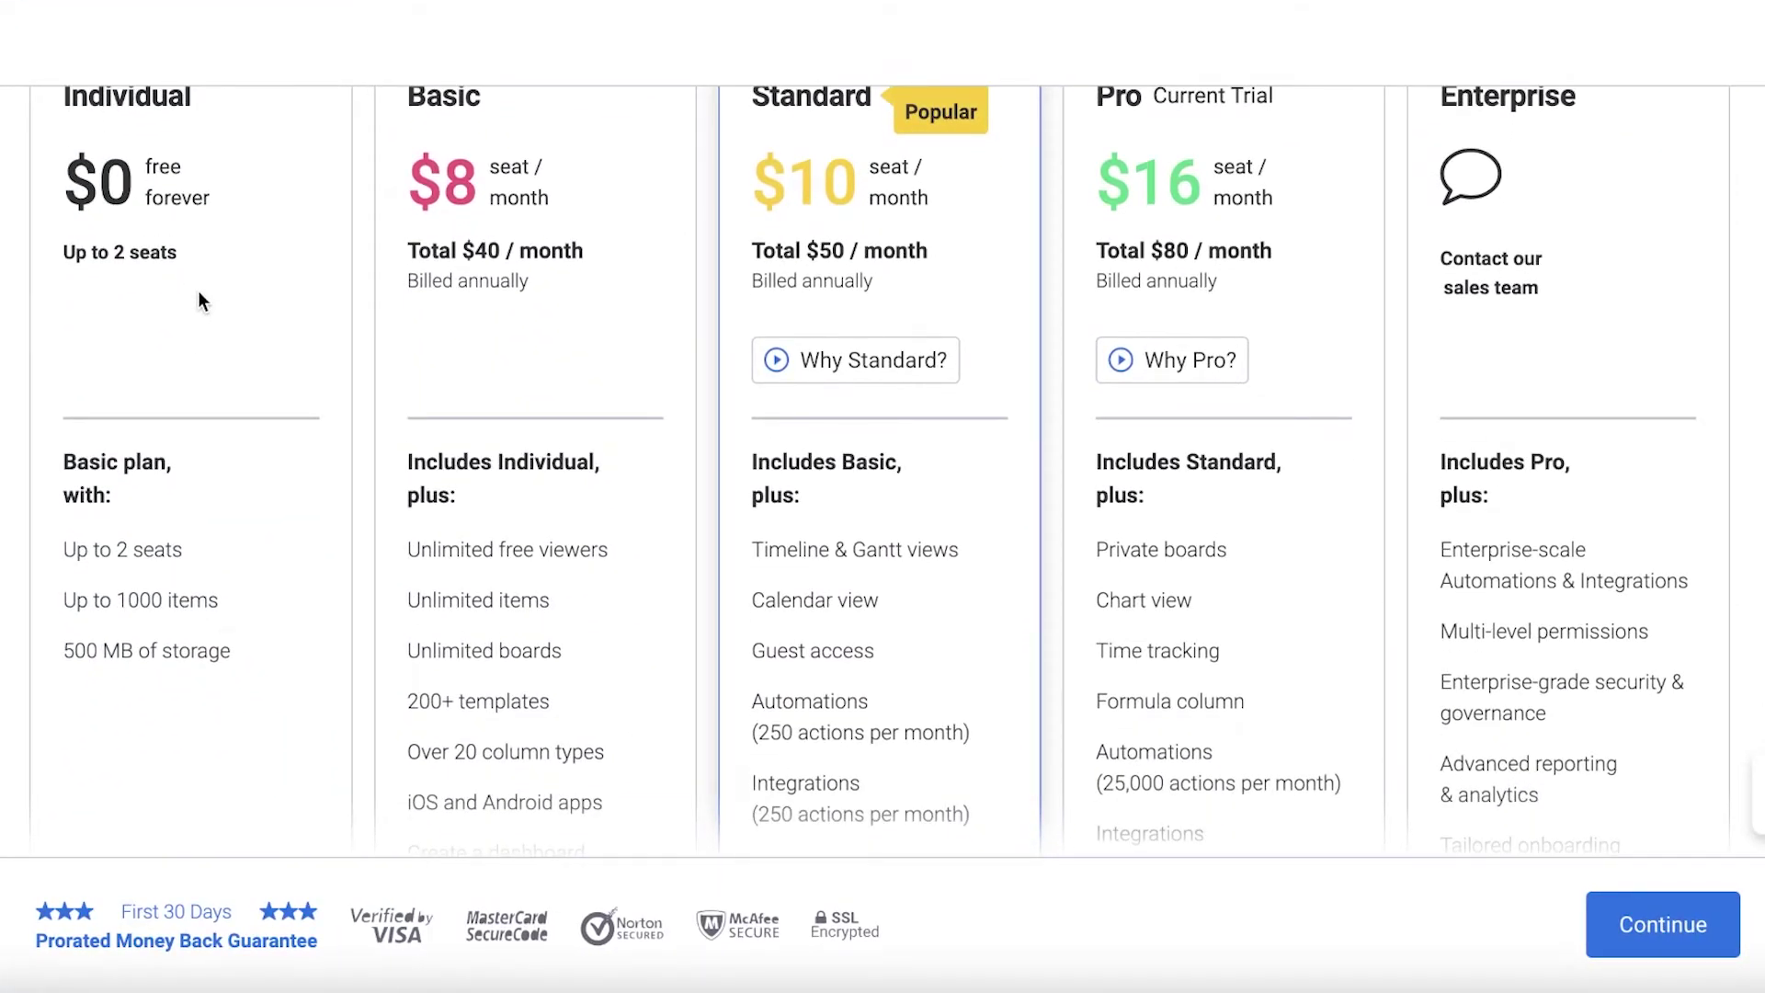
{"action": "scroll", "coordinate": [502, 380], "scroll_direction": "up", "scroll_amount": 3}
{"action": "scroll", "coordinate": [507, 377], "scroll_direction": "down", "scroll_amount": 7}
{"action": "scroll", "coordinate": [507, 376], "scroll_direction": "up", "scroll_amount": 3}
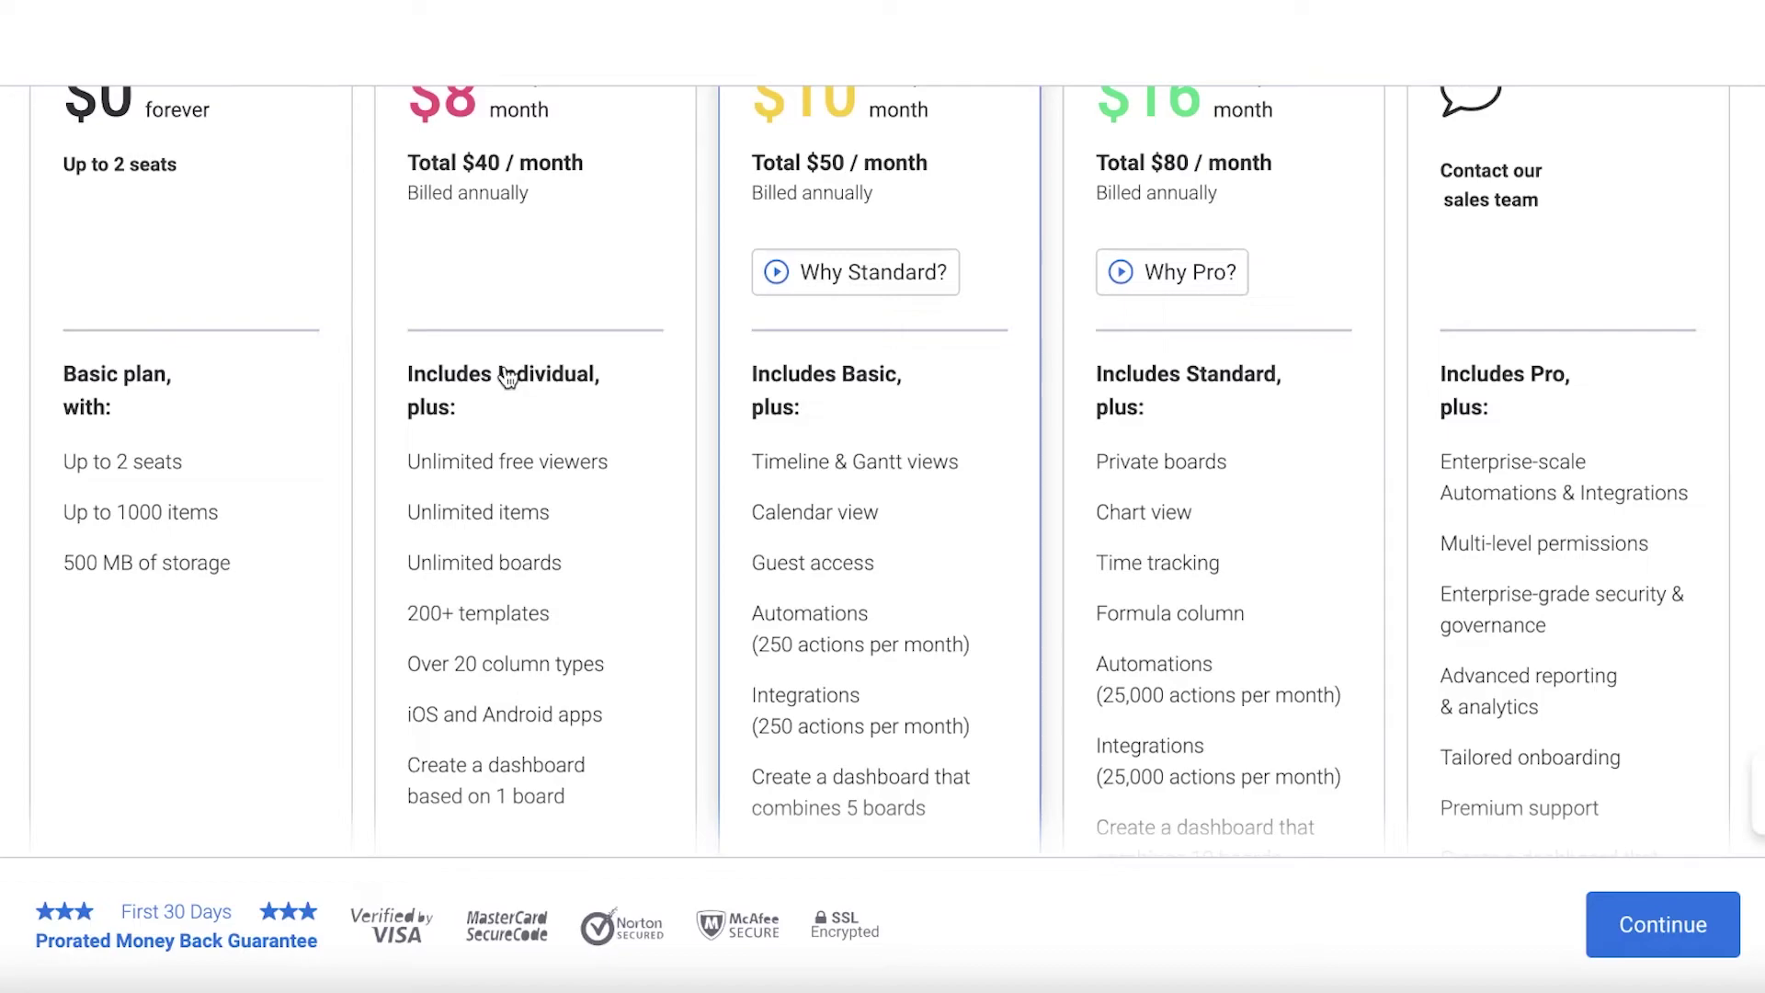
{"action": "scroll", "coordinate": [508, 377], "scroll_direction": "up", "scroll_amount": 5}
{"action": "scroll", "coordinate": [503, 368], "scroll_direction": "down", "scroll_amount": 7}
{"action": "scroll", "coordinate": [503, 367], "scroll_direction": "up", "scroll_amount": 7}
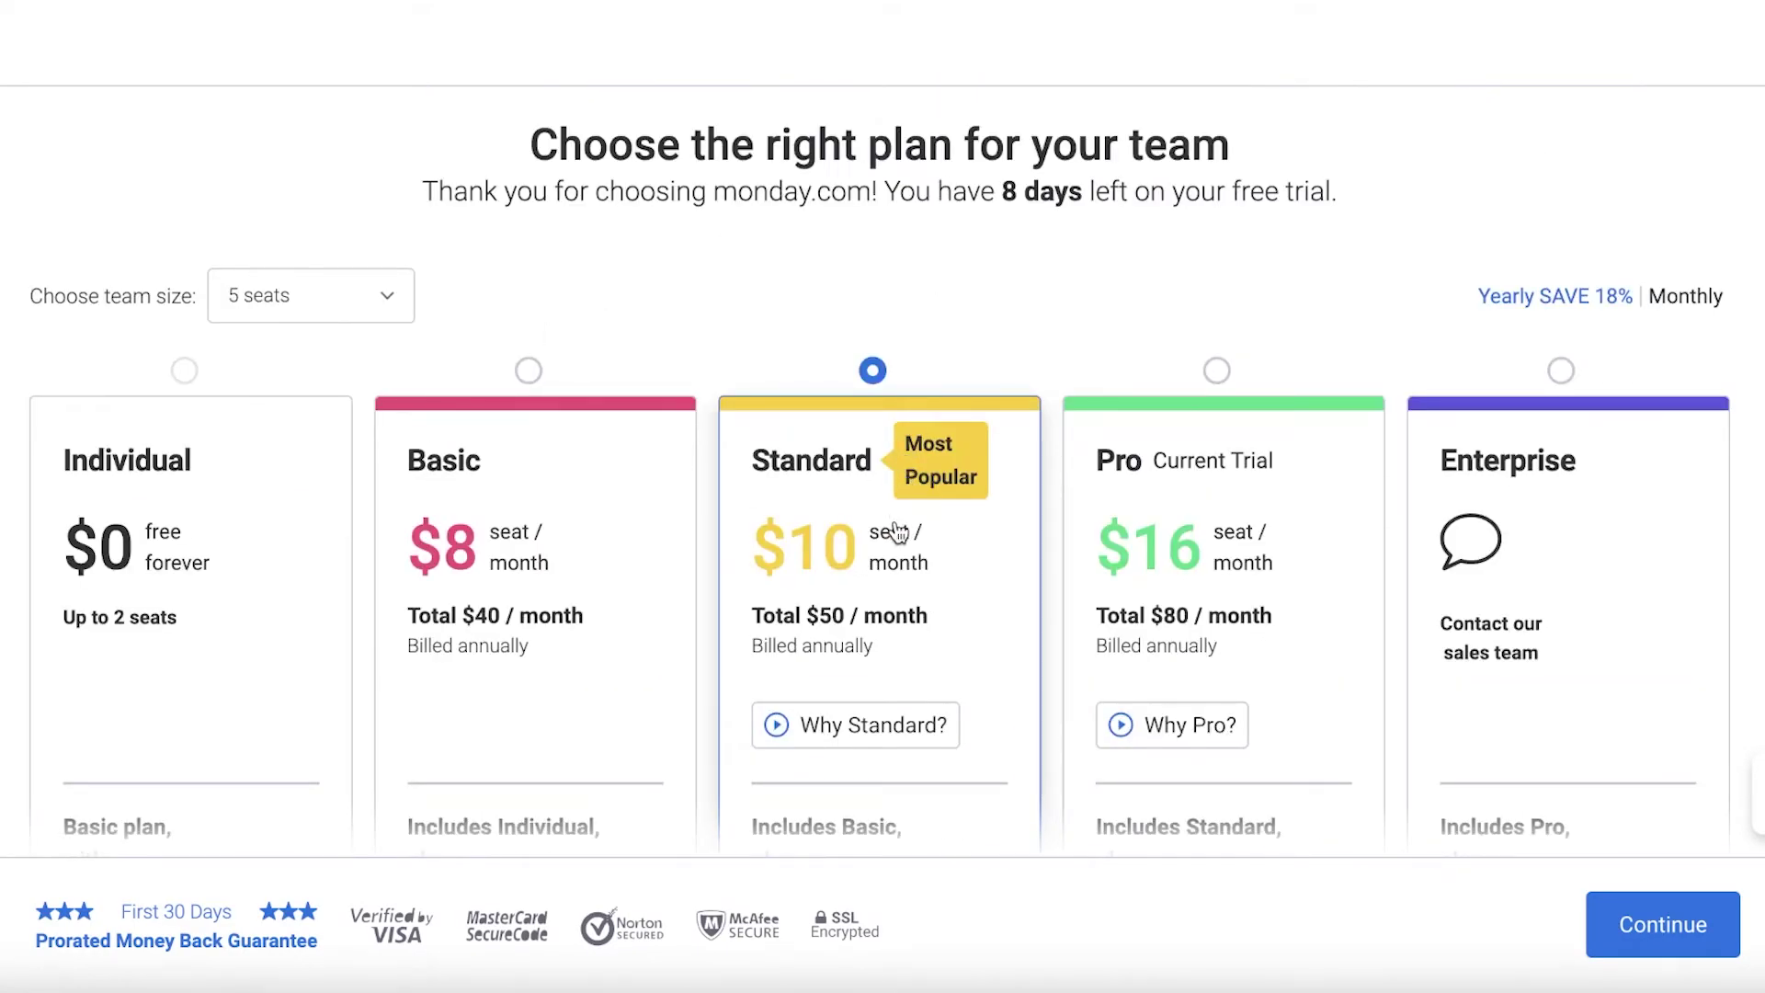
{"action": "scroll", "coordinate": [896, 531], "scroll_direction": "down", "scroll_amount": 8}
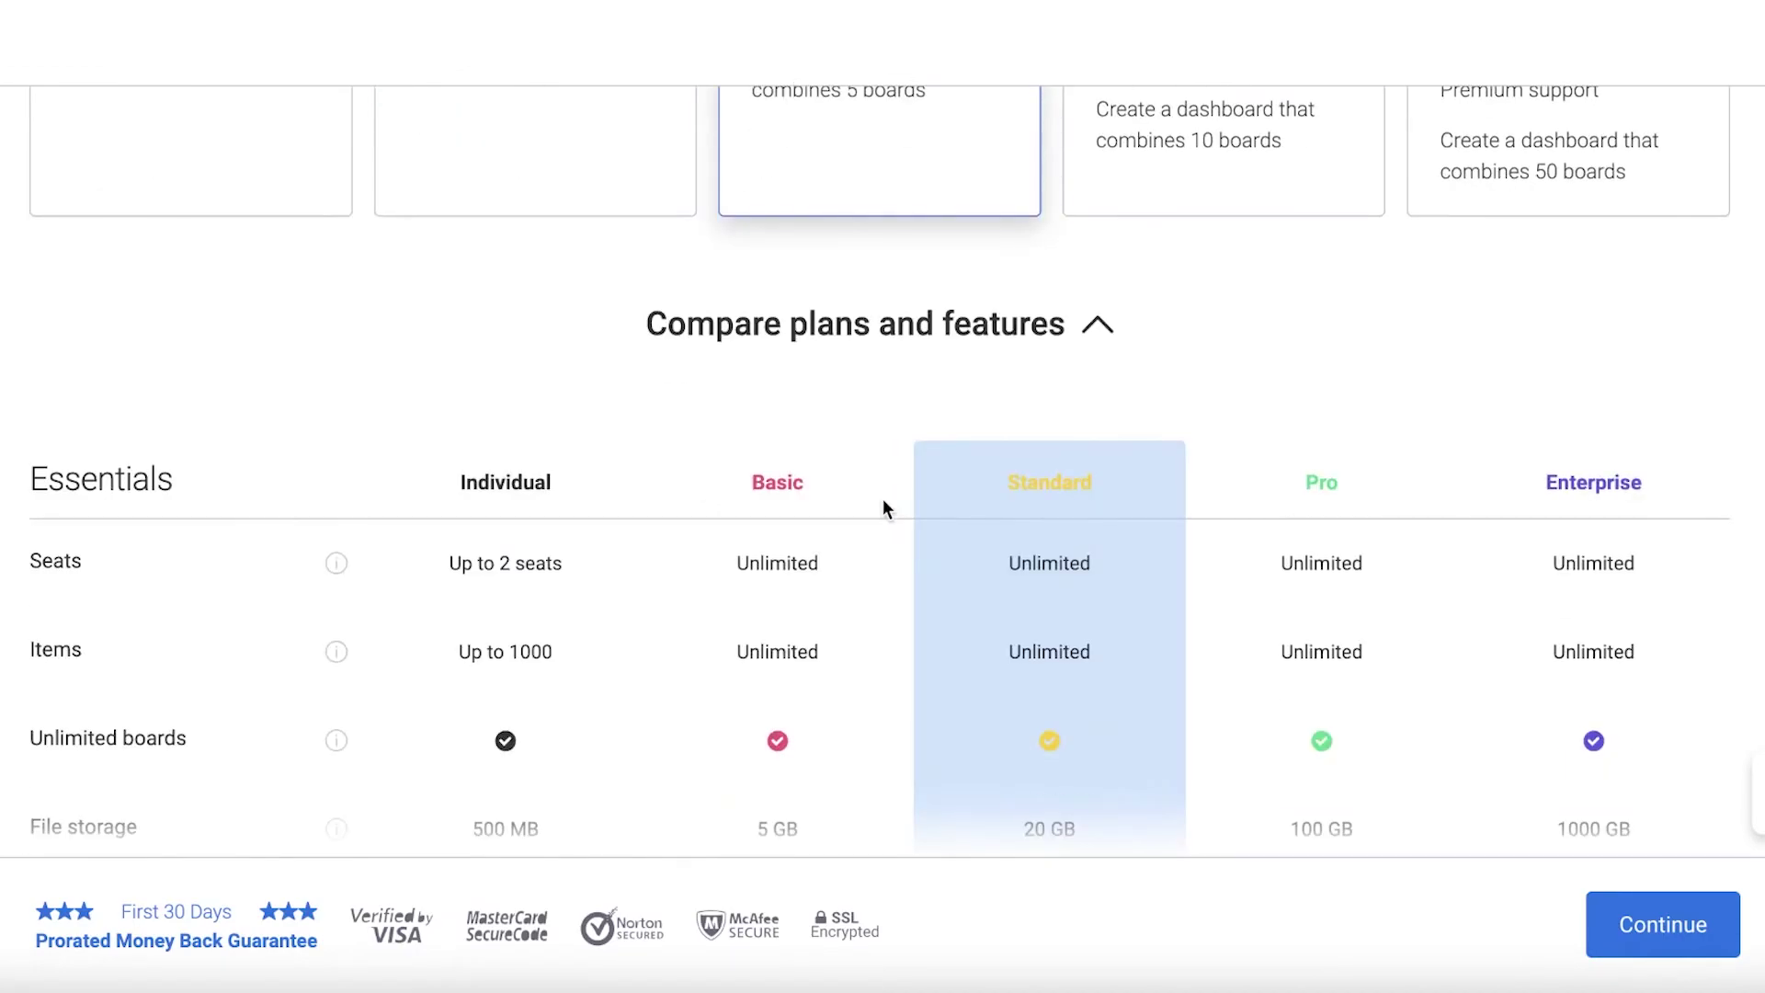
{"action": "scroll", "coordinate": [882, 504], "scroll_direction": "up", "scroll_amount": 5}
{"action": "mouse_move", "coordinate": [880, 500]}
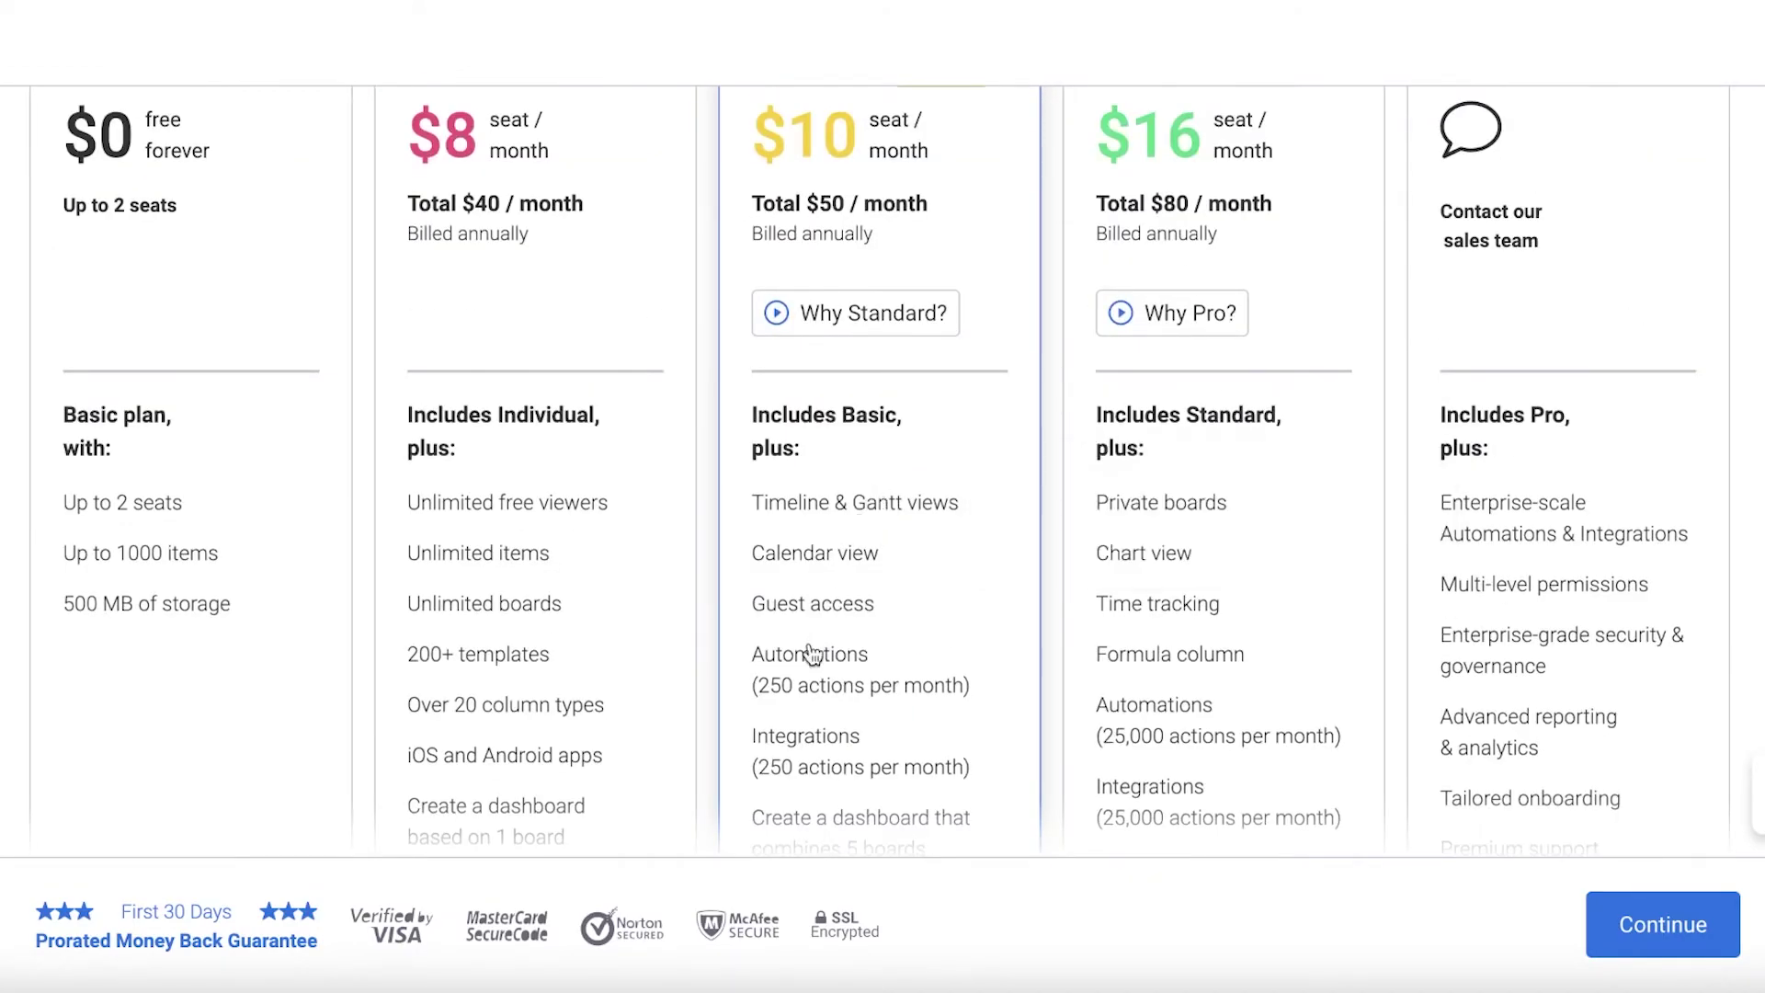
{"action": "mouse_move", "coordinate": [805, 646]}
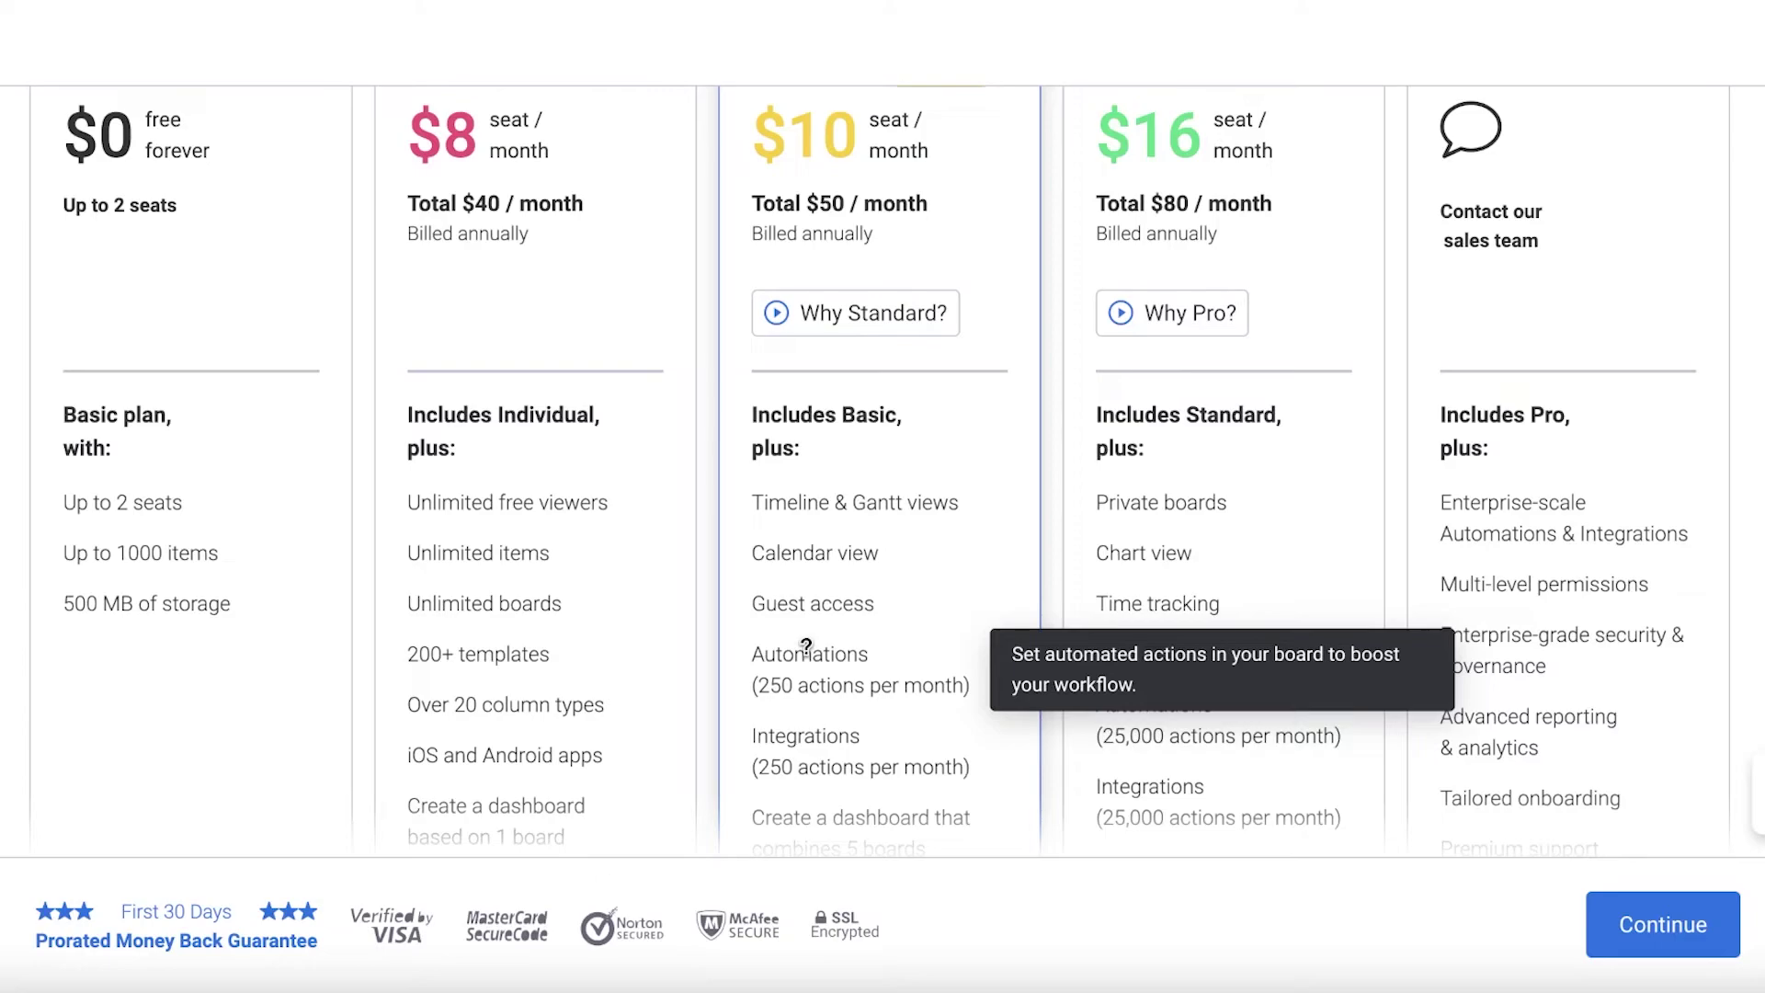
{"action": "scroll", "coordinate": [806, 646], "scroll_direction": "up", "scroll_amount": 1}
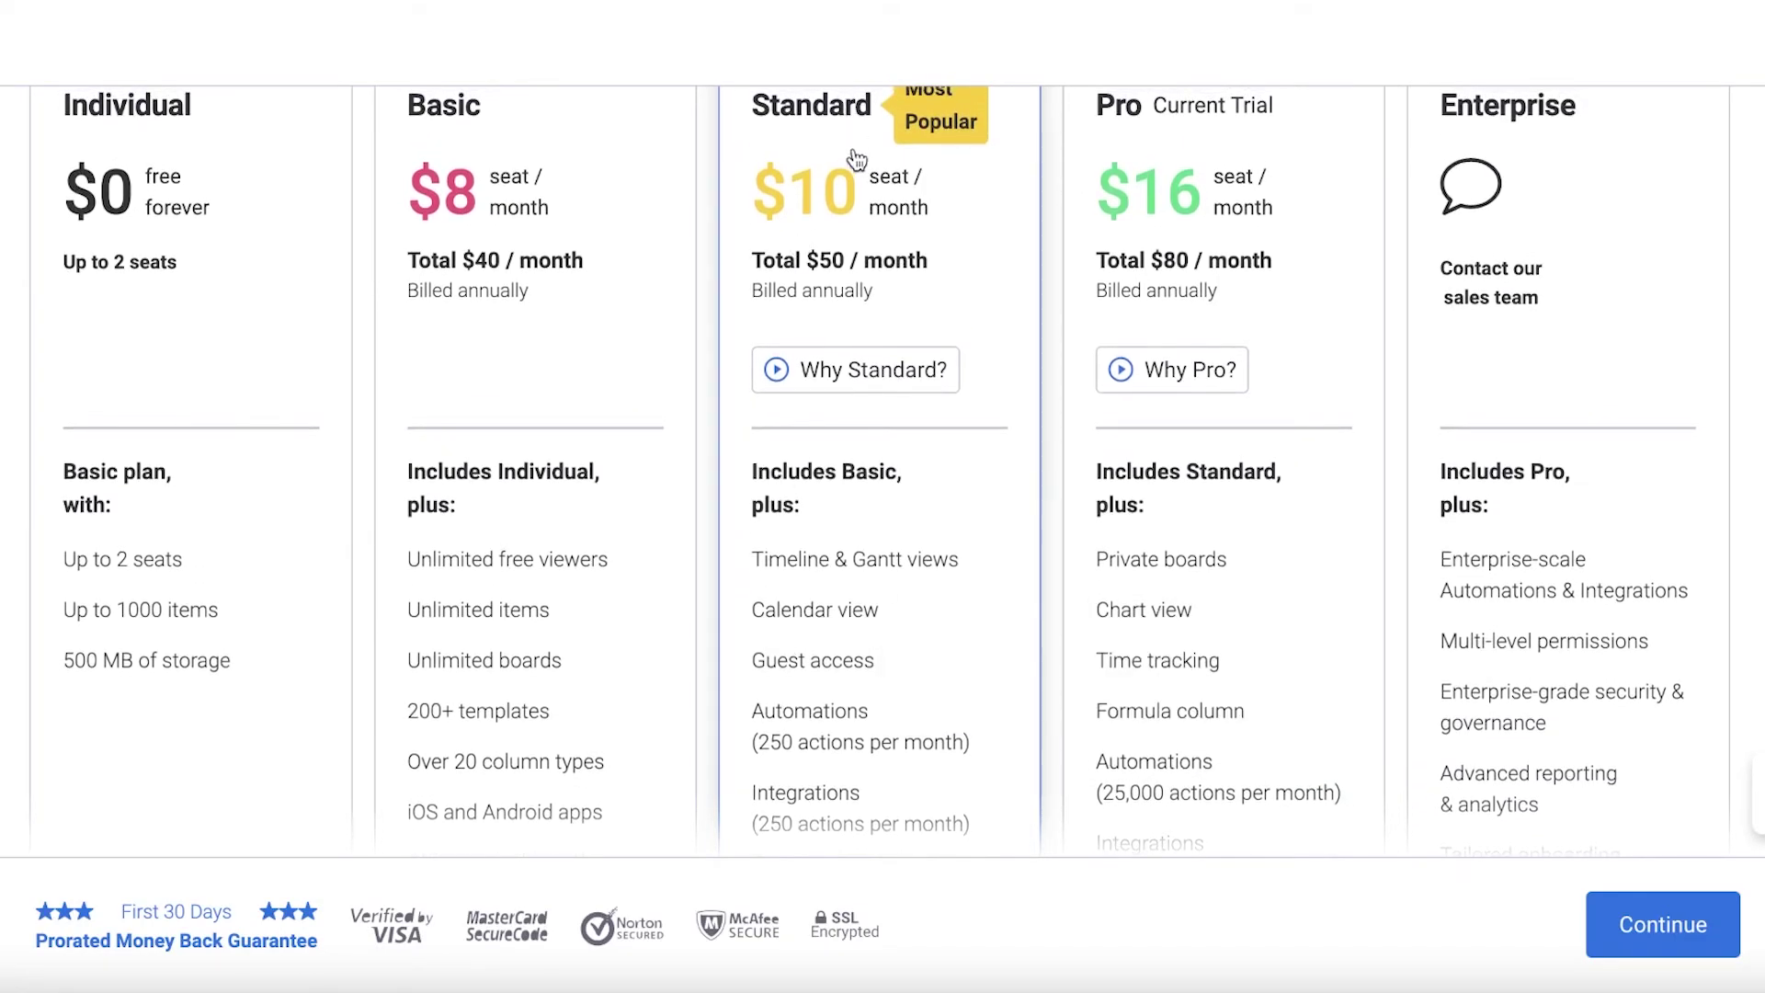
{"action": "scroll", "coordinate": [853, 166], "scroll_direction": "up", "scroll_amount": 4}
{"action": "scroll", "coordinate": [846, 193], "scroll_direction": "down", "scroll_amount": 1}
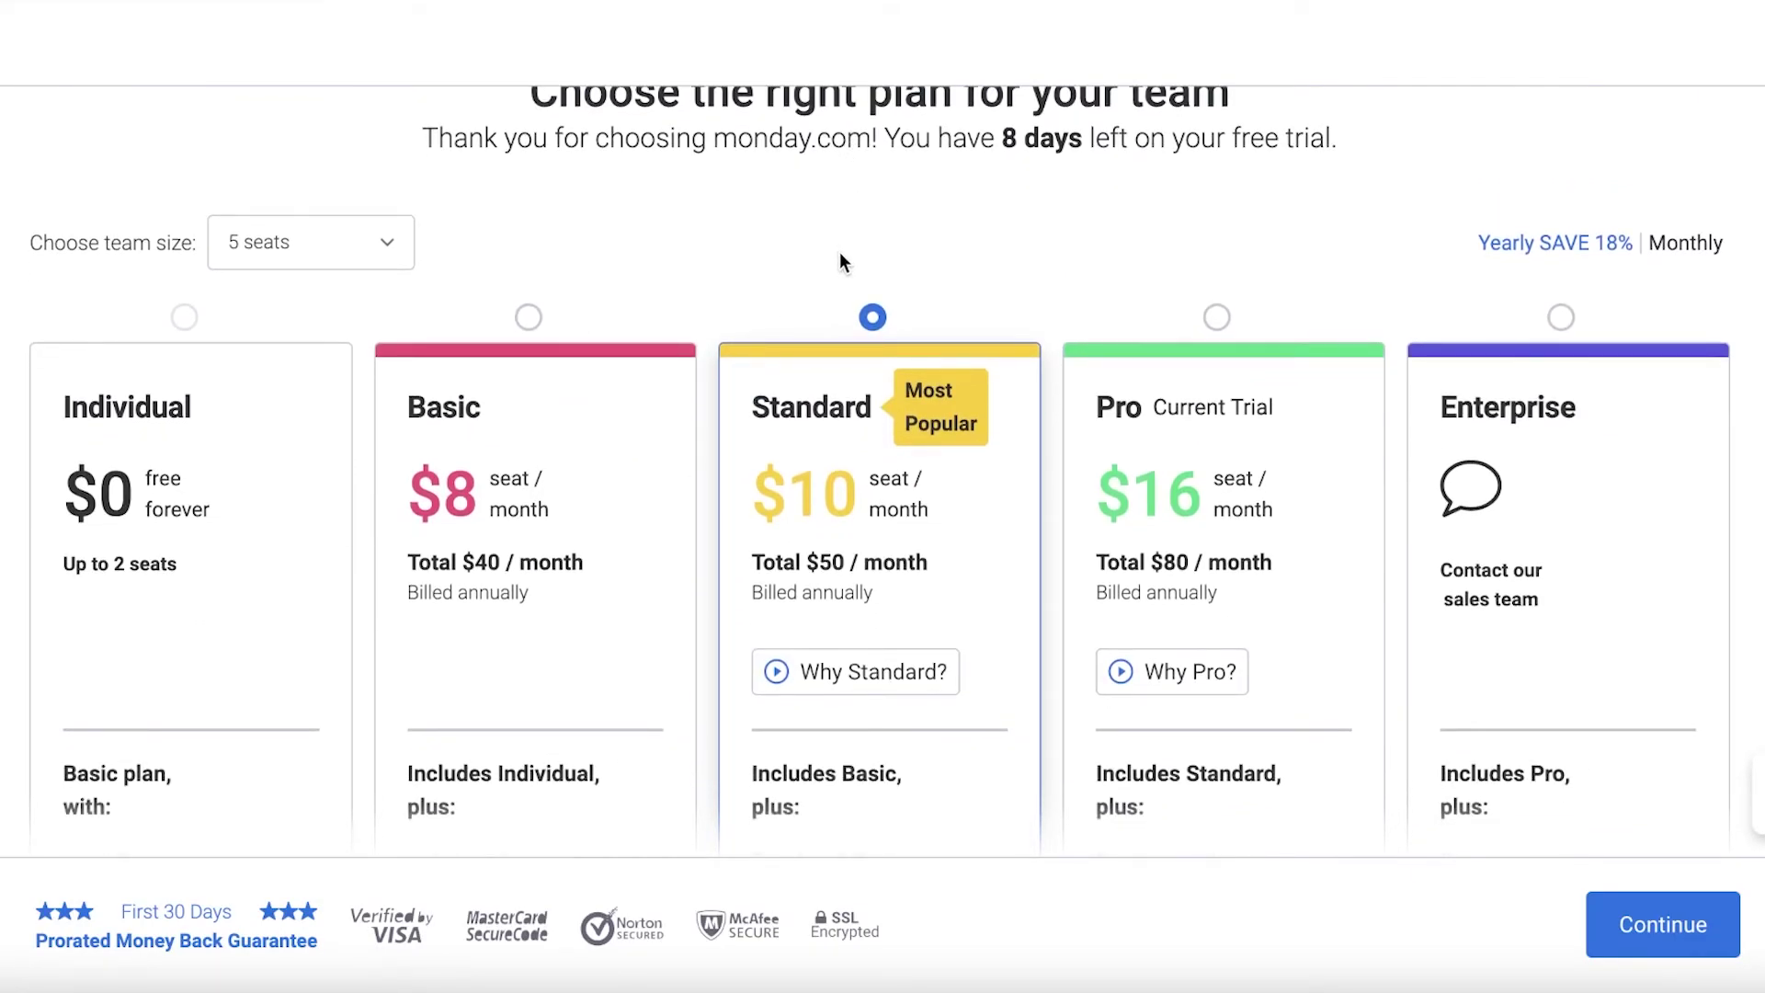
{"action": "scroll", "coordinate": [840, 254], "scroll_direction": "down", "scroll_amount": 1}
{"action": "scroll", "coordinate": [839, 253], "scroll_direction": "up", "scroll_amount": 1}
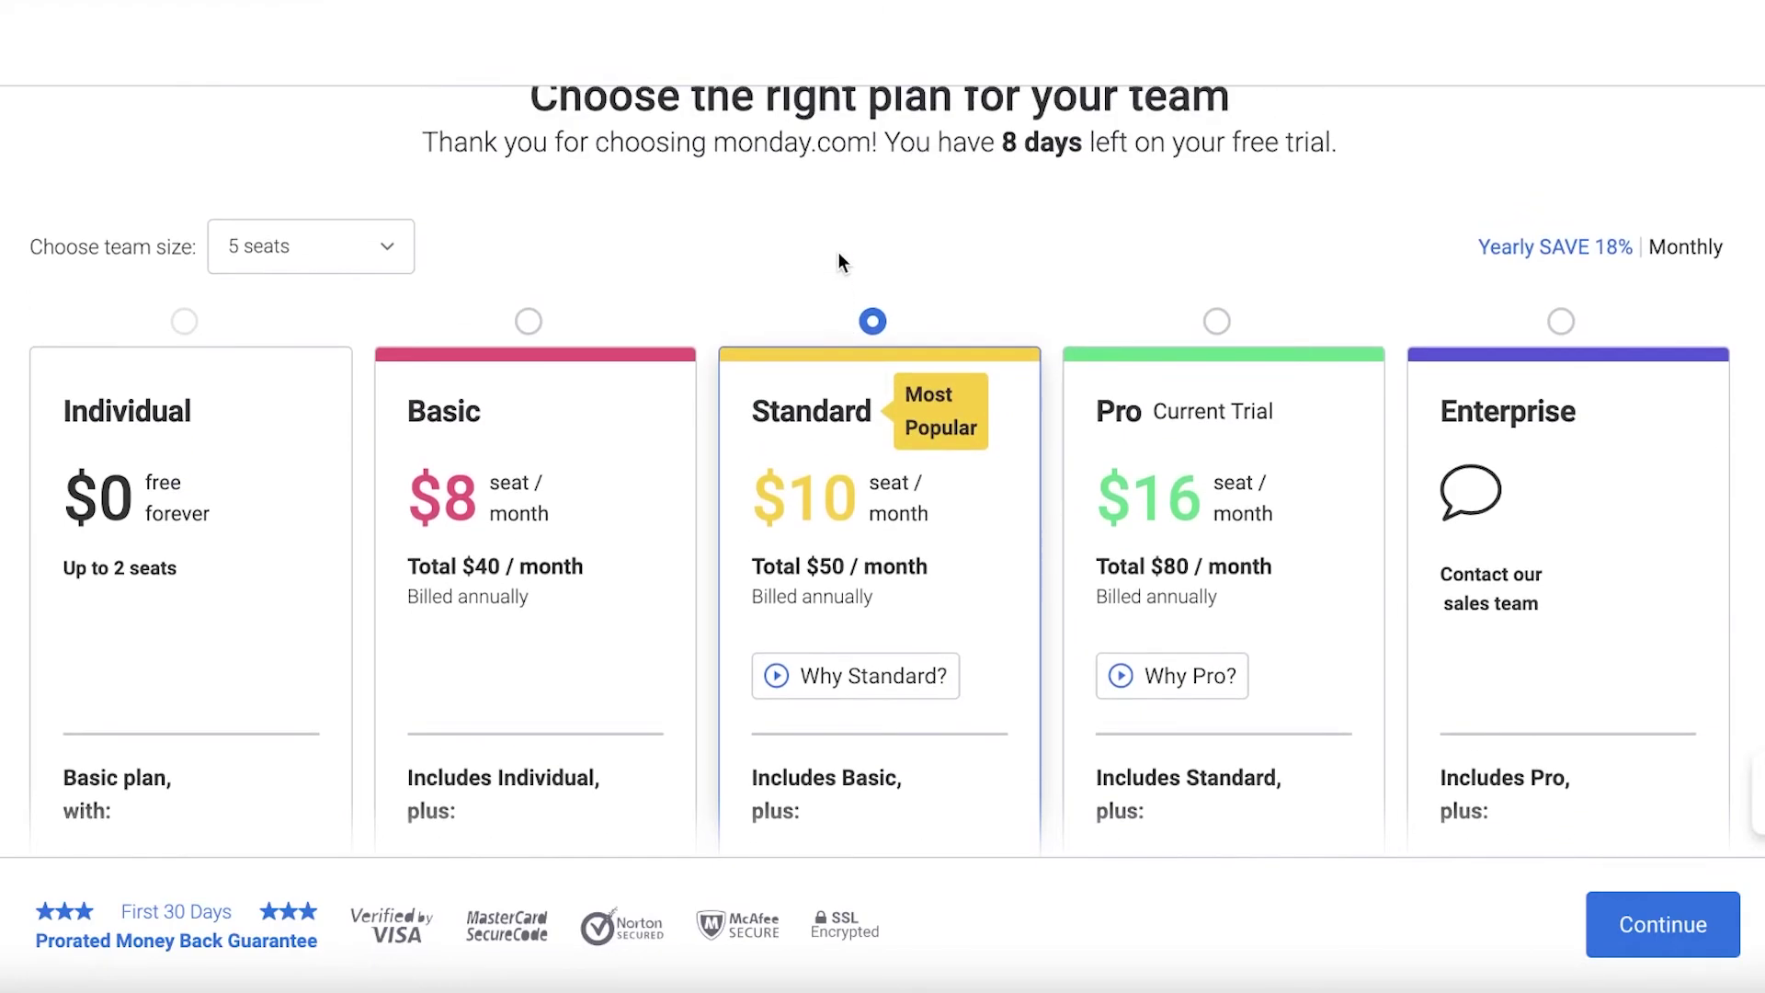
{"action": "scroll", "coordinate": [901, 290], "scroll_direction": "down", "scroll_amount": 1}
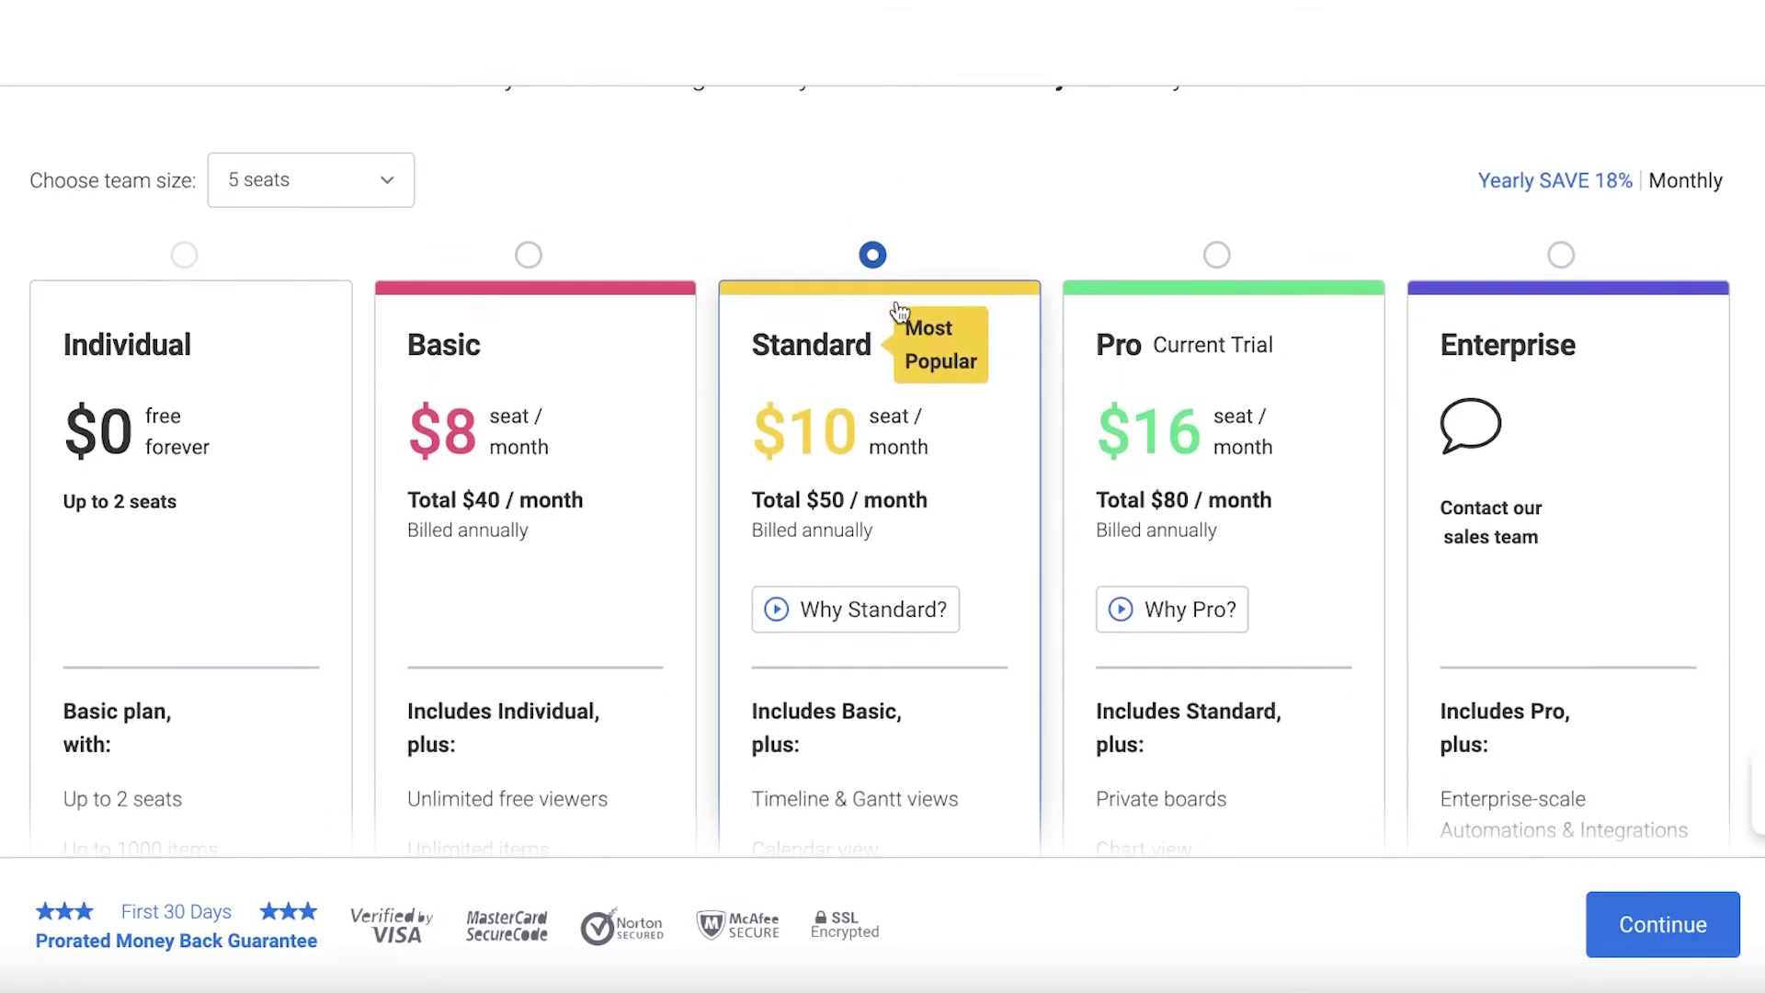
{"action": "scroll", "coordinate": [899, 310], "scroll_direction": "down", "scroll_amount": 1}
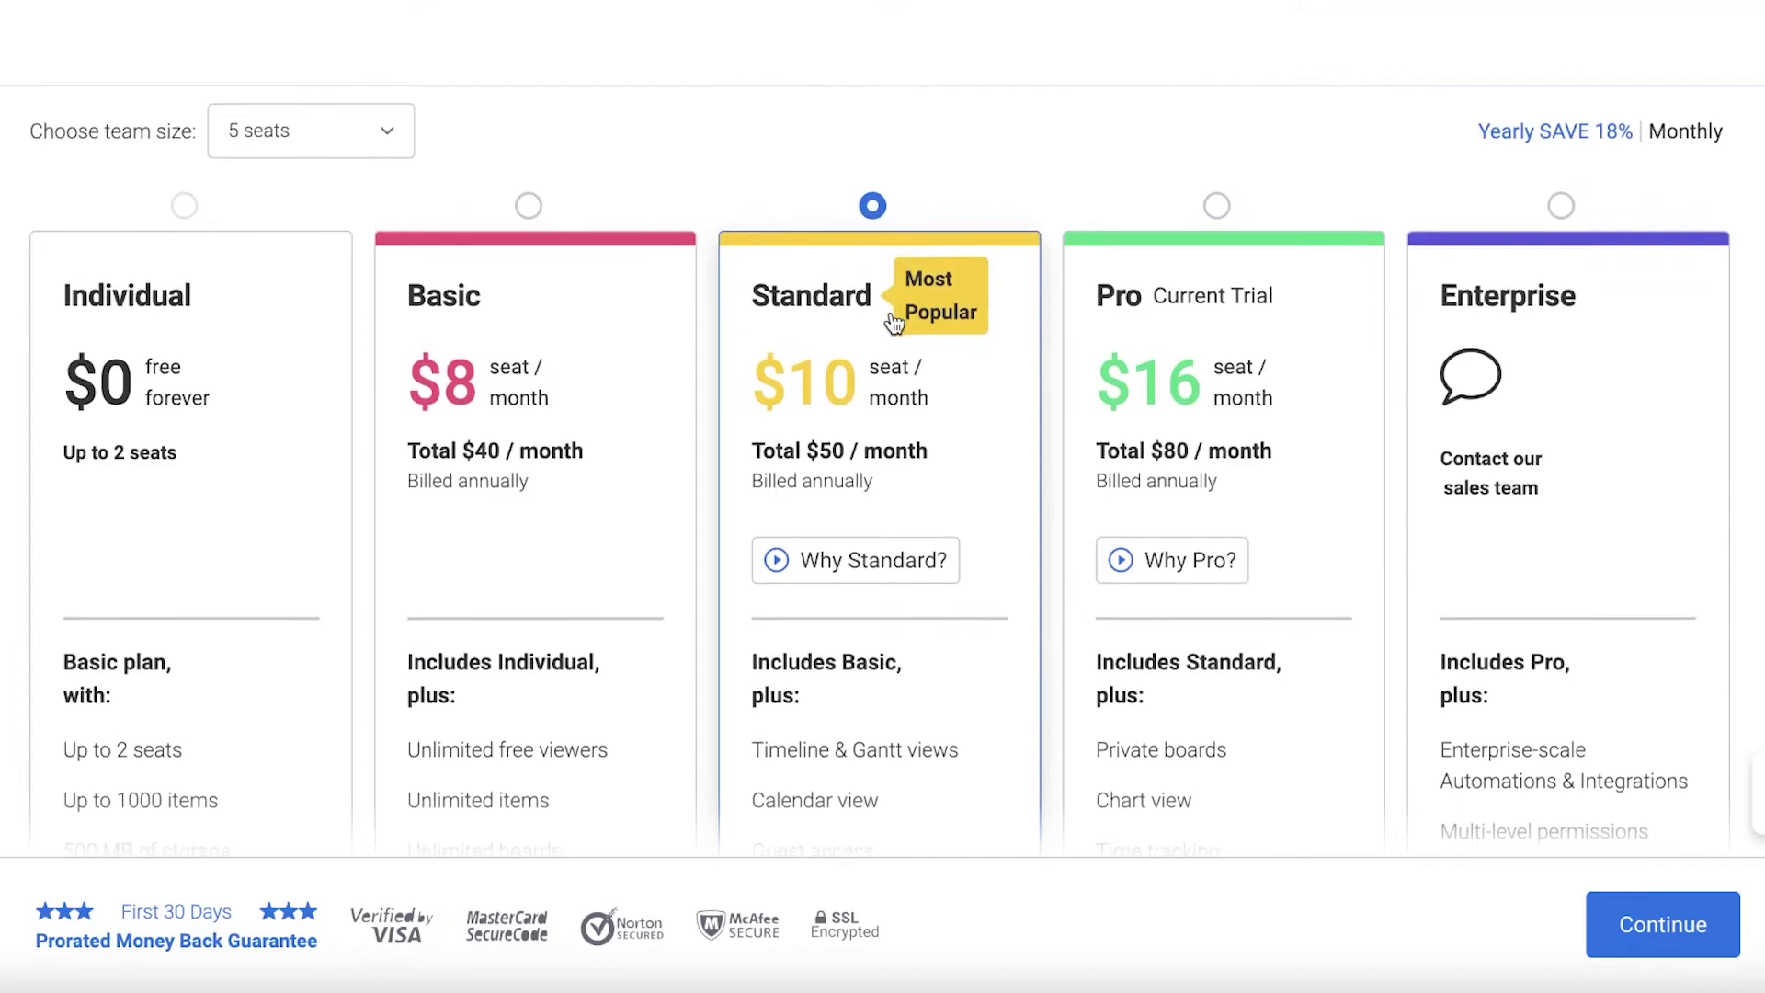
{"action": "scroll", "coordinate": [889, 429], "scroll_direction": "down", "scroll_amount": 1}
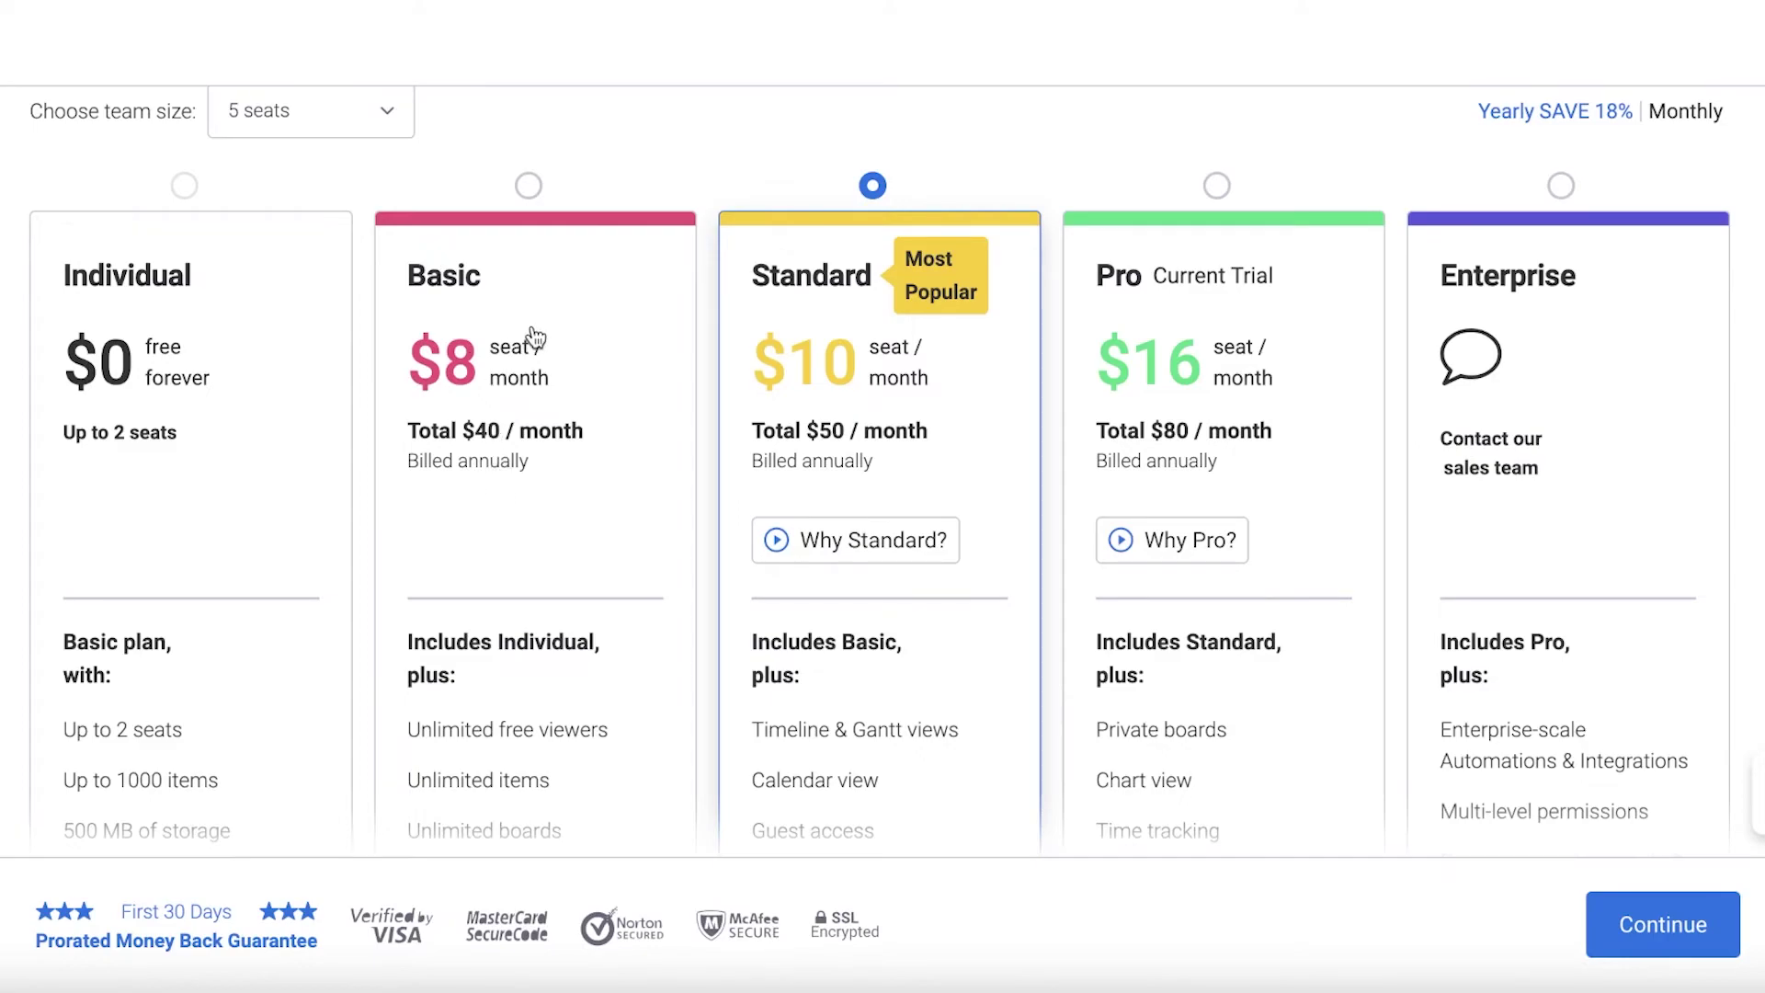
{"action": "scroll", "coordinate": [839, 430], "scroll_direction": "down", "scroll_amount": 3}
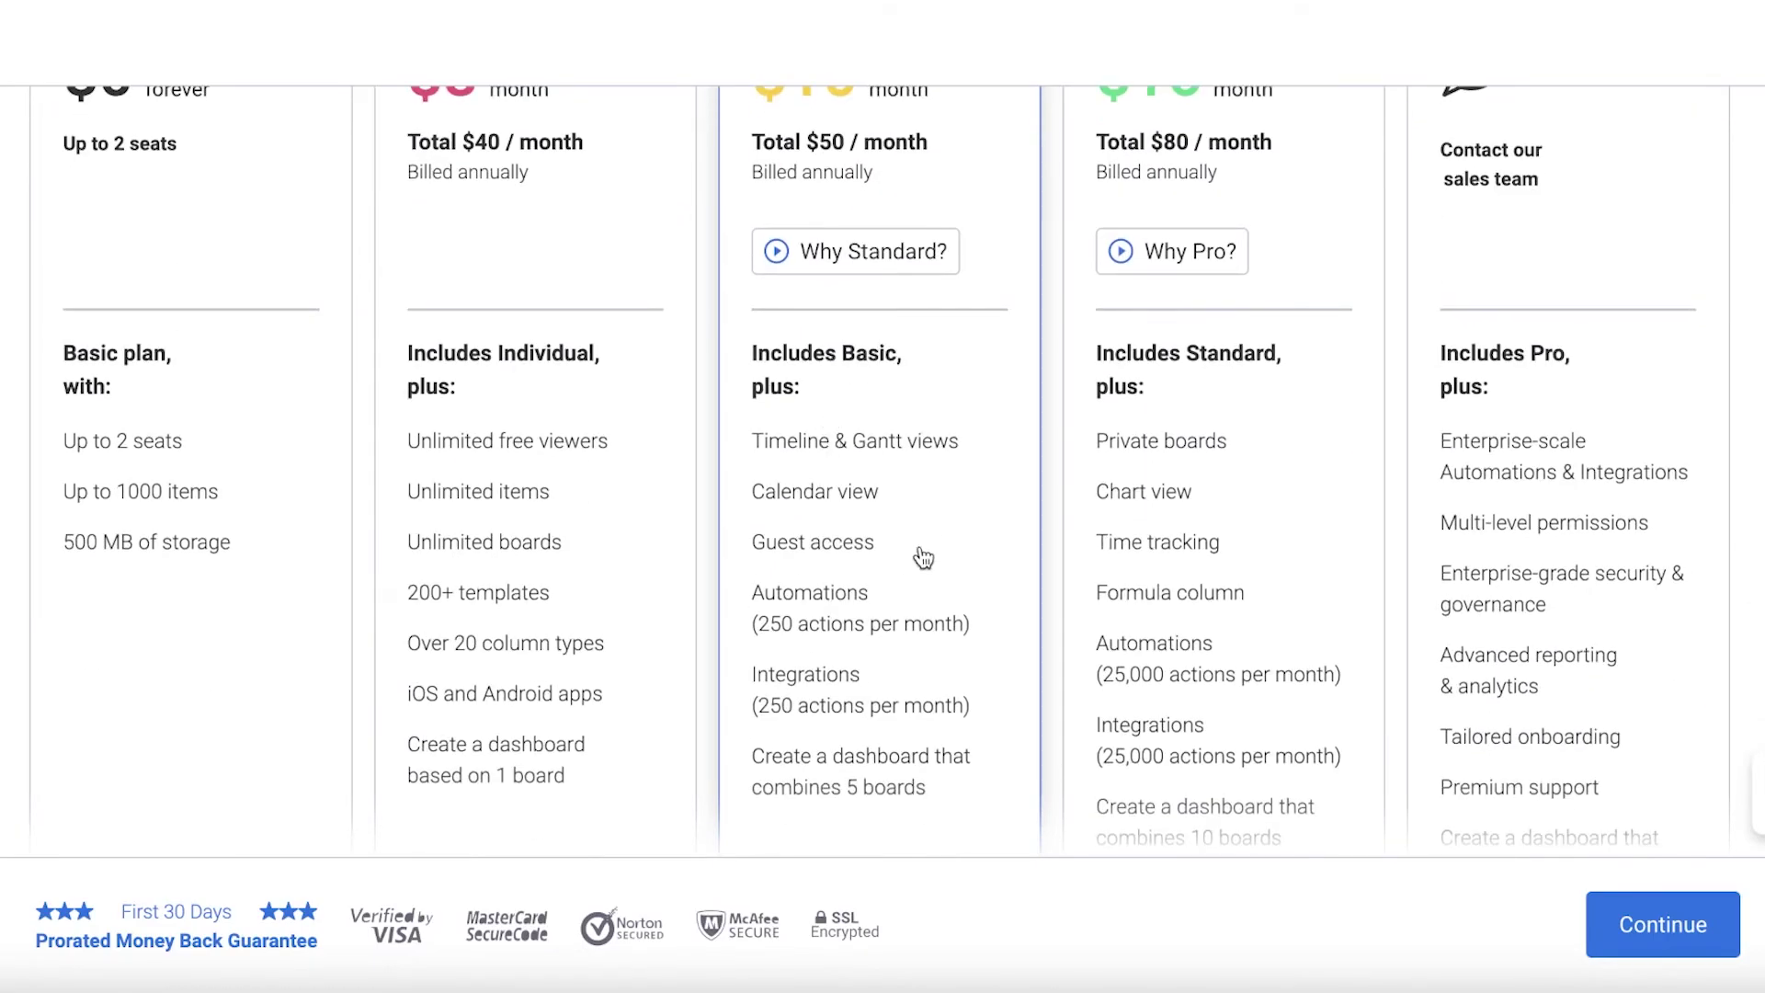
{"action": "scroll", "coordinate": [874, 654], "scroll_direction": "down", "scroll_amount": 3}
{"action": "scroll", "coordinate": [874, 656], "scroll_direction": "up", "scroll_amount": 4}
{"action": "mouse_move", "coordinate": [865, 643]}
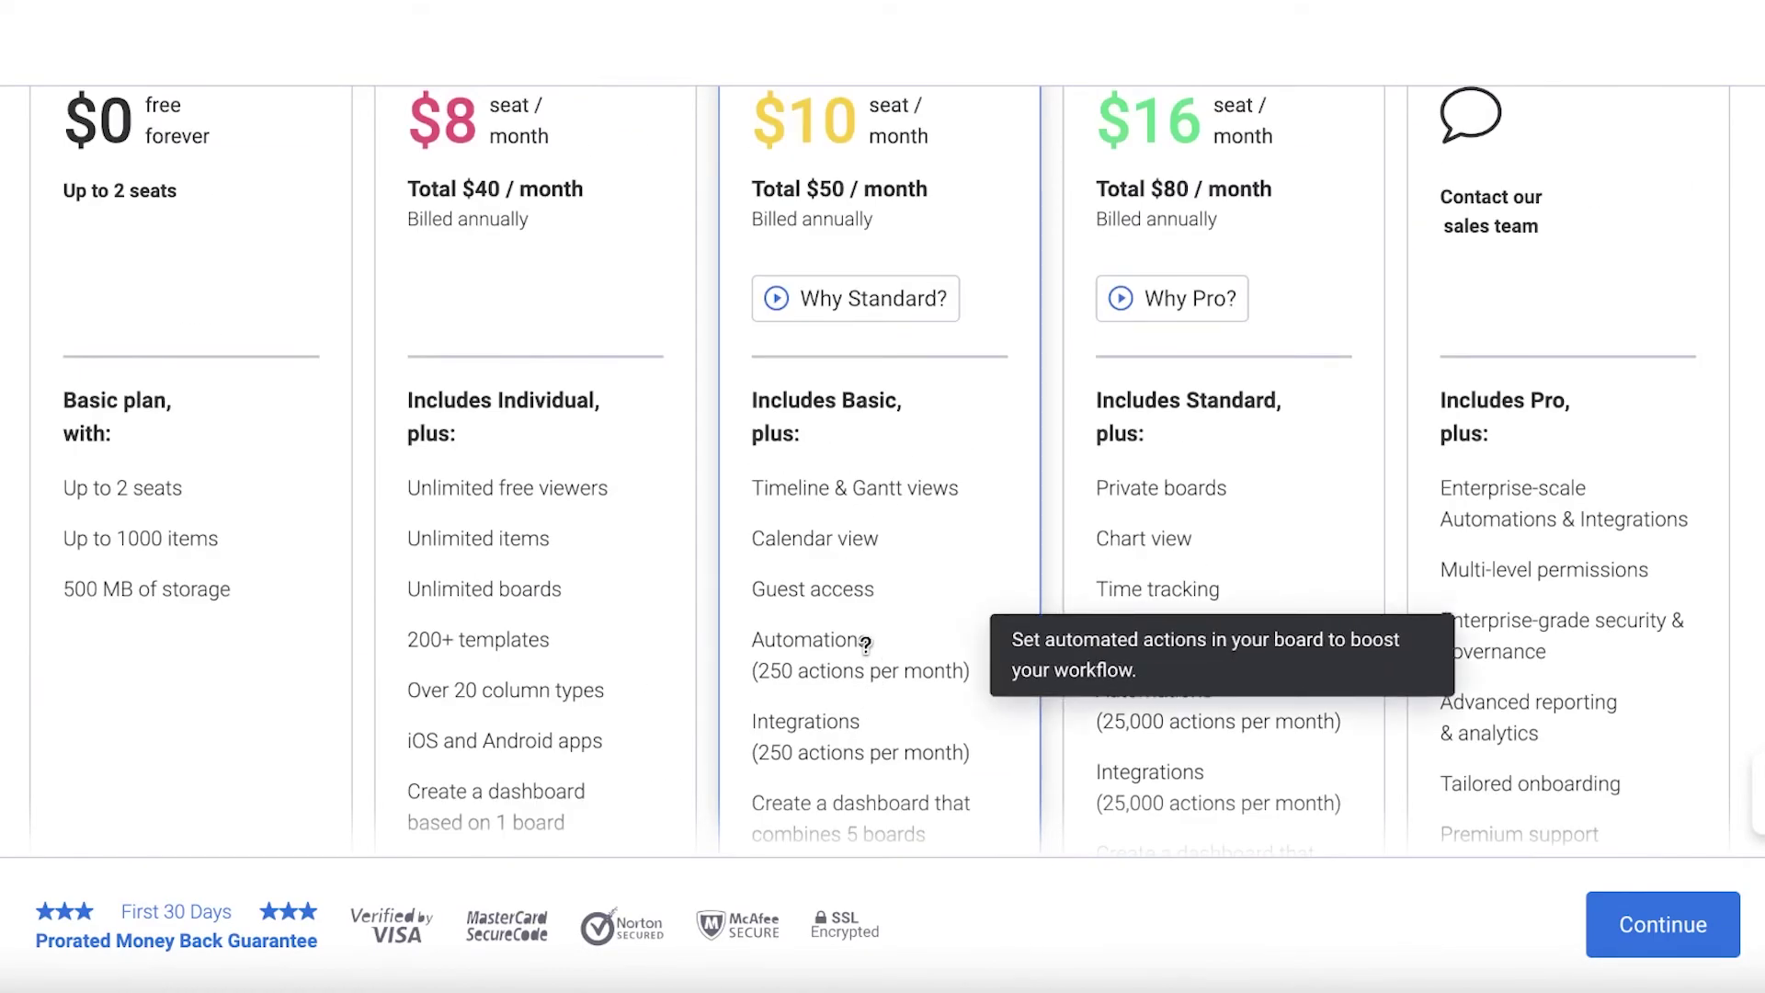
{"action": "scroll", "coordinate": [733, 287], "scroll_direction": "up", "scroll_amount": 5}
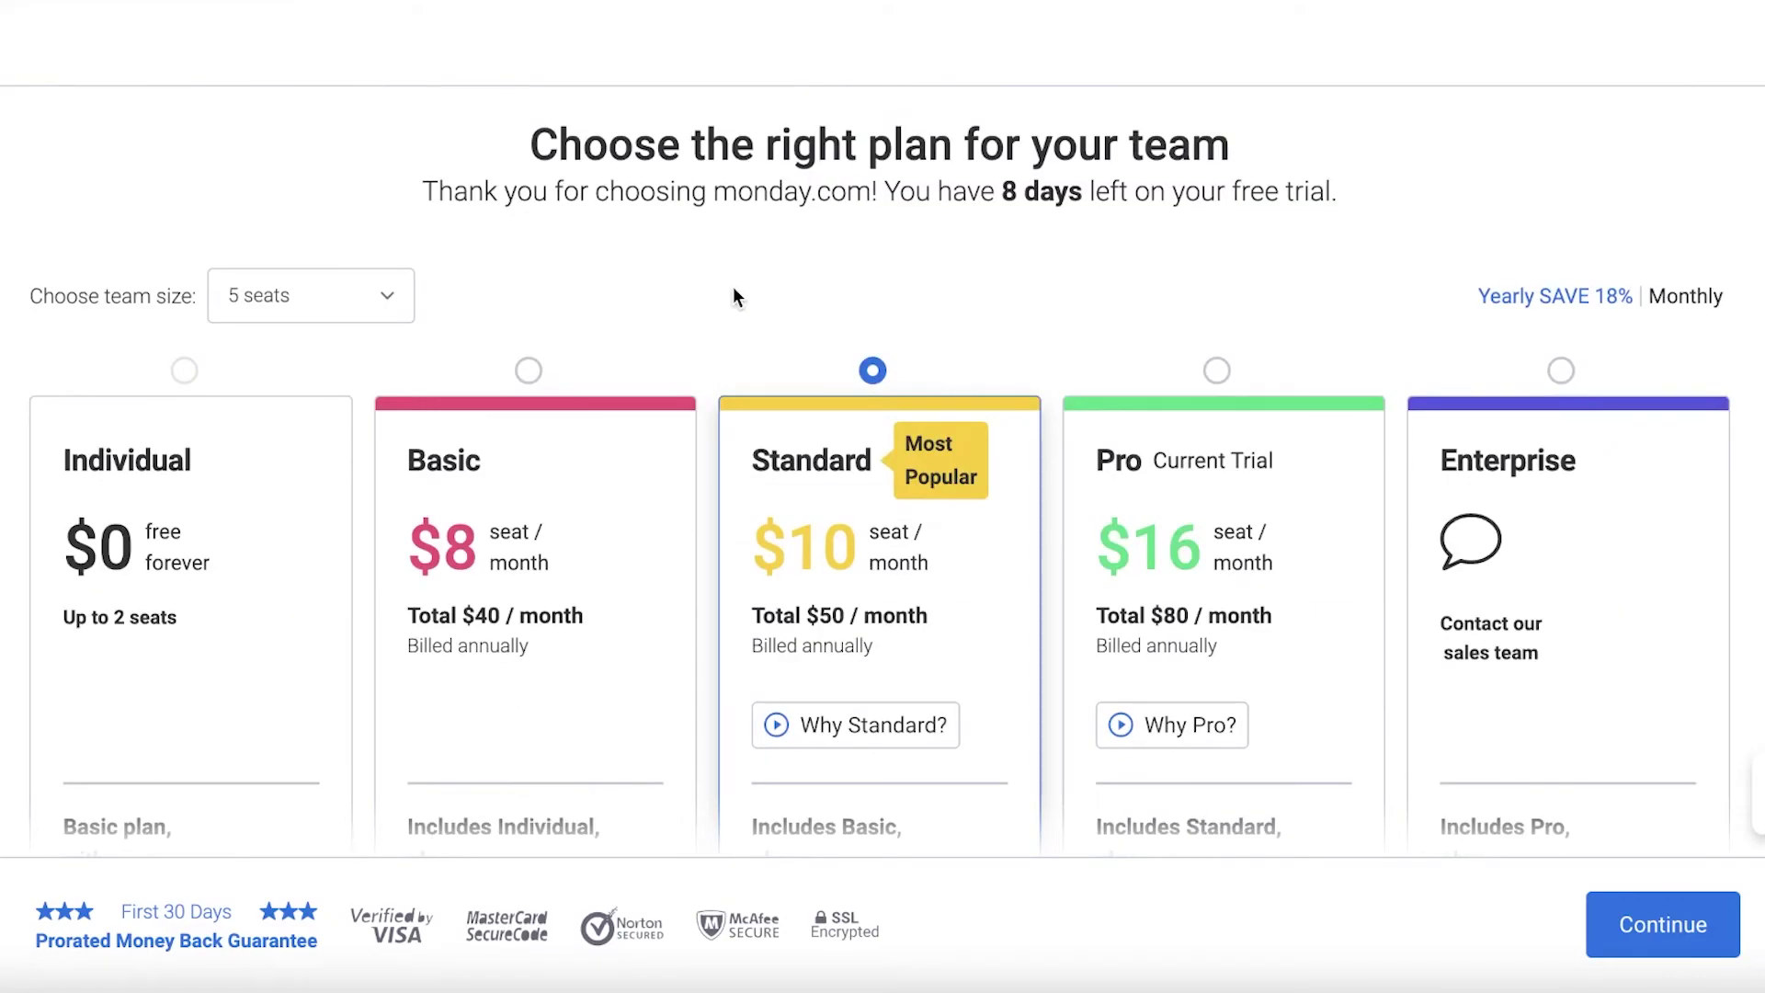
{"action": "scroll", "coordinate": [748, 300], "scroll_direction": "down", "scroll_amount": 8}
{"action": "scroll", "coordinate": [781, 220], "scroll_direction": "up", "scroll_amount": 4}
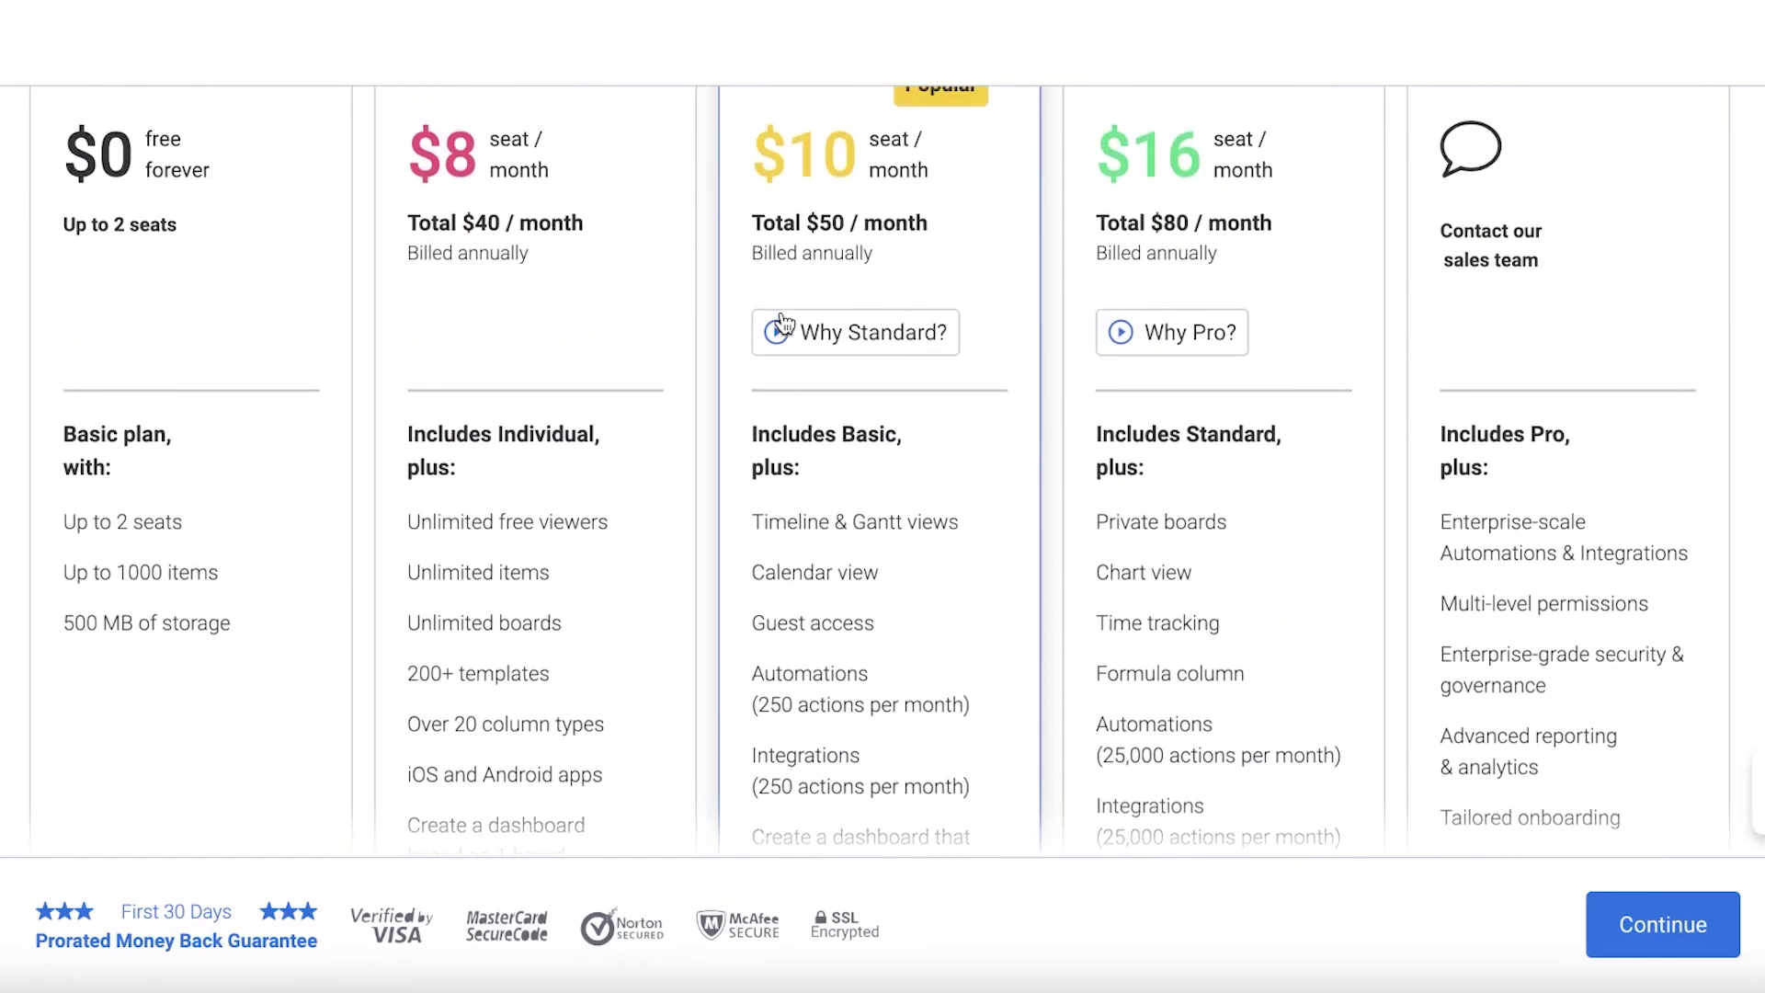
{"action": "scroll", "coordinate": [472, 327], "scroll_direction": "up", "scroll_amount": 4}
{"action": "scroll", "coordinate": [477, 327], "scroll_direction": "down", "scroll_amount": 3}
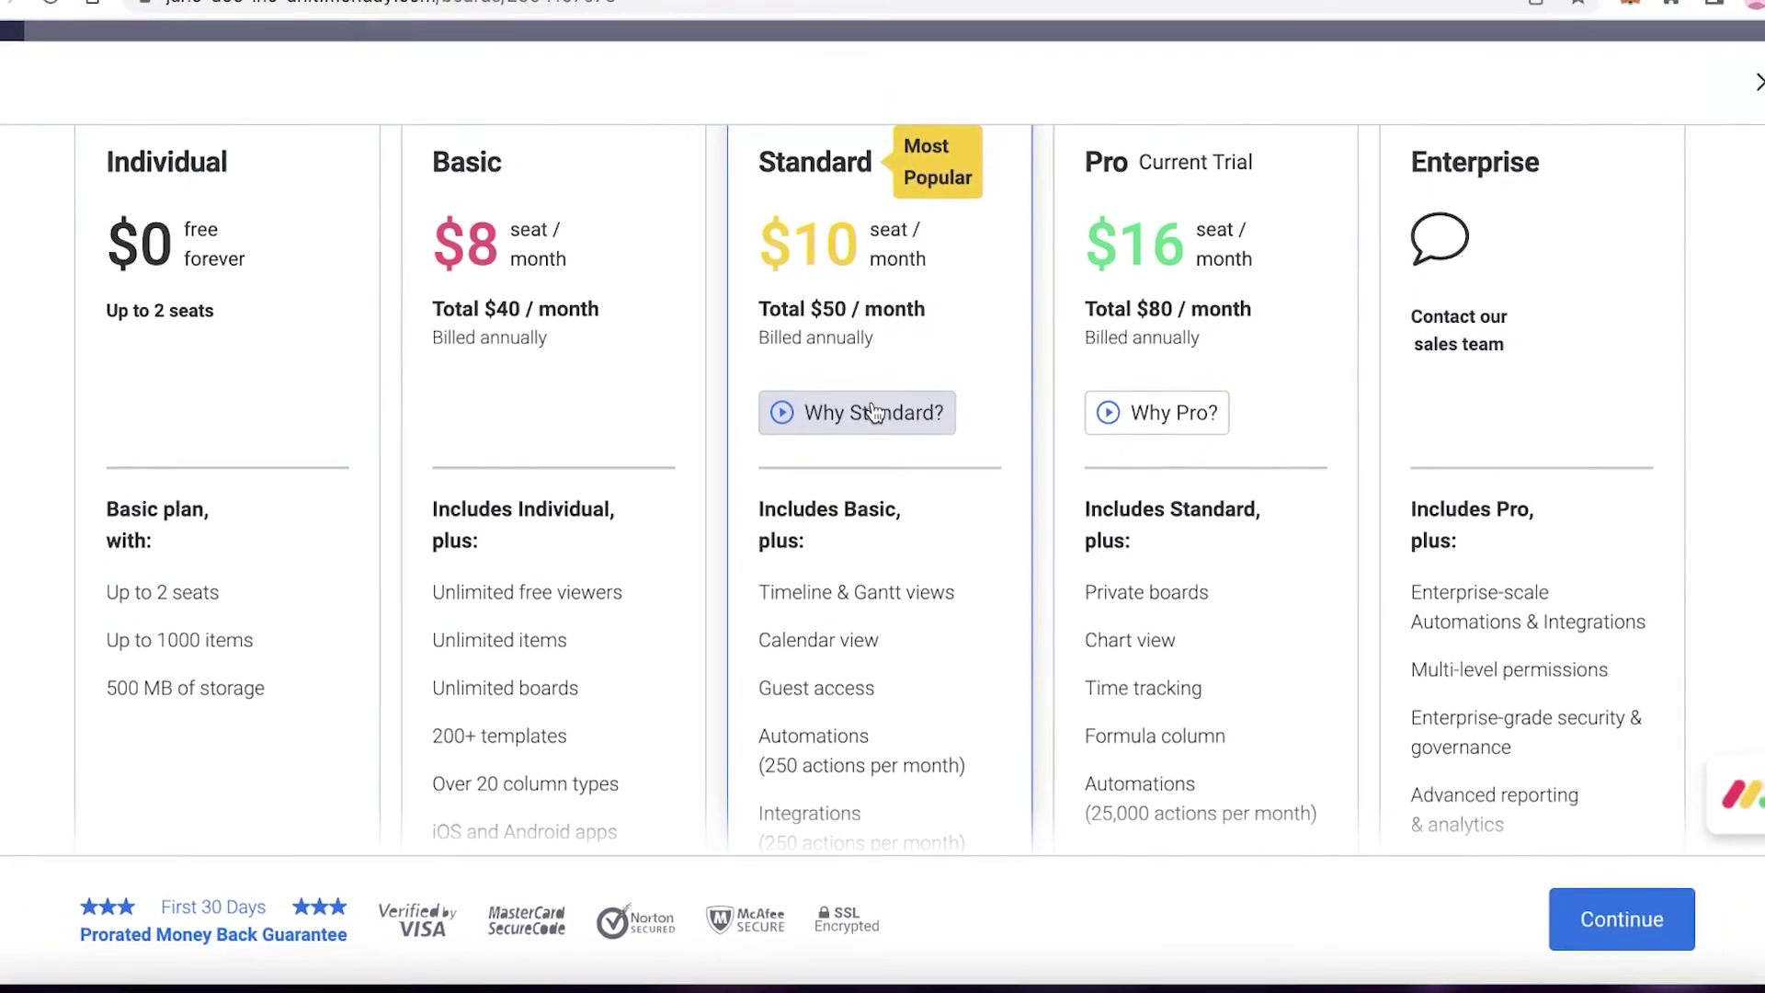
Dismiss the pricing page and begin adding a new item to the Tasks group.
{"action": "key", "text": "Escape"}
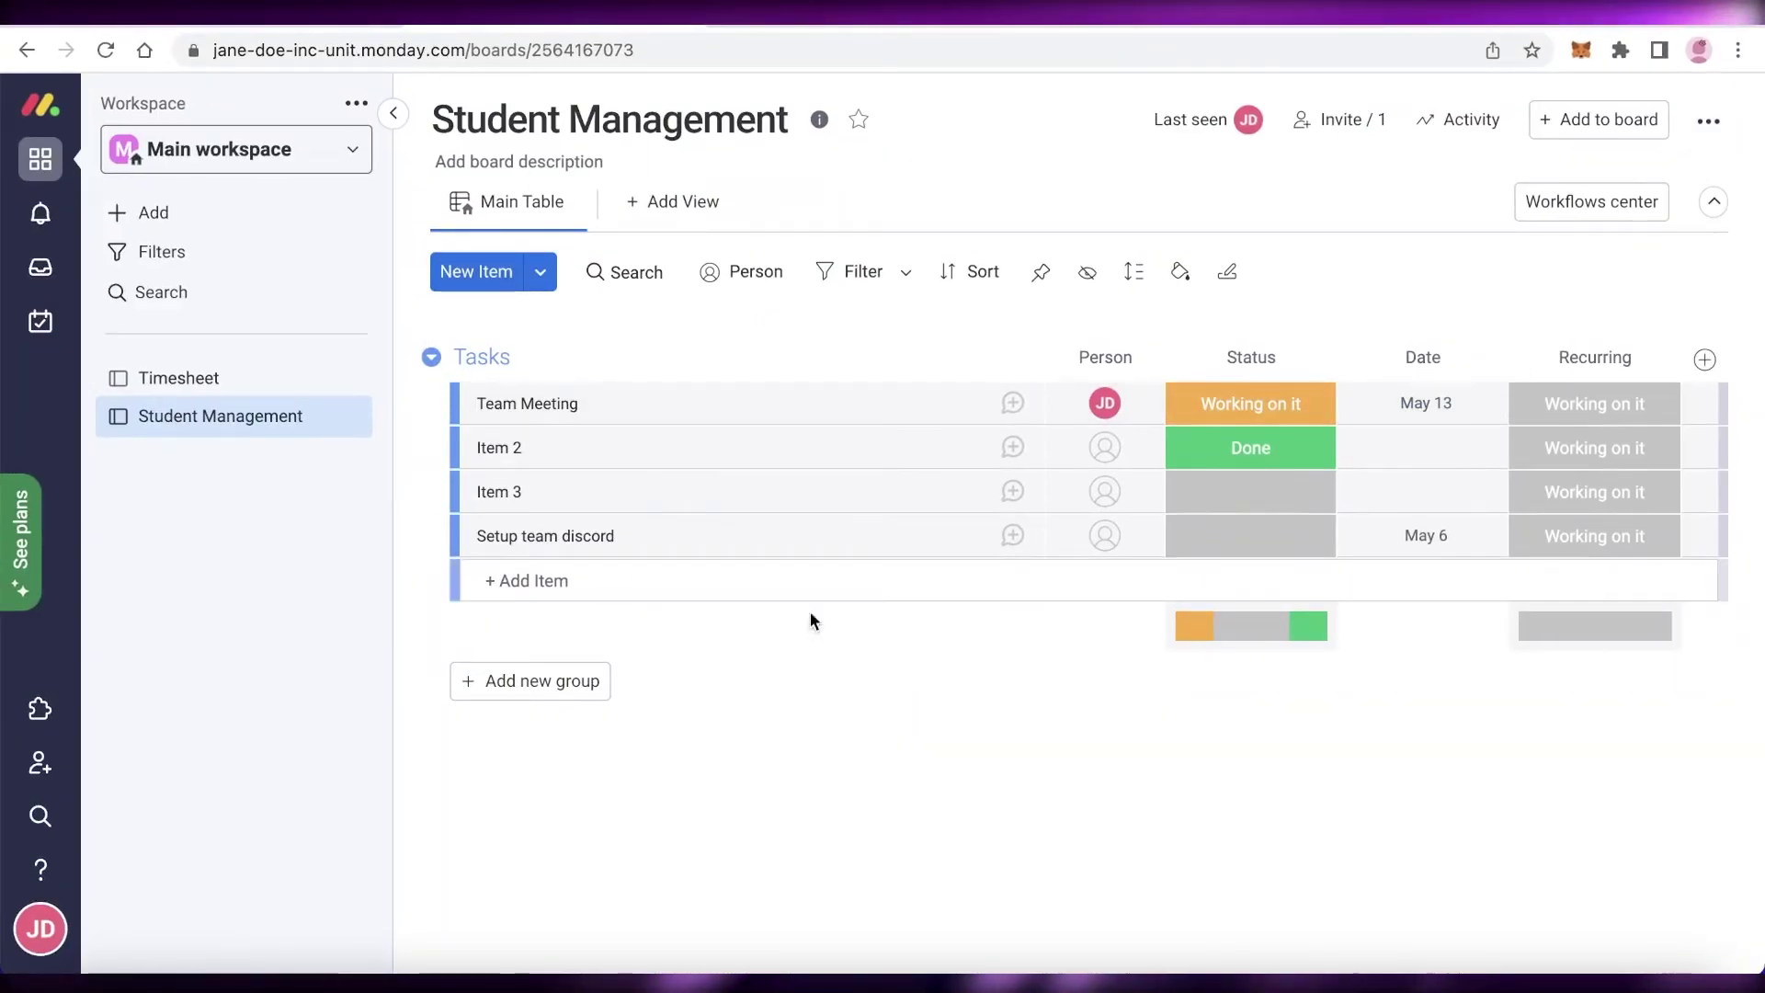
{"action": "left_click", "coordinate": [786, 561]}
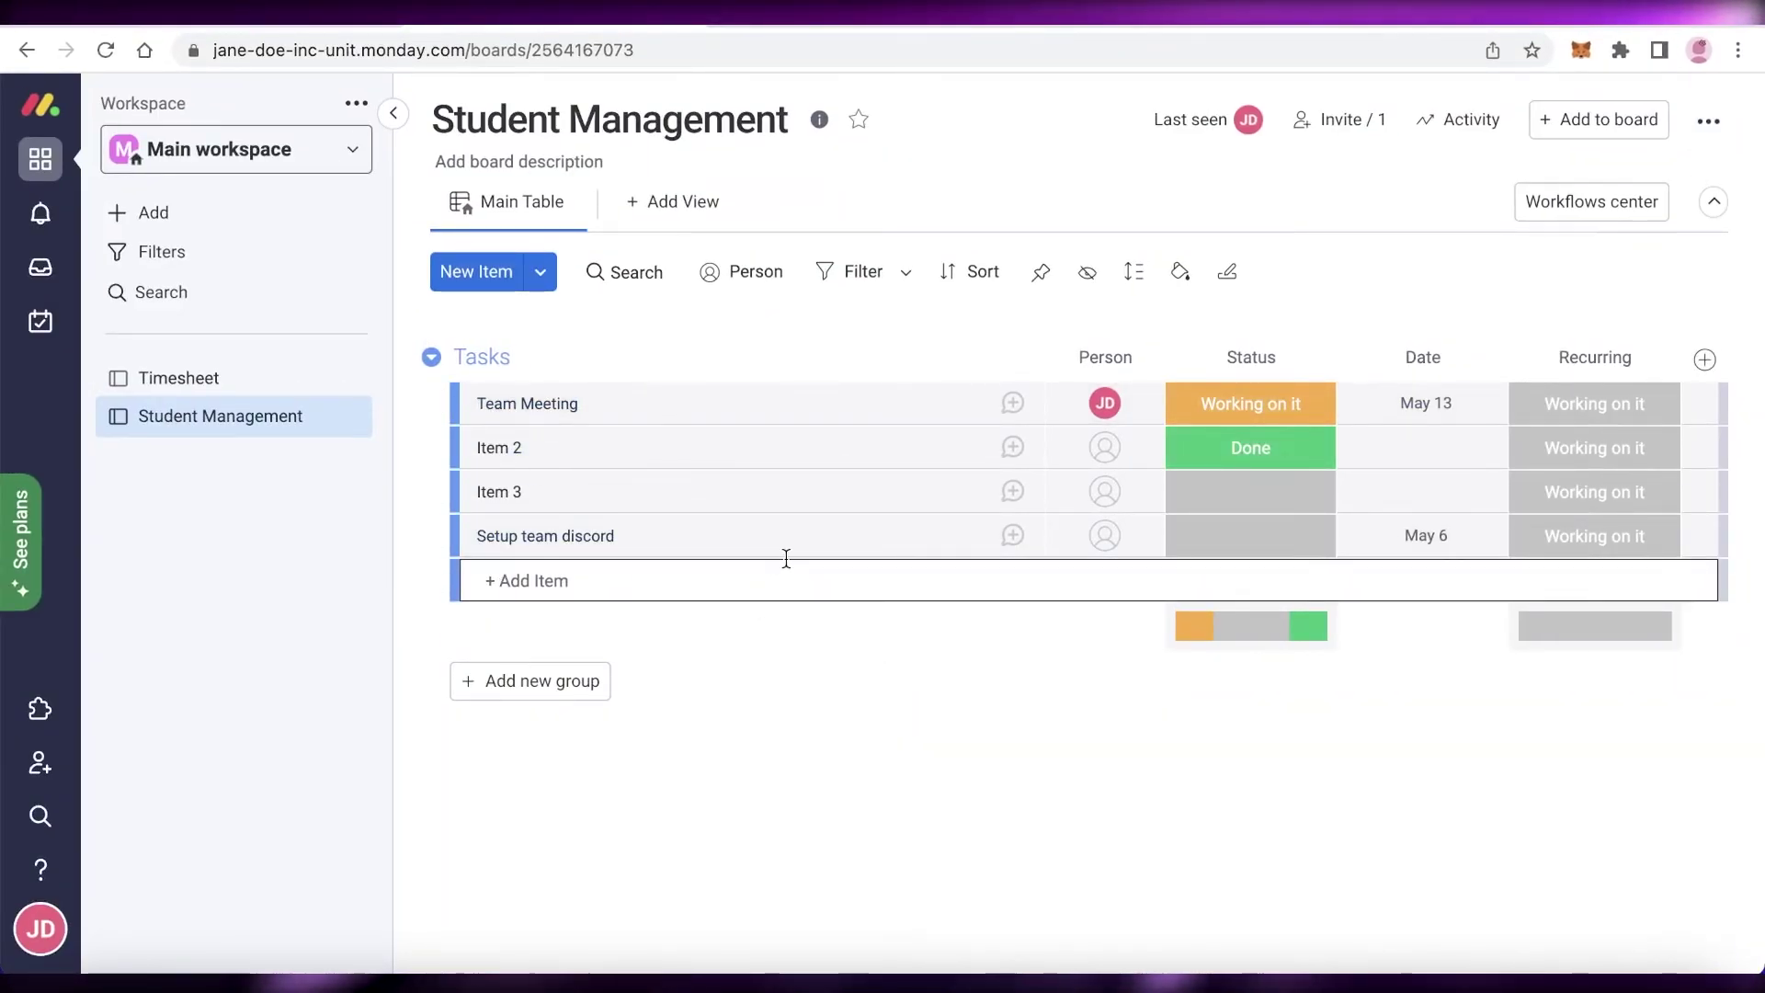